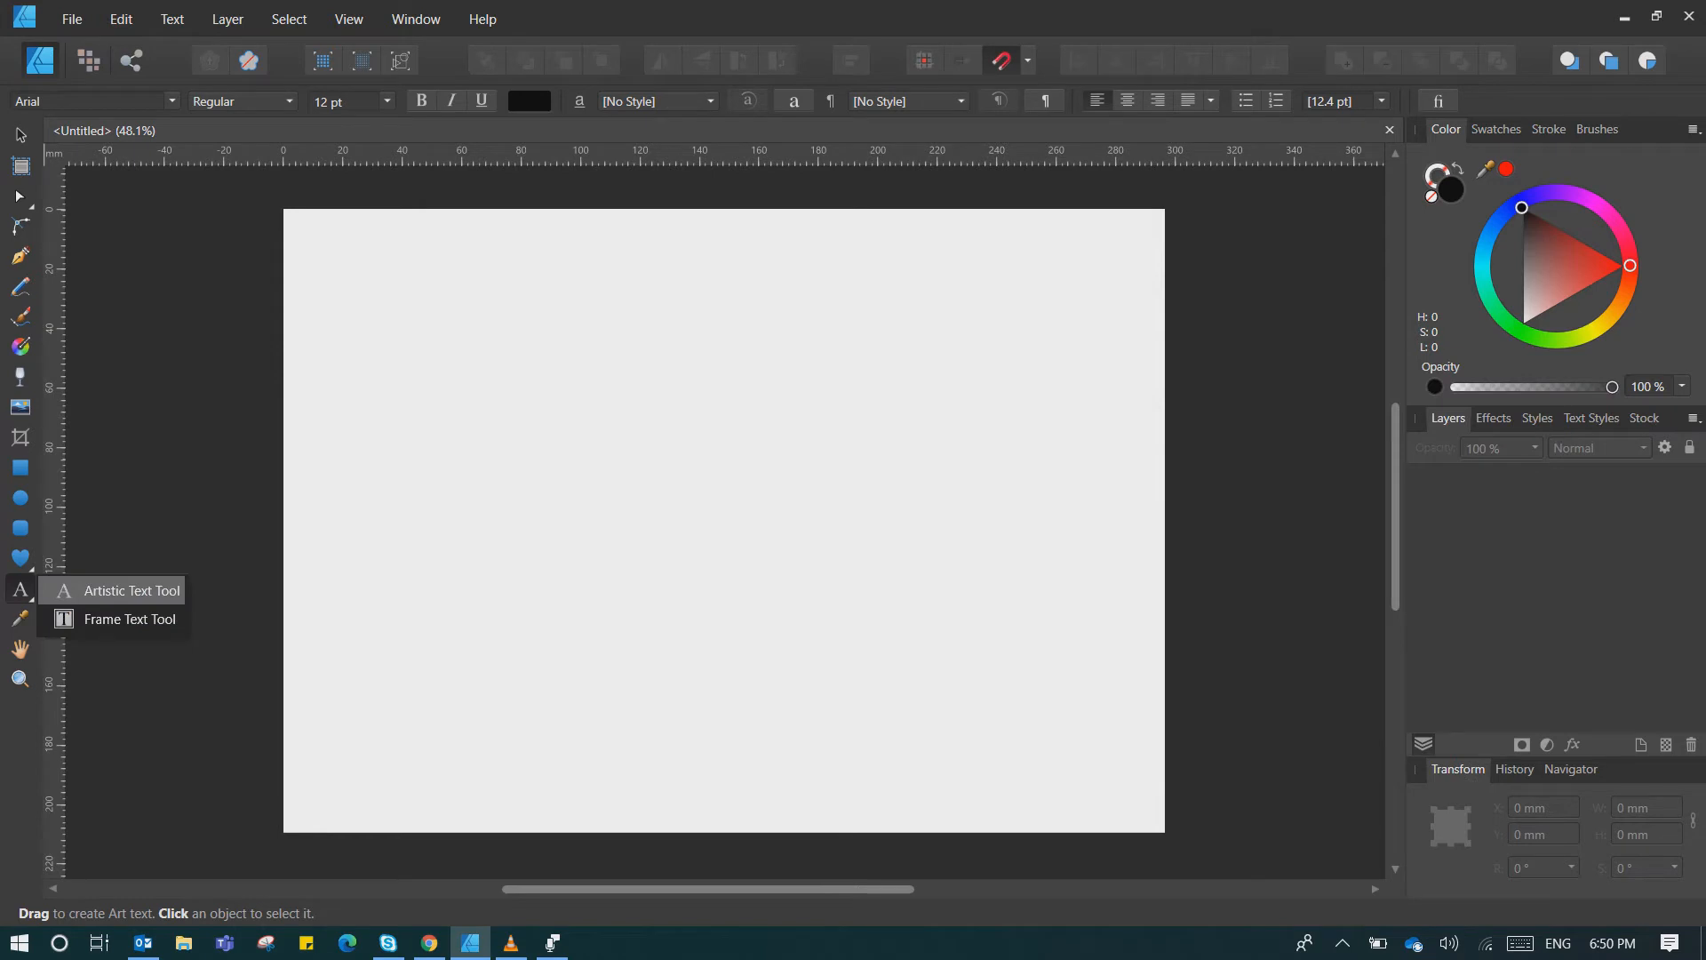
- Create artistic text reading "Hello Wordl" at about 182.2 pt, starting near the page's upper-left corner
left_click_drag(362, 417, 381, 247)
key("Escape")
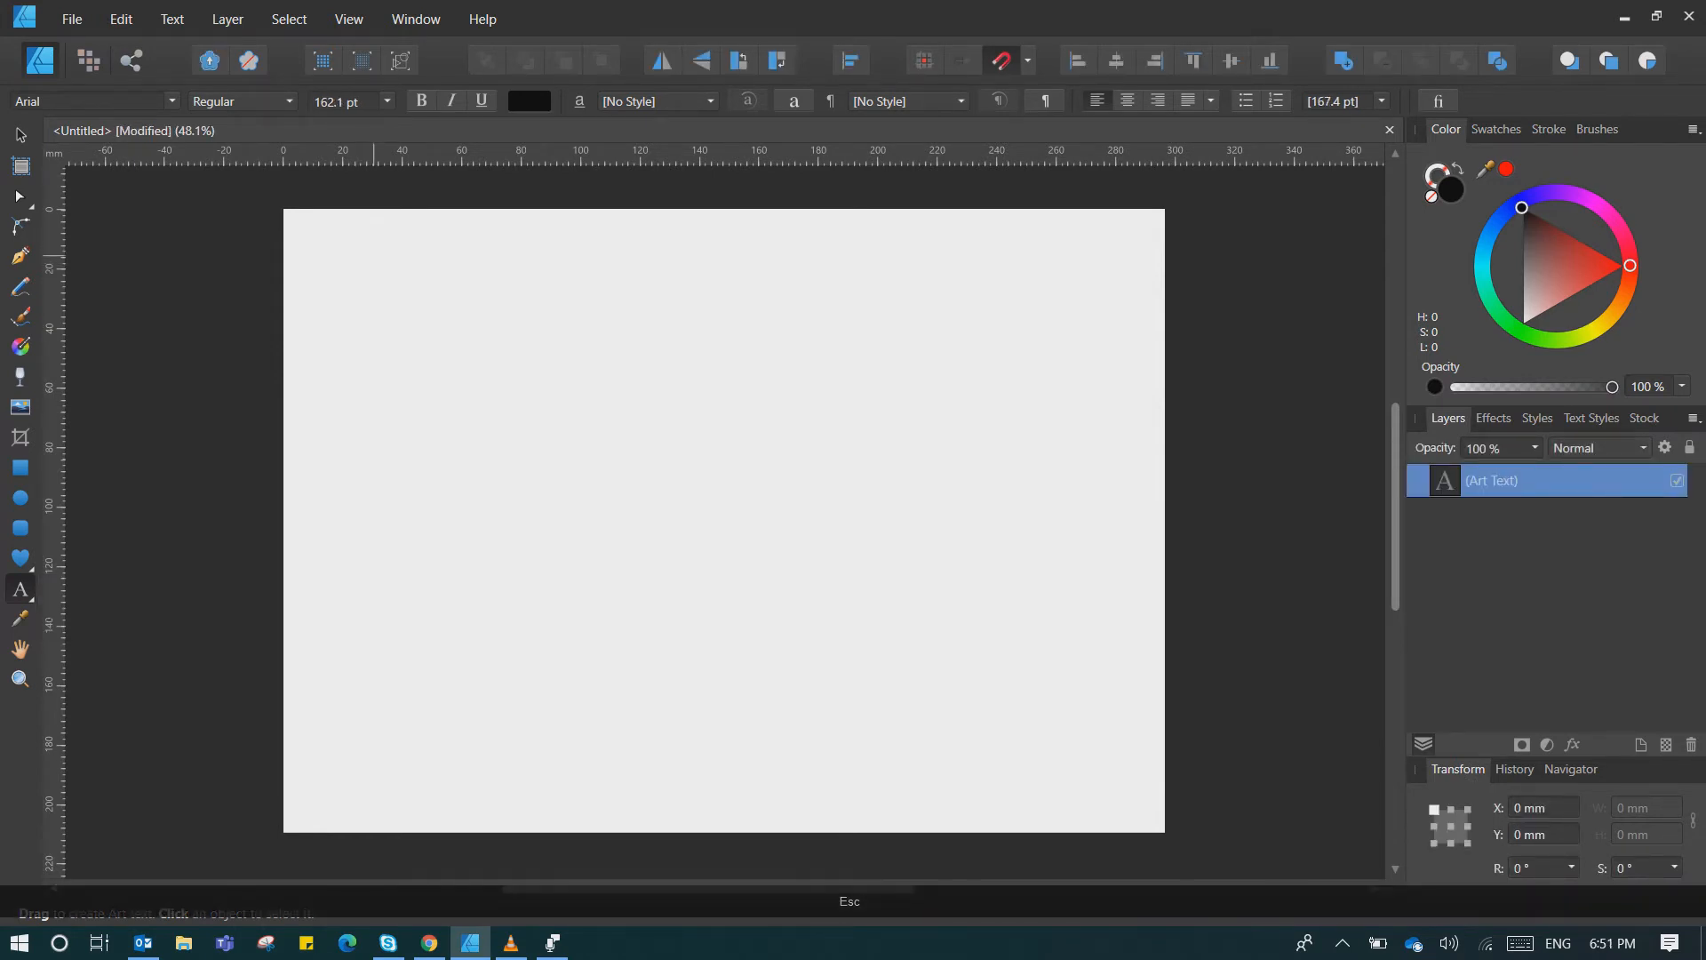
left_click_drag(367, 253, 364, 396)
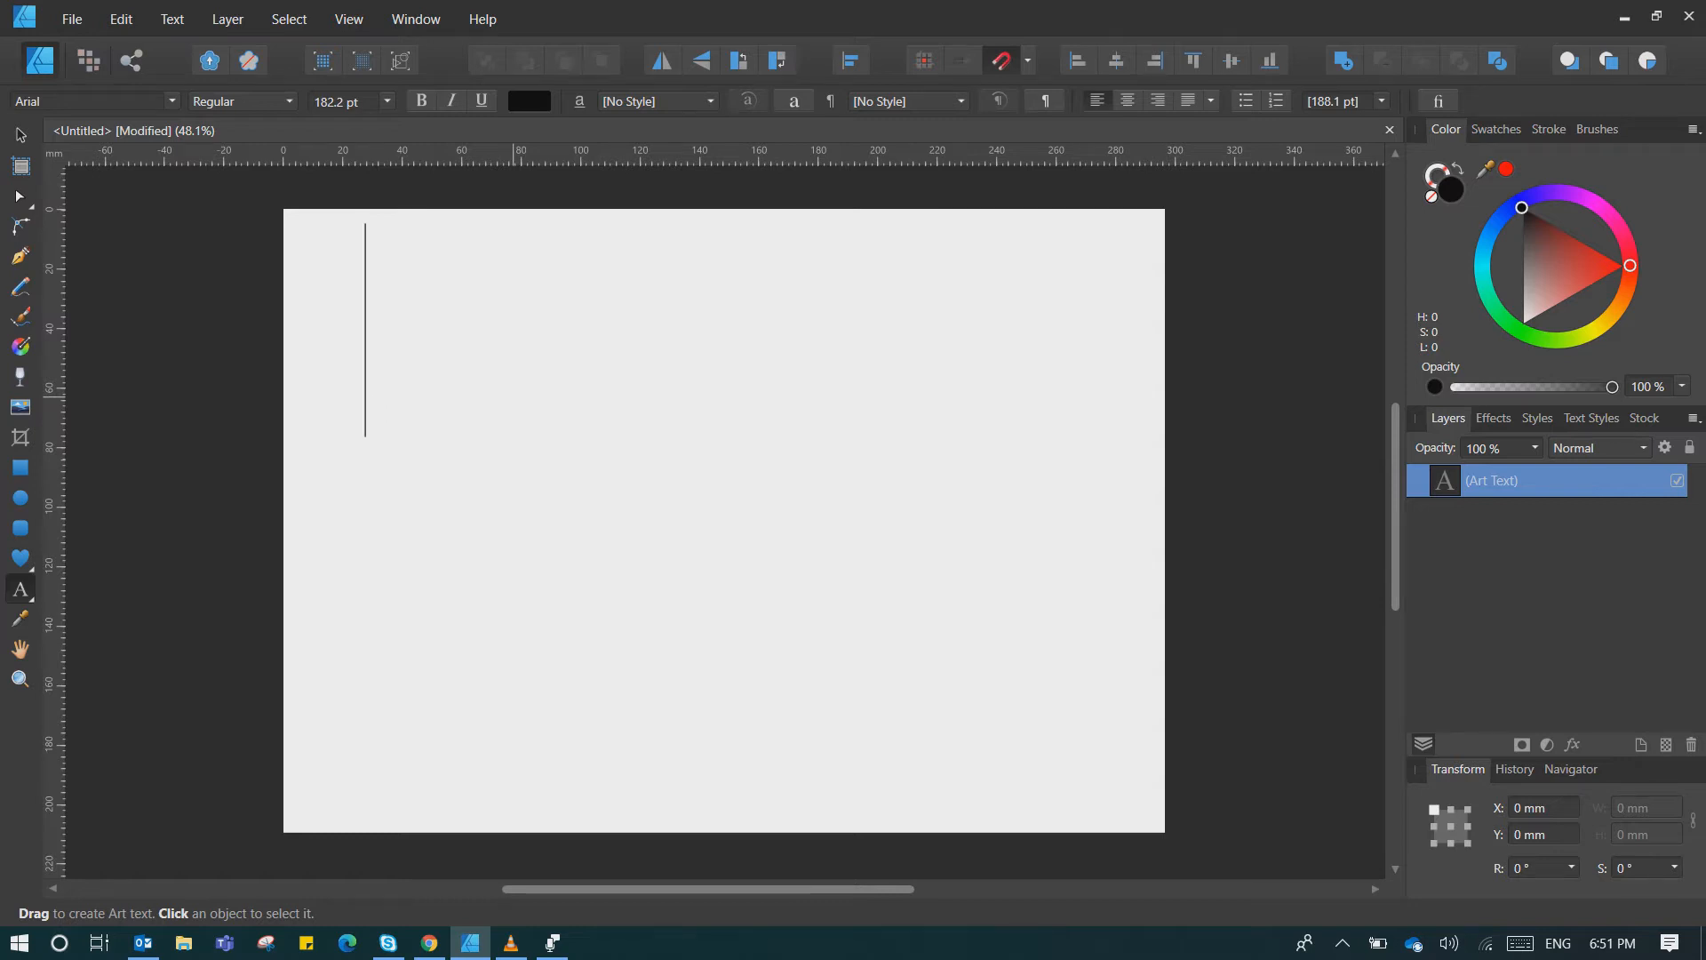
type("Hello")
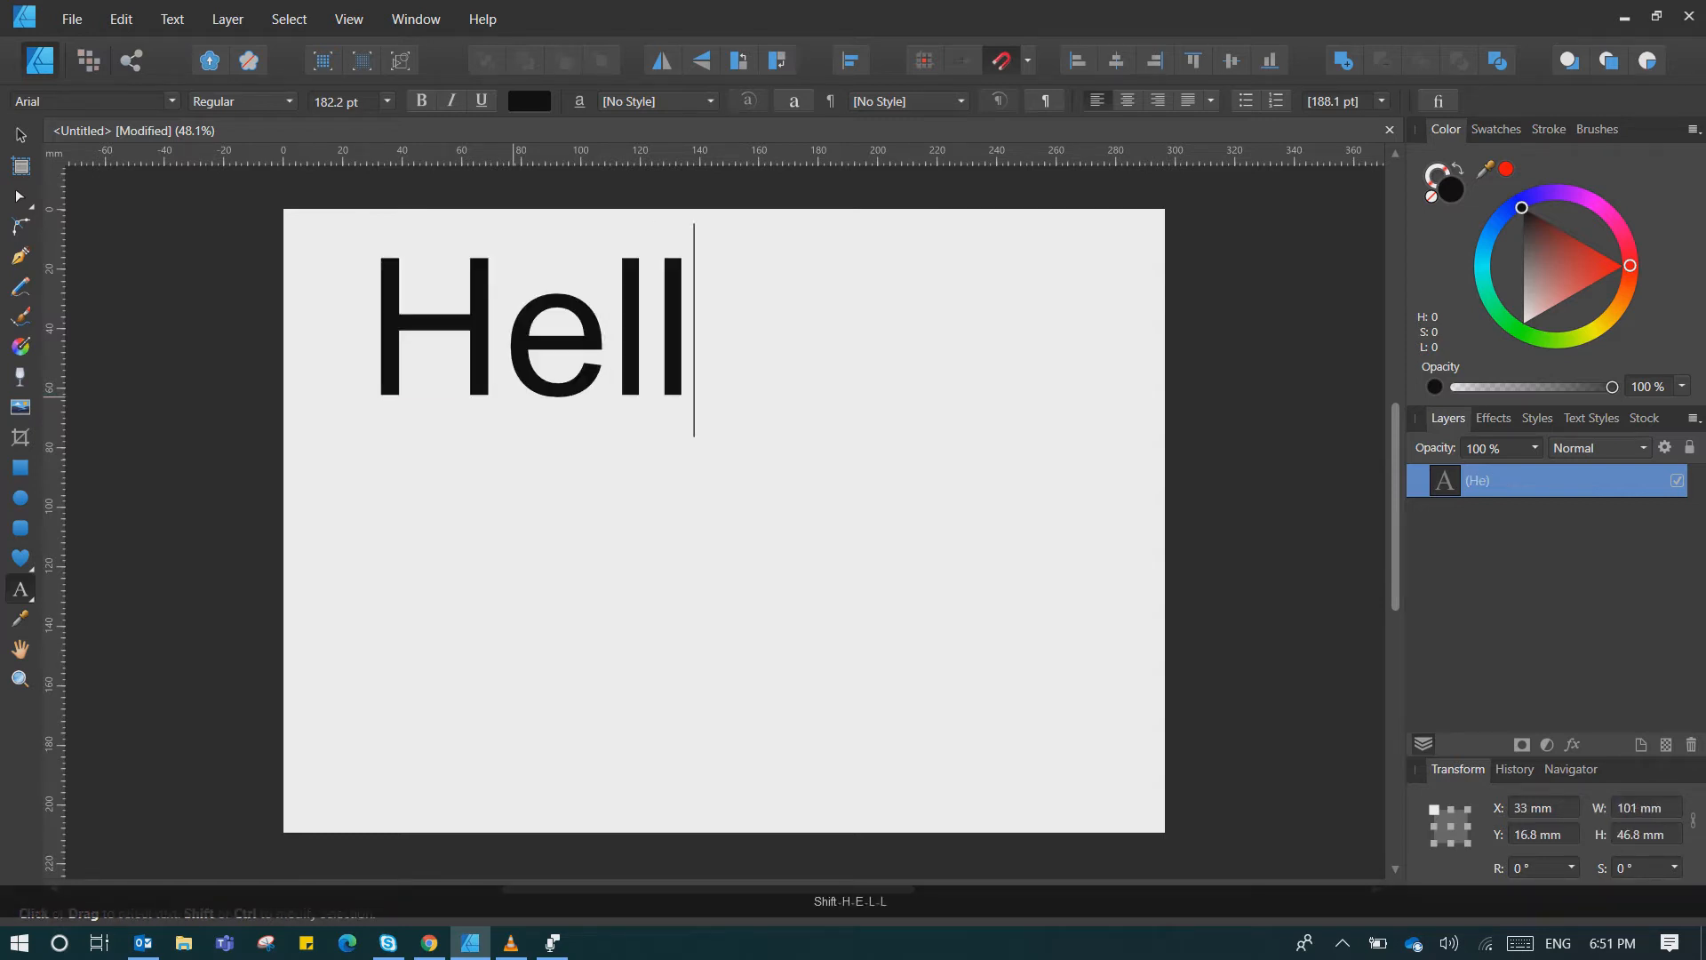
type(" Wor")
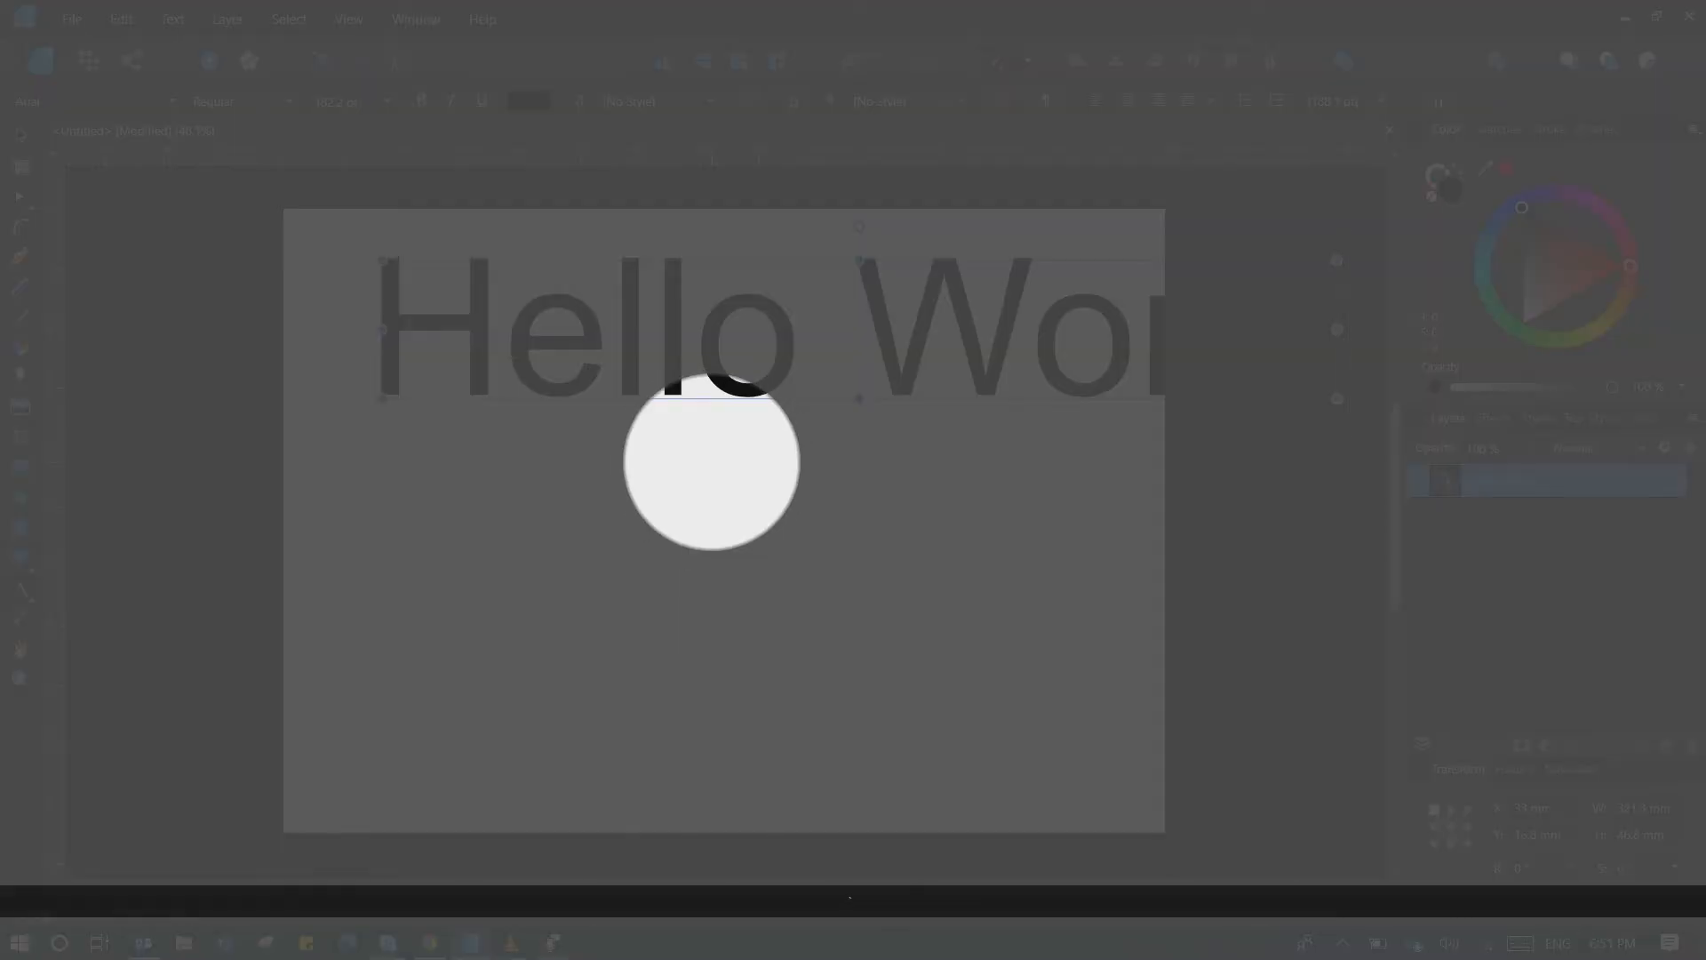
key("Escape")
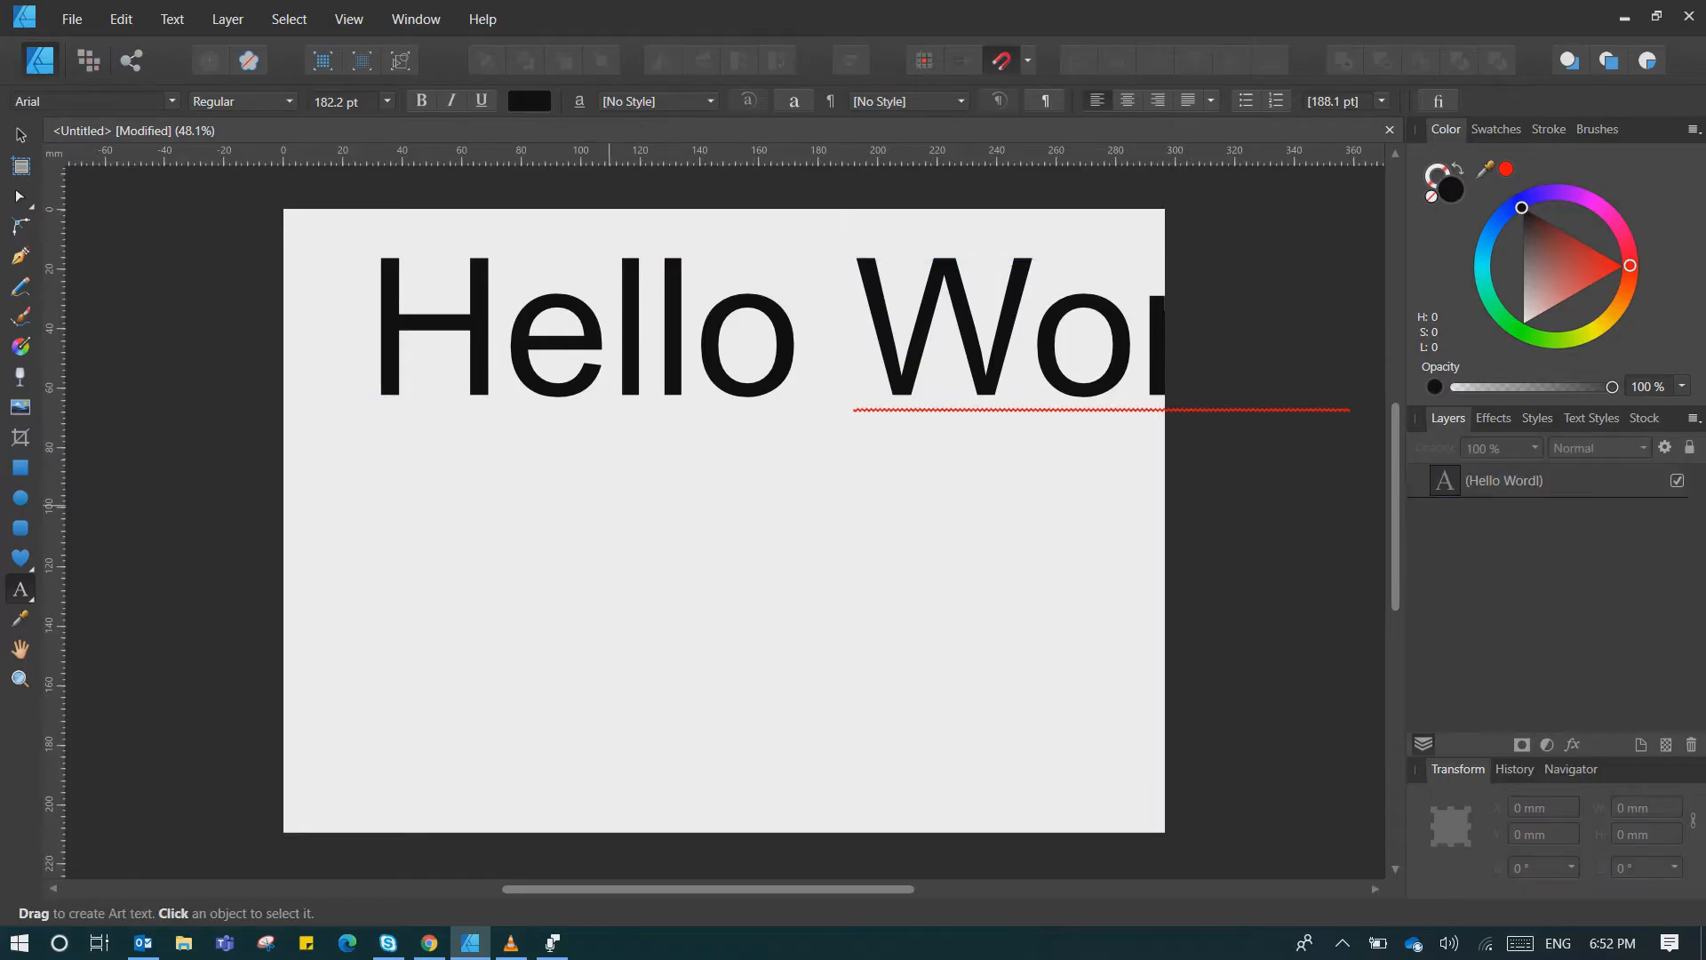
- Move the "Hello Wordl" text down and to the left, and scale it proportionally to about 260.8 mm wide
left_click(20, 134)
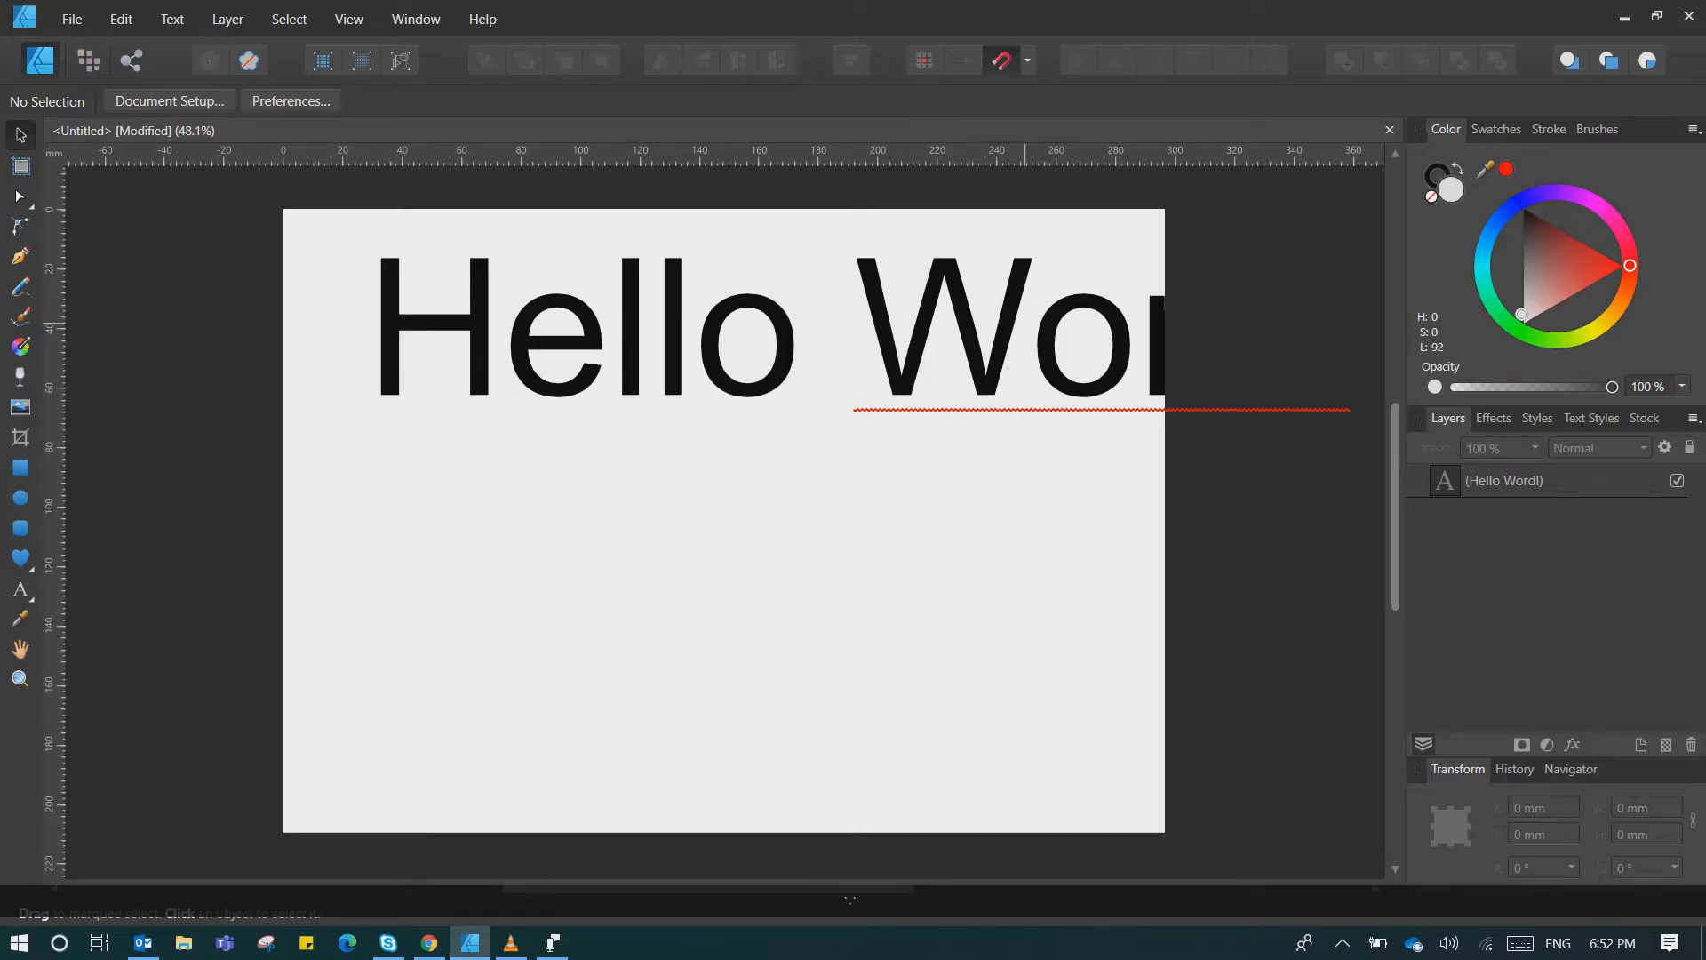
left_click(1021, 299)
left_click_drag(1022, 299, 981, 349)
mouse_move(1296, 310)
left_mouse_down()
mouse_move(1194, 296)
mouse_move(1117, 336)
left_mouse_up()
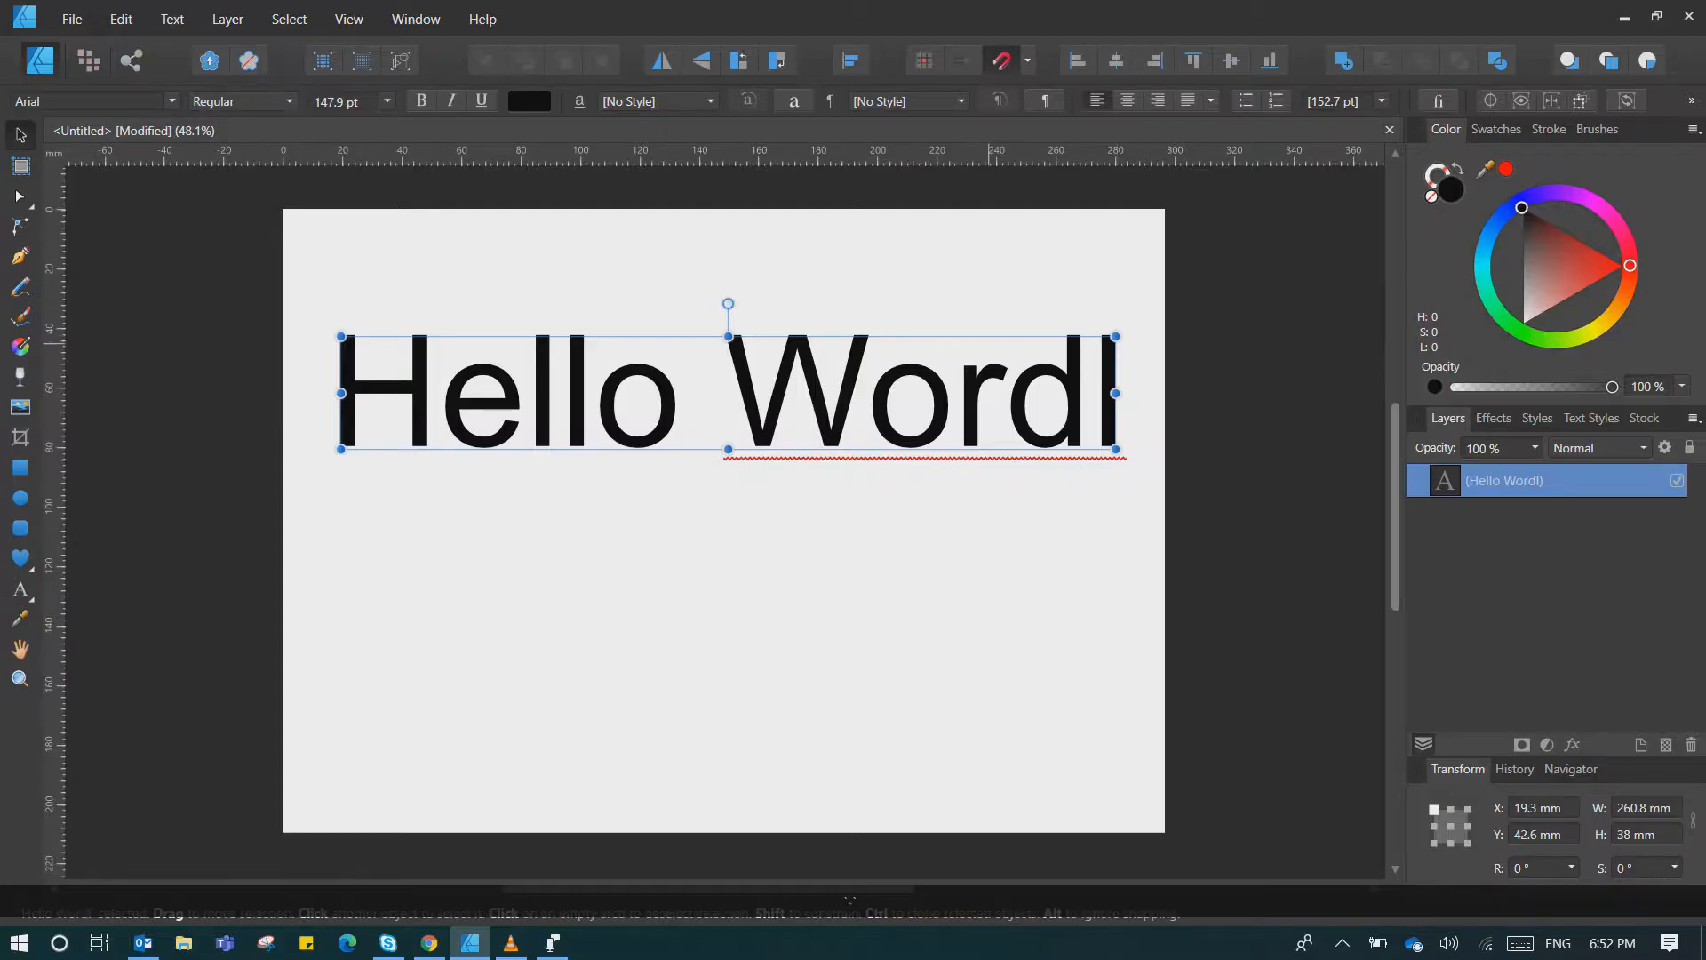
- Stretch the text upward to about 49.9 mm high and pull its left edge inward to about 242.6 mm wide
mouse_move(729, 336)
left_mouse_down()
mouse_move(729, 280)
mouse_move(729, 333)
left_mouse_up()
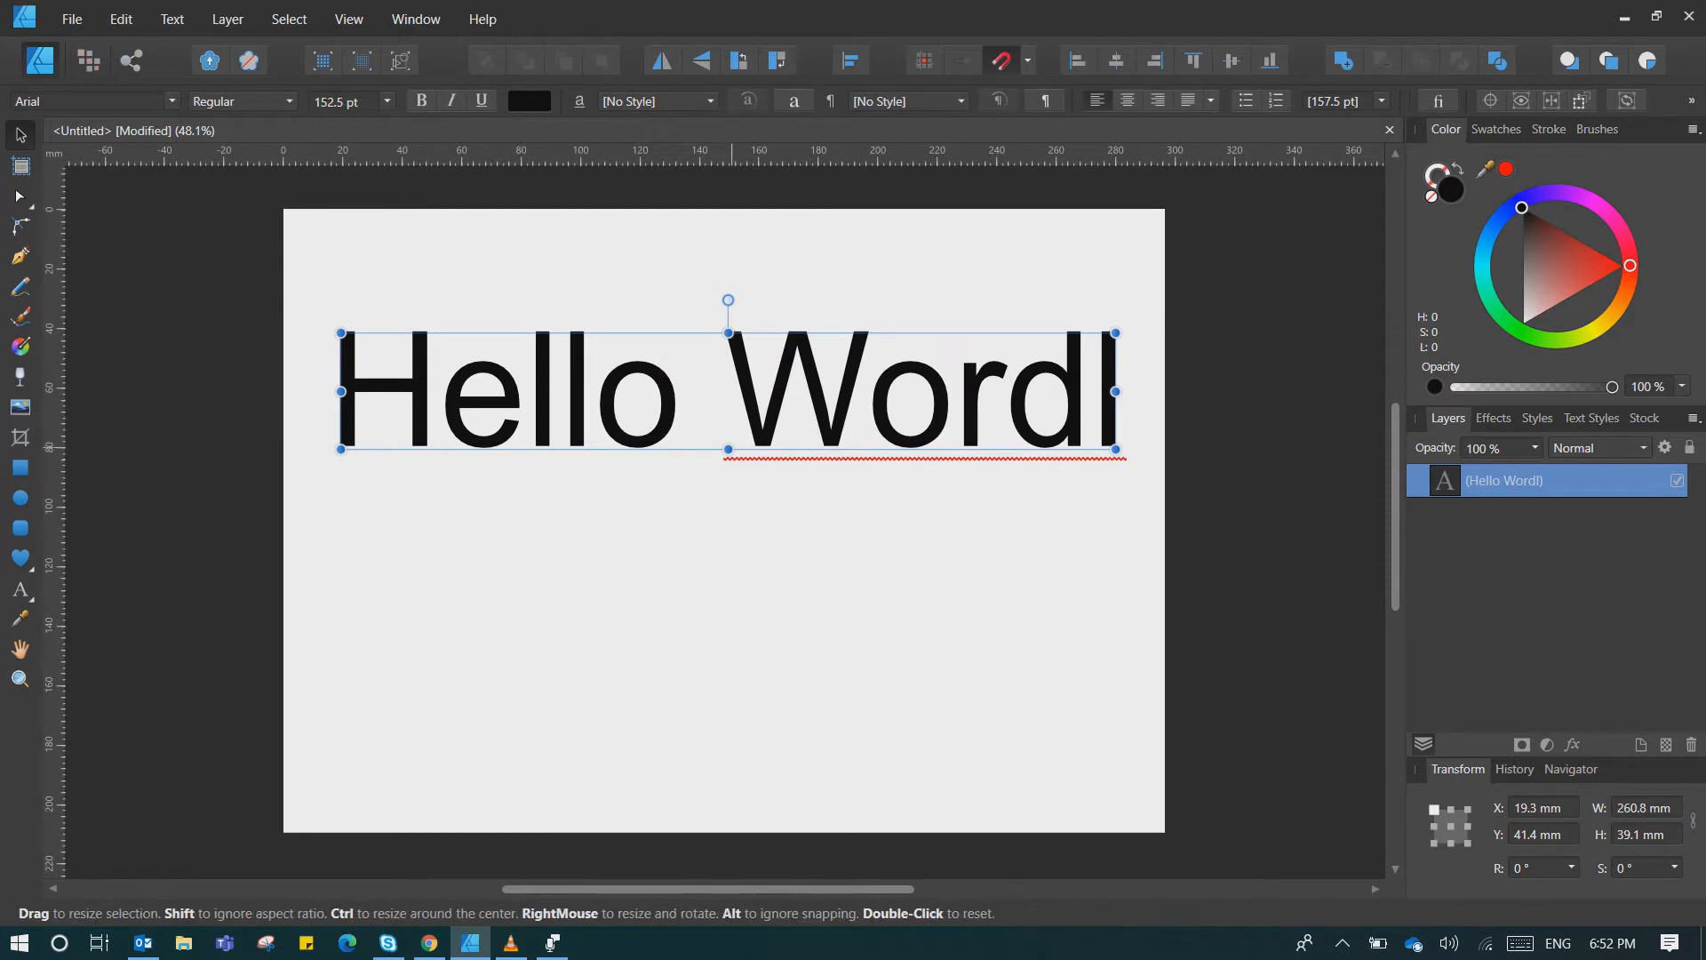
left_click_drag(729, 332, 729, 300)
left_click_drag(341, 375, 395, 375)
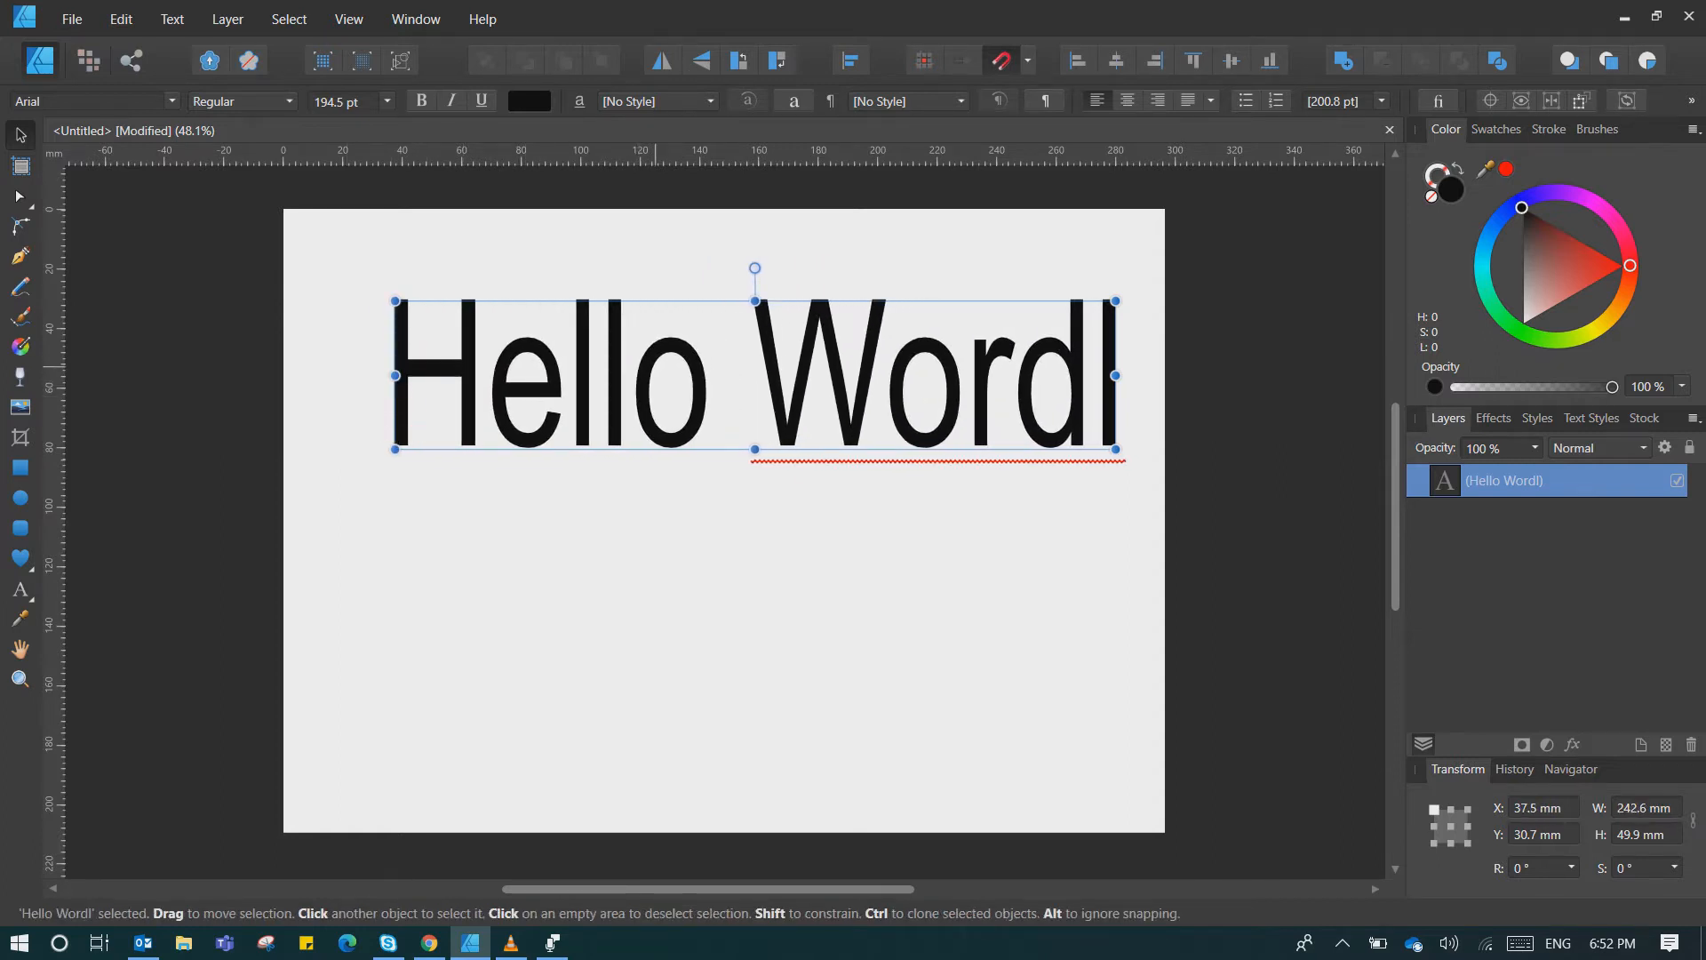
- Select the whole "Hello Wordl" text, try the 96 pt preset and set its font size to 100 pt
double_click(662, 365)
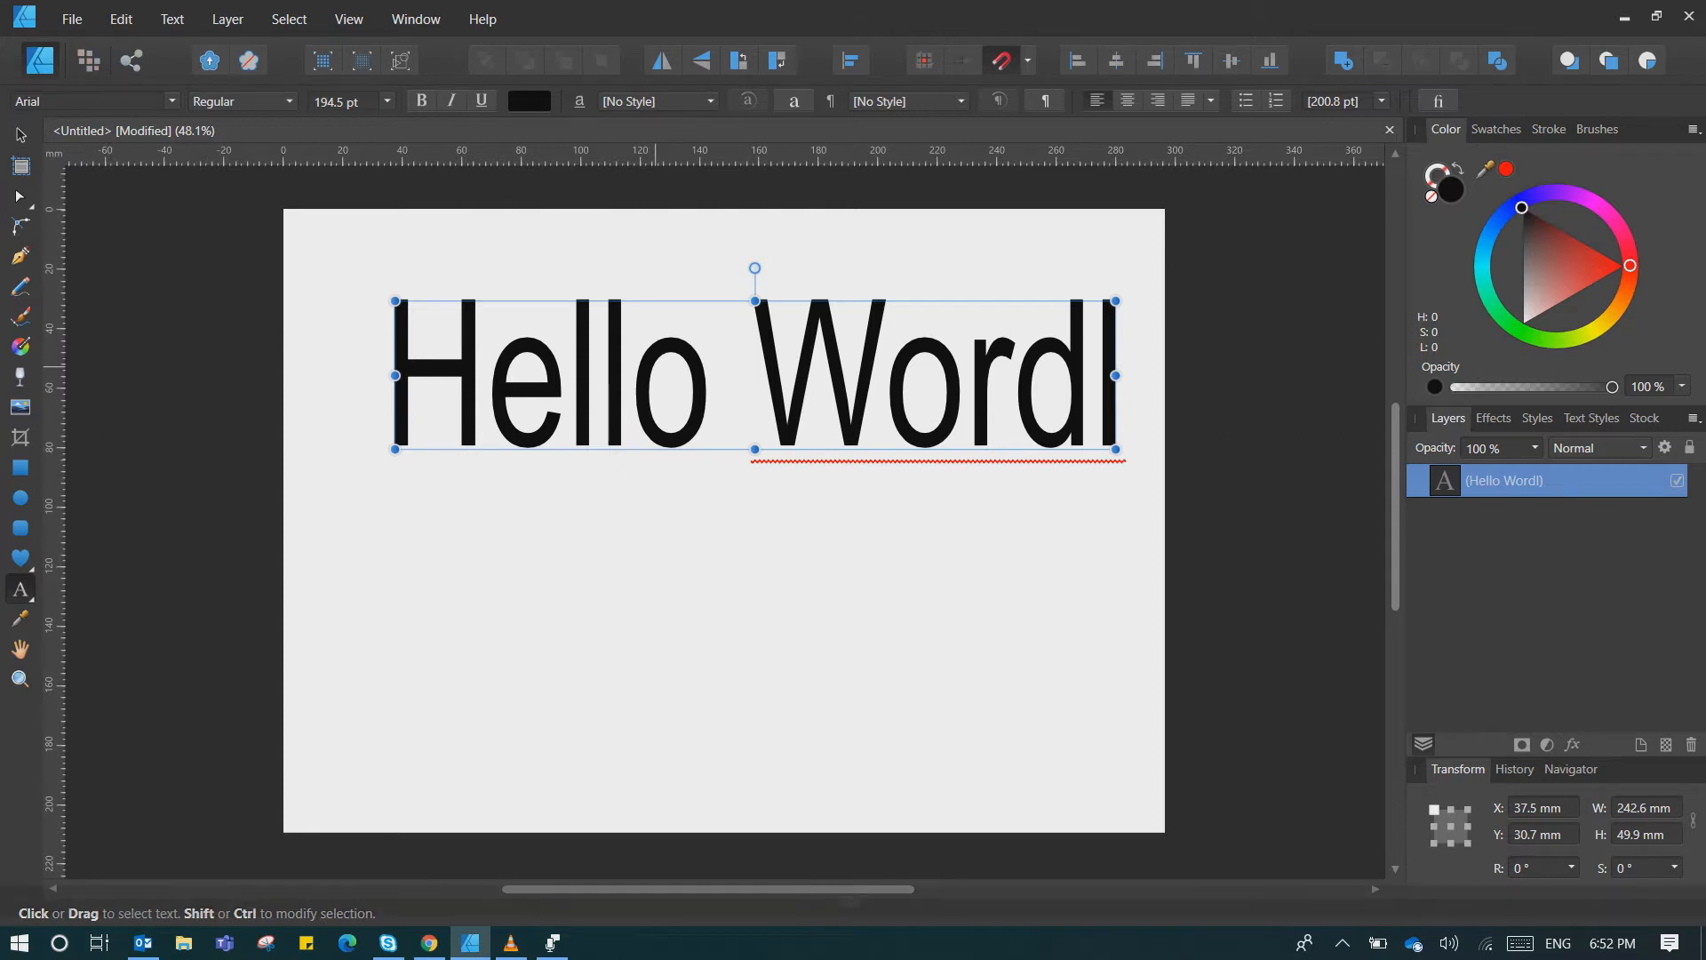
key("ctrl+a")
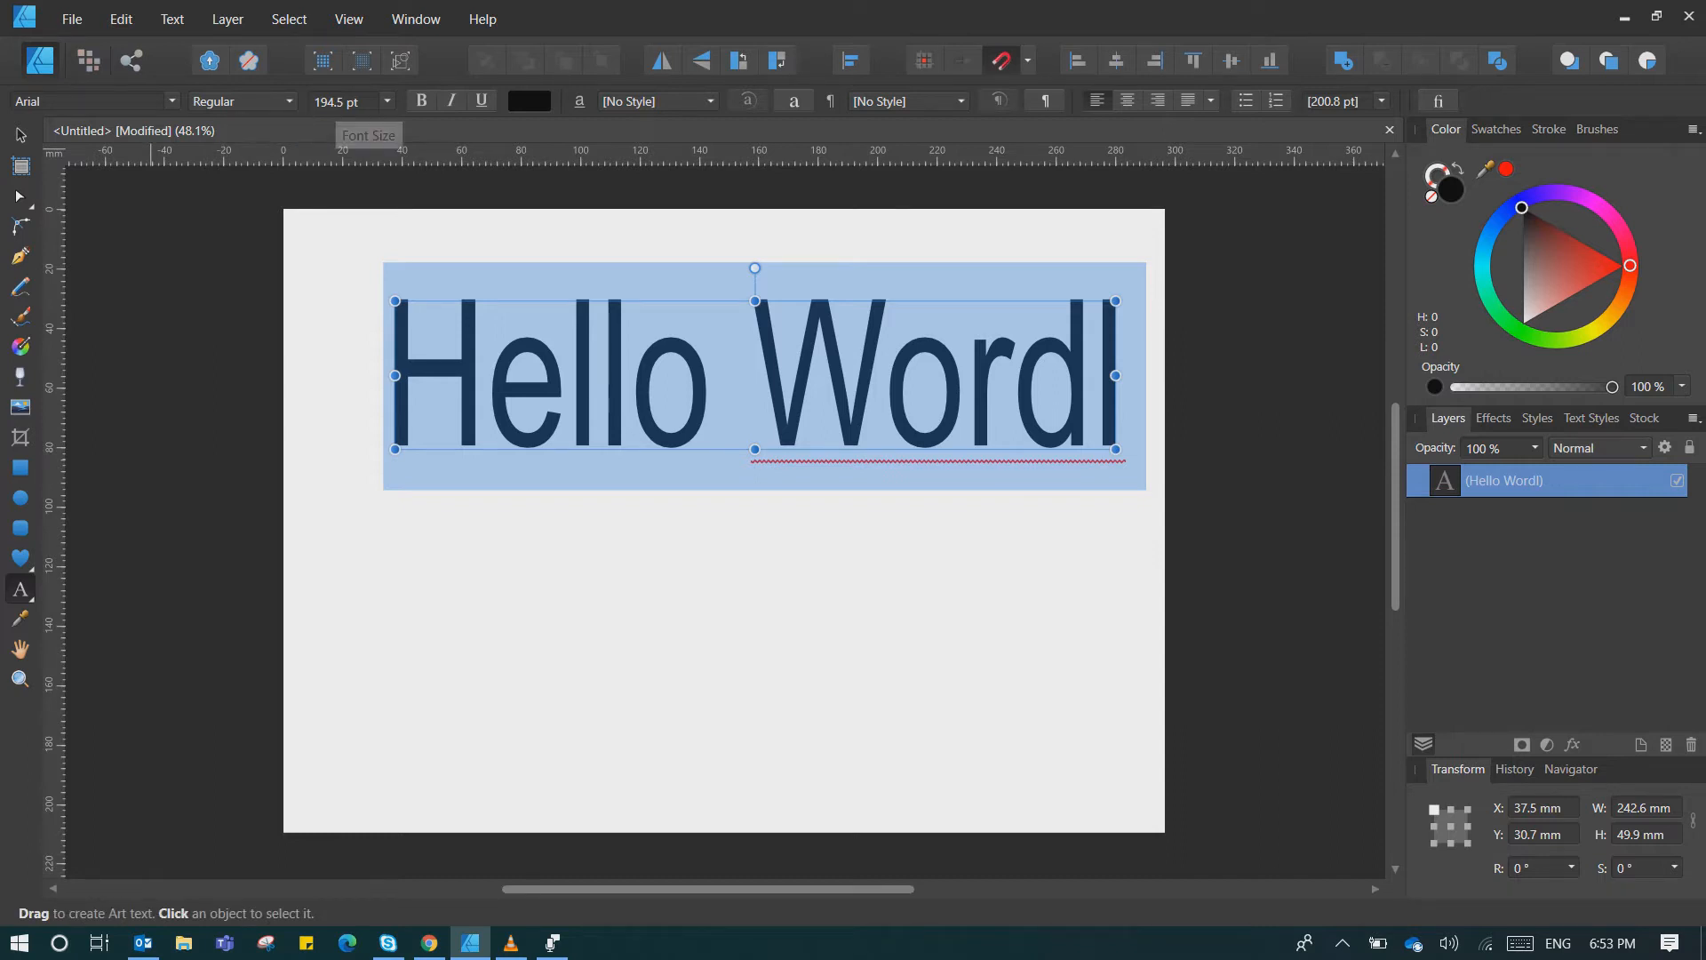
left_click(387, 101)
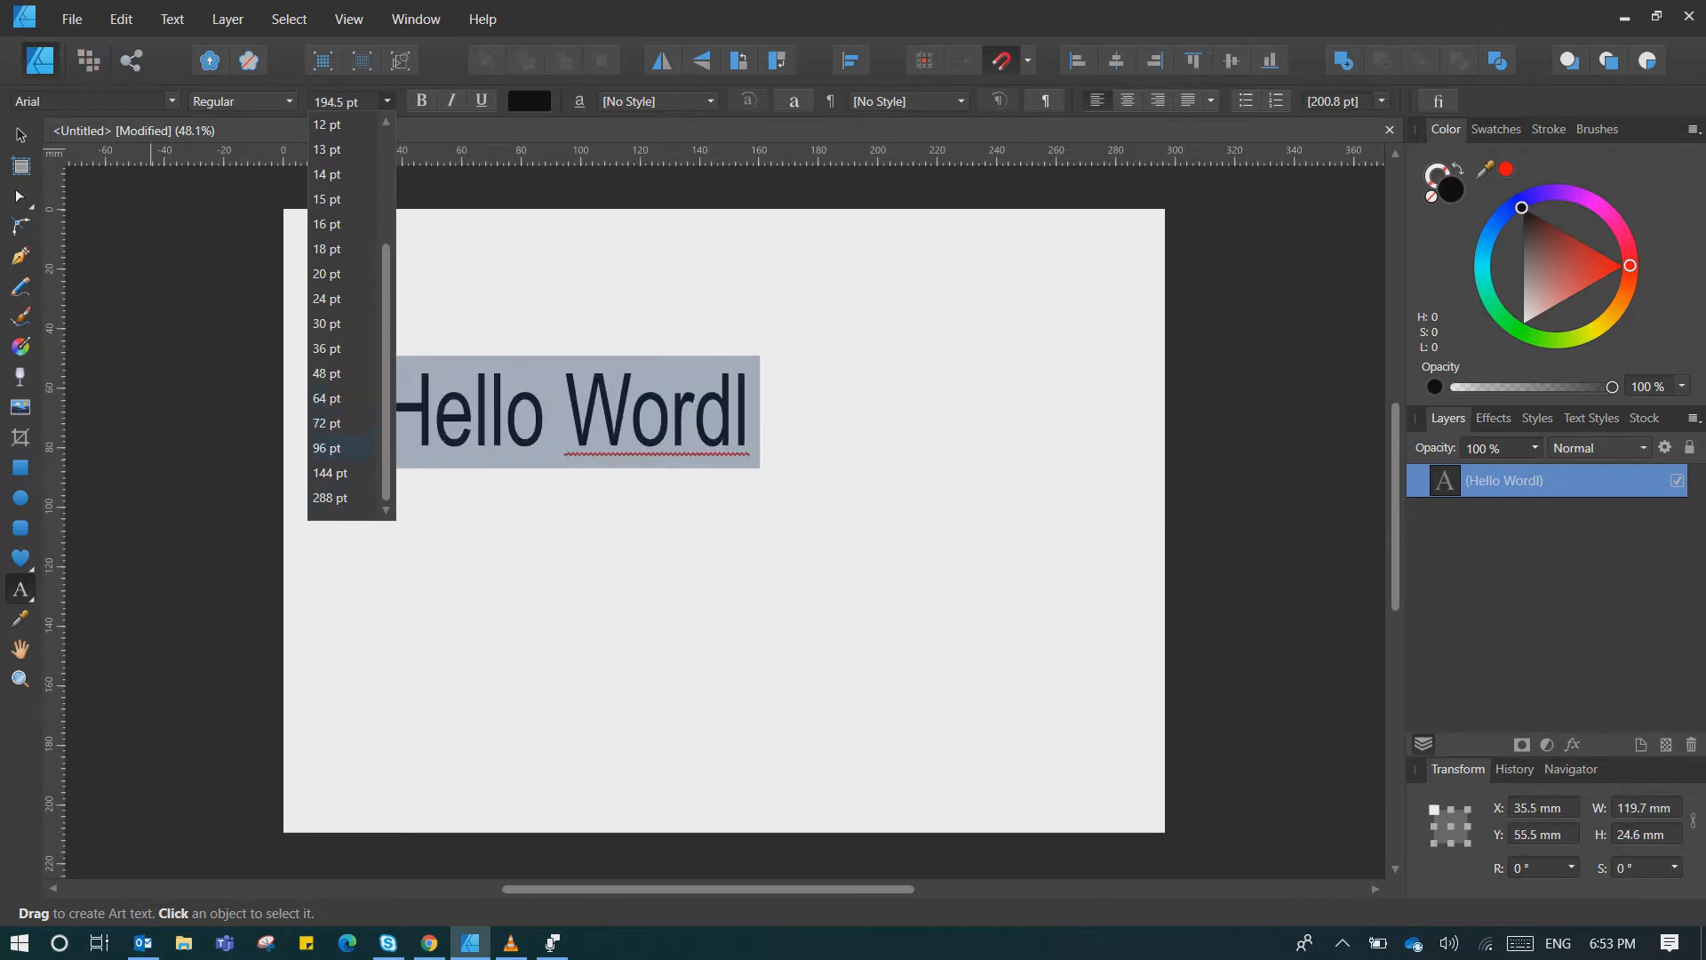
left_click(327, 448)
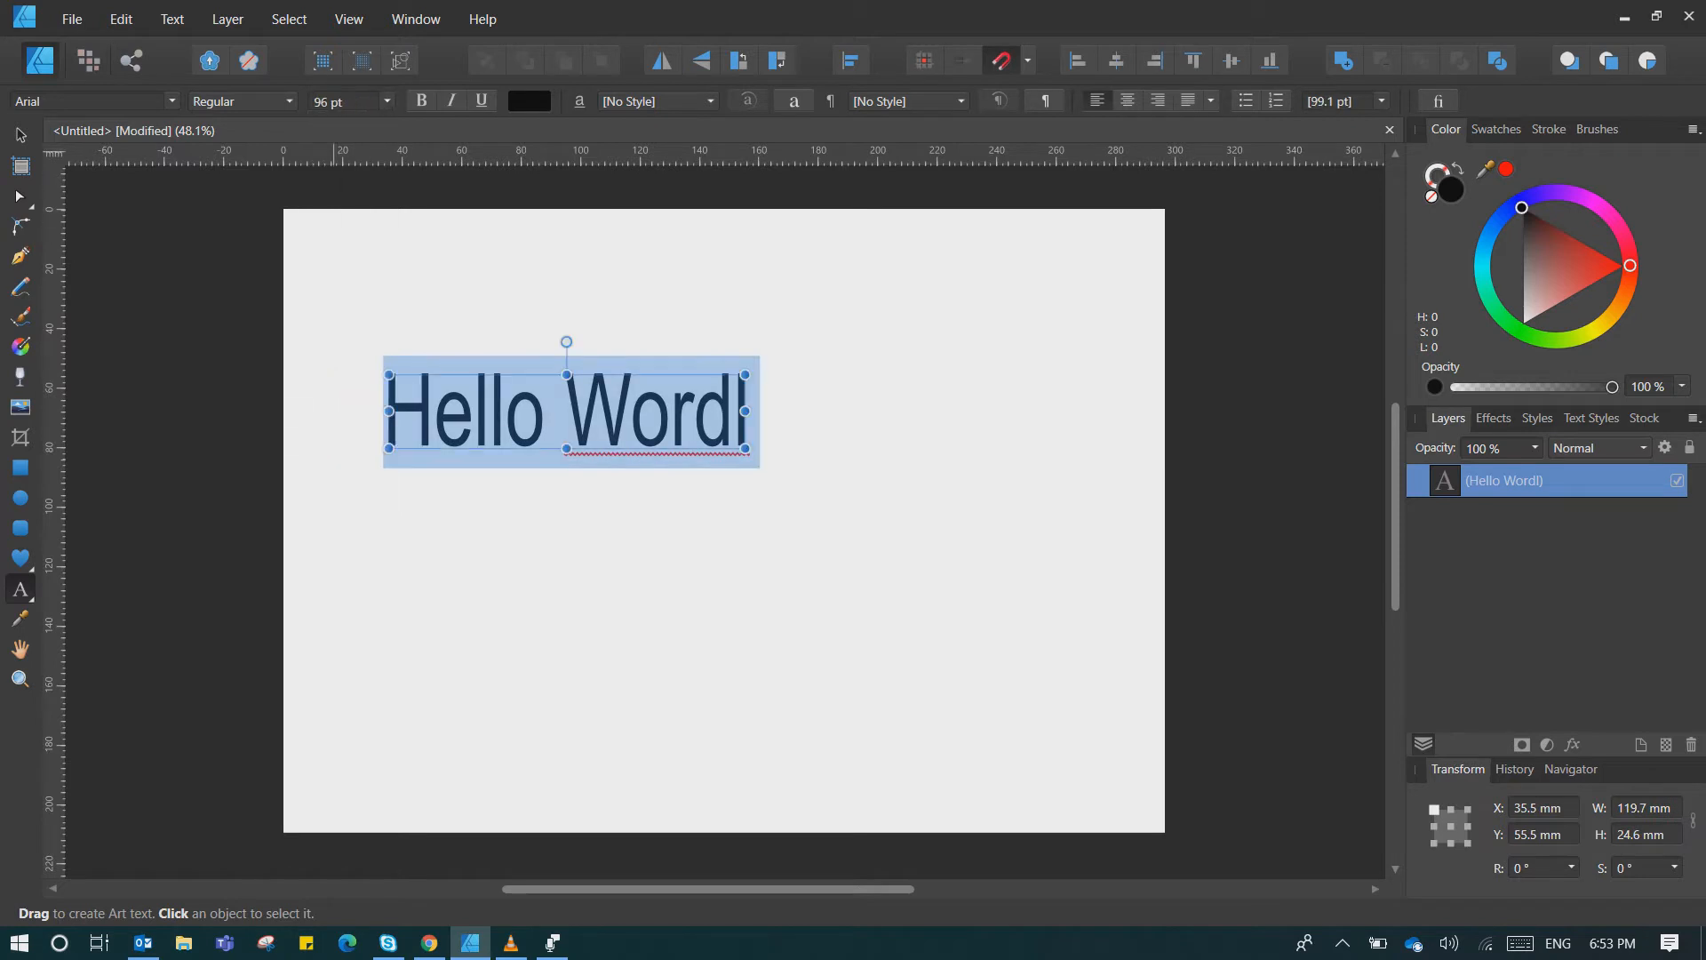
left_click(330, 101)
type("100")
key("Return")
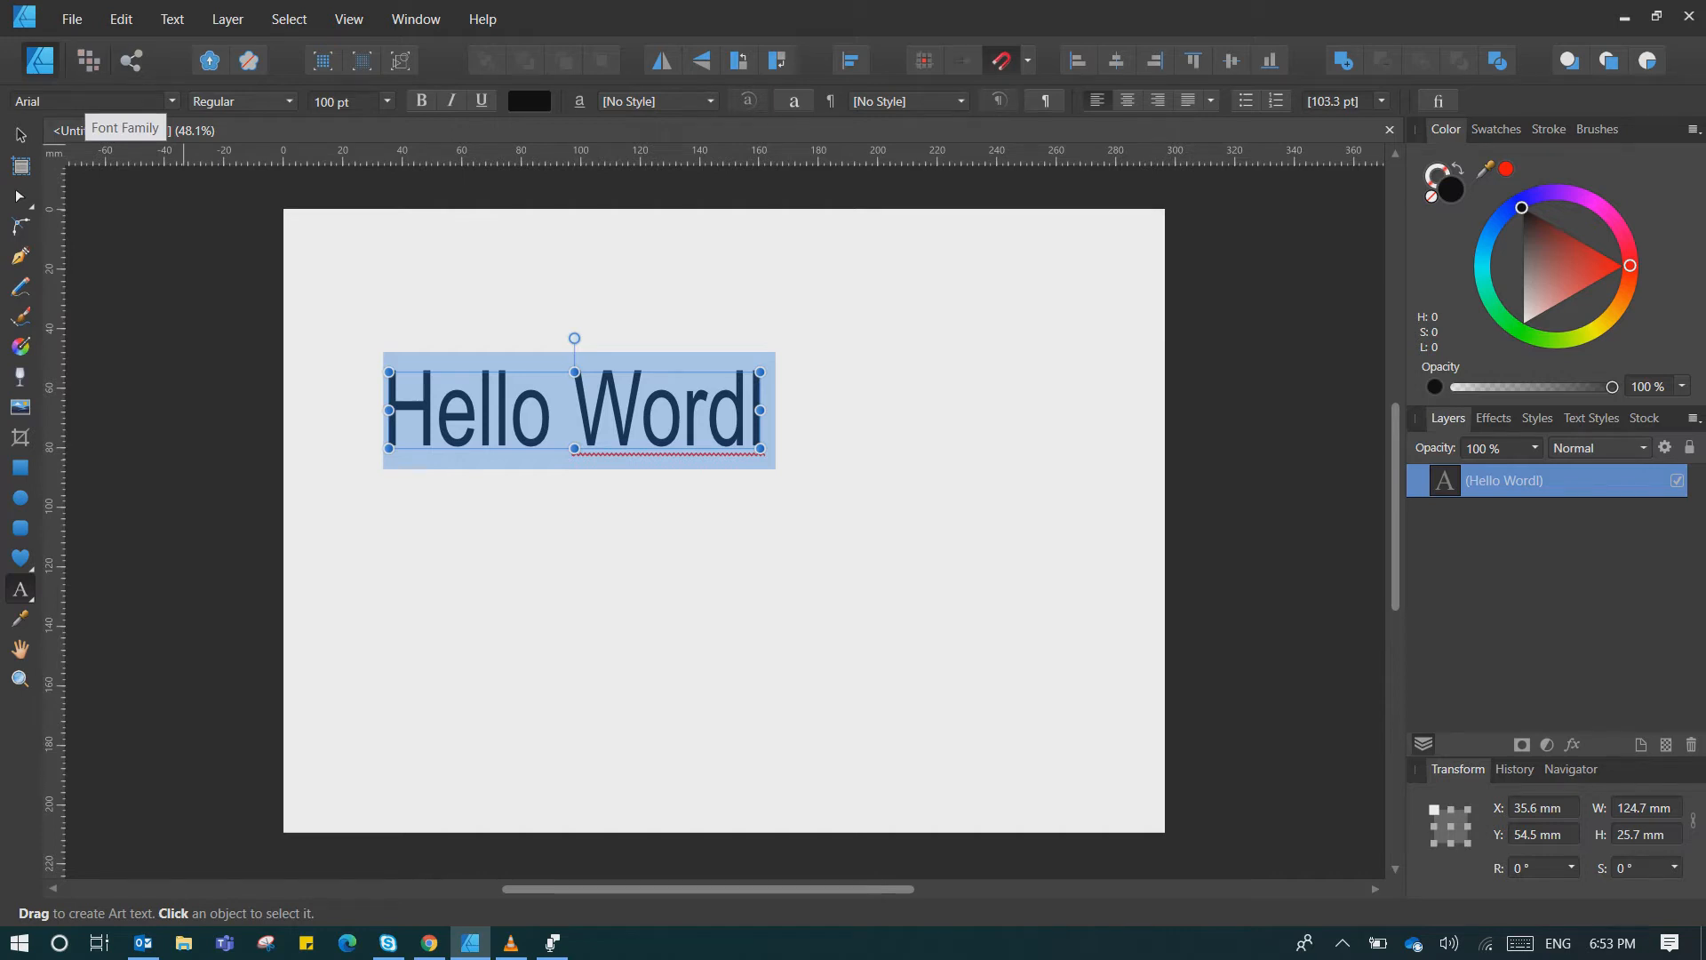
- Browse the font families for the selected text and mark Forte as a favorite
left_click(89, 101)
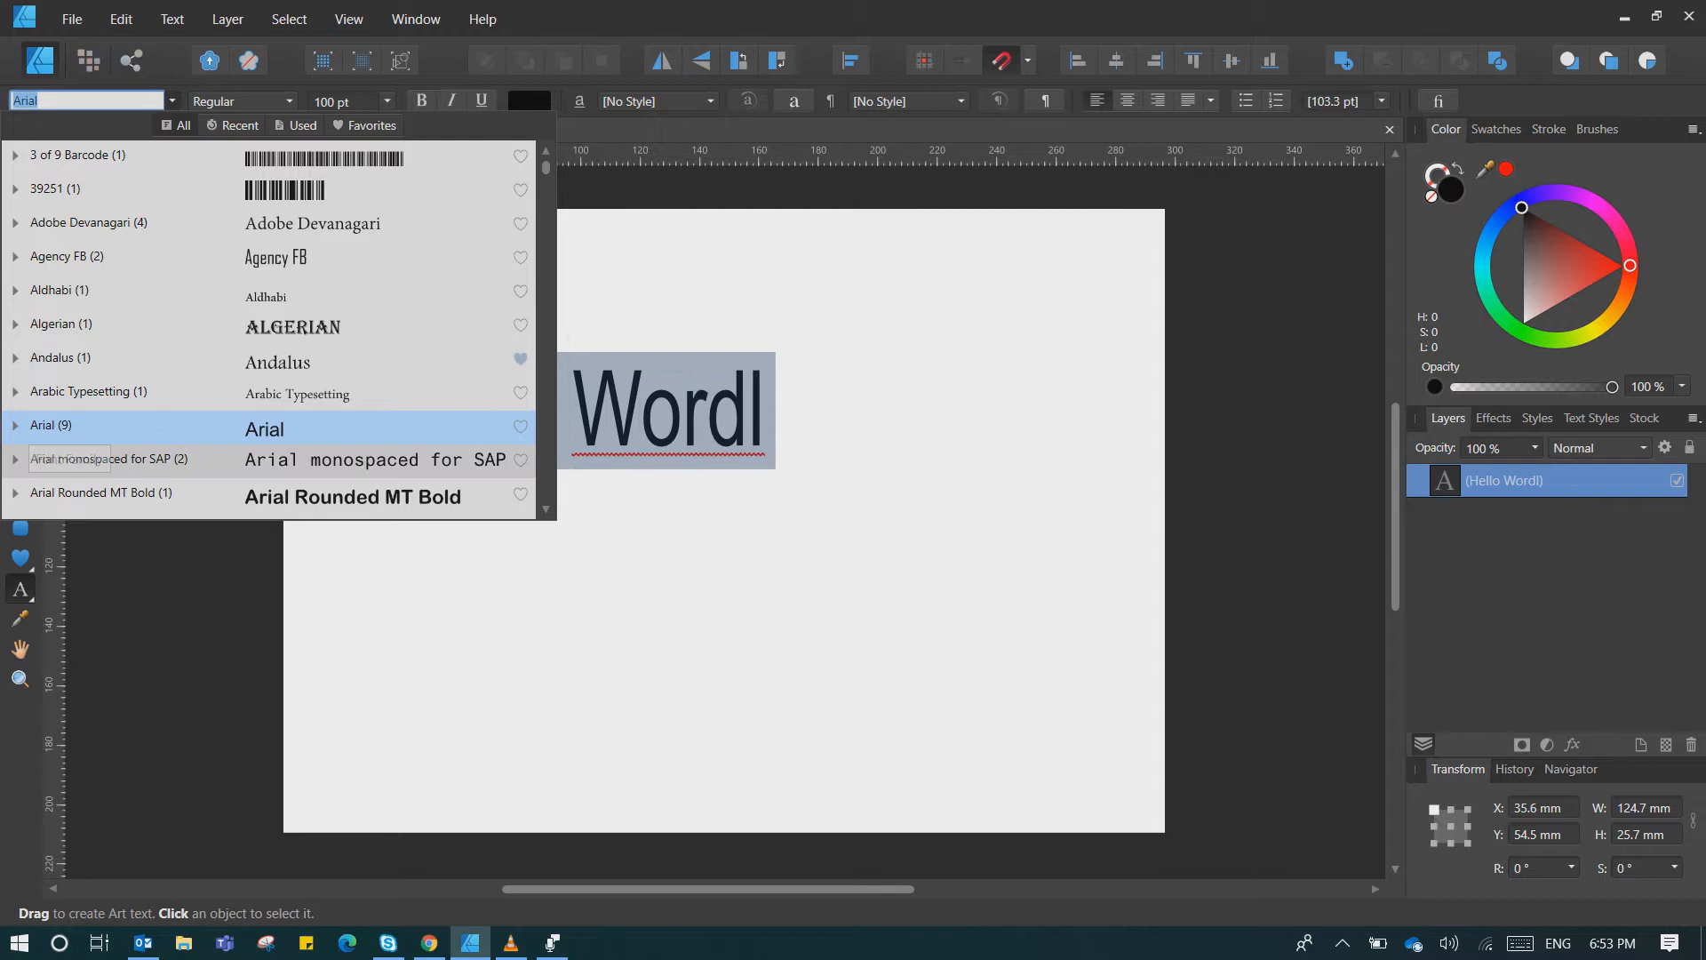
scroll(267, 357, "down", 15)
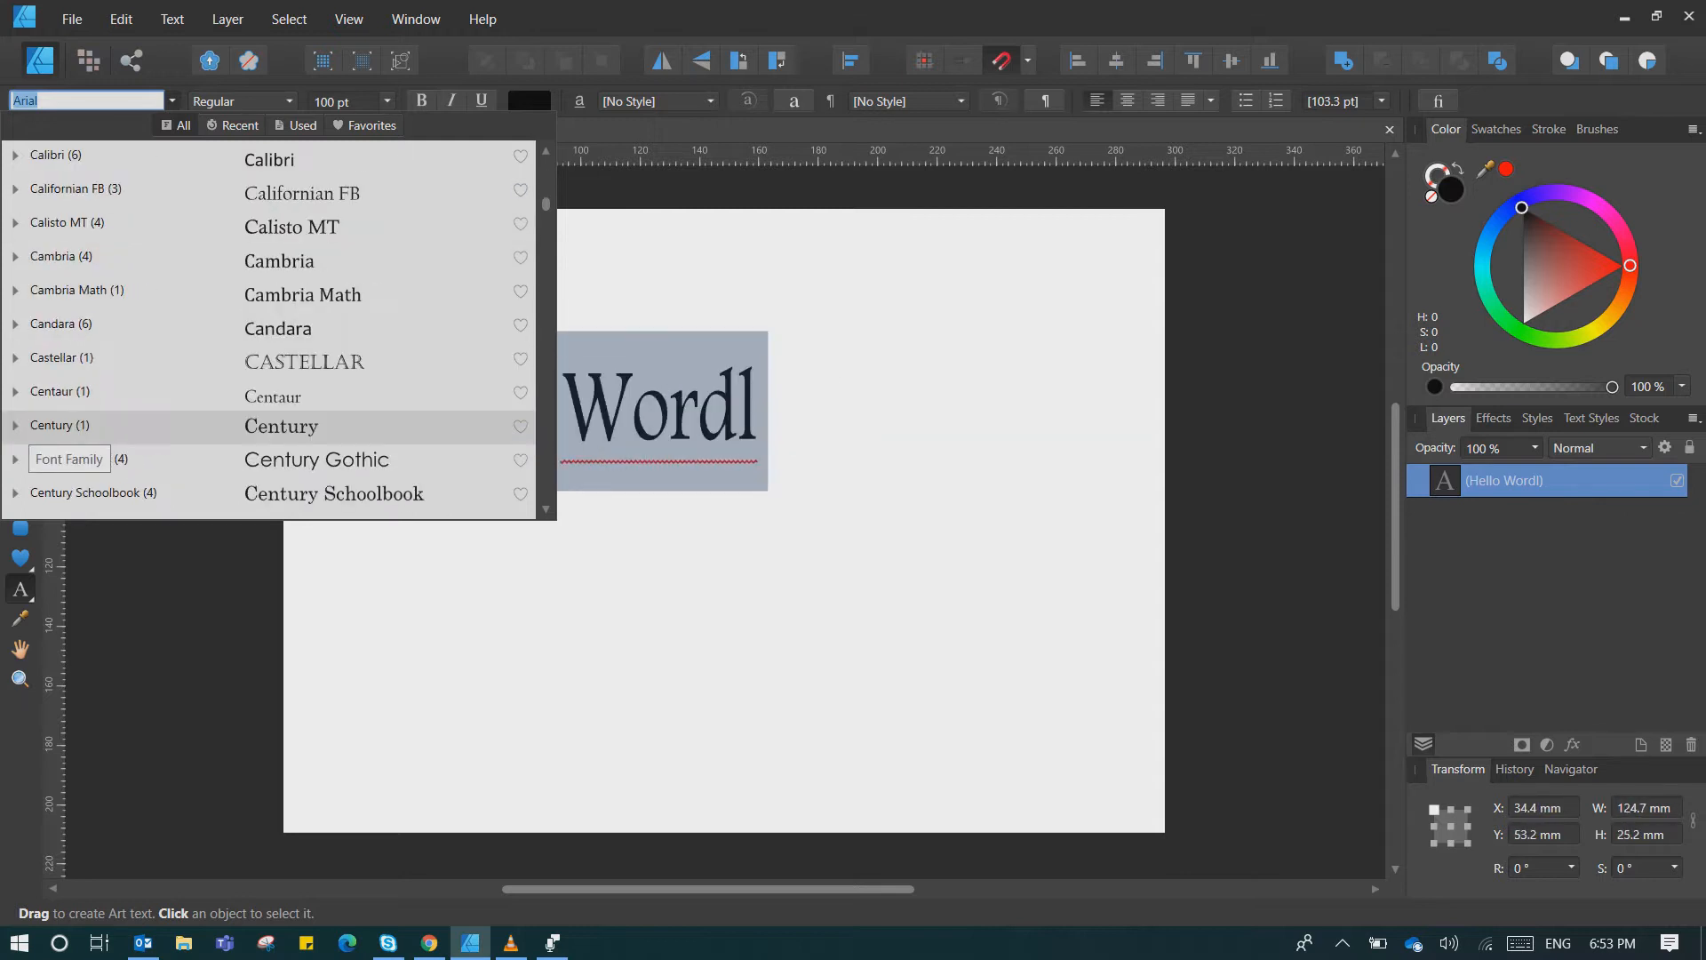
scroll(266, 357, "down", 5)
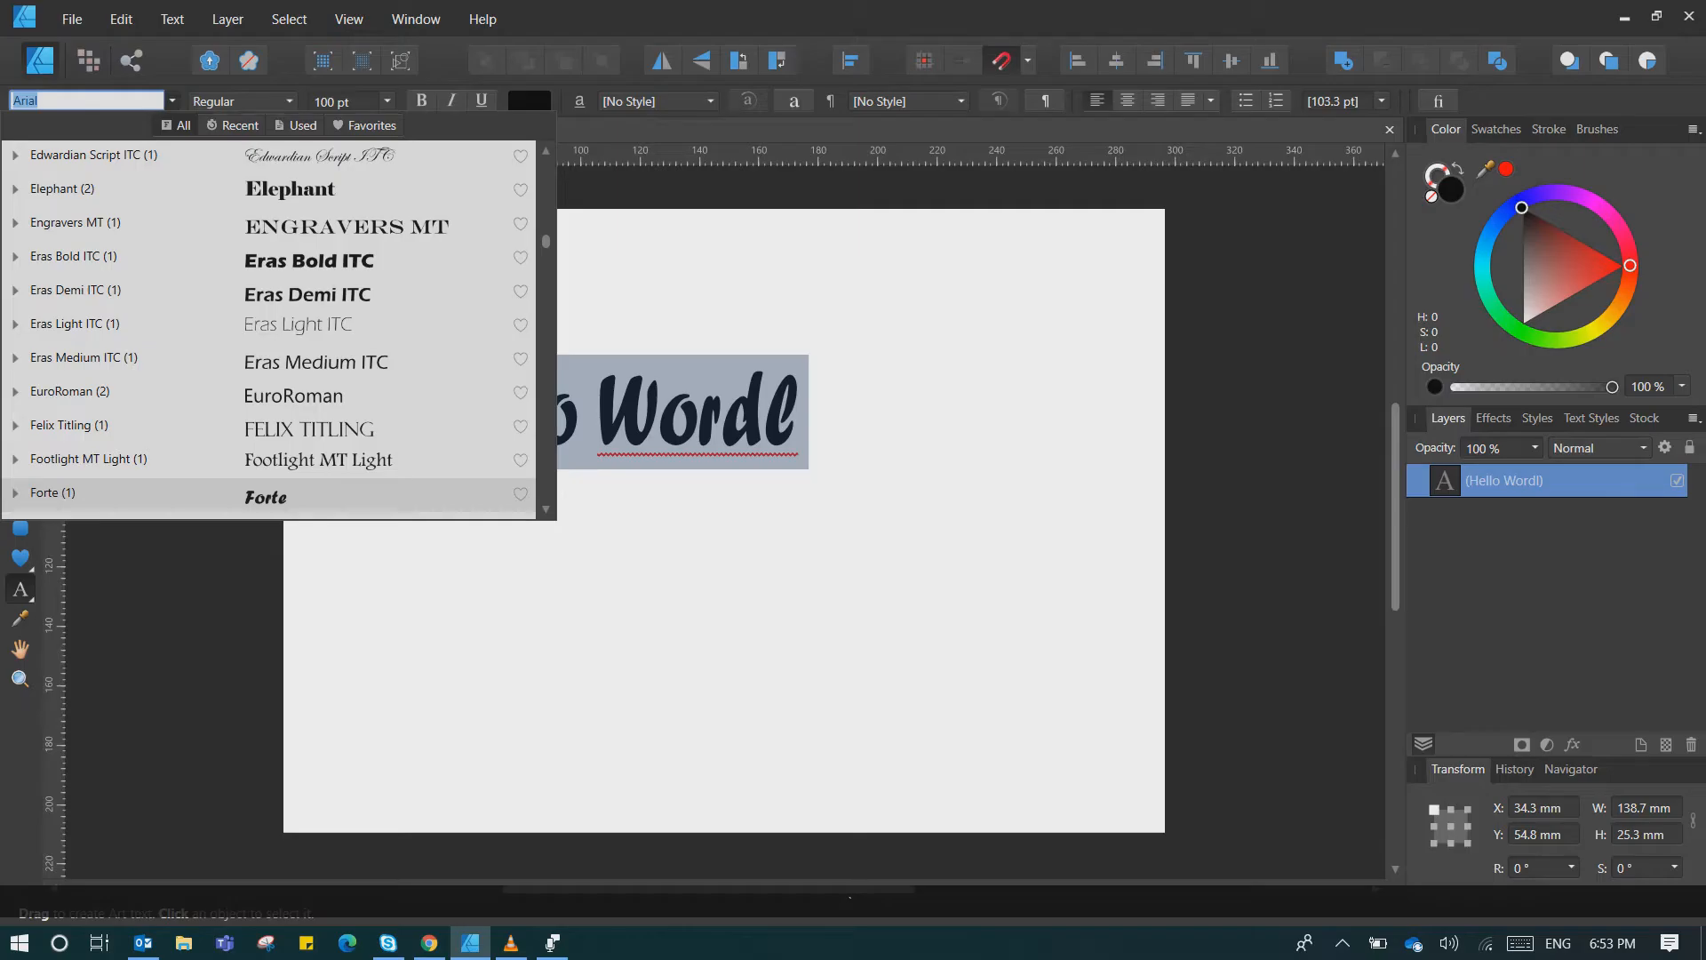
left_click(520, 494)
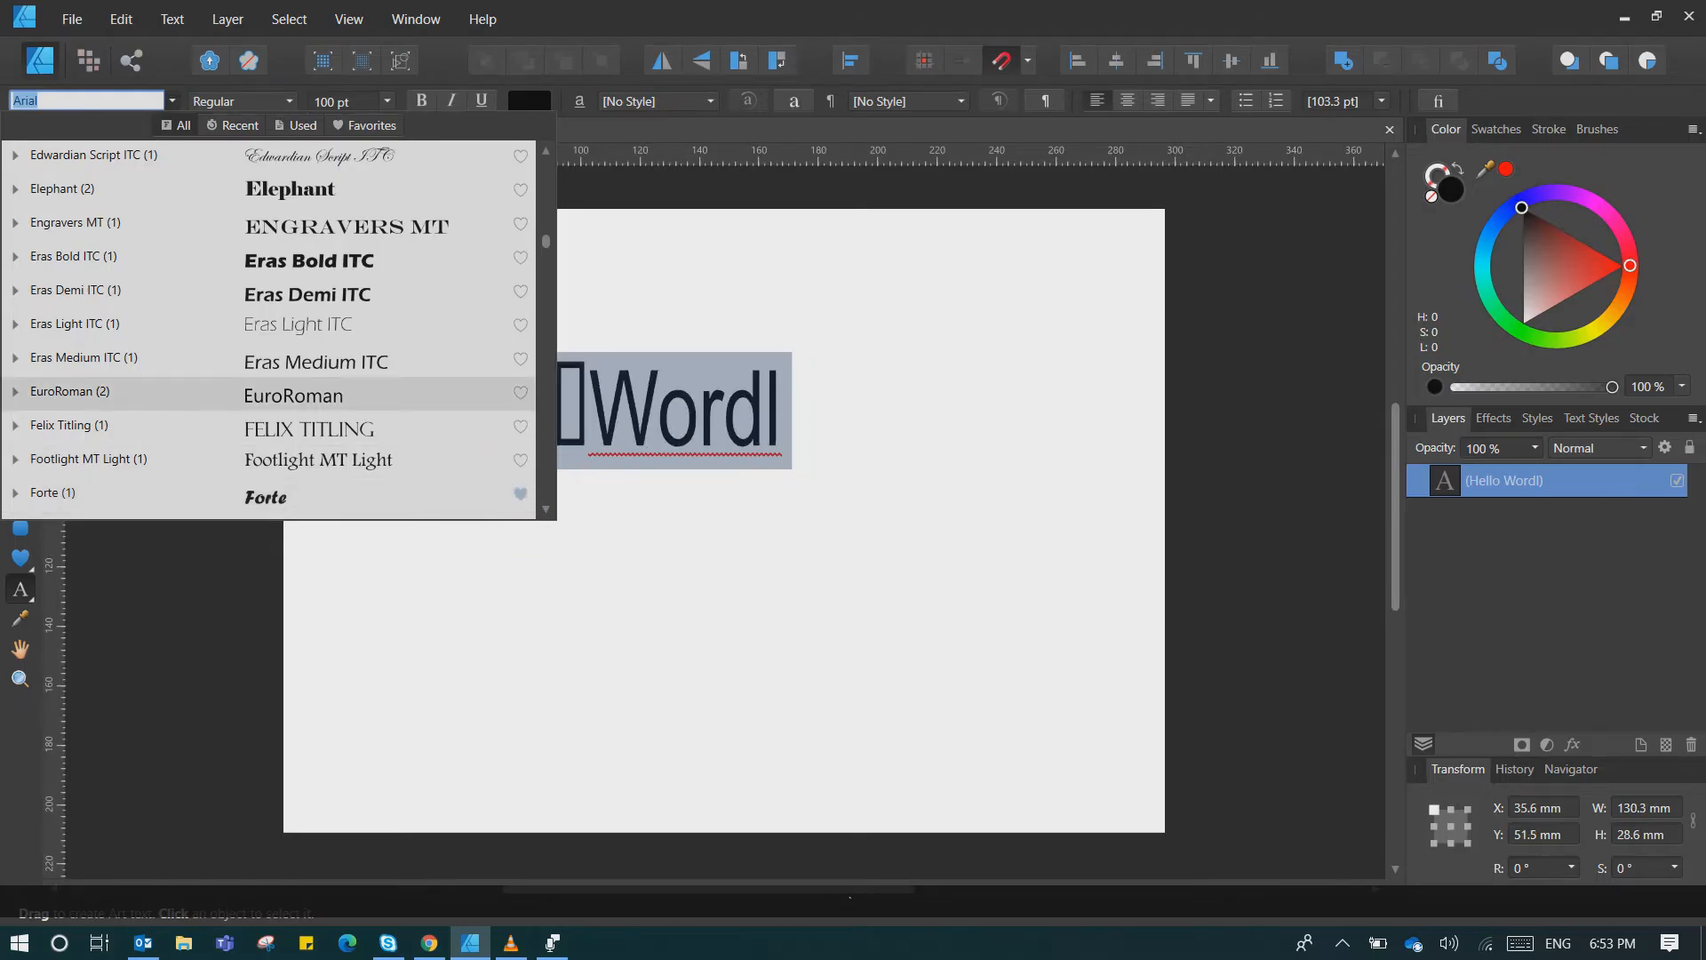
scroll(267, 324, "down", 10)
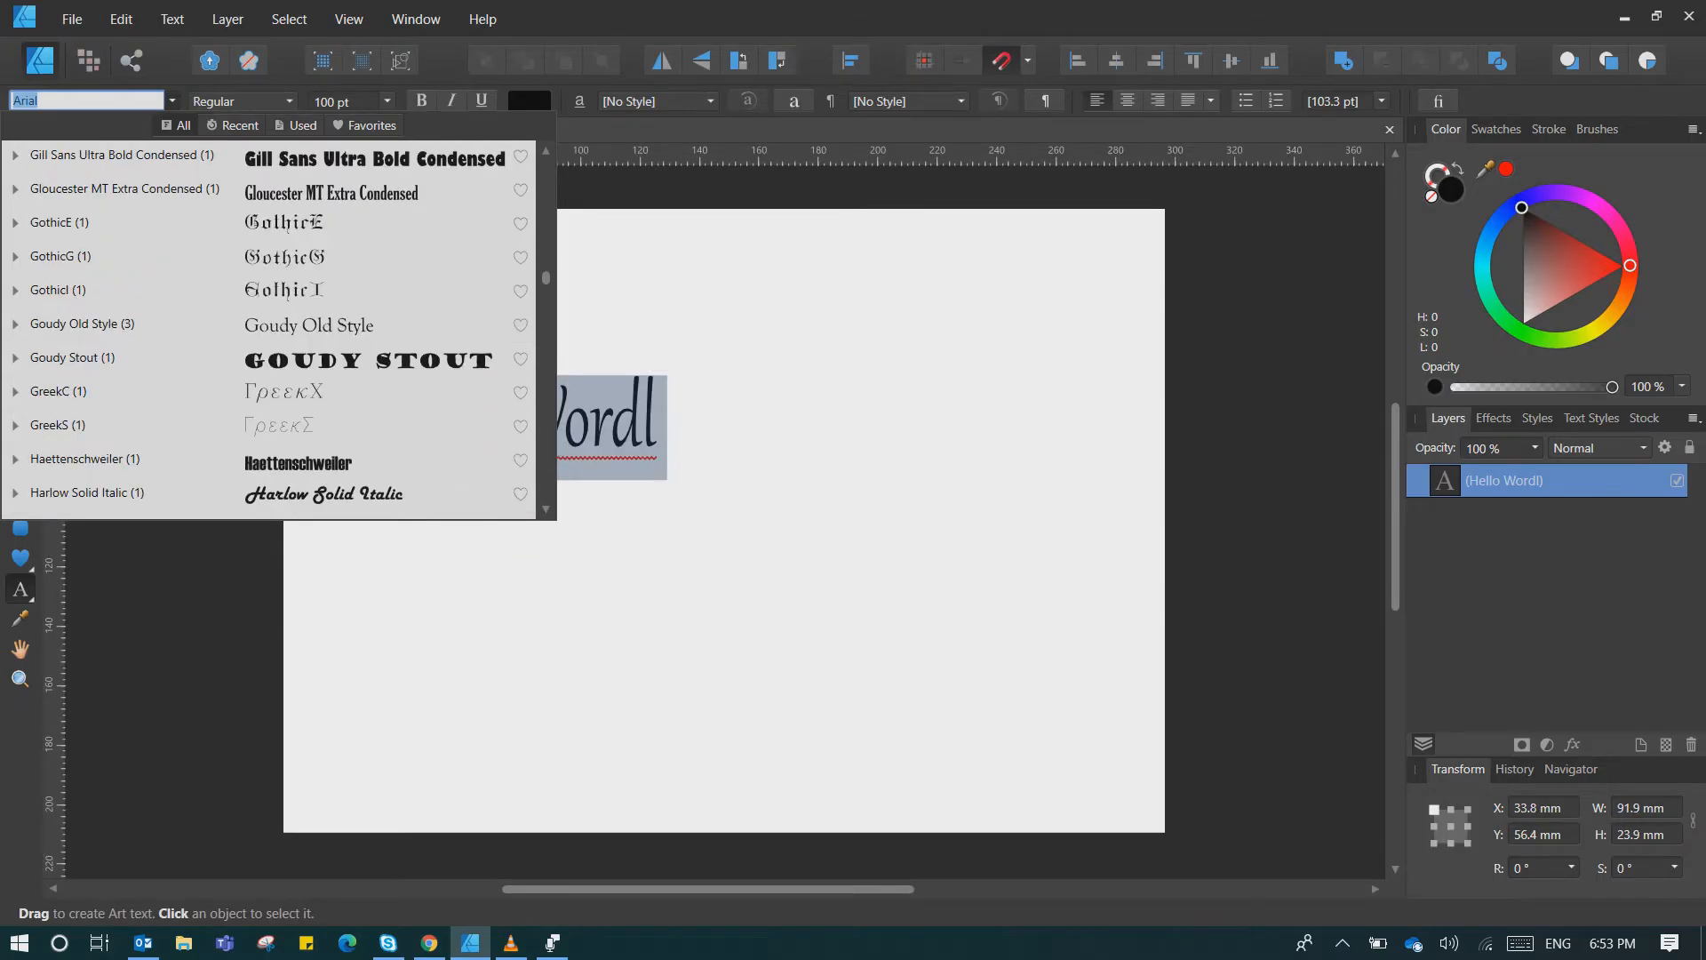
scroll(267, 324, "up", 15)
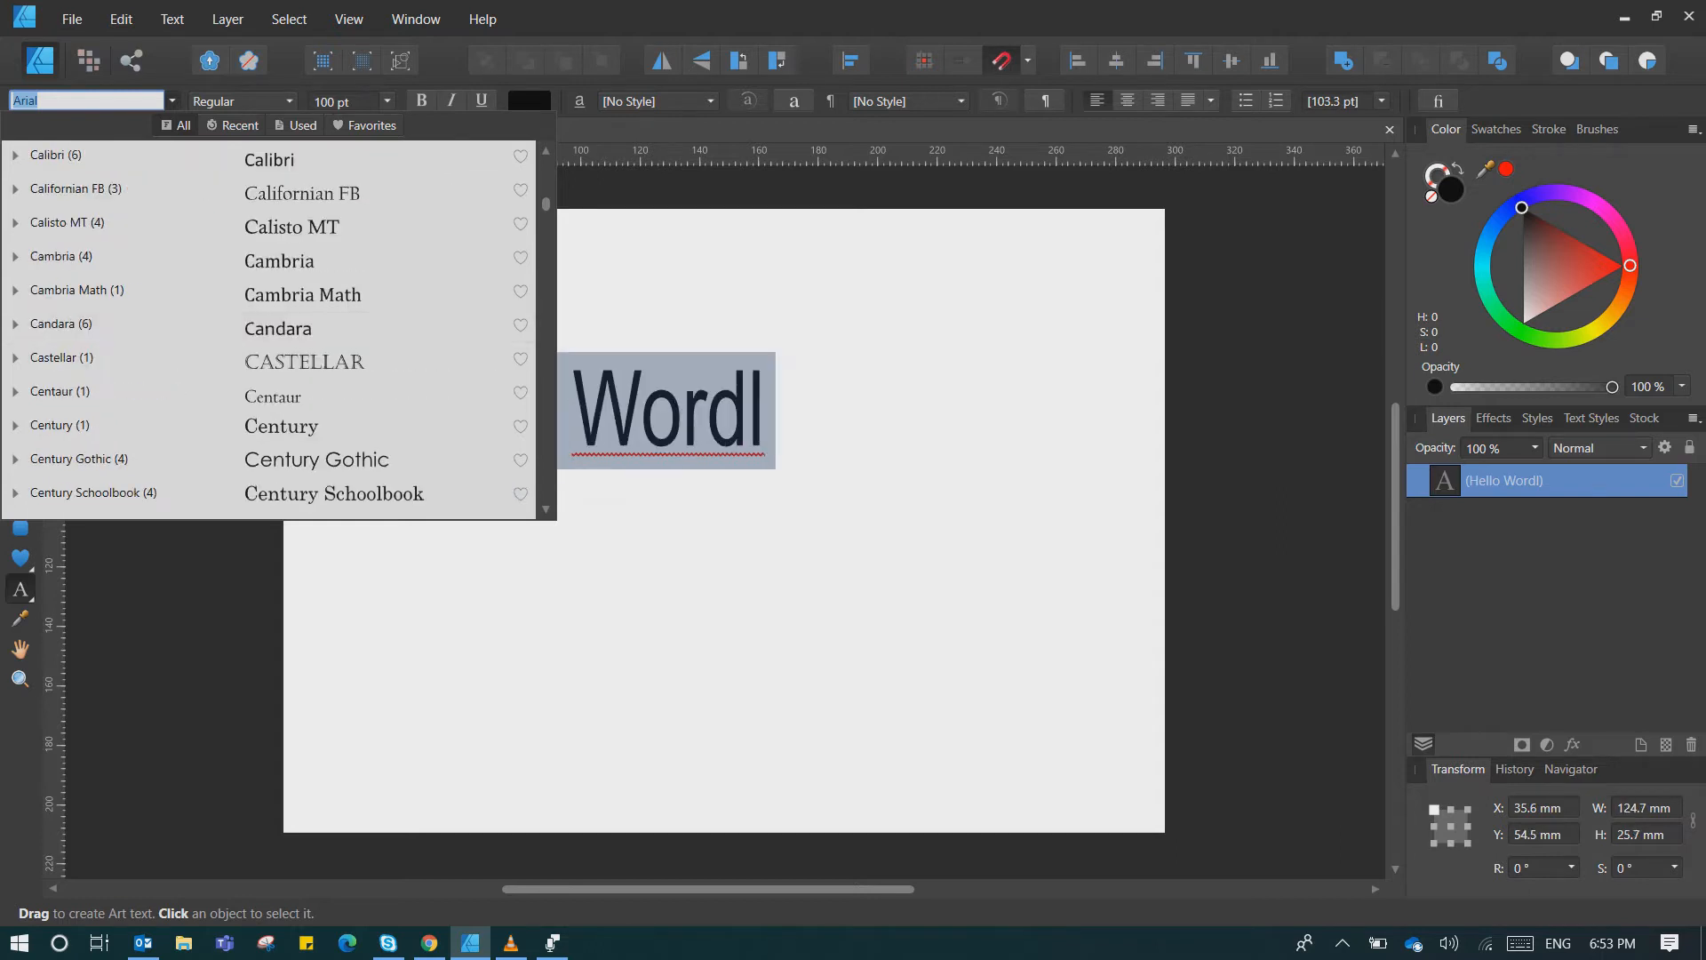
- Search the font families for "im" and leave the list without choosing a font
type("im")
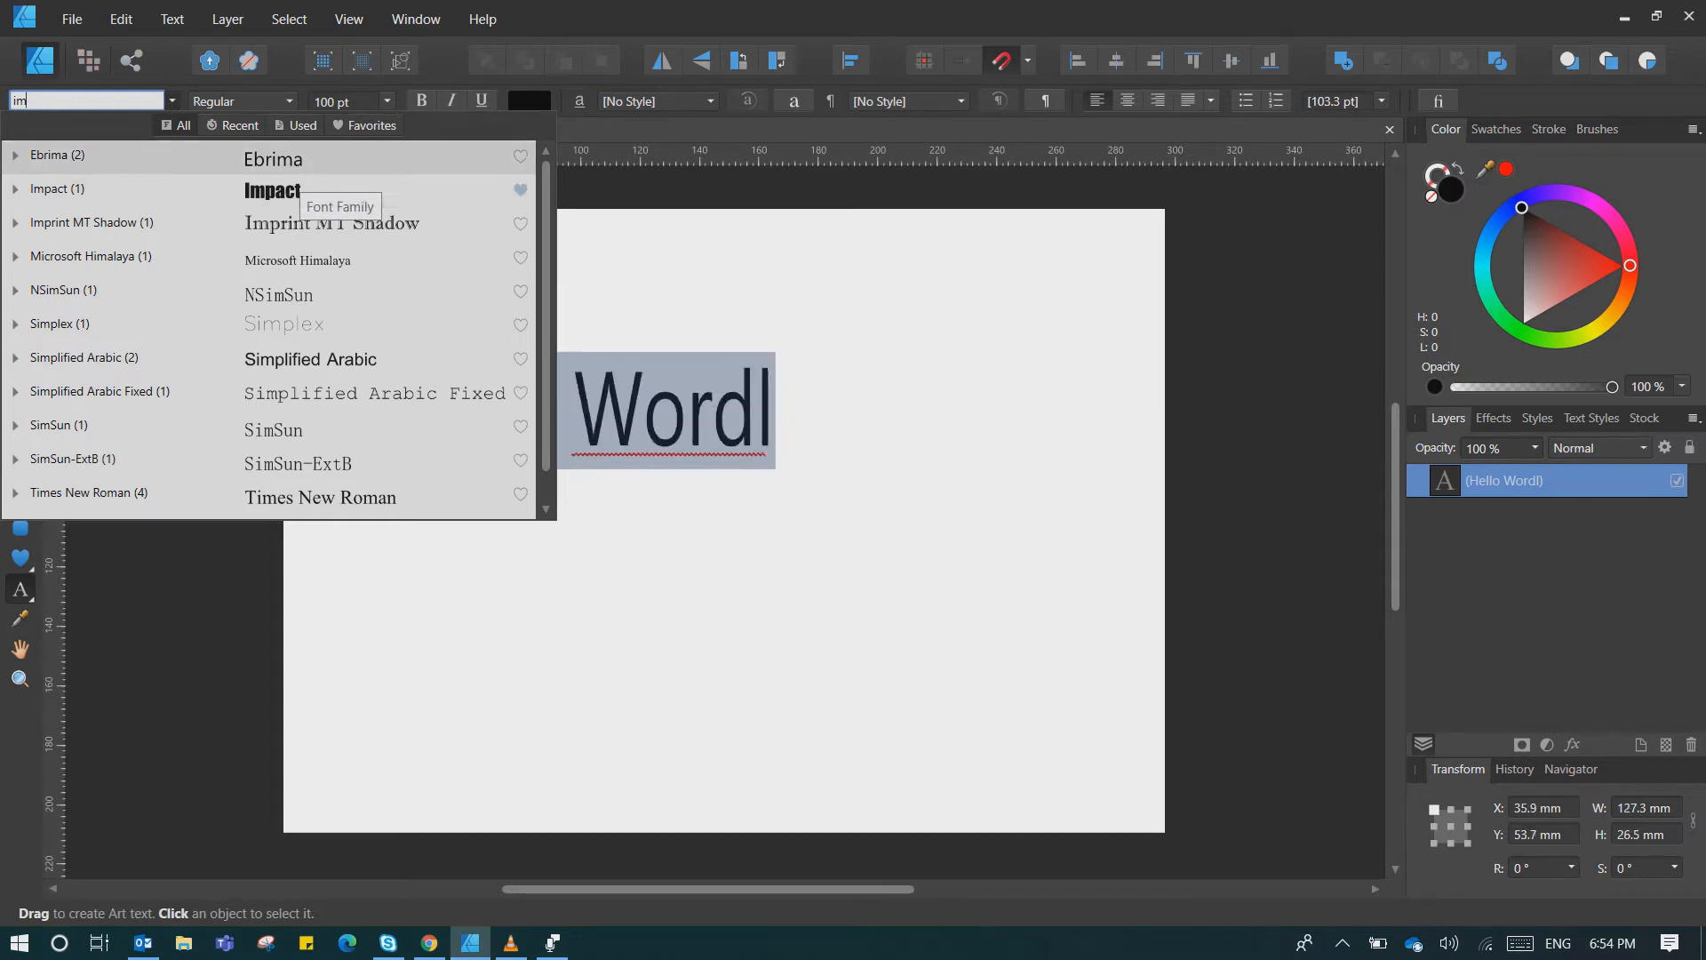
left_click(267, 12)
mouse_move(233, 20)
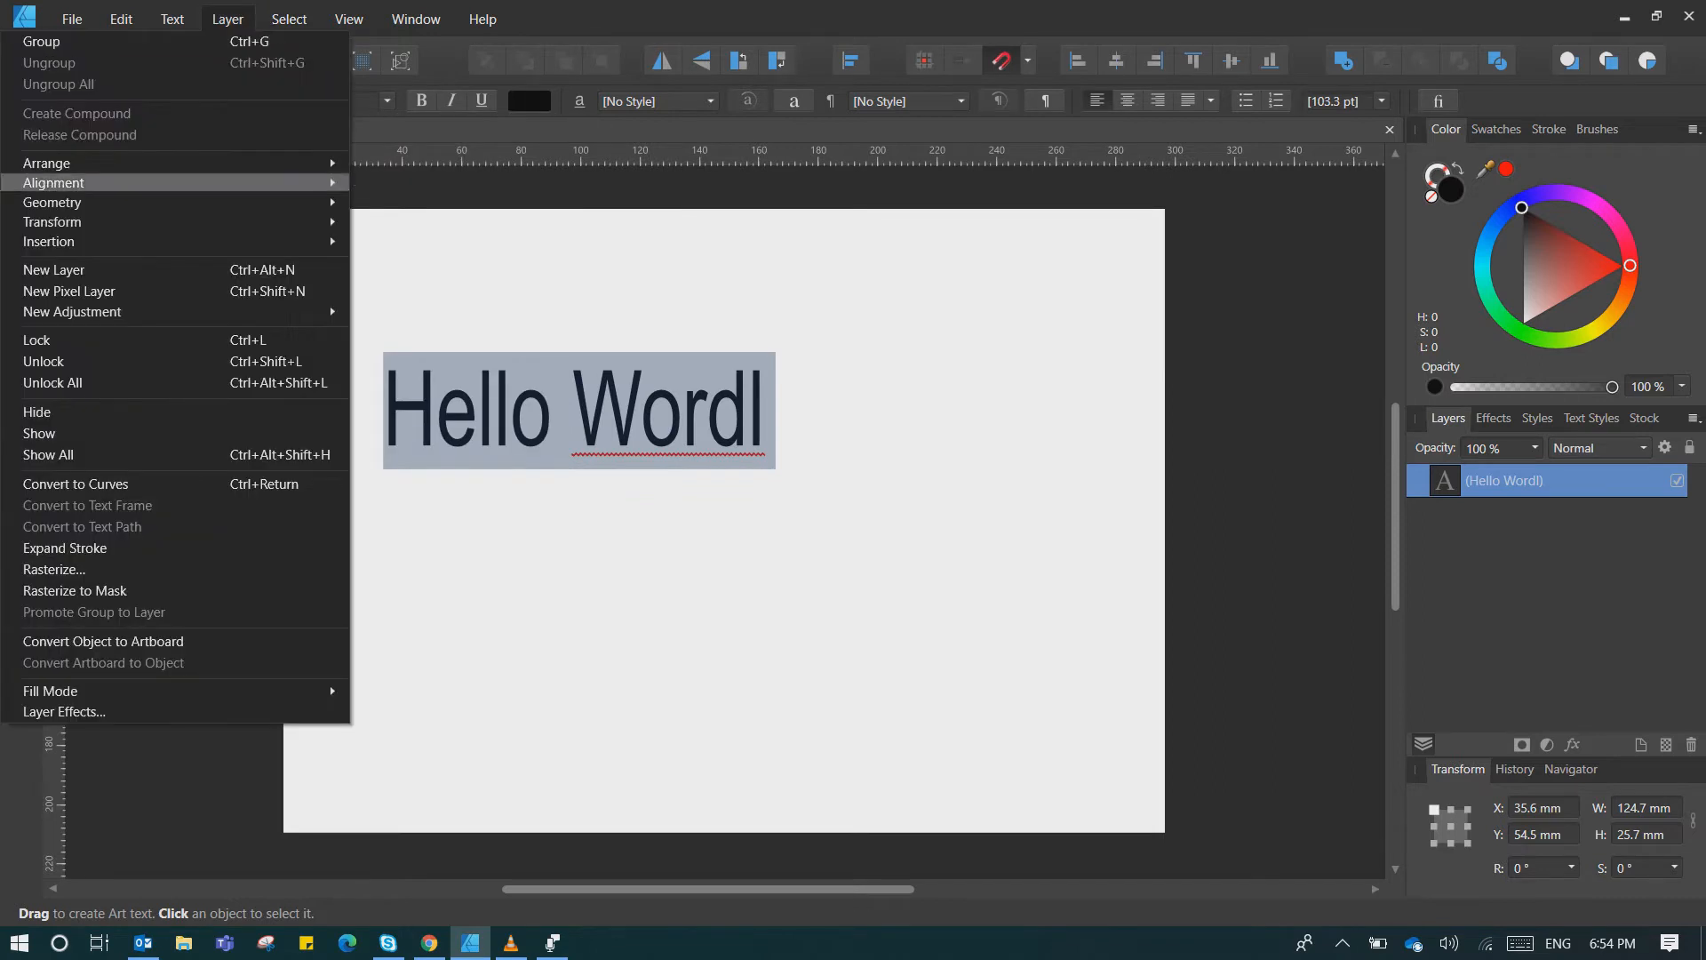
key("Escape")
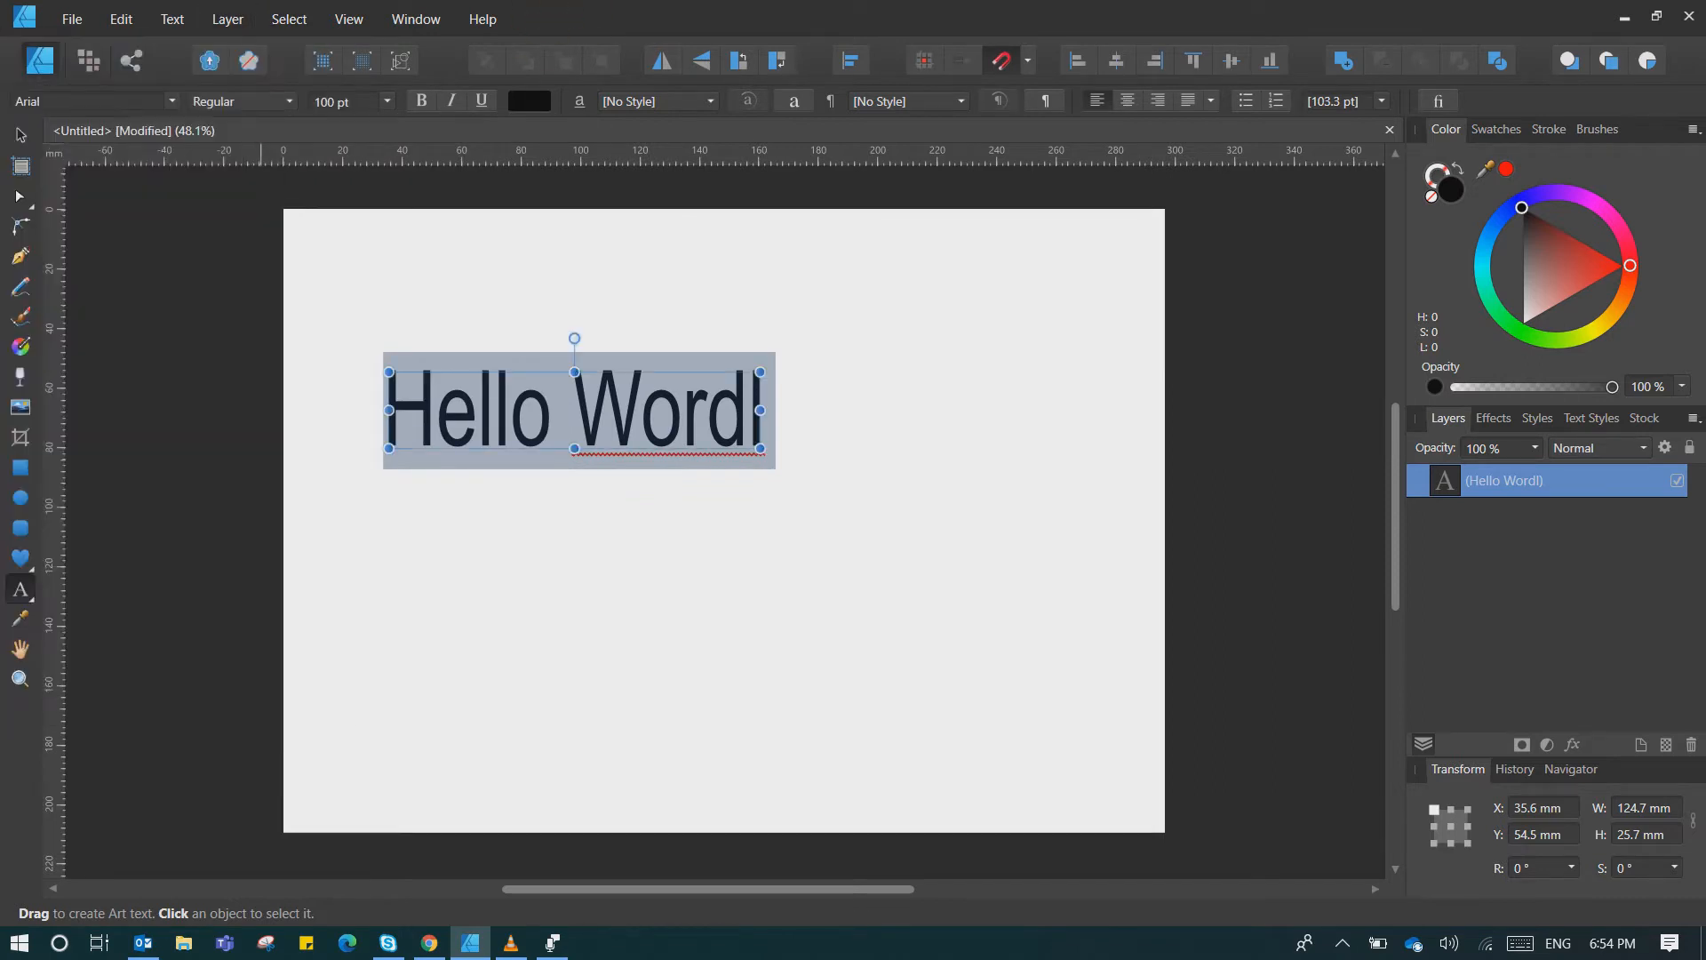
- Apply the Forte font to the selected text from the favorite fonts
left_click(172, 101)
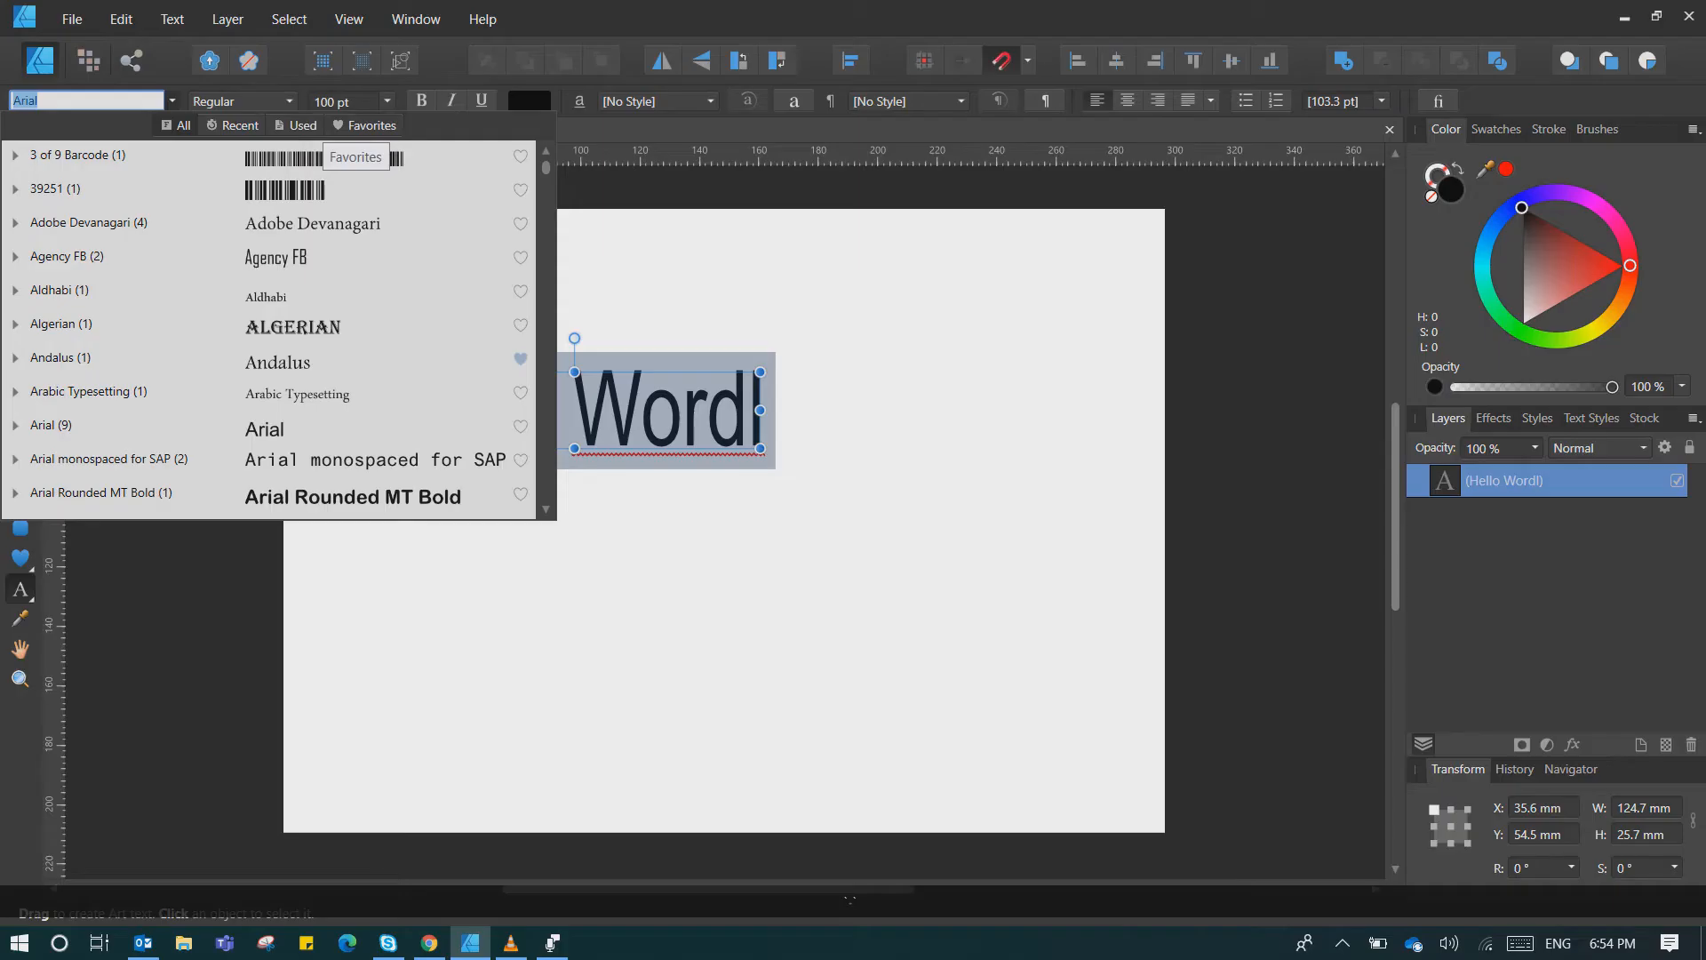
left_click(365, 126)
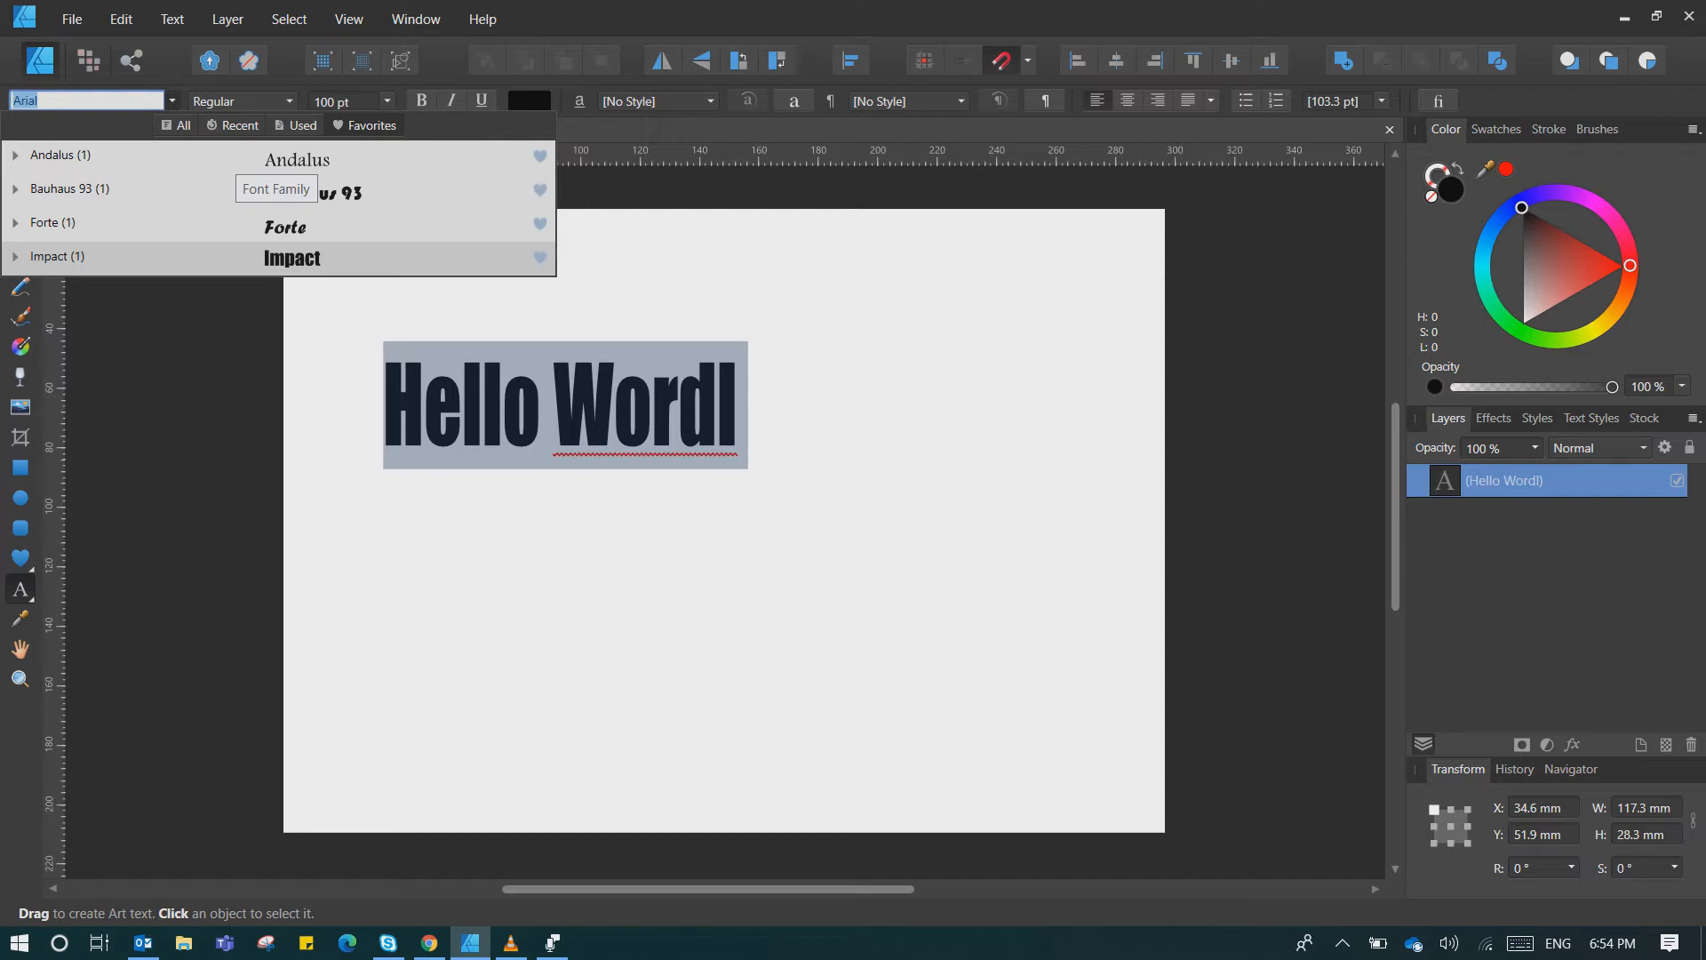
left_click(293, 225)
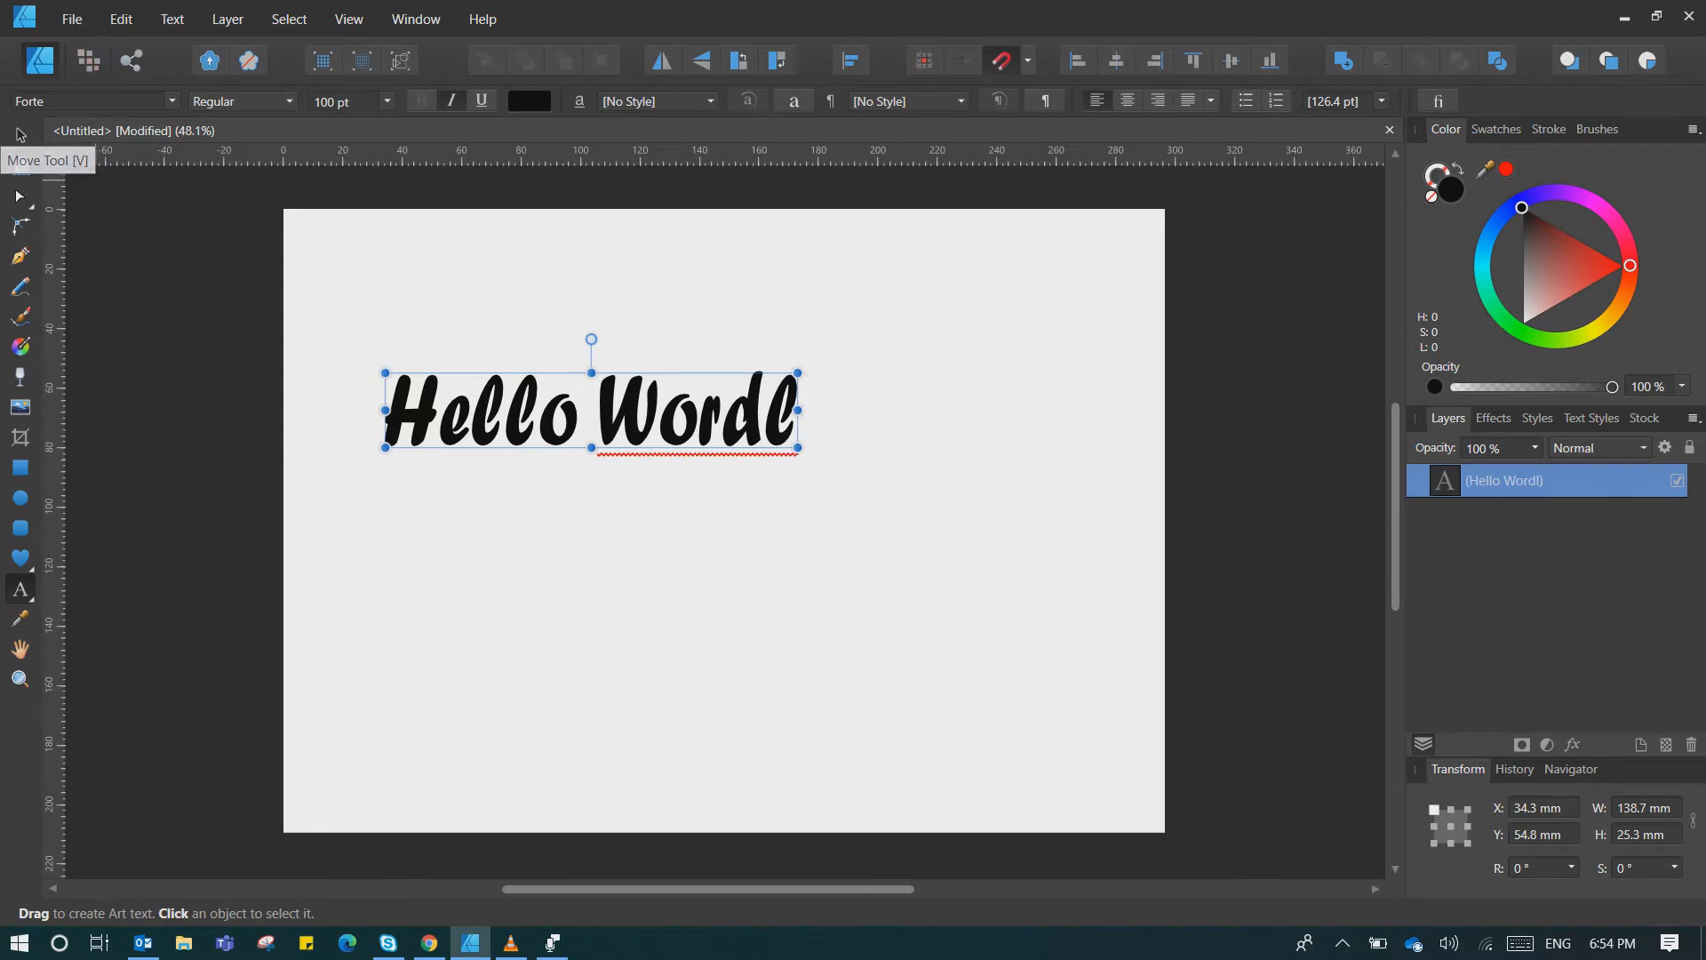
- Add a second line reading "How are you?" below "Hello Wordl" in the same text object
left_click(657, 410)
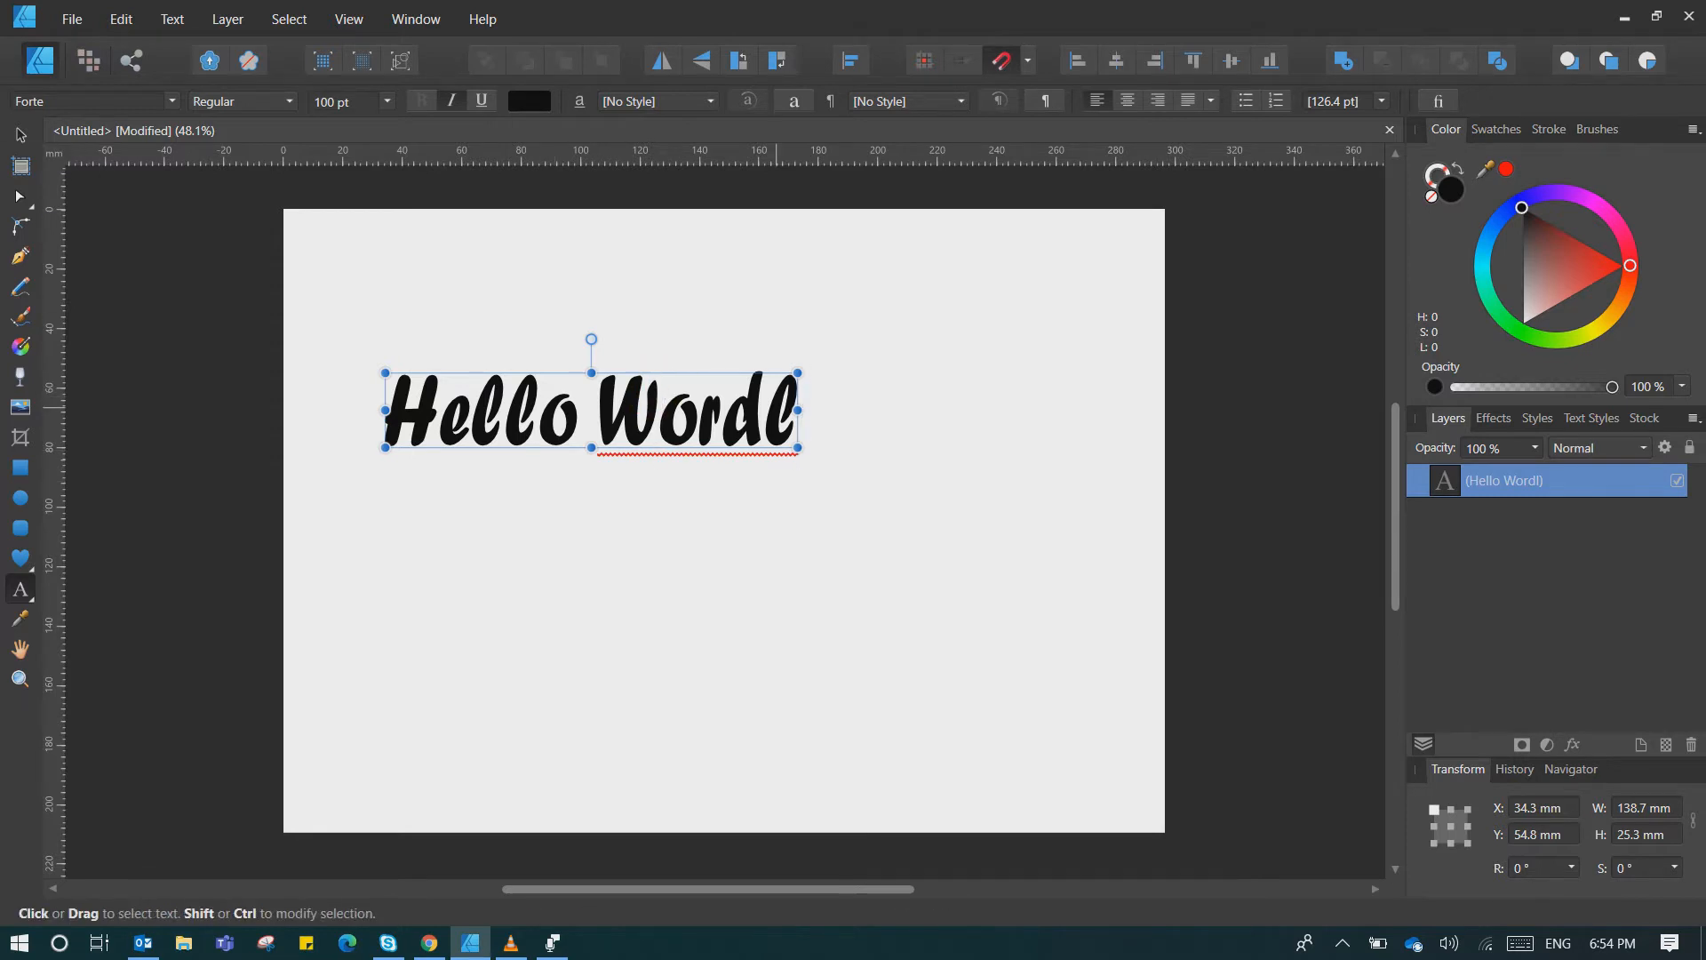
key("Right")
key("Right")
key("Right")
key("Right")
key("Return")
type("How are you?")
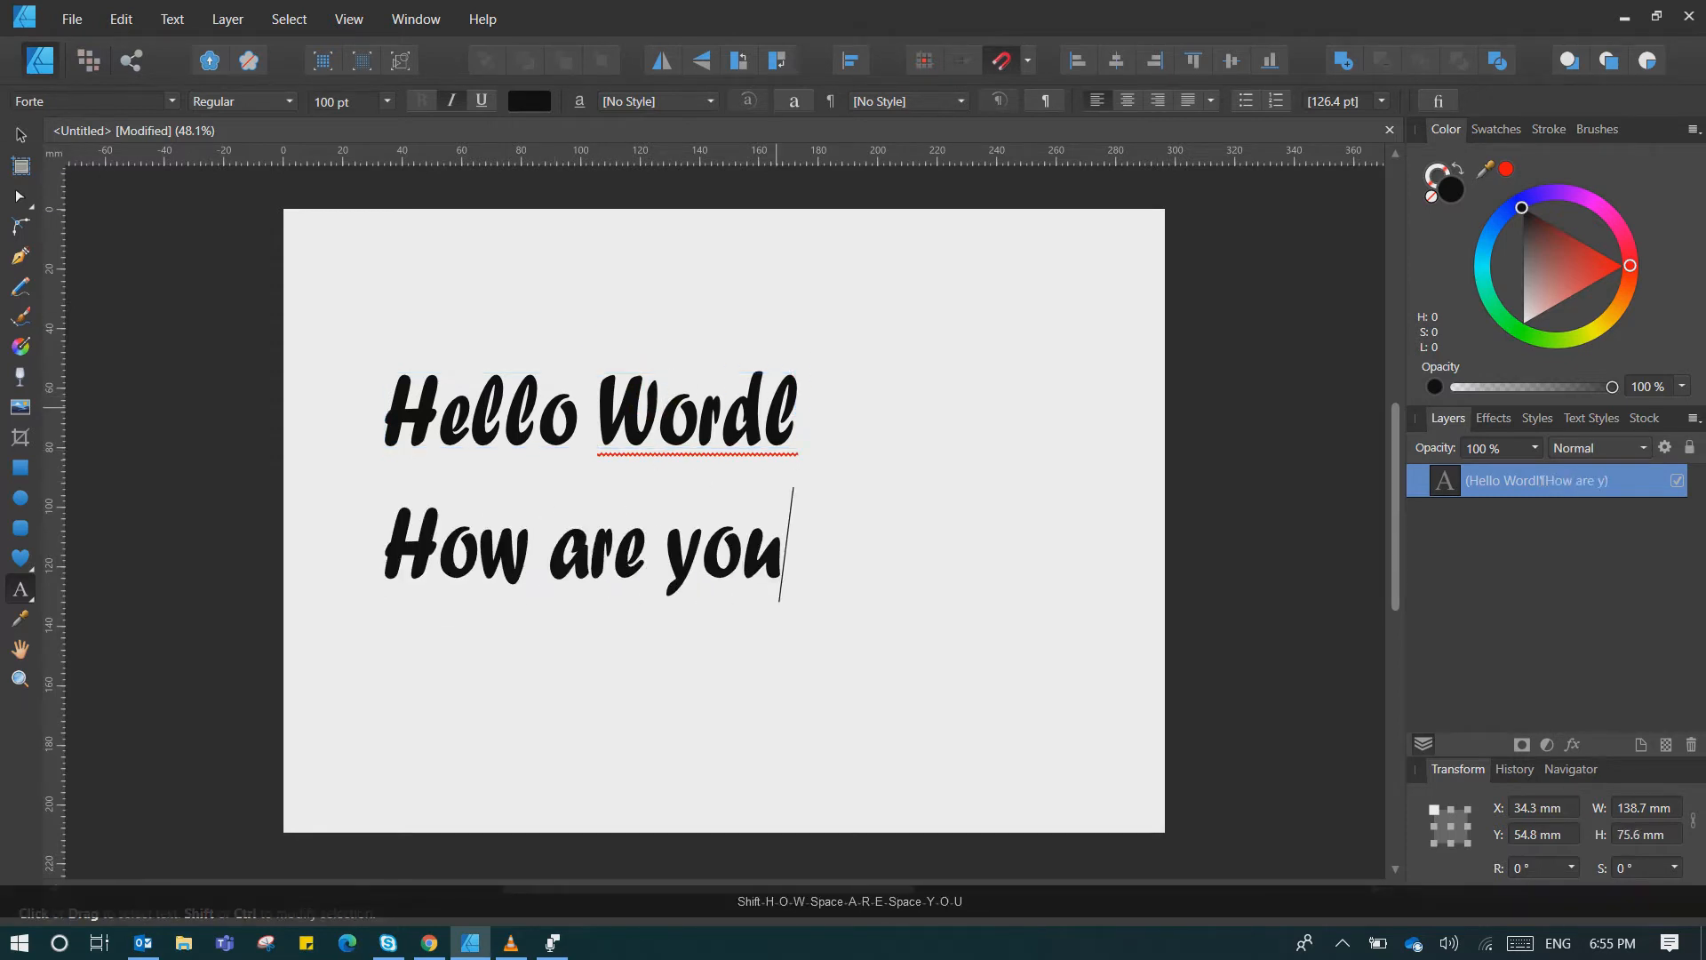
- Select both lines of the text and open the Character settings for them
key("shift+Up")
key("shift+Up")
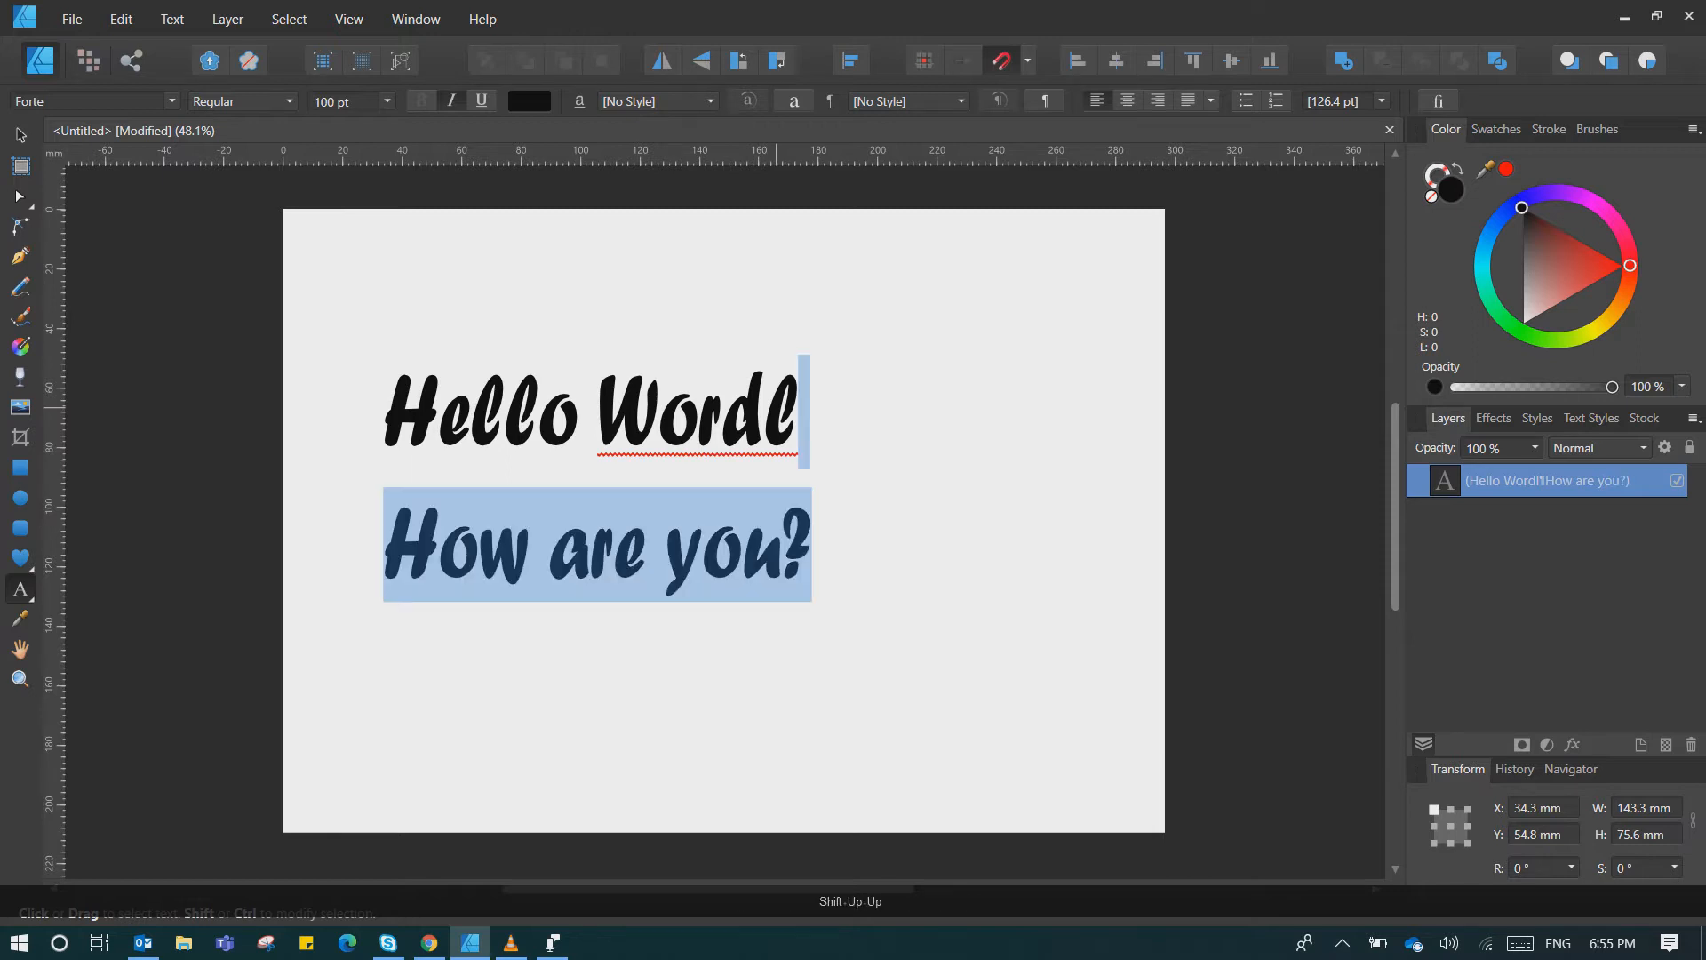
key("Escape")
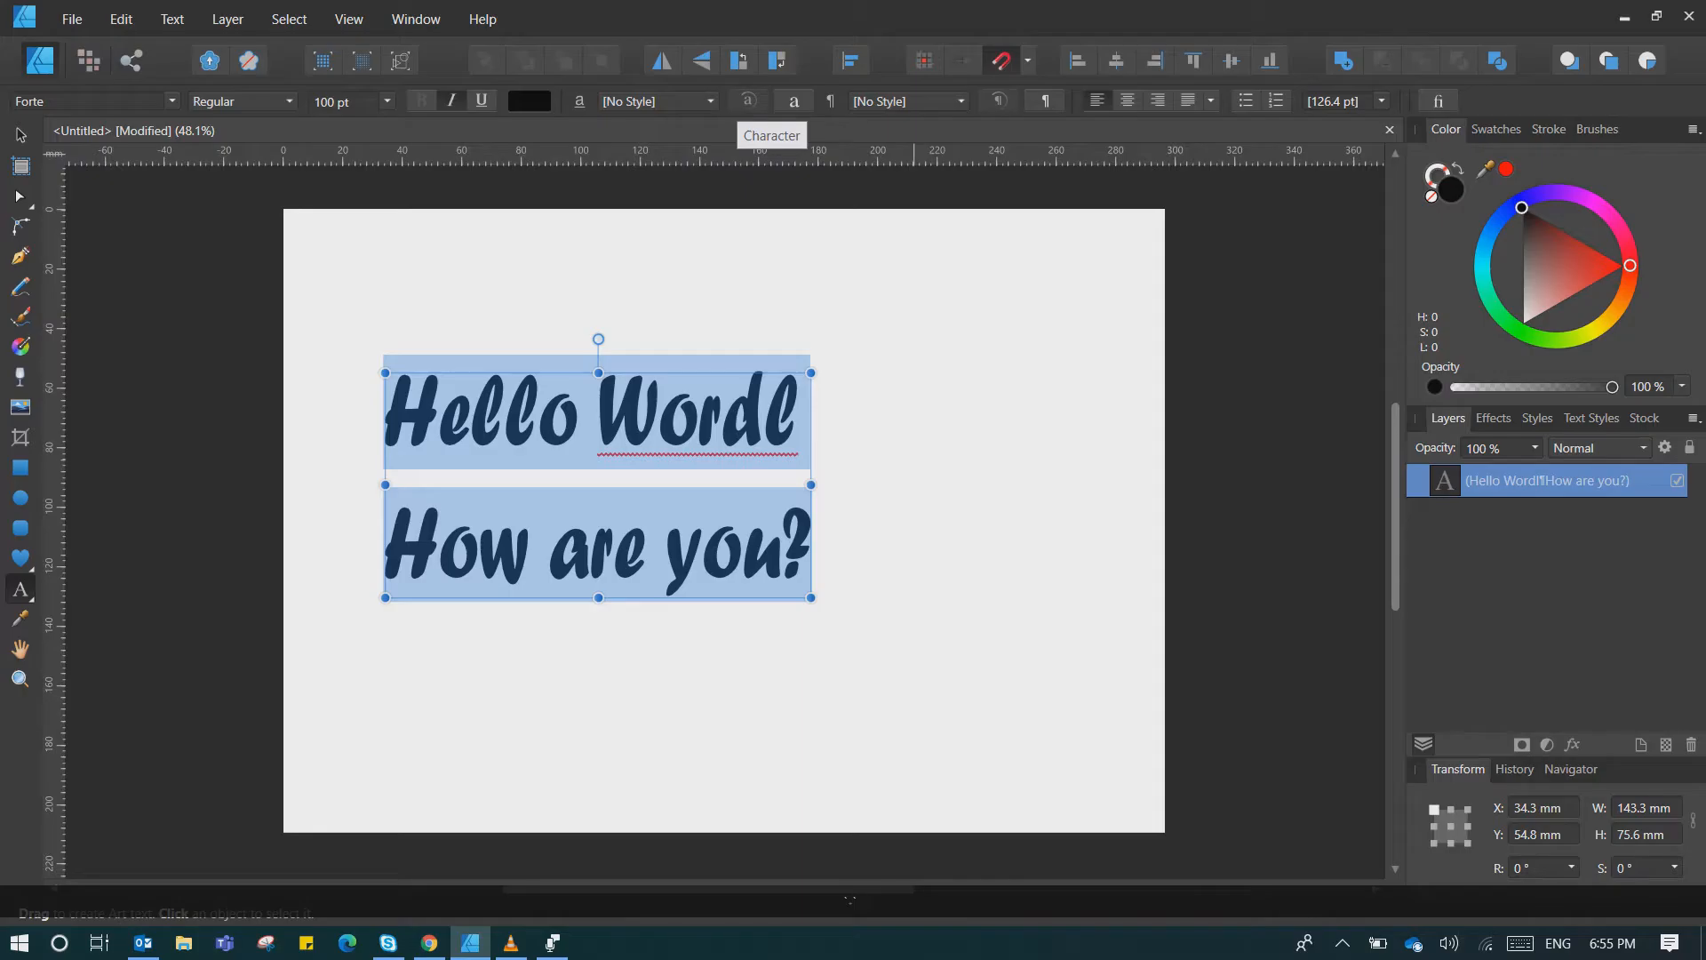
left_click(794, 100)
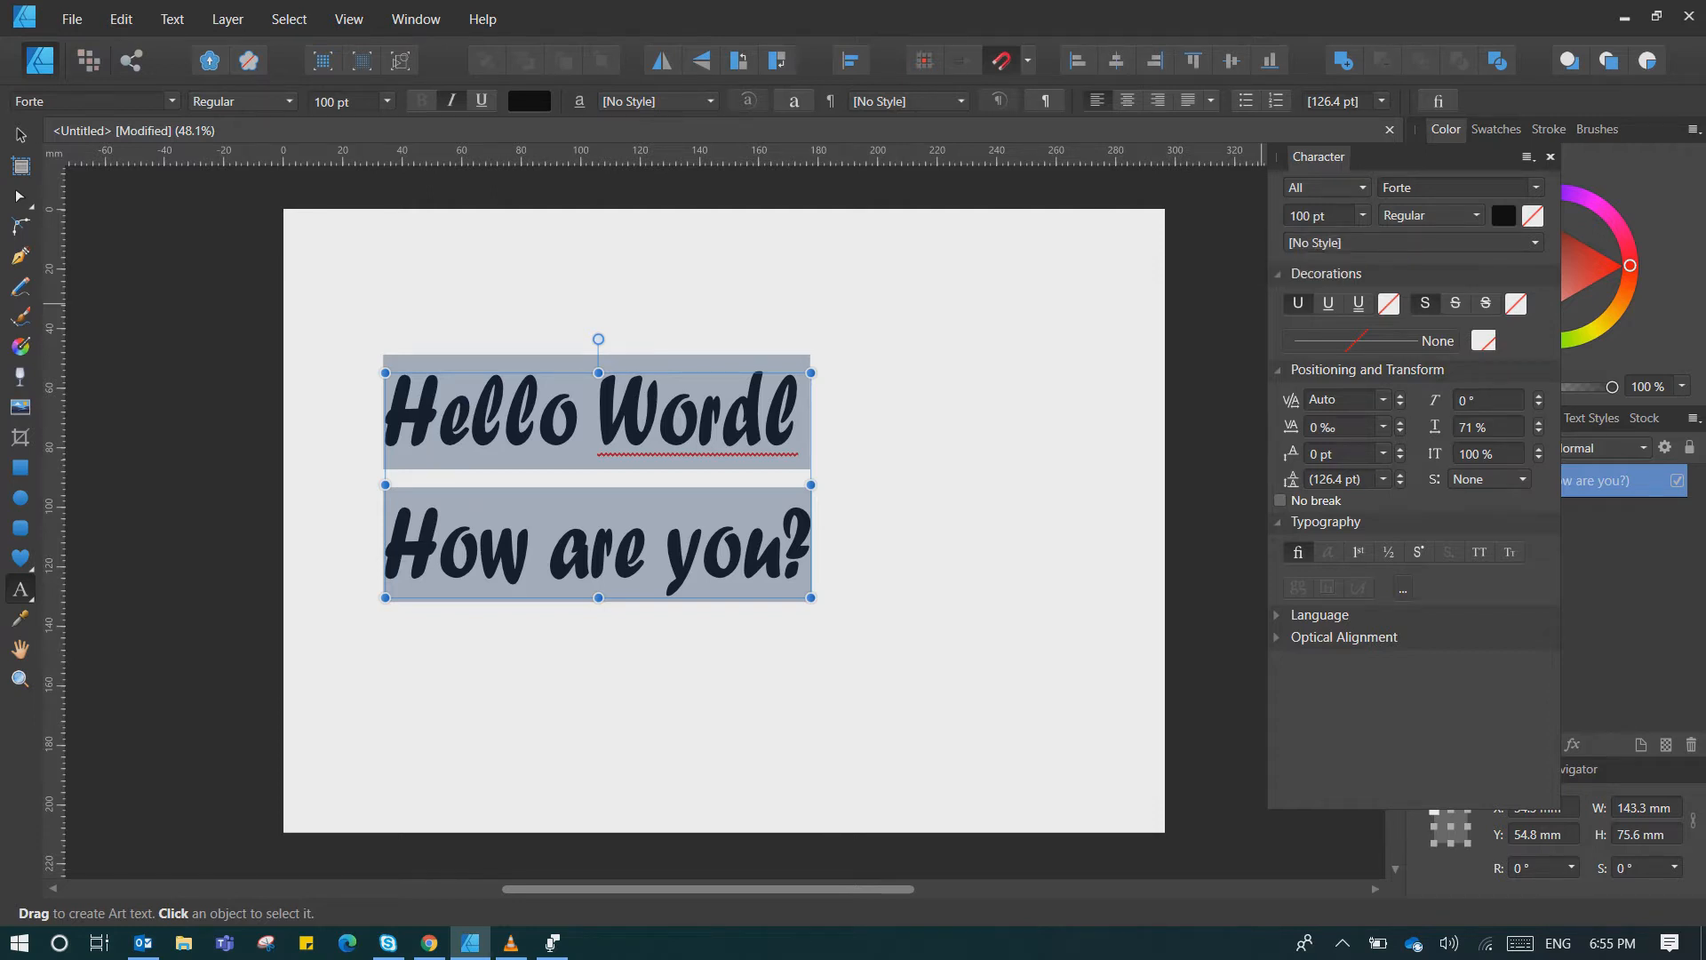
- Look through the font size and font family choices in the Character settings without changing them
left_click(1362, 215)
left_click(1363, 215)
left_click(1535, 187)
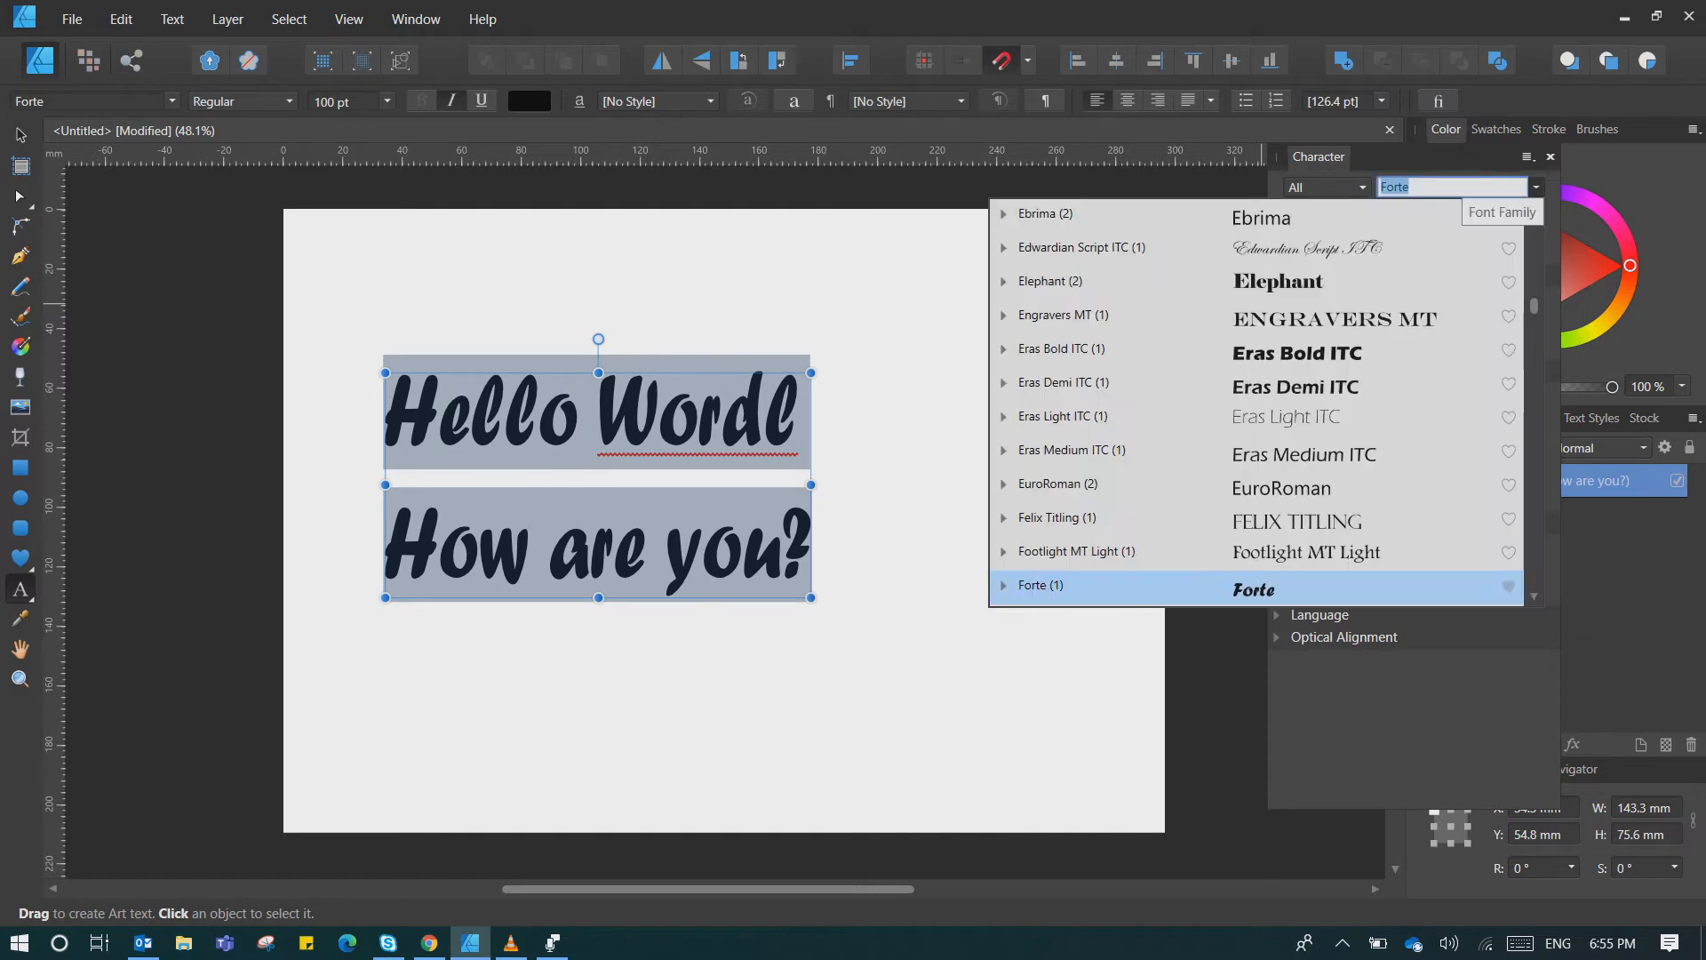
left_click(1483, 149)
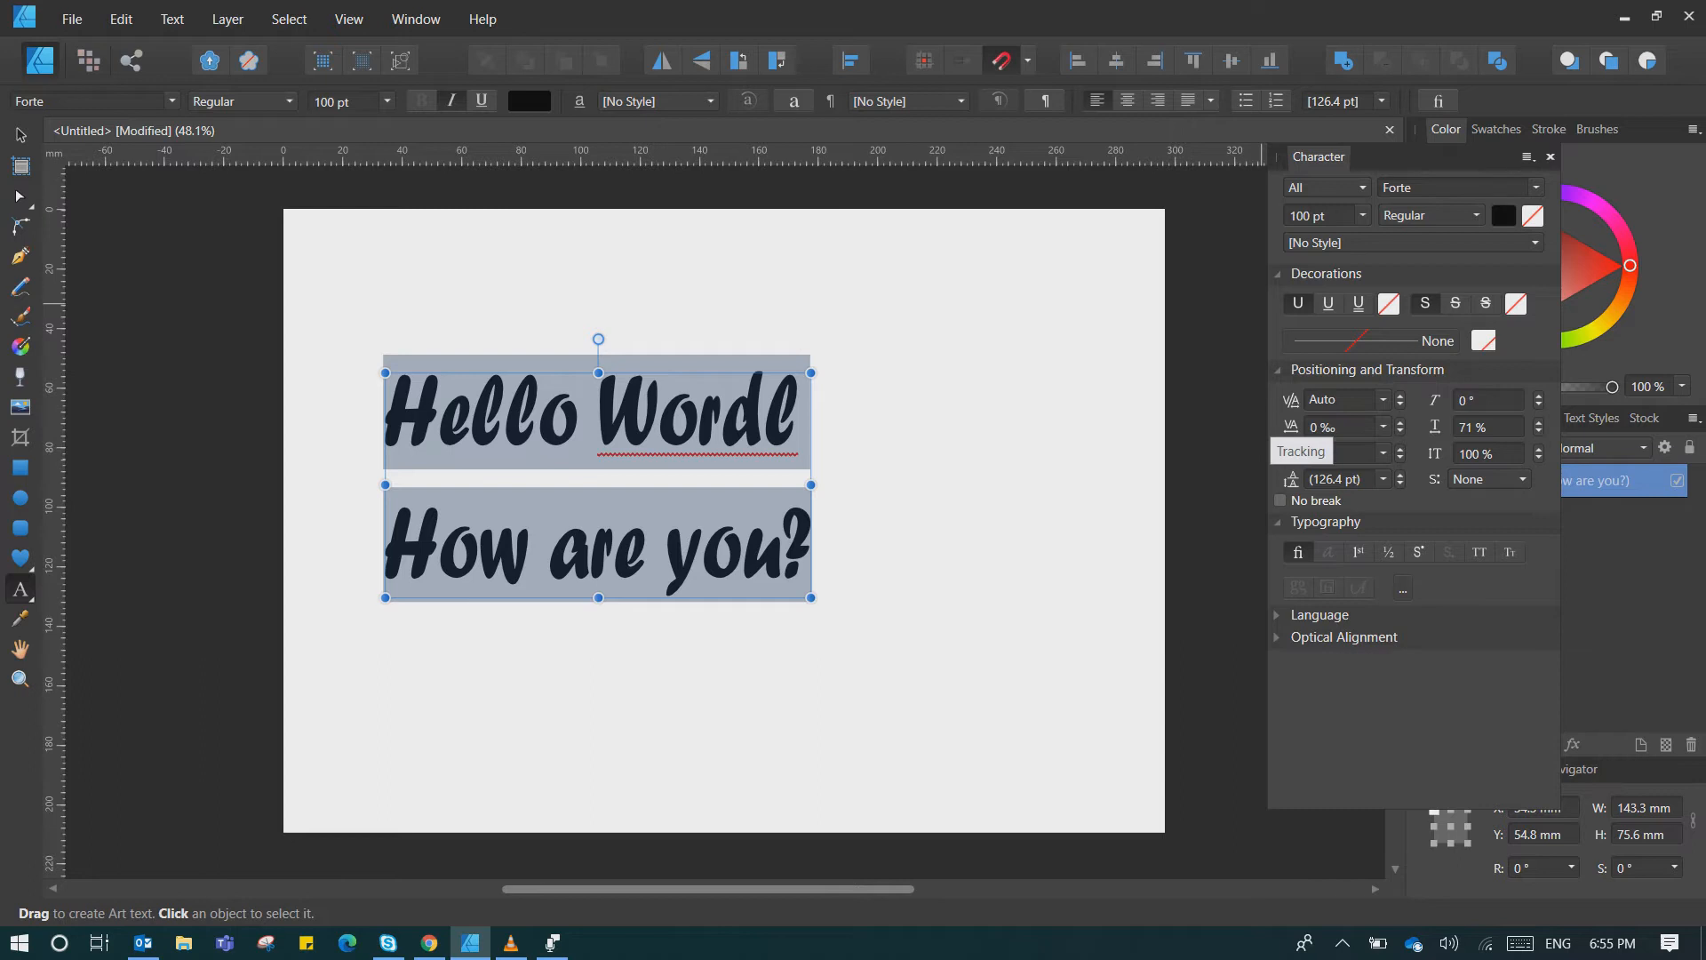
- Try a tracking of 50 ‰ on both lines of text and reset it to 0 ‰
left_click(1344, 428)
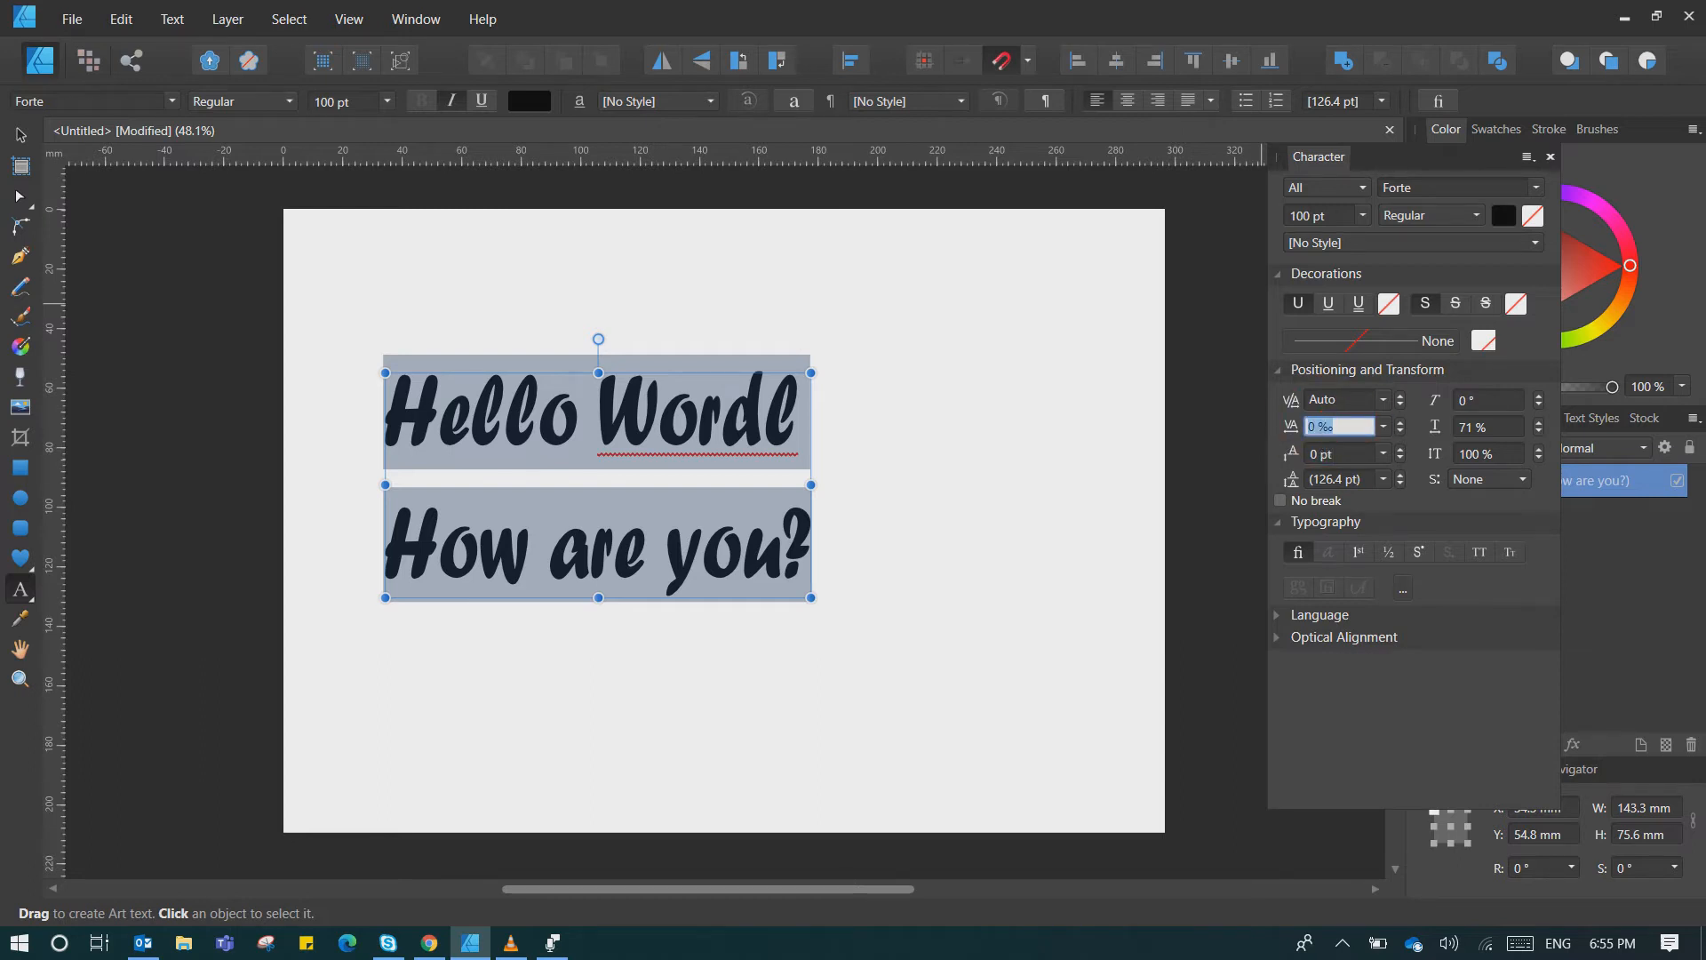
left_click(1383, 426)
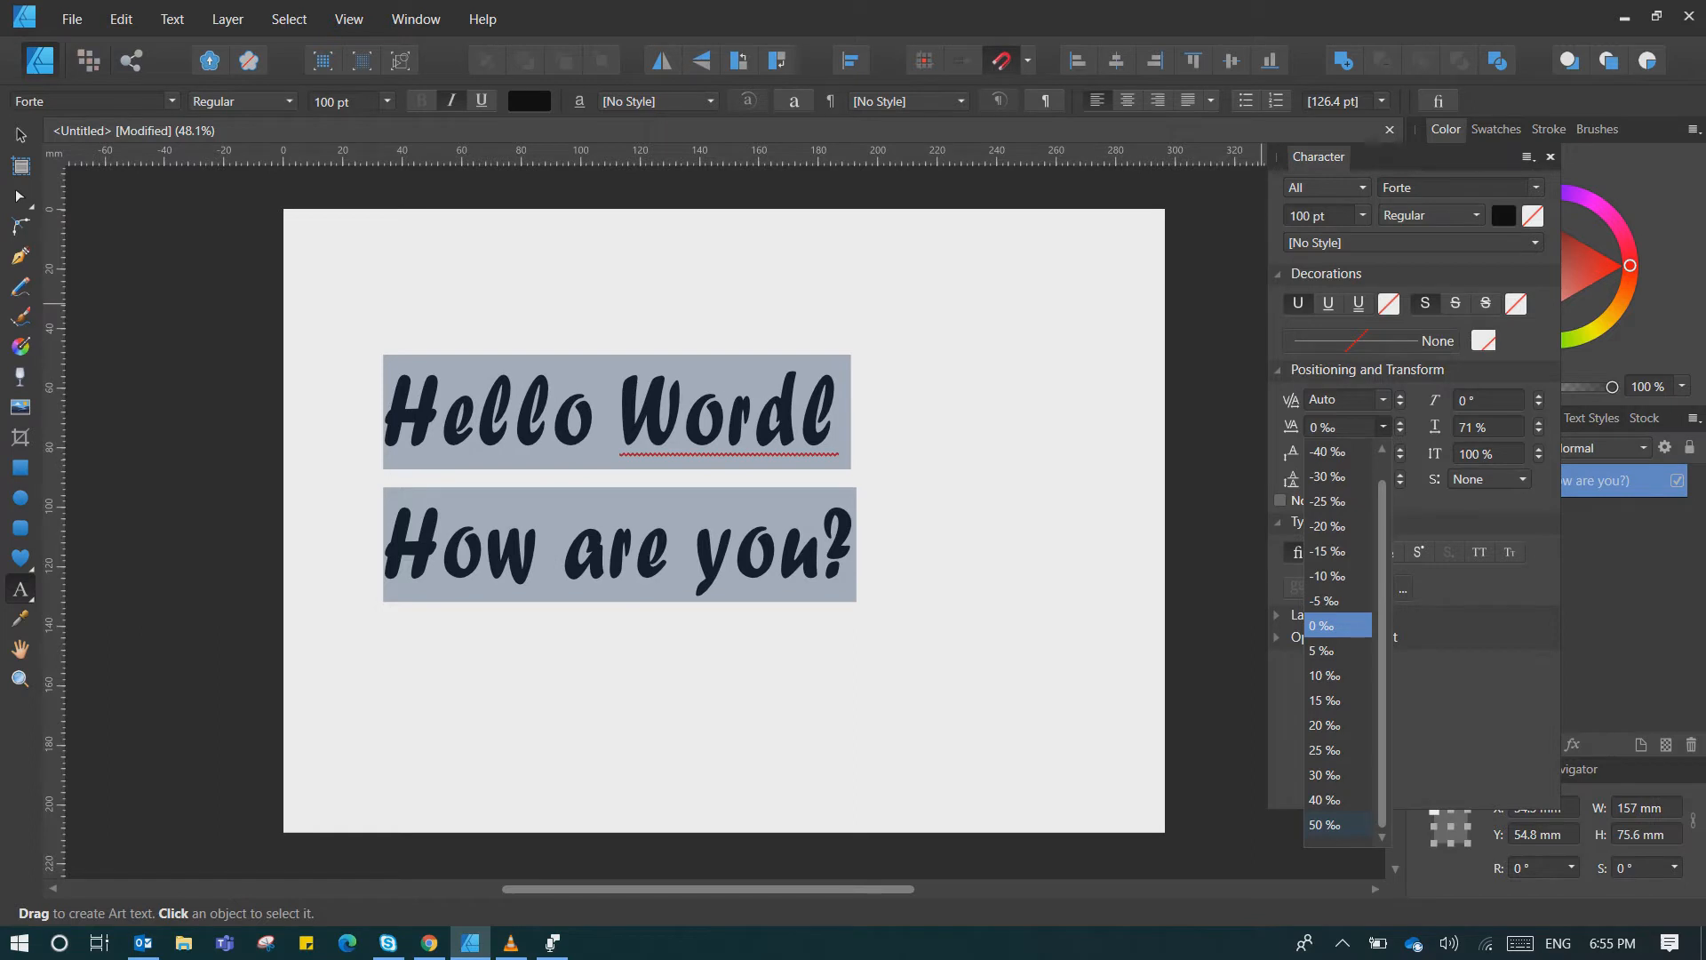
left_click(1324, 825)
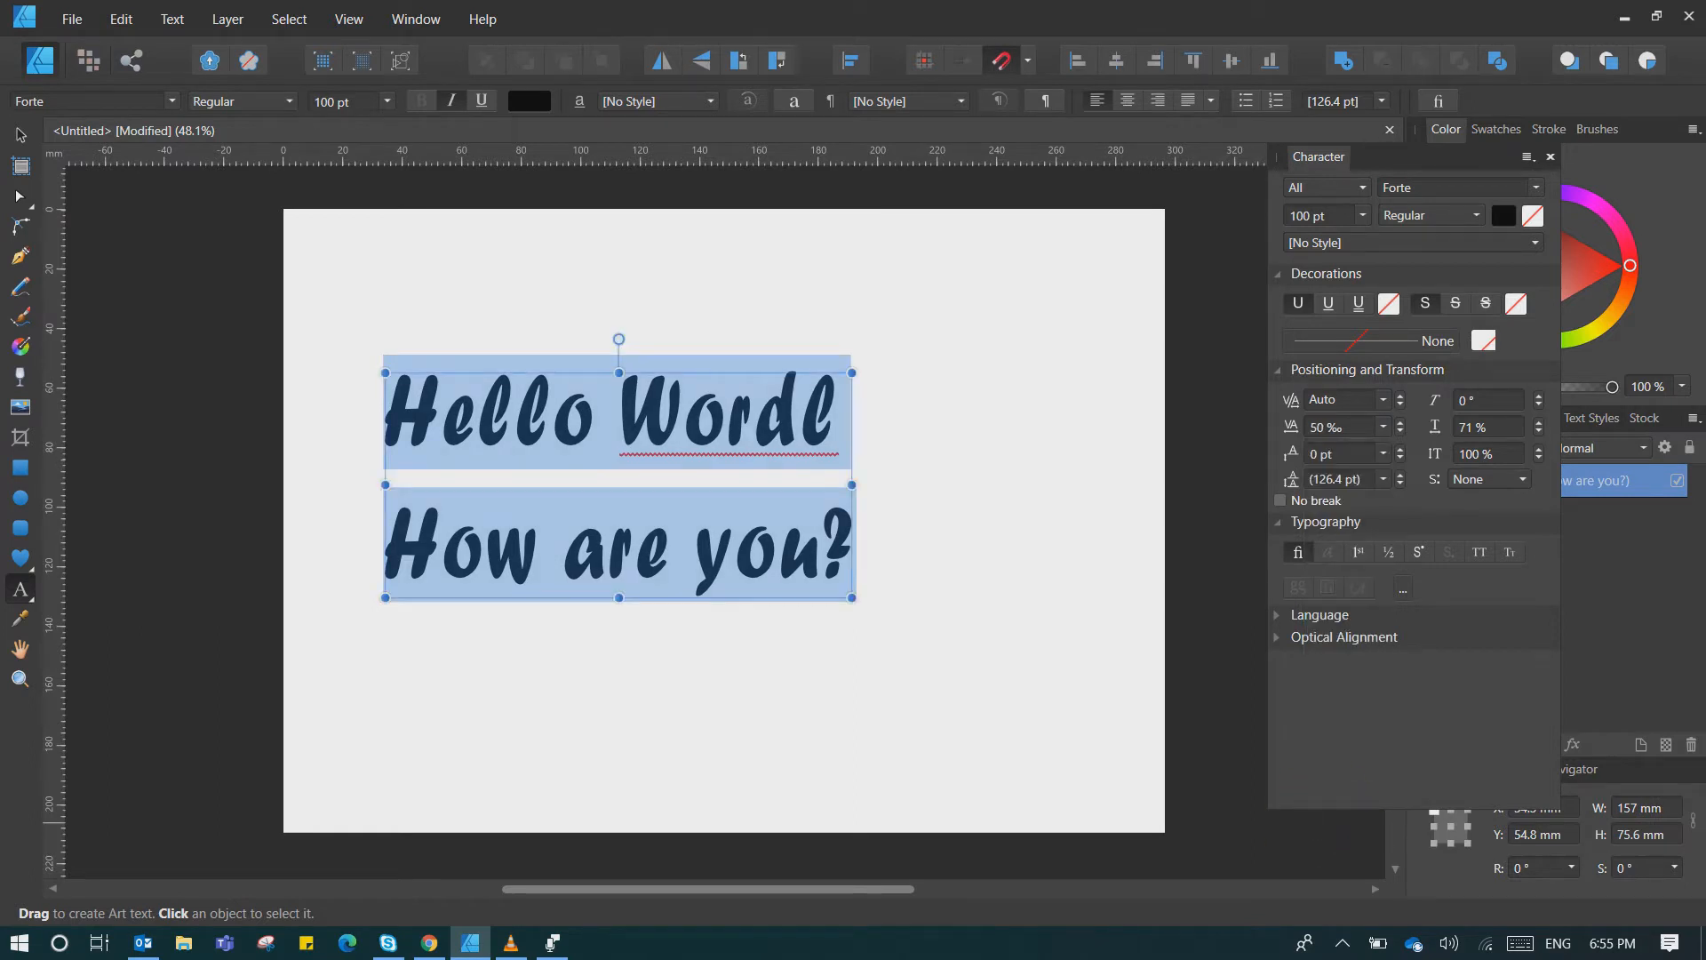
left_click(1383, 427)
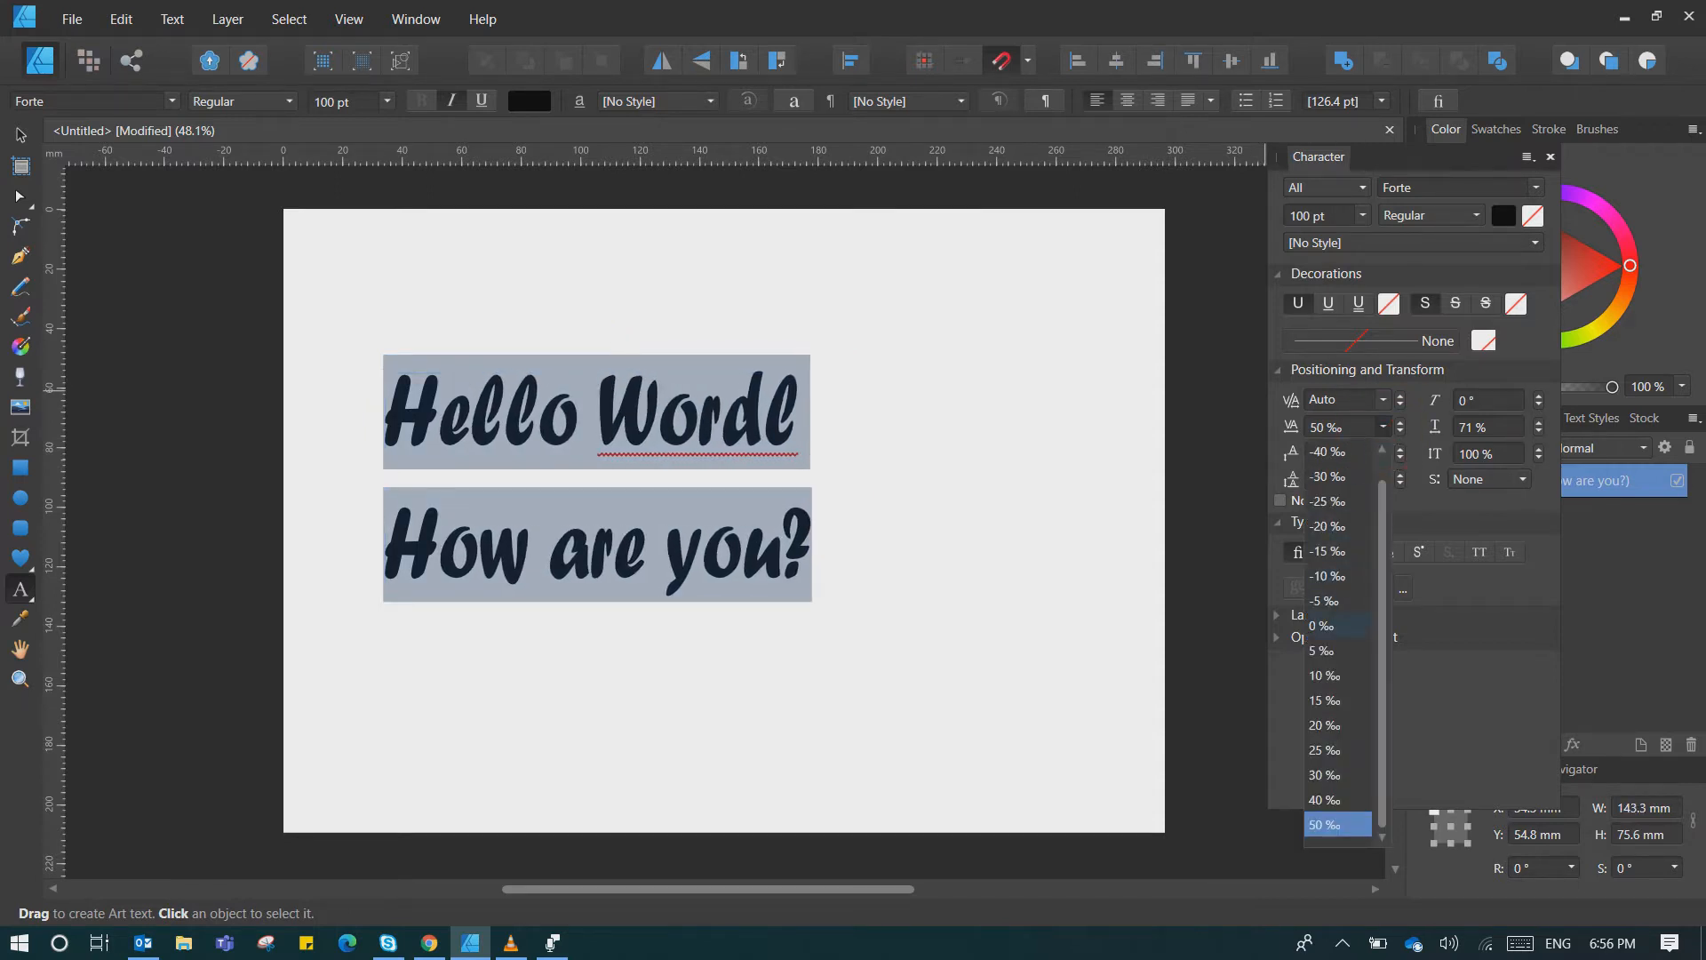
left_click(1333, 625)
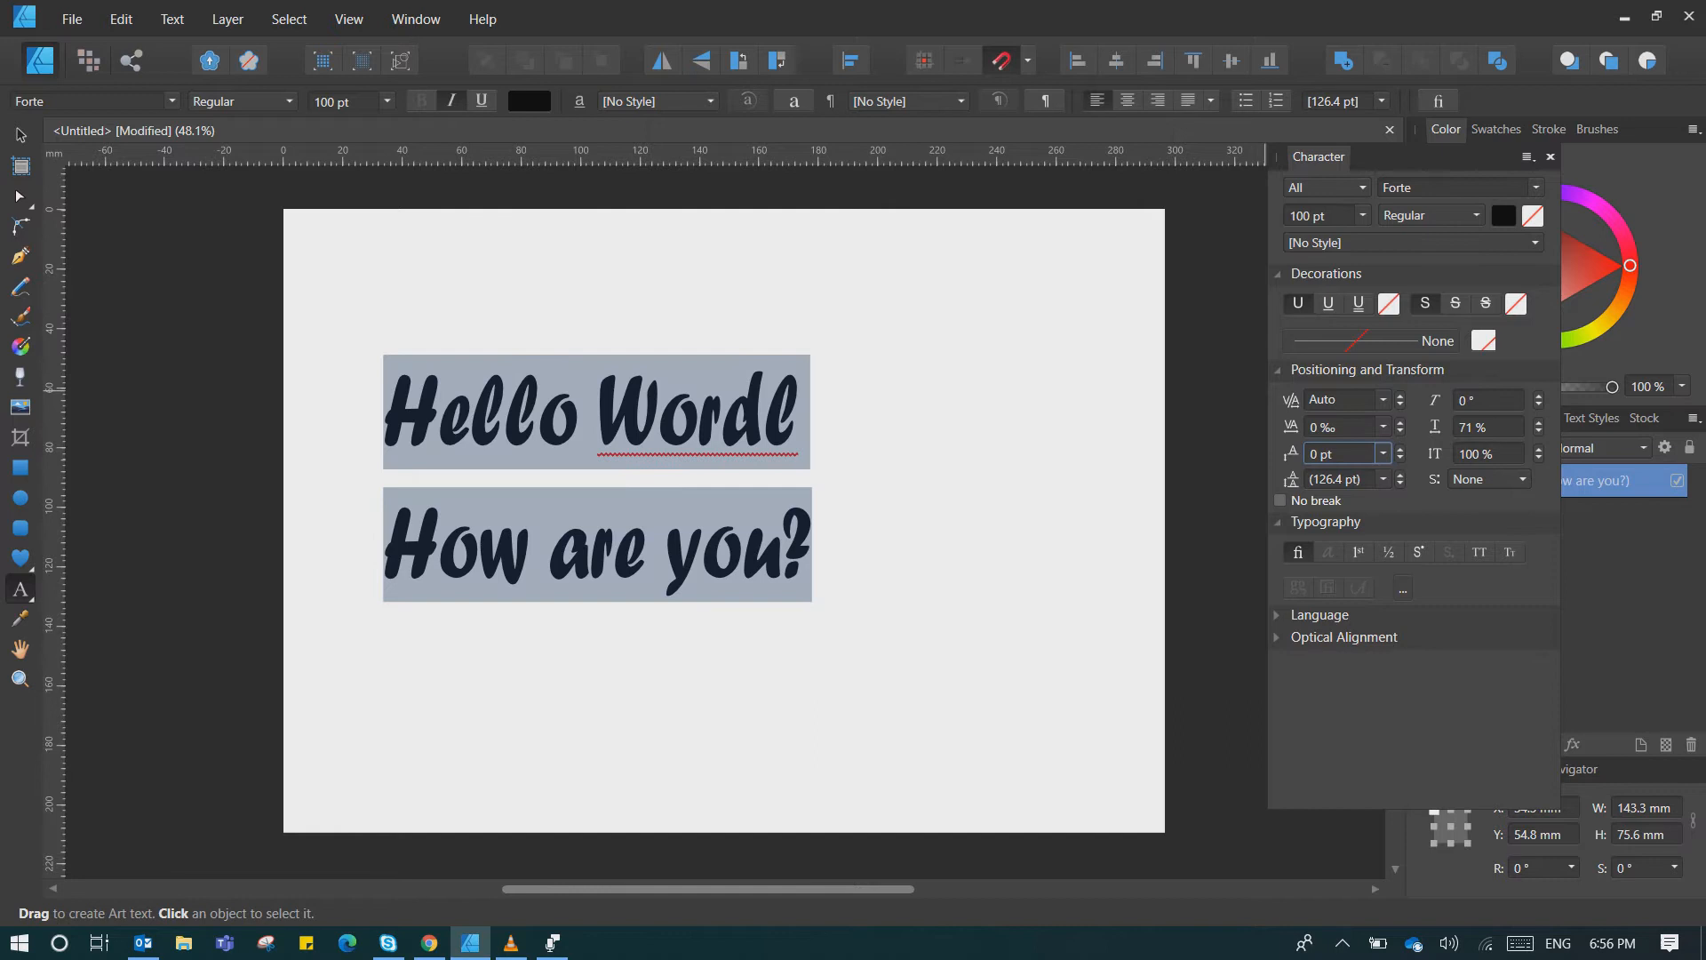
- Preview baseline shifts for both lines without applying one, and set the leading override to 96 pt
left_click(1383, 453)
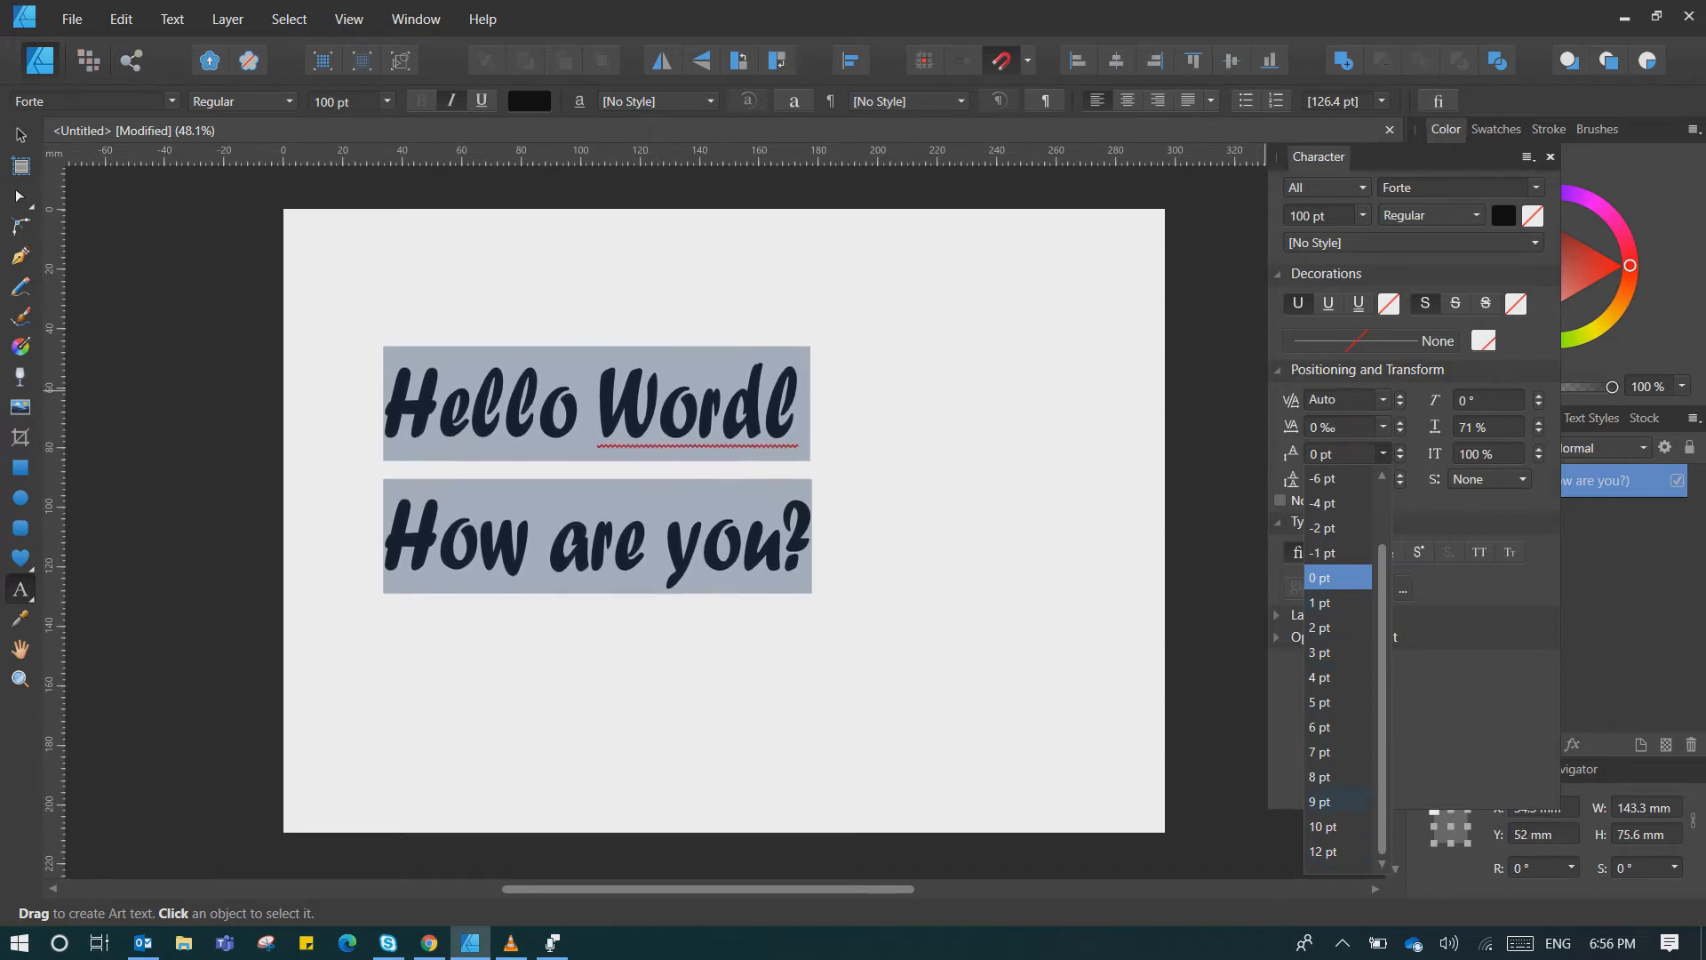
left_click(1429, 731)
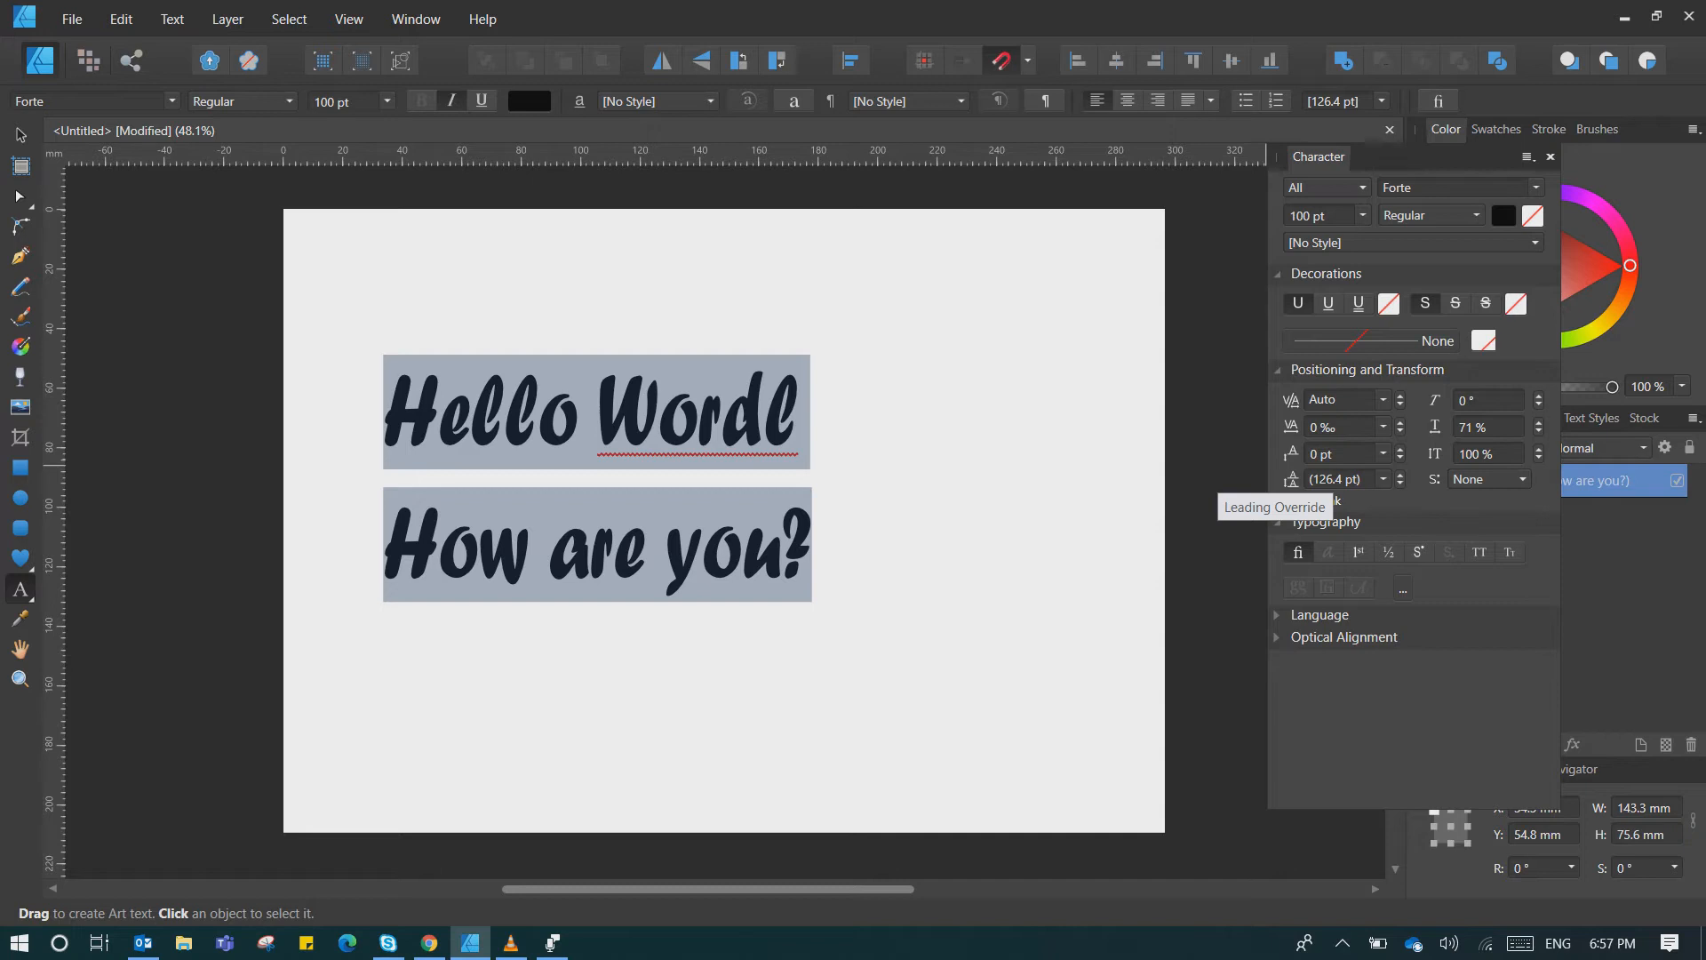
left_click(1338, 478)
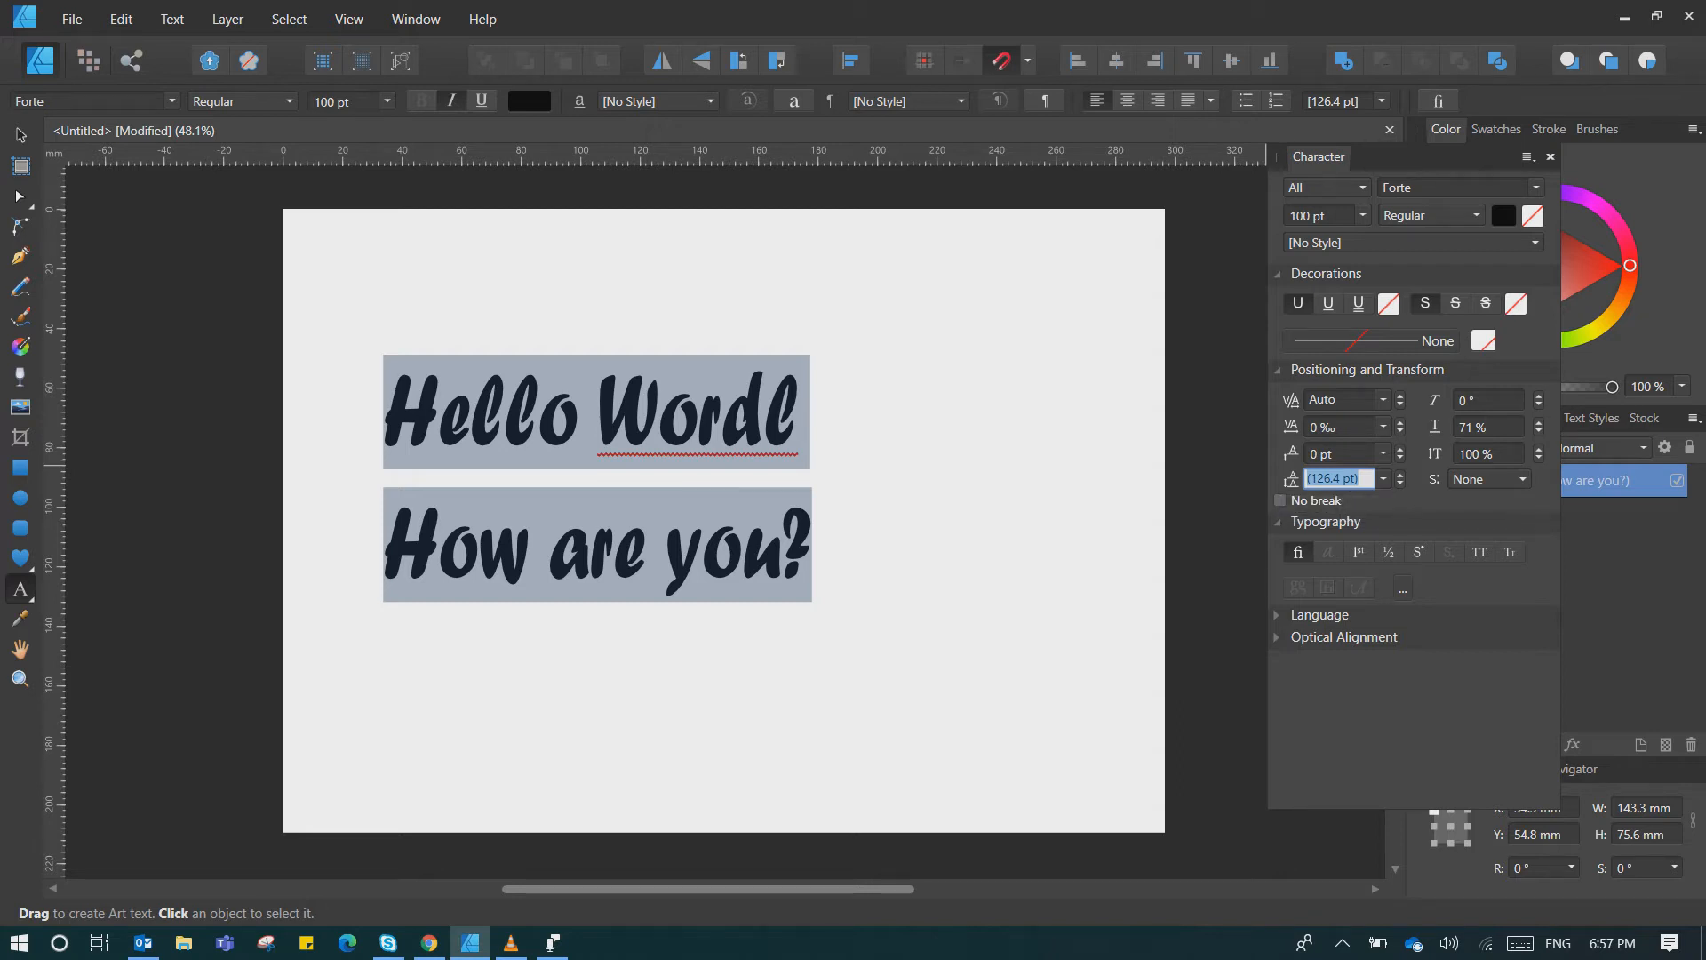
left_click(1384, 478)
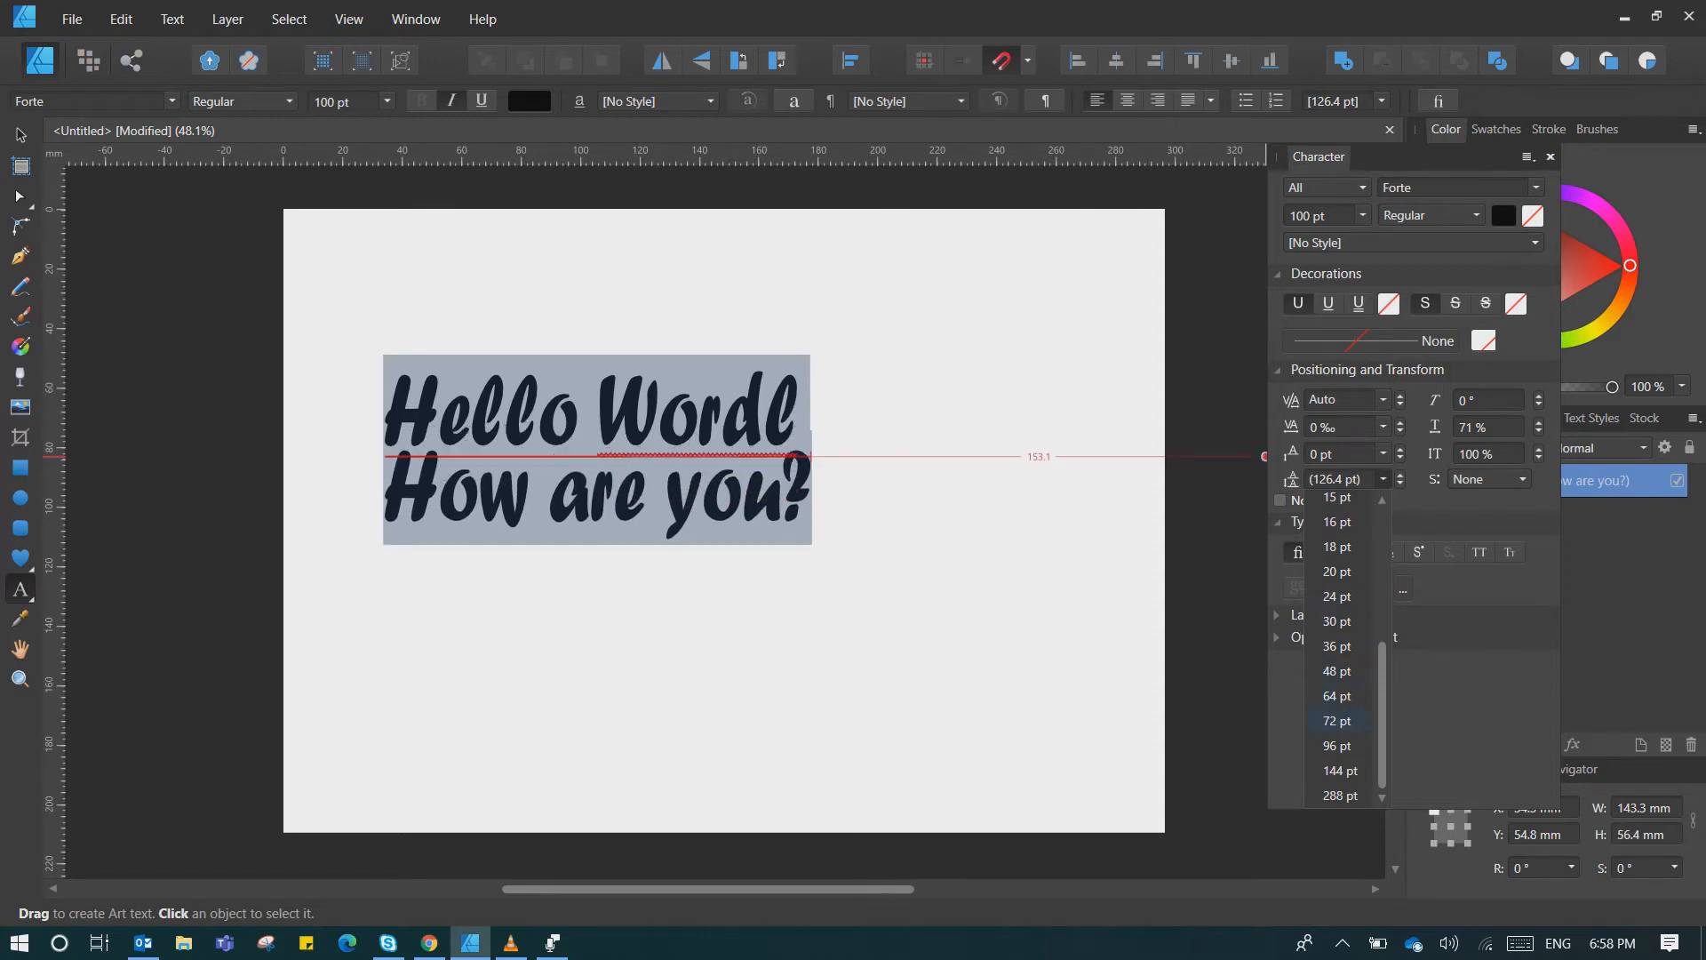
left_click(1336, 746)
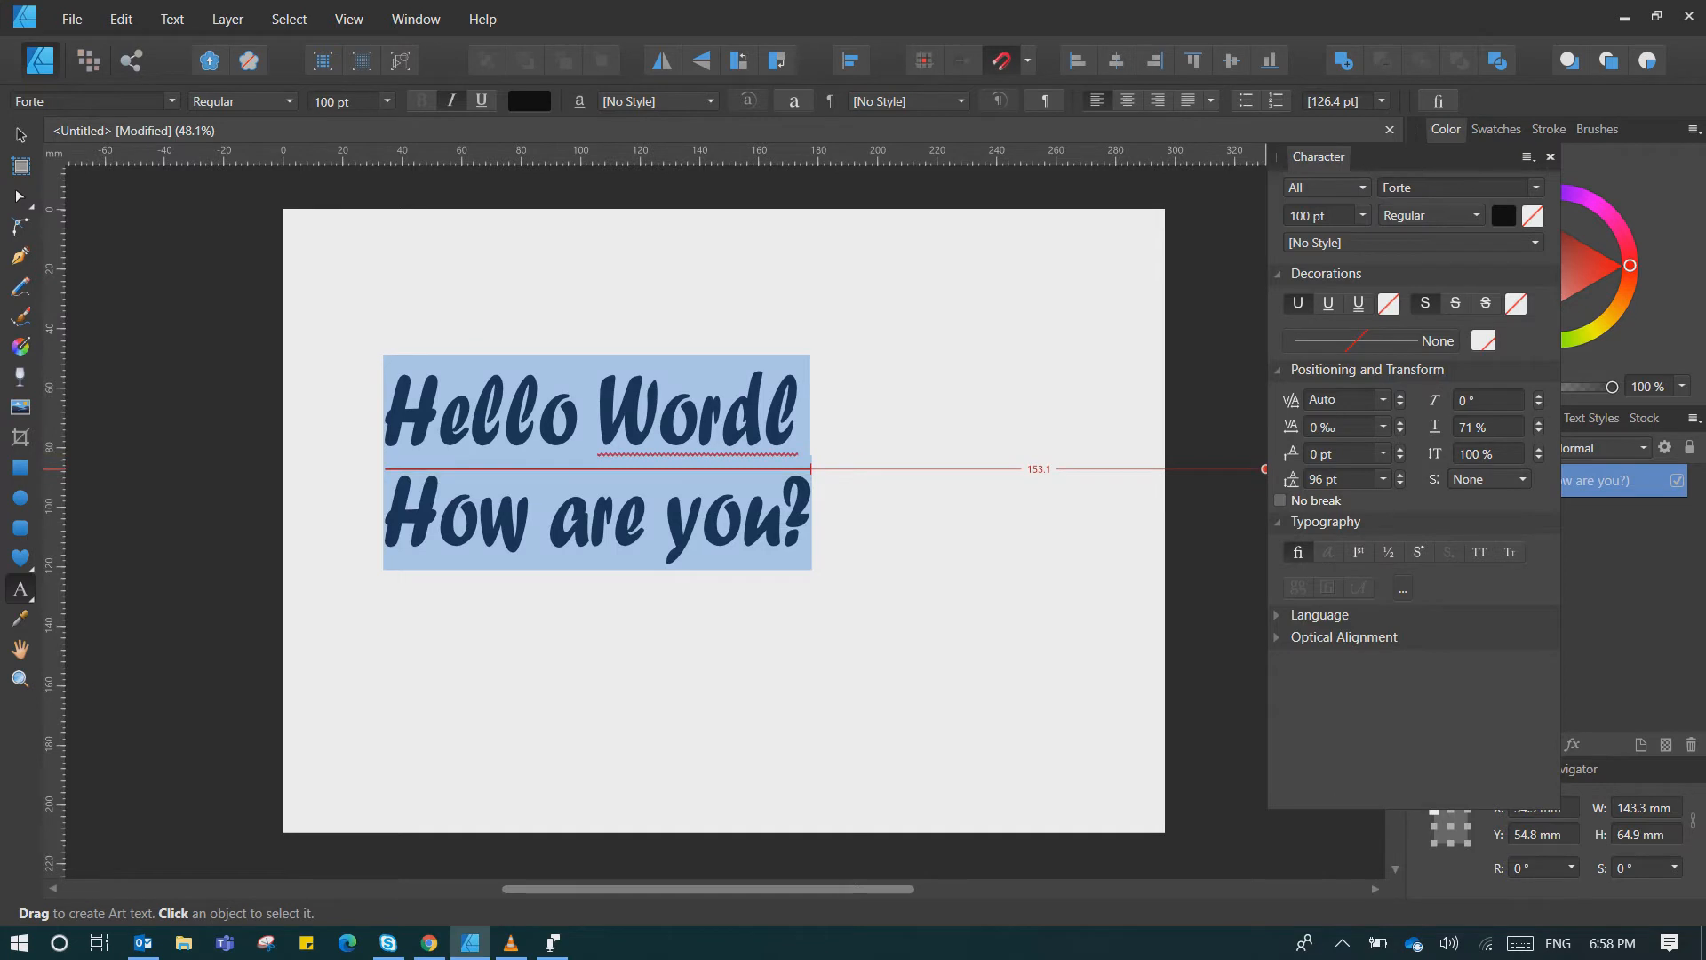
- Append the word "right" after "How are you?" at the end of the second line
left_click(1383, 427)
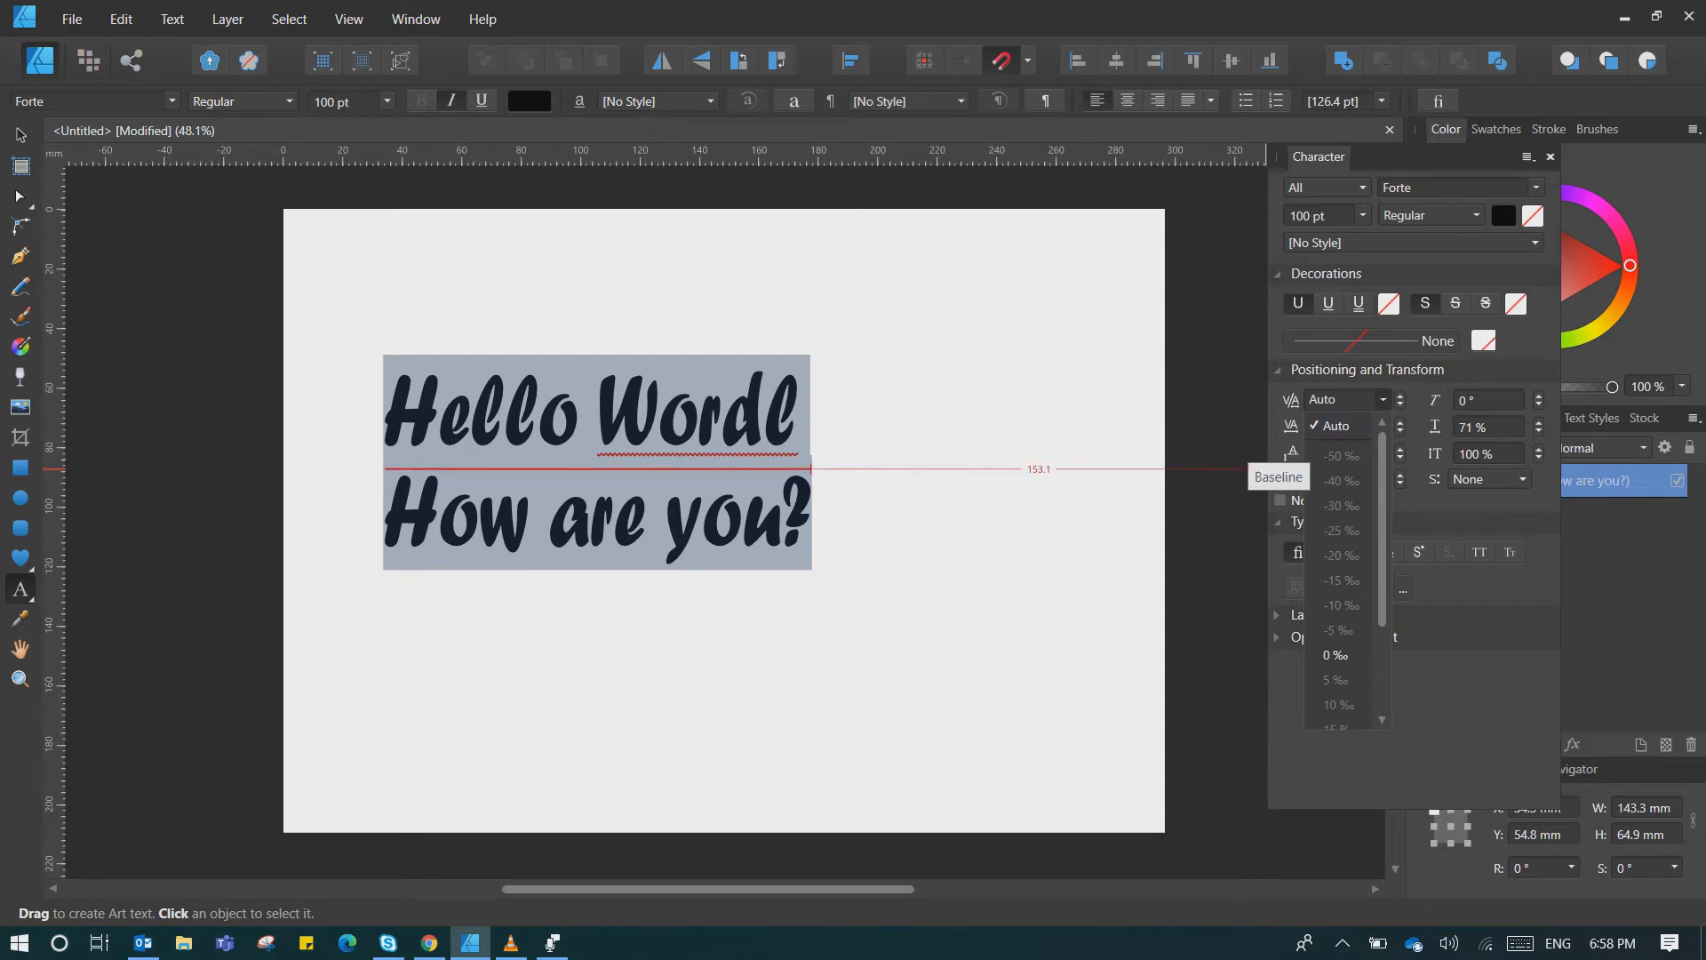
left_click(763, 480)
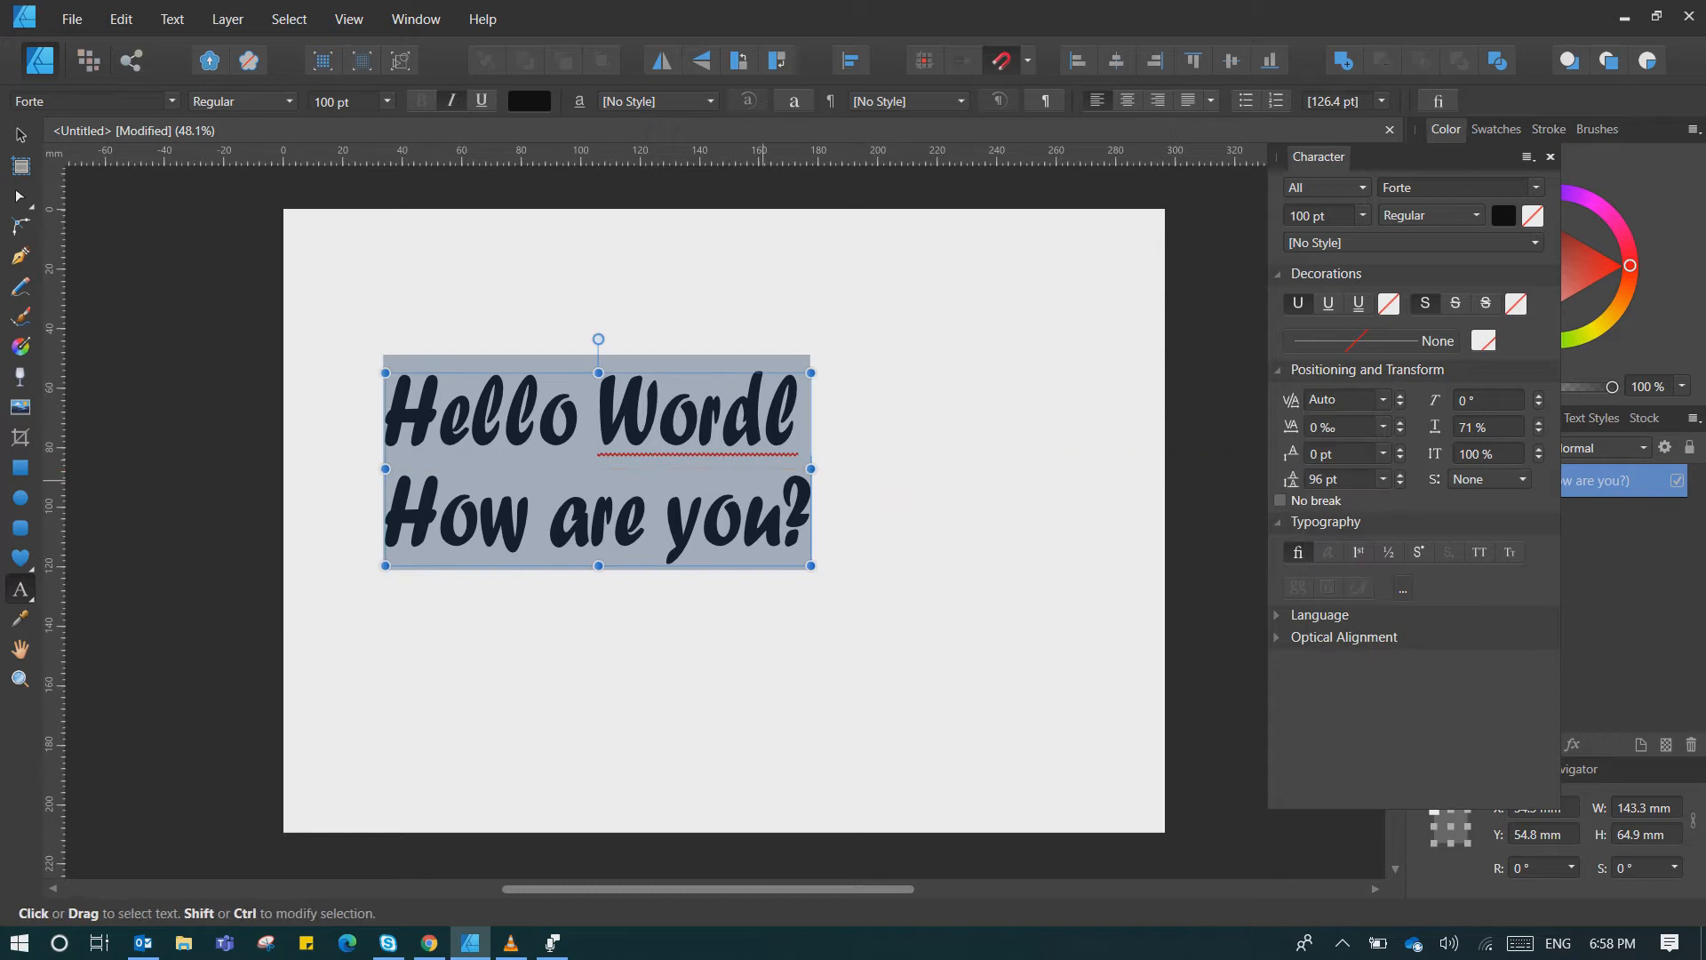
left_click(762, 481)
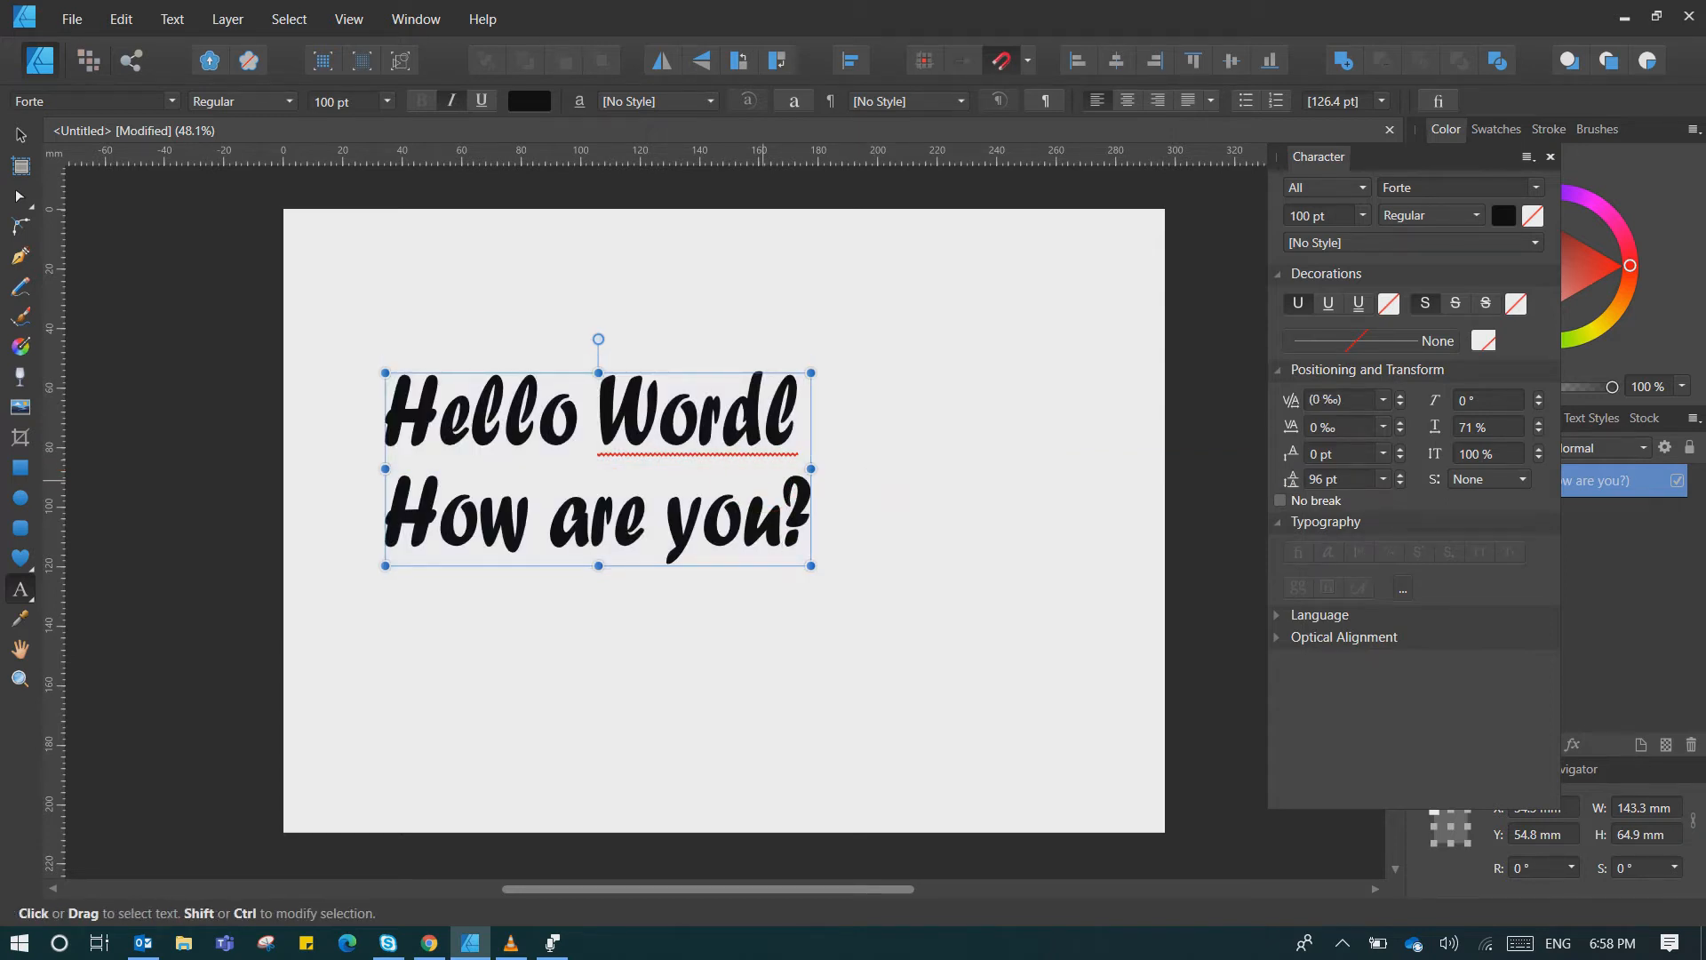
key("Right")
key("Left")
key("Left")
key("Left")
key("Left")
key("Right")
key("Right")
key("Right")
key("Right")
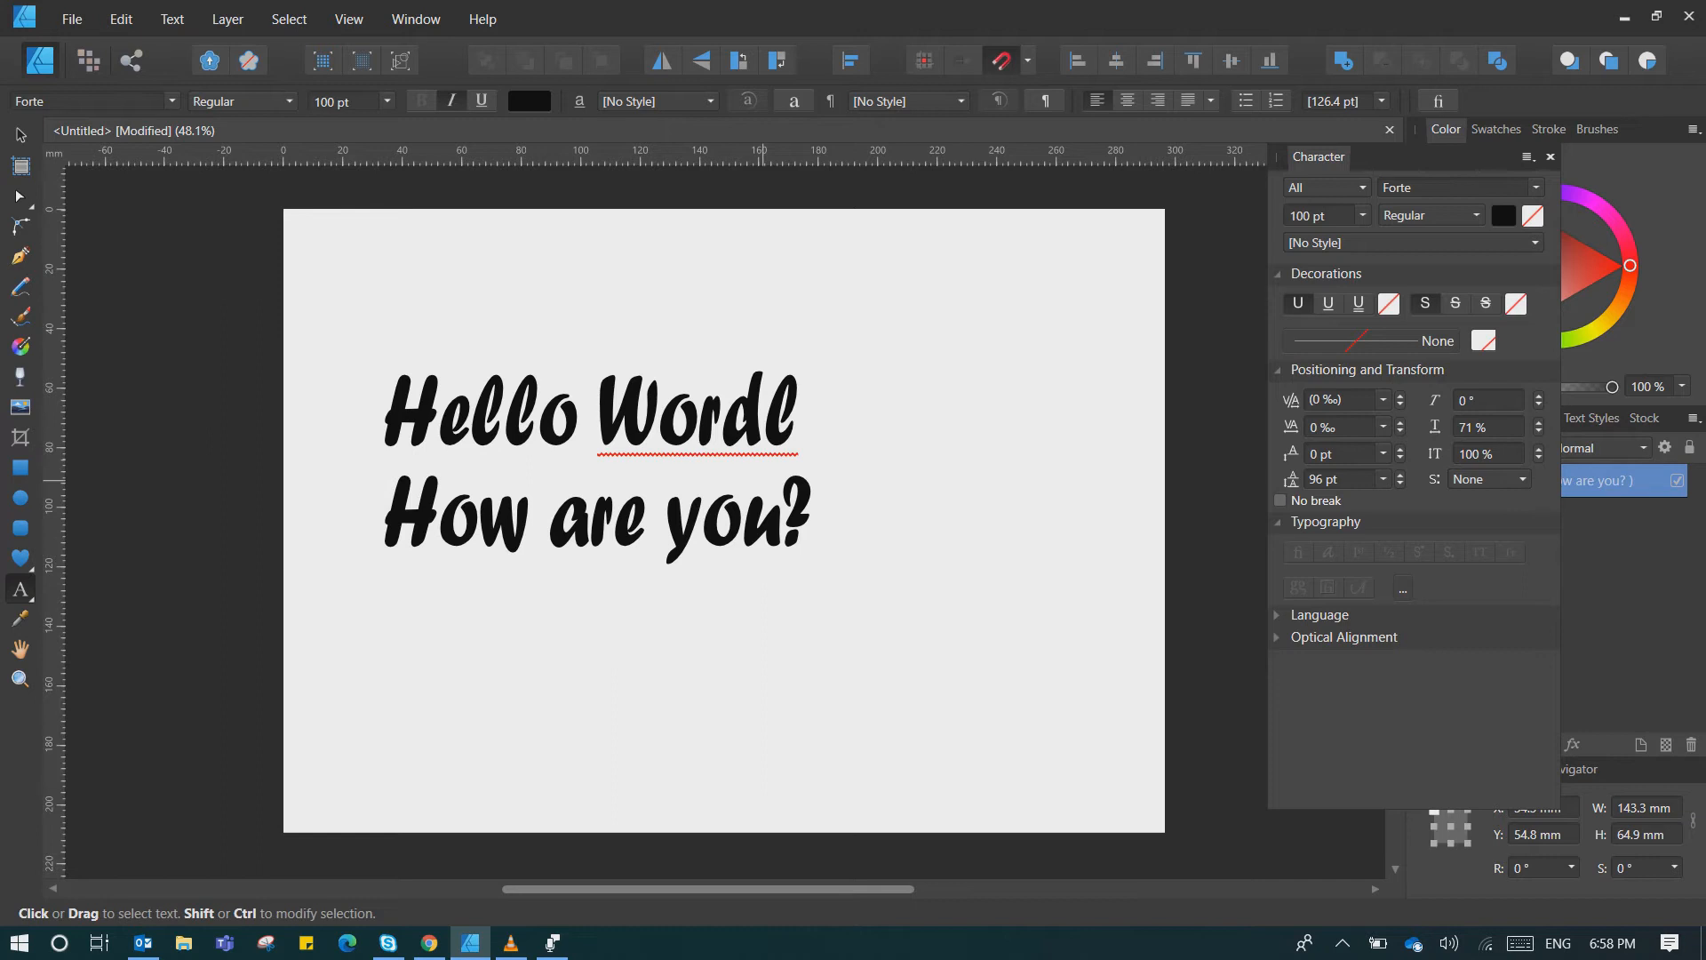
type("right")
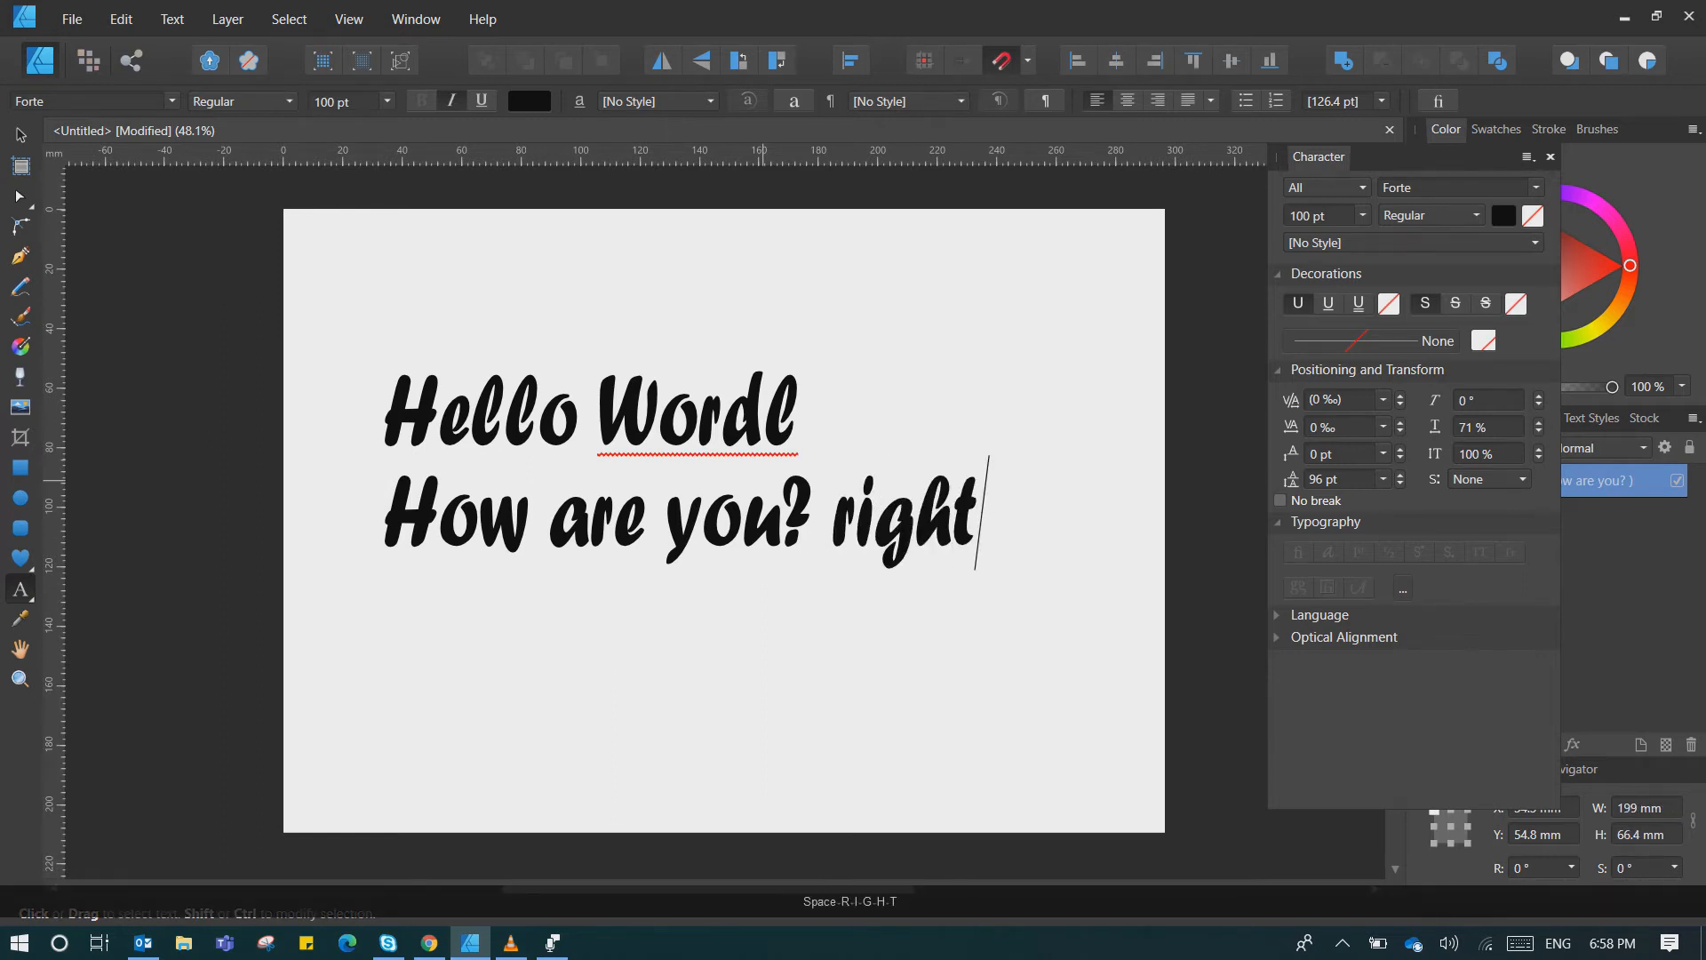
key("Escape")
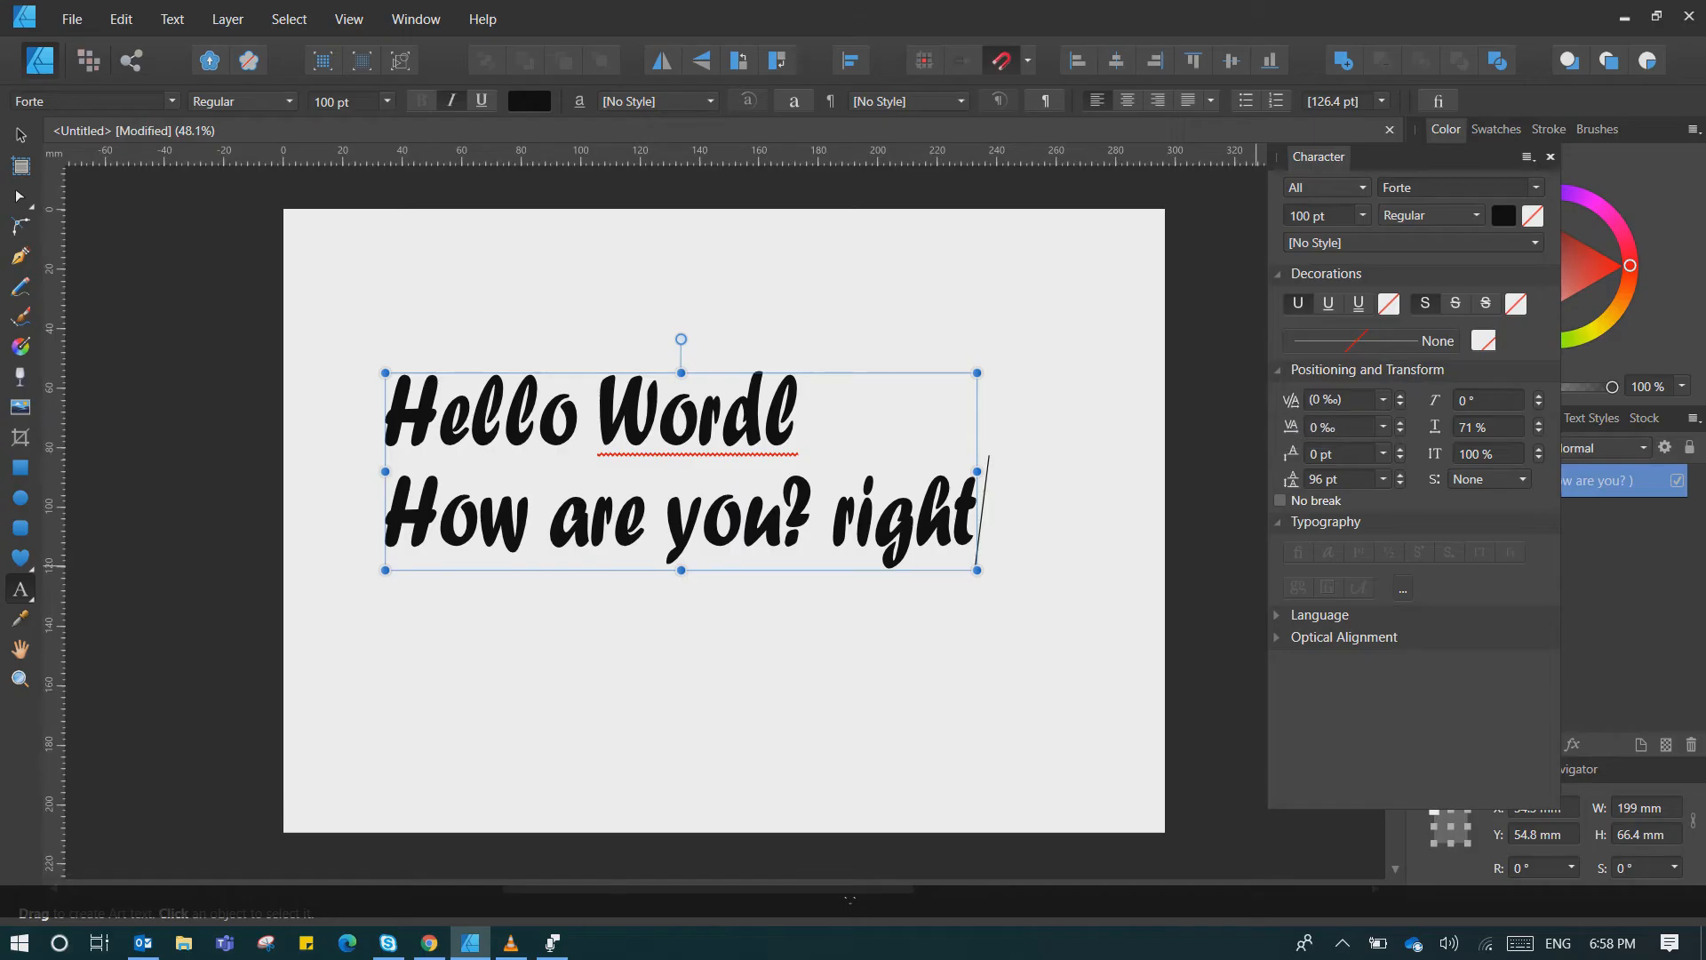
- Preview kerning values at the gap between "Hello" and "Wordl" and choose 0 ‰
left_click(1383, 426)
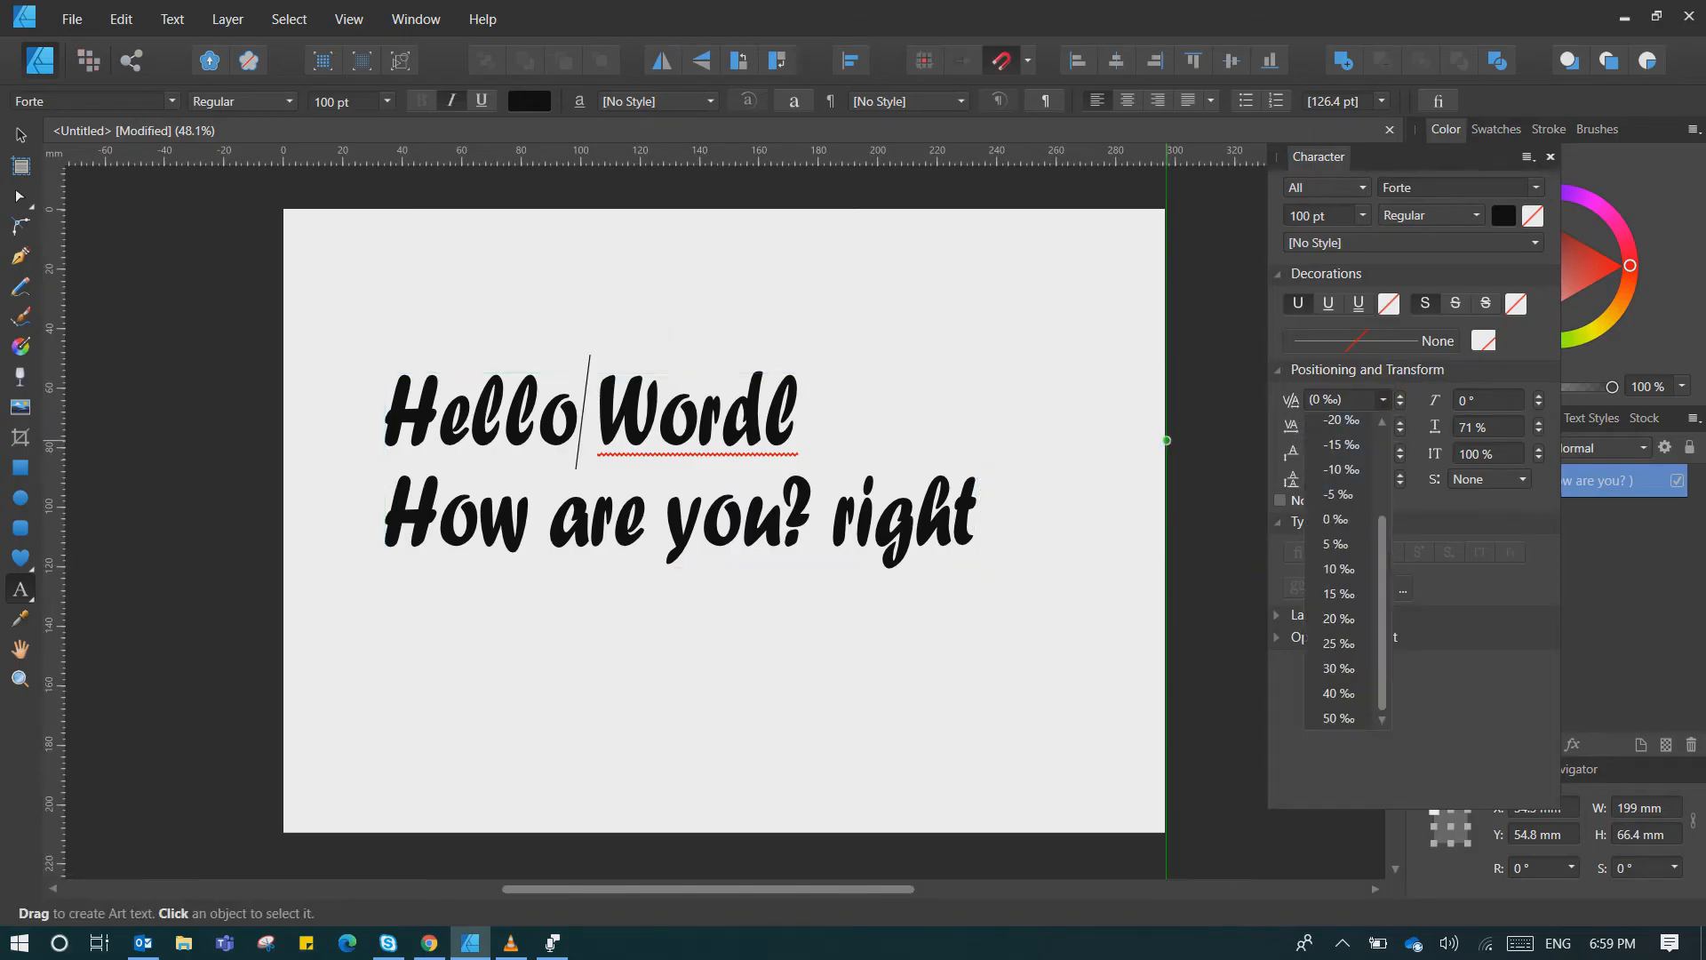
left_click(590, 407)
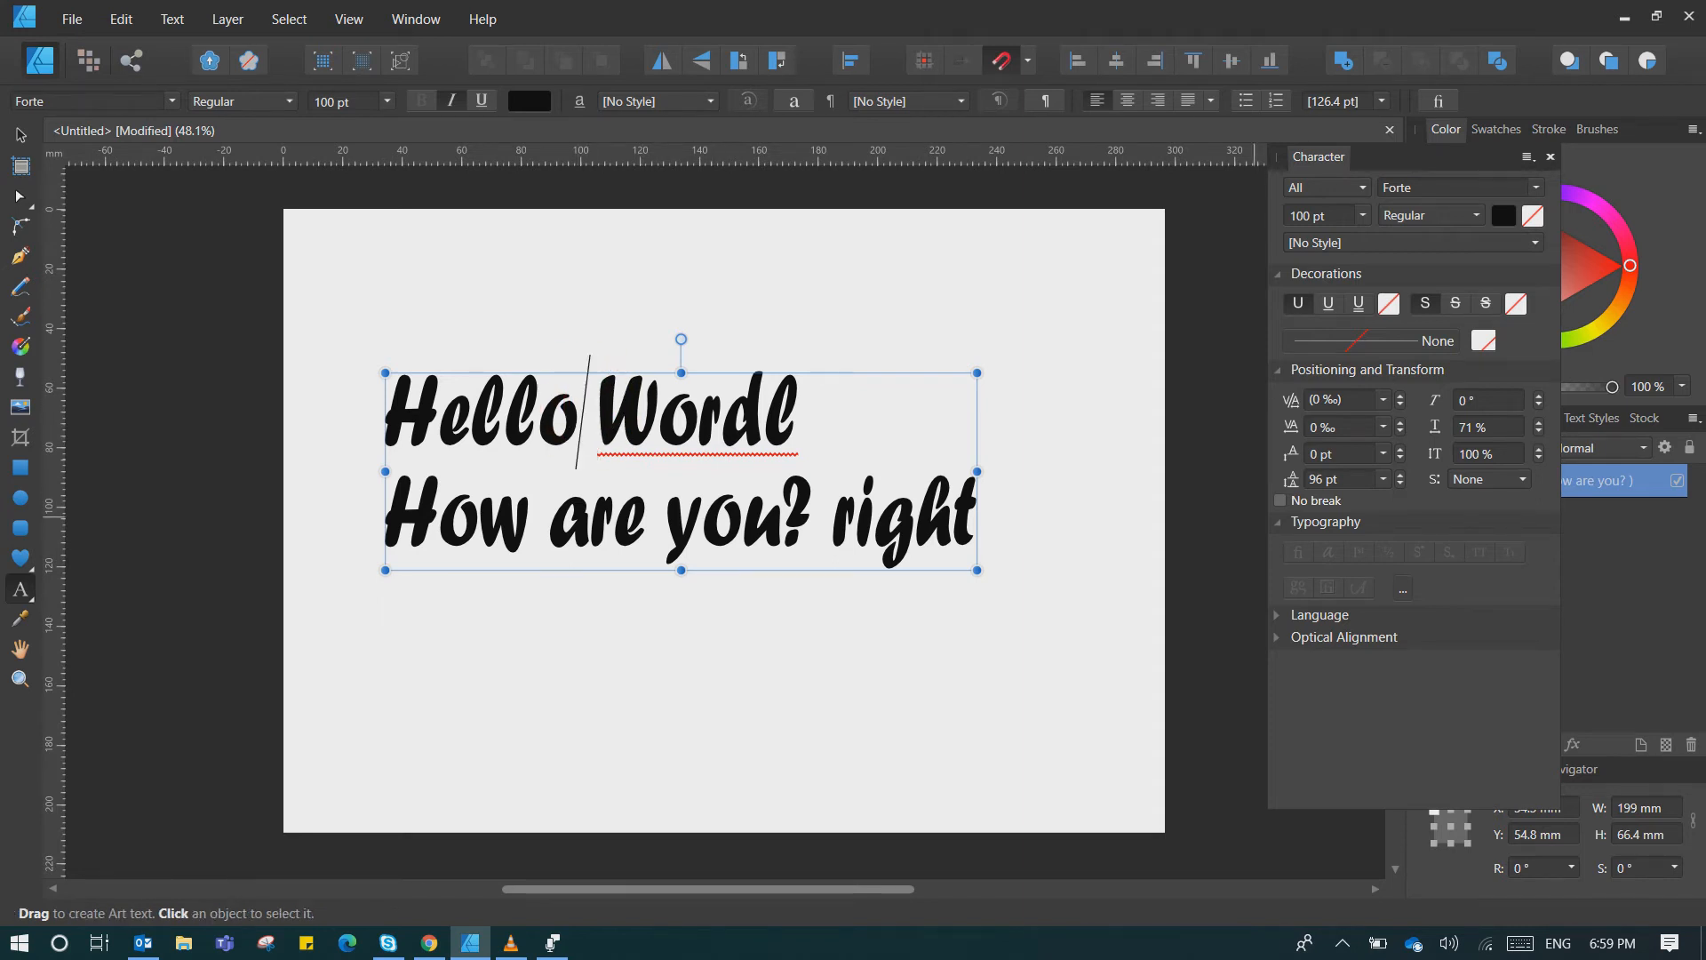
left_click(1383, 399)
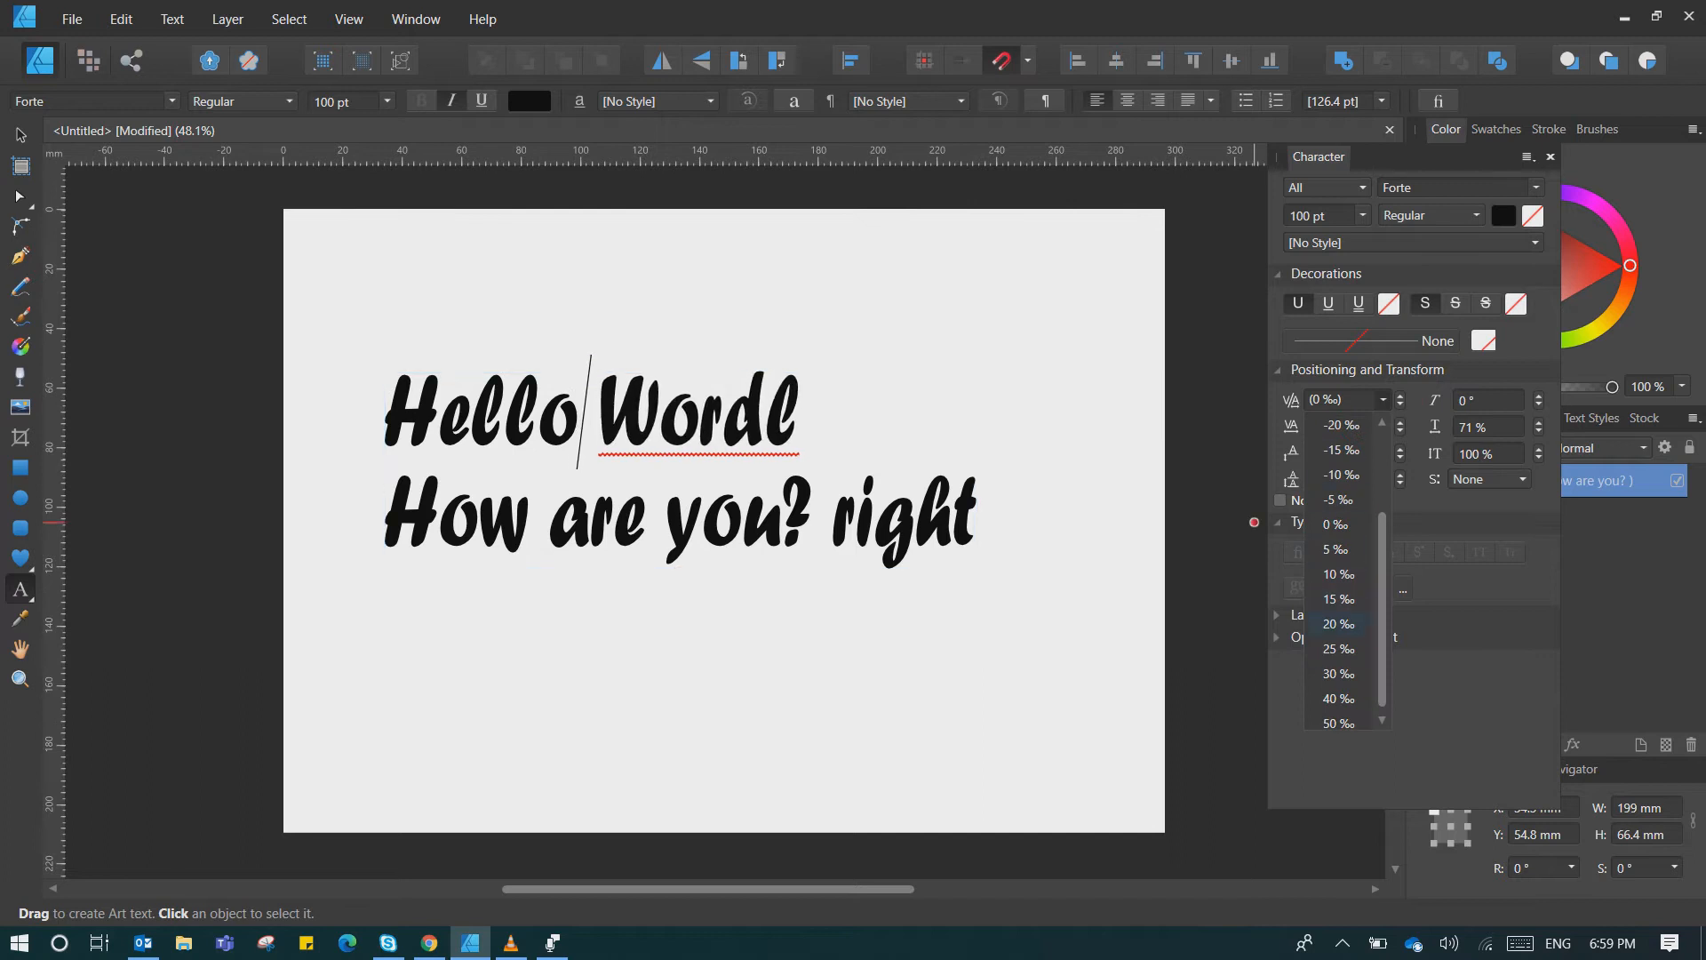
left_click_drag(1382, 662, 1382, 671)
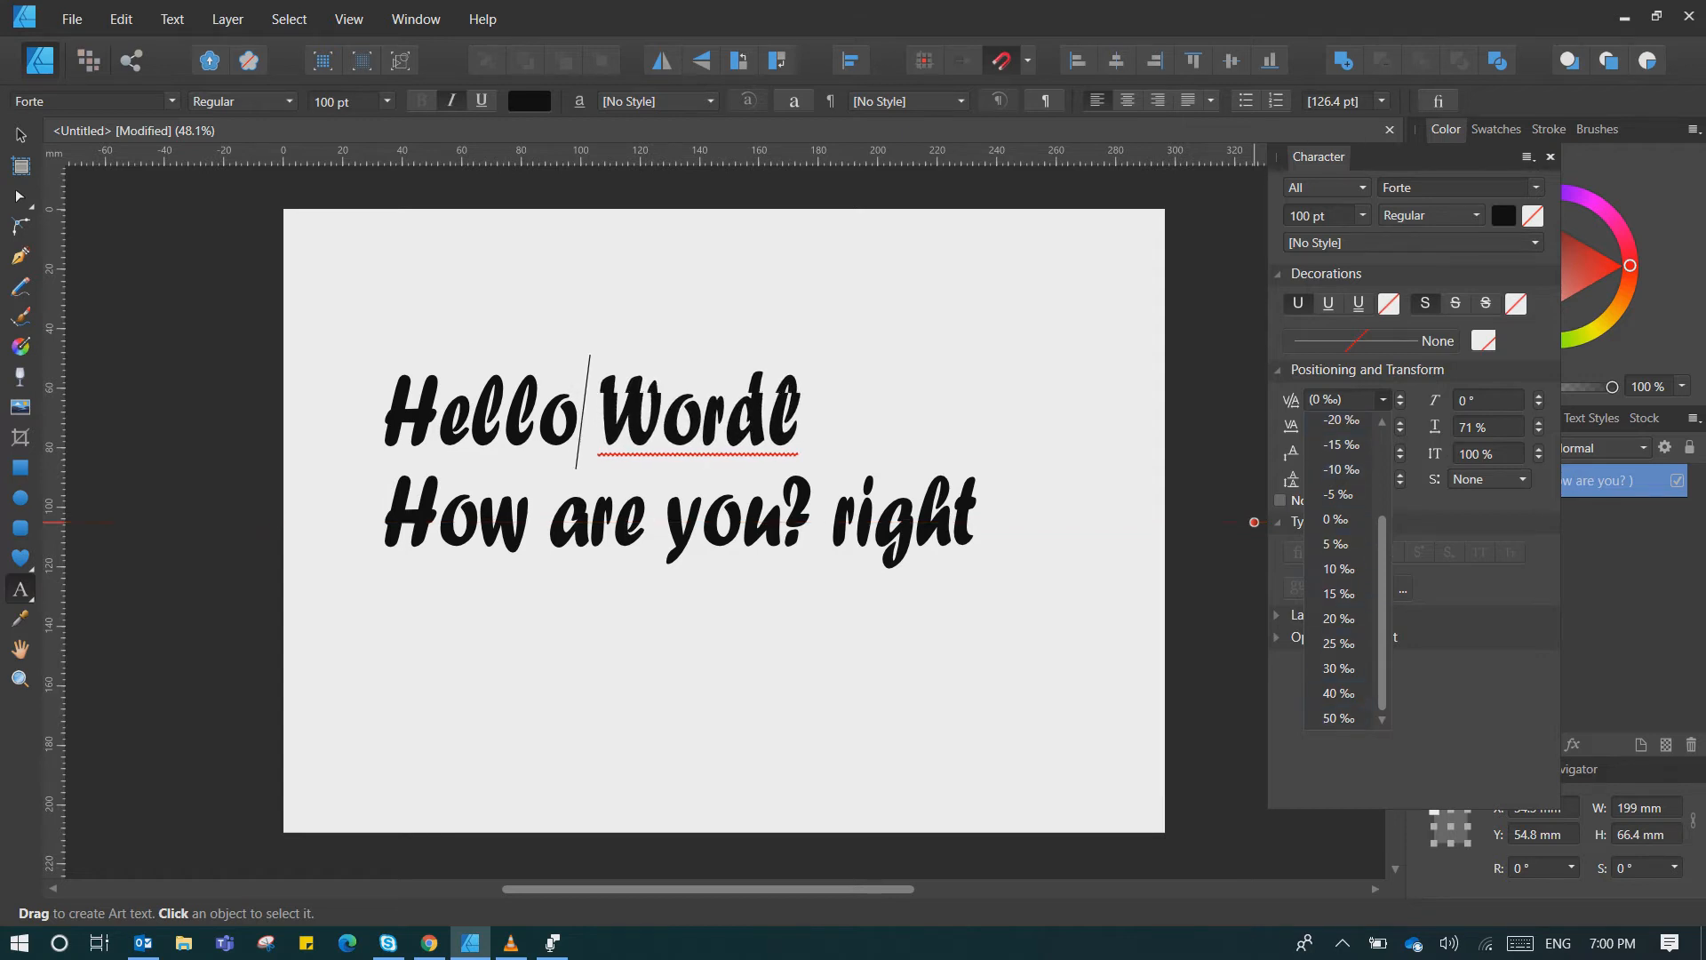
left_click(1336, 520)
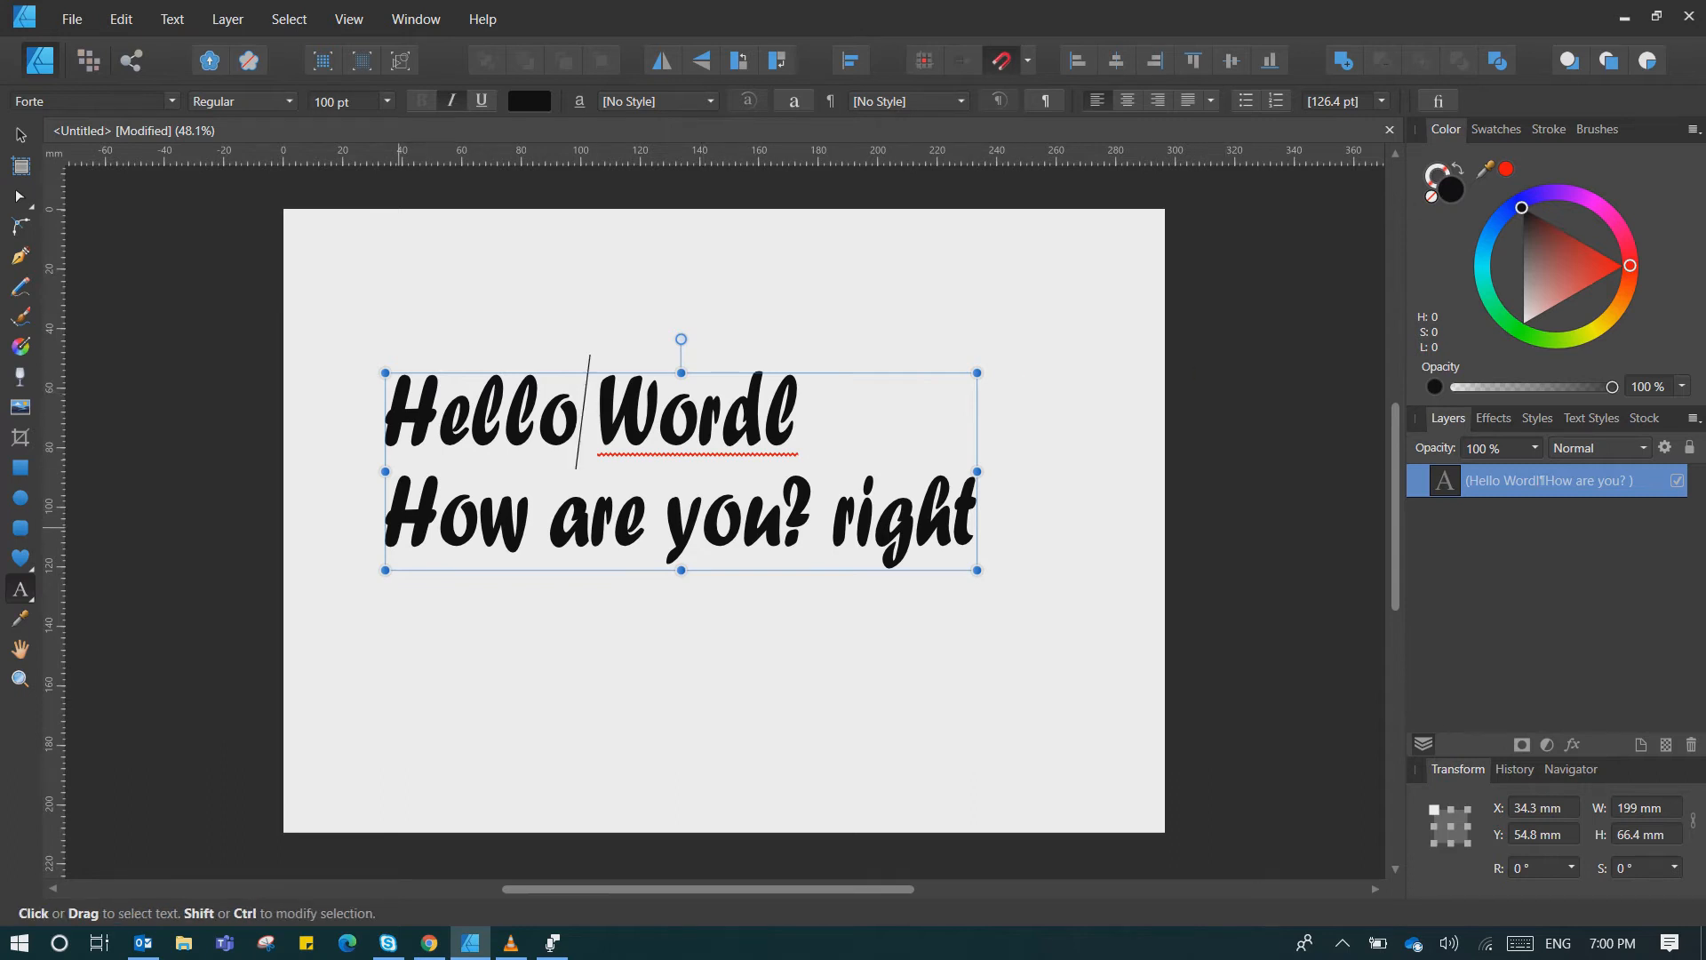
- Apply the Bauhaus 93 font to the whole second line and move the text object up to about X 35.8 mm, Y 25.2 mm
left_click_drag(385, 515, 812, 516)
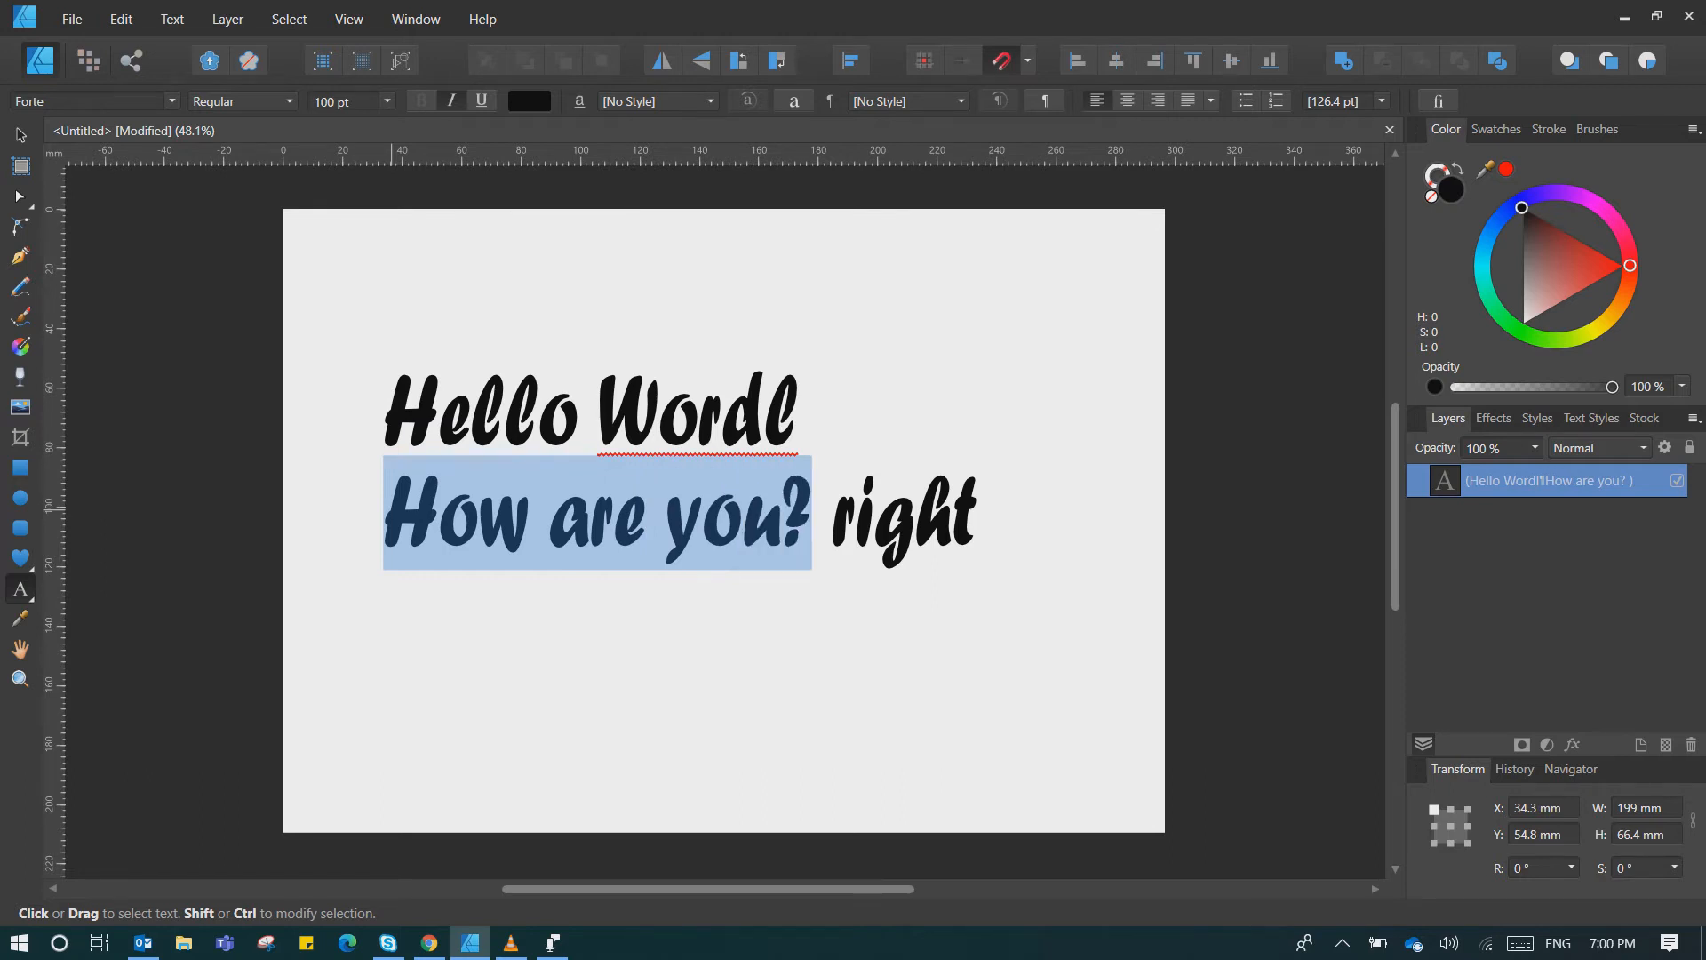
triple_click(813, 520)
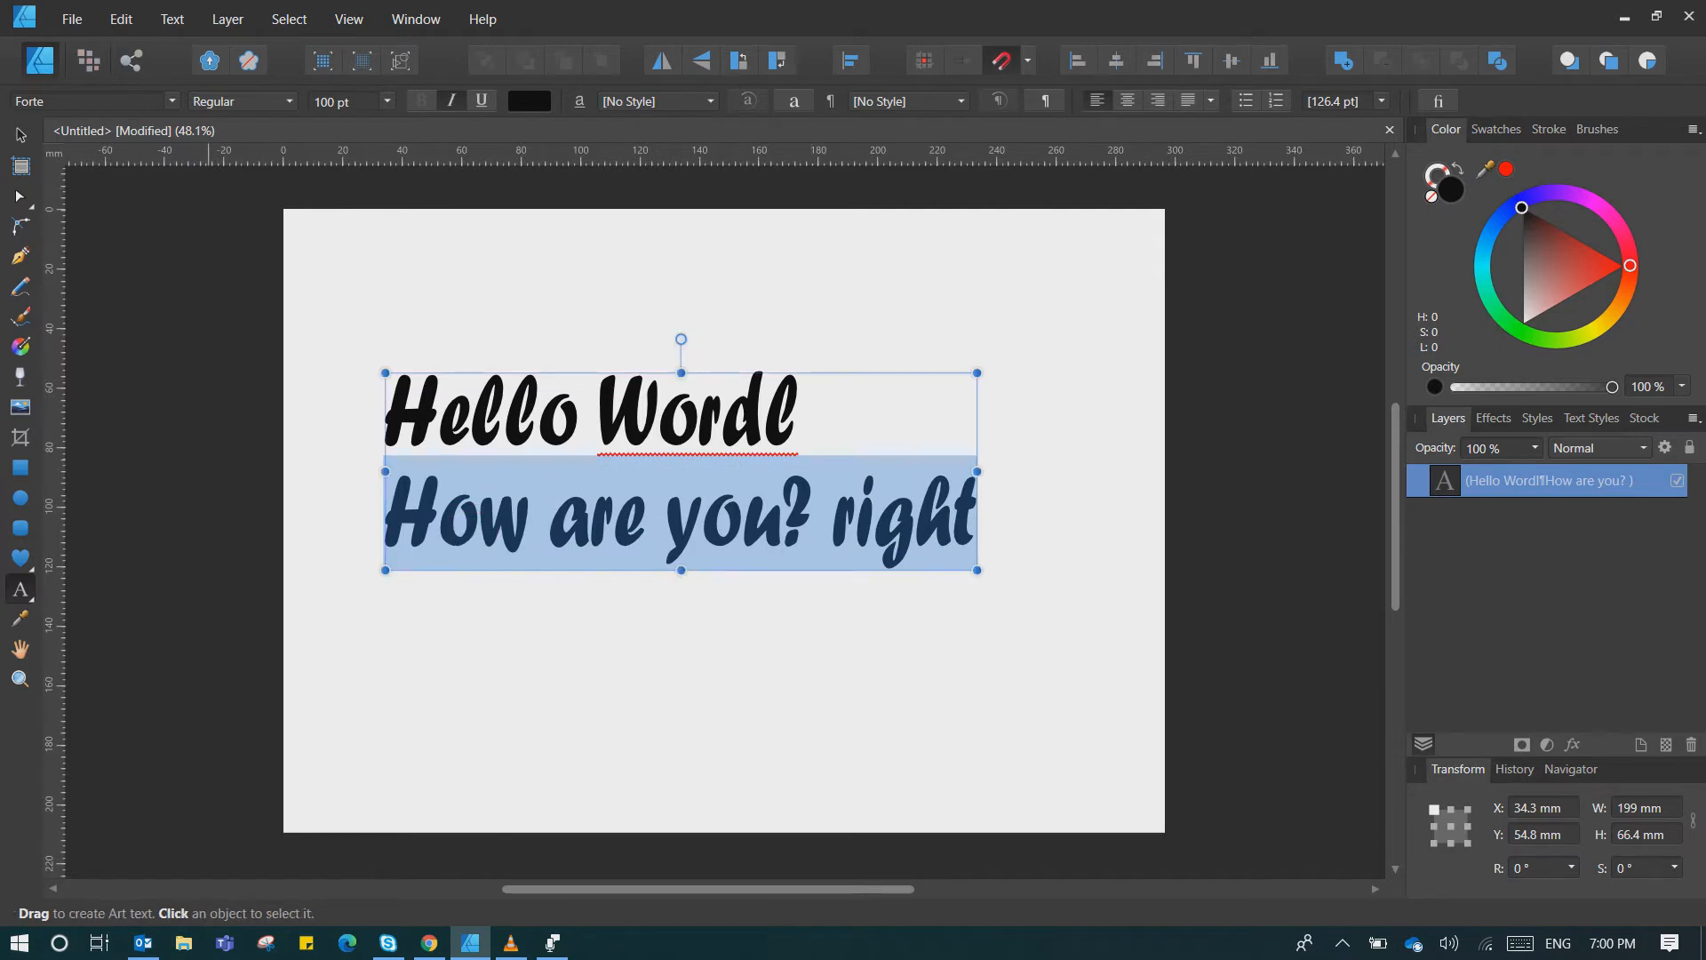
left_click(107, 101)
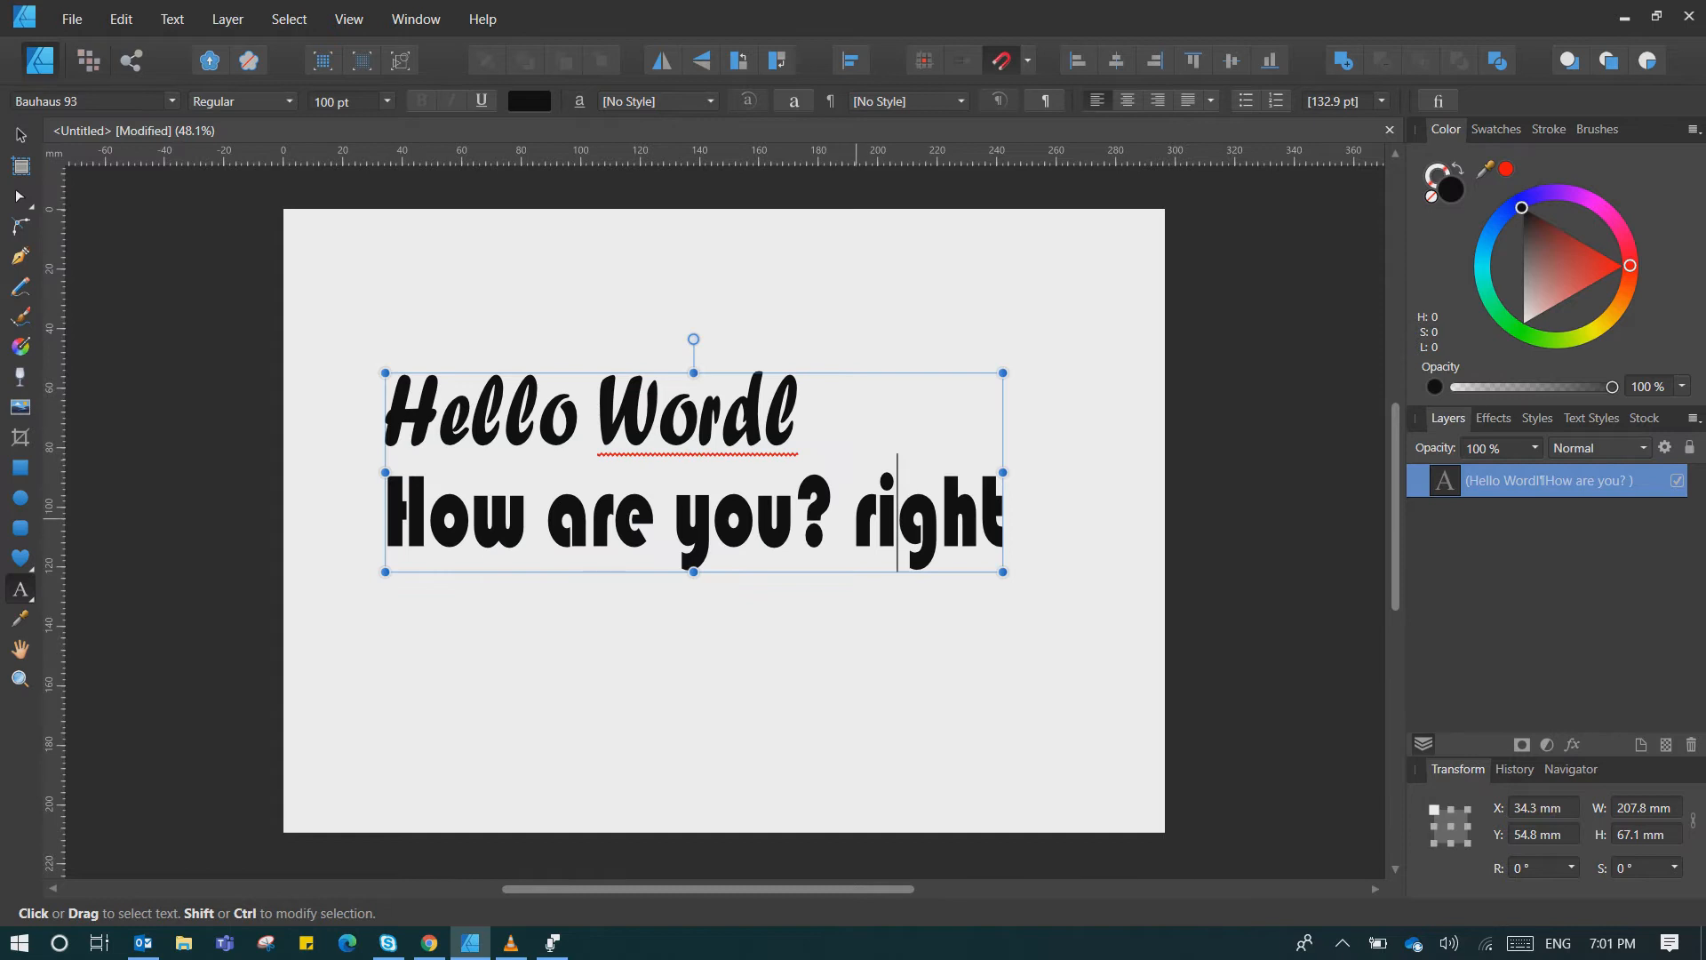
left_click(856, 518)
left_click_drag(815, 369, 819, 282)
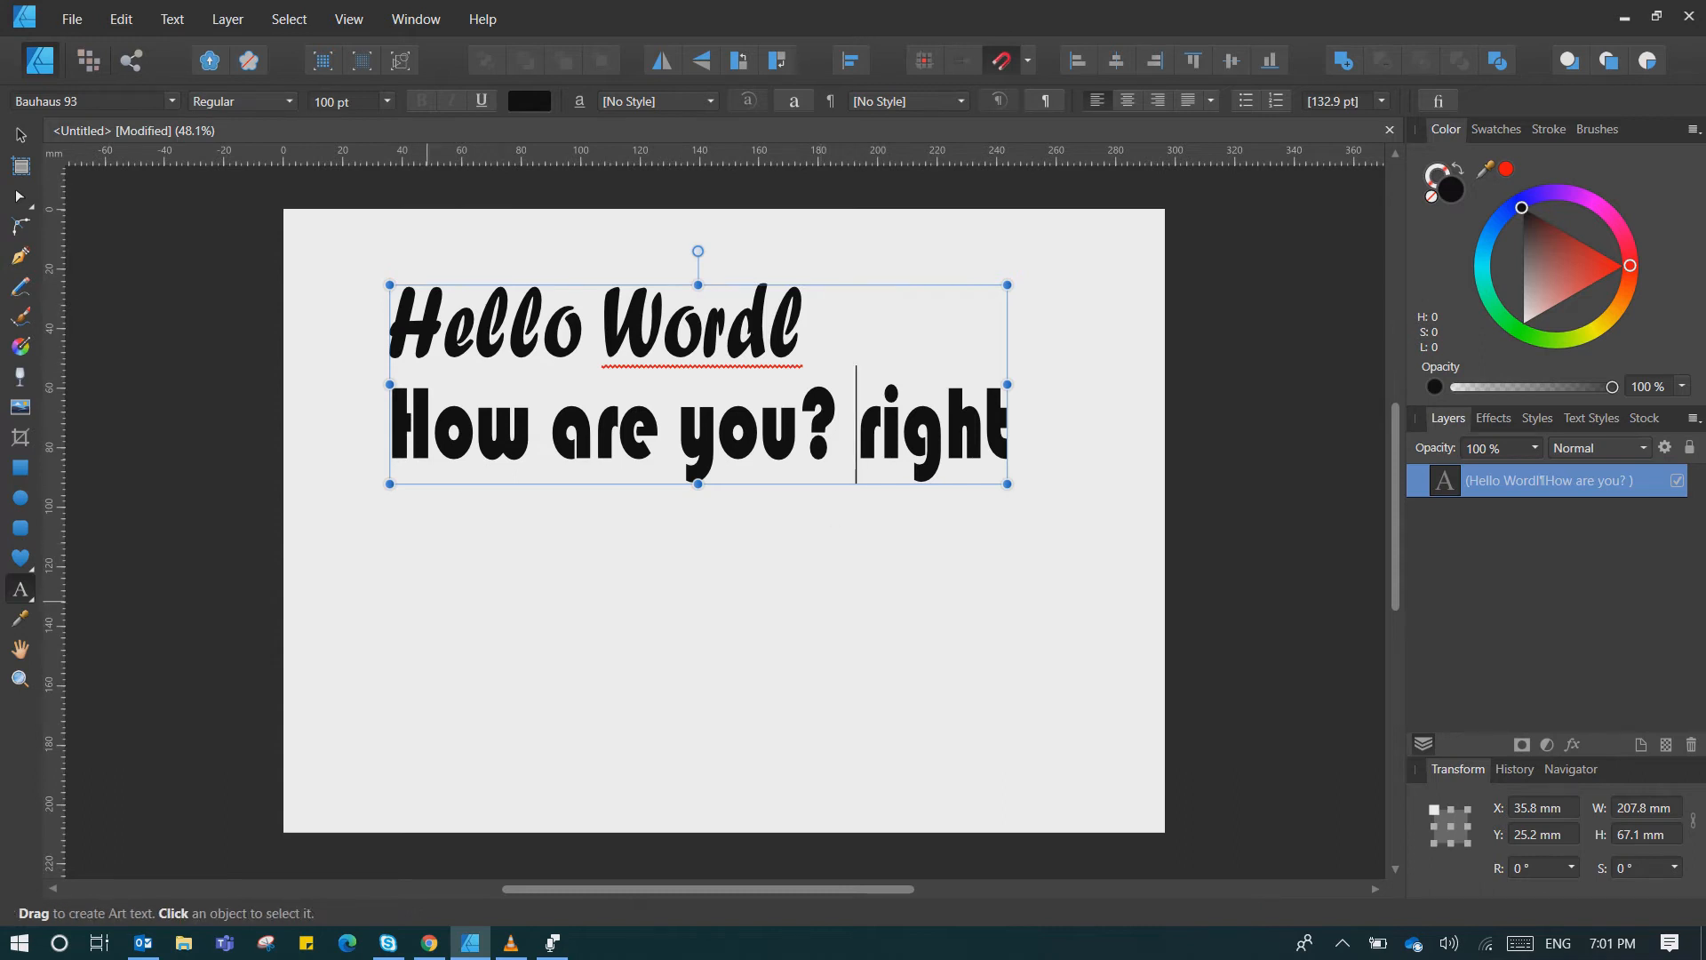
- Create a separate art text reading "i'm Okay" at about 111 pt below the two lines and apply the Andalus font
left_click_drag(389, 539, 614, 656)
type("i'm Okay")
key("ctrl+a")
left_click(172, 101)
left_click(223, 156)
left_click(690, 583)
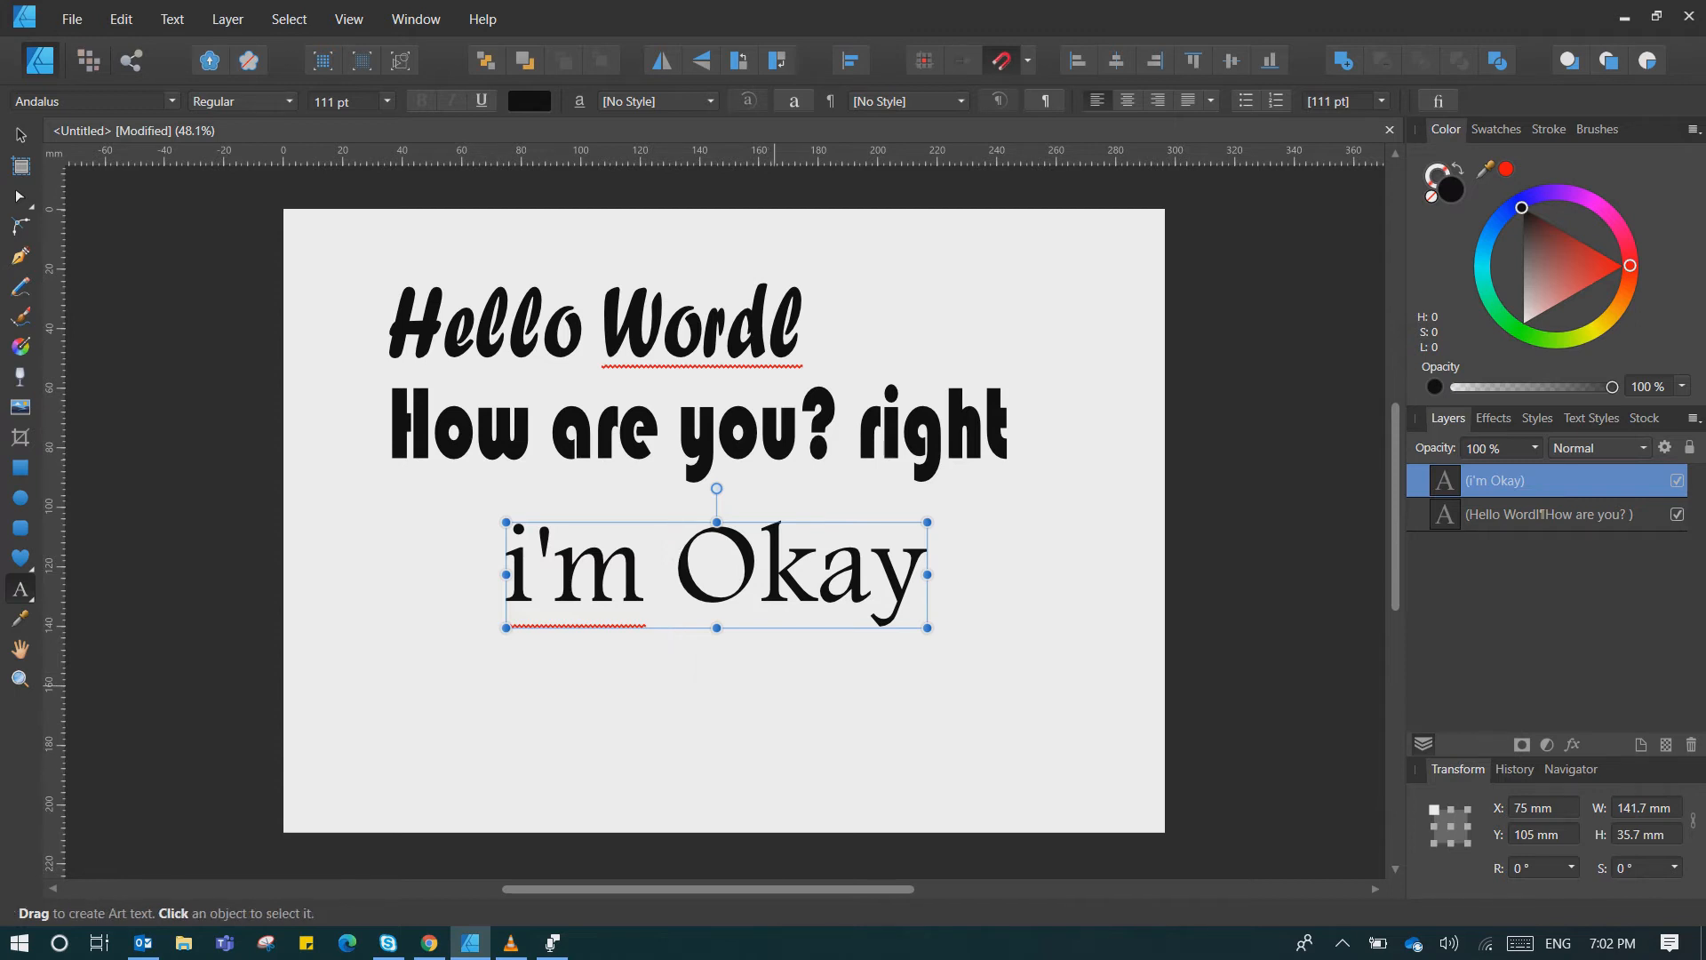
key("Escape")
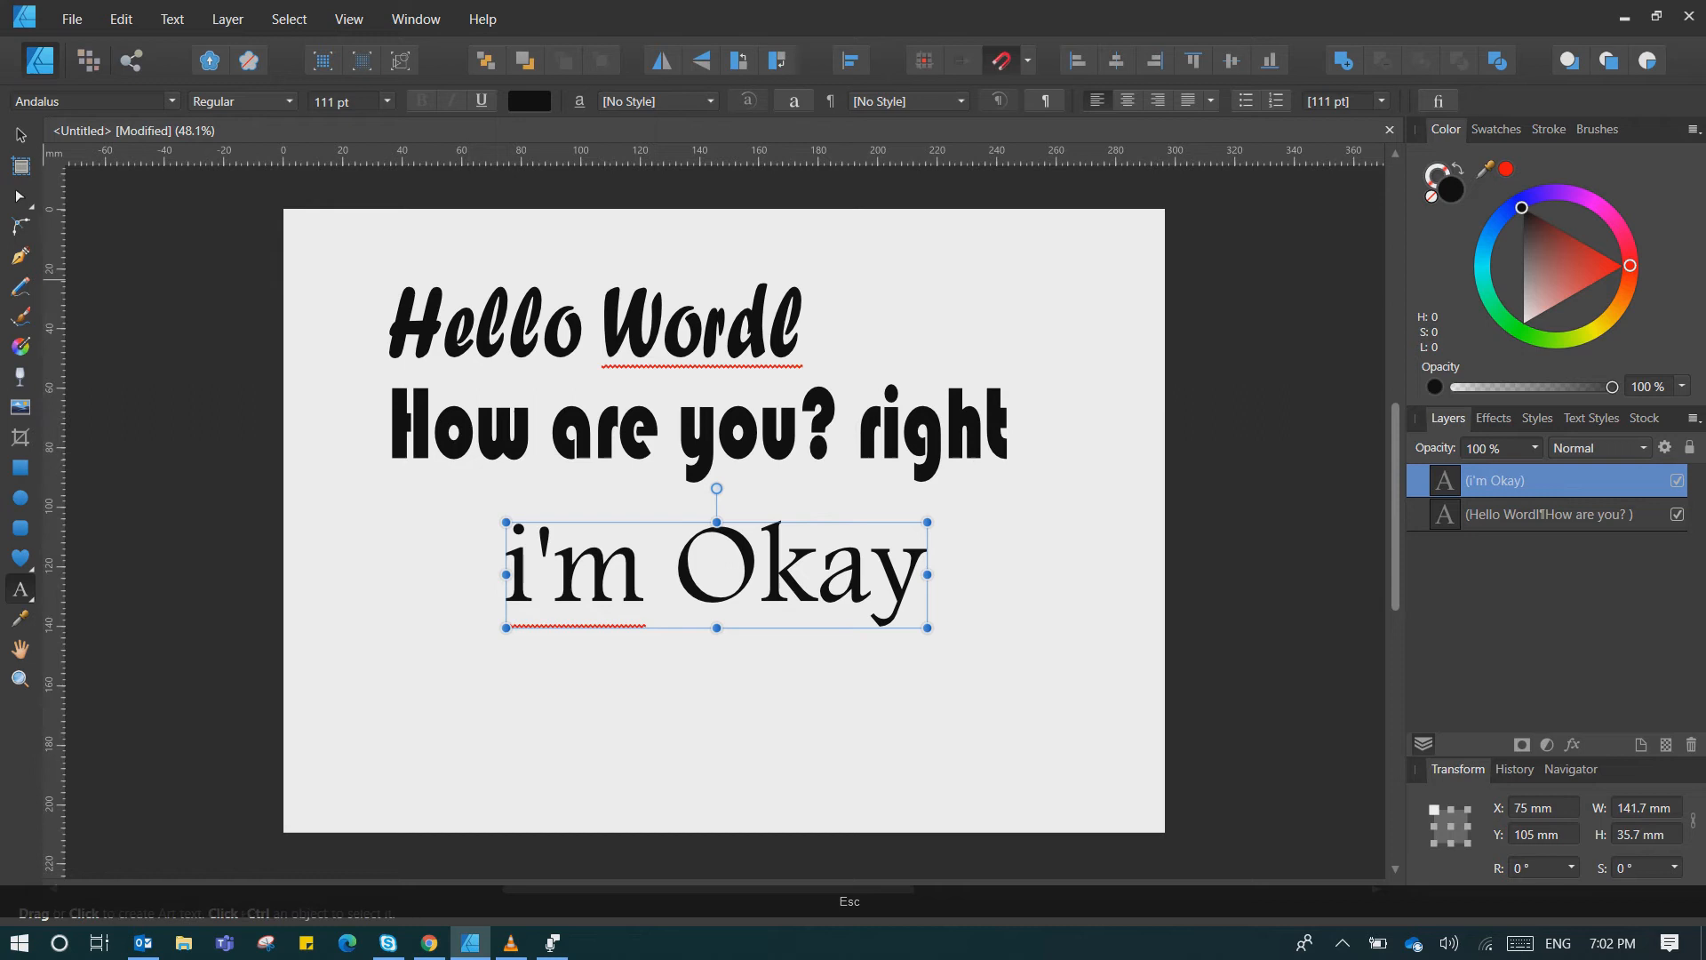
- Convert the "i'm Okay" text to curves and expand the resulting group to list its letters
left_click(19, 134)
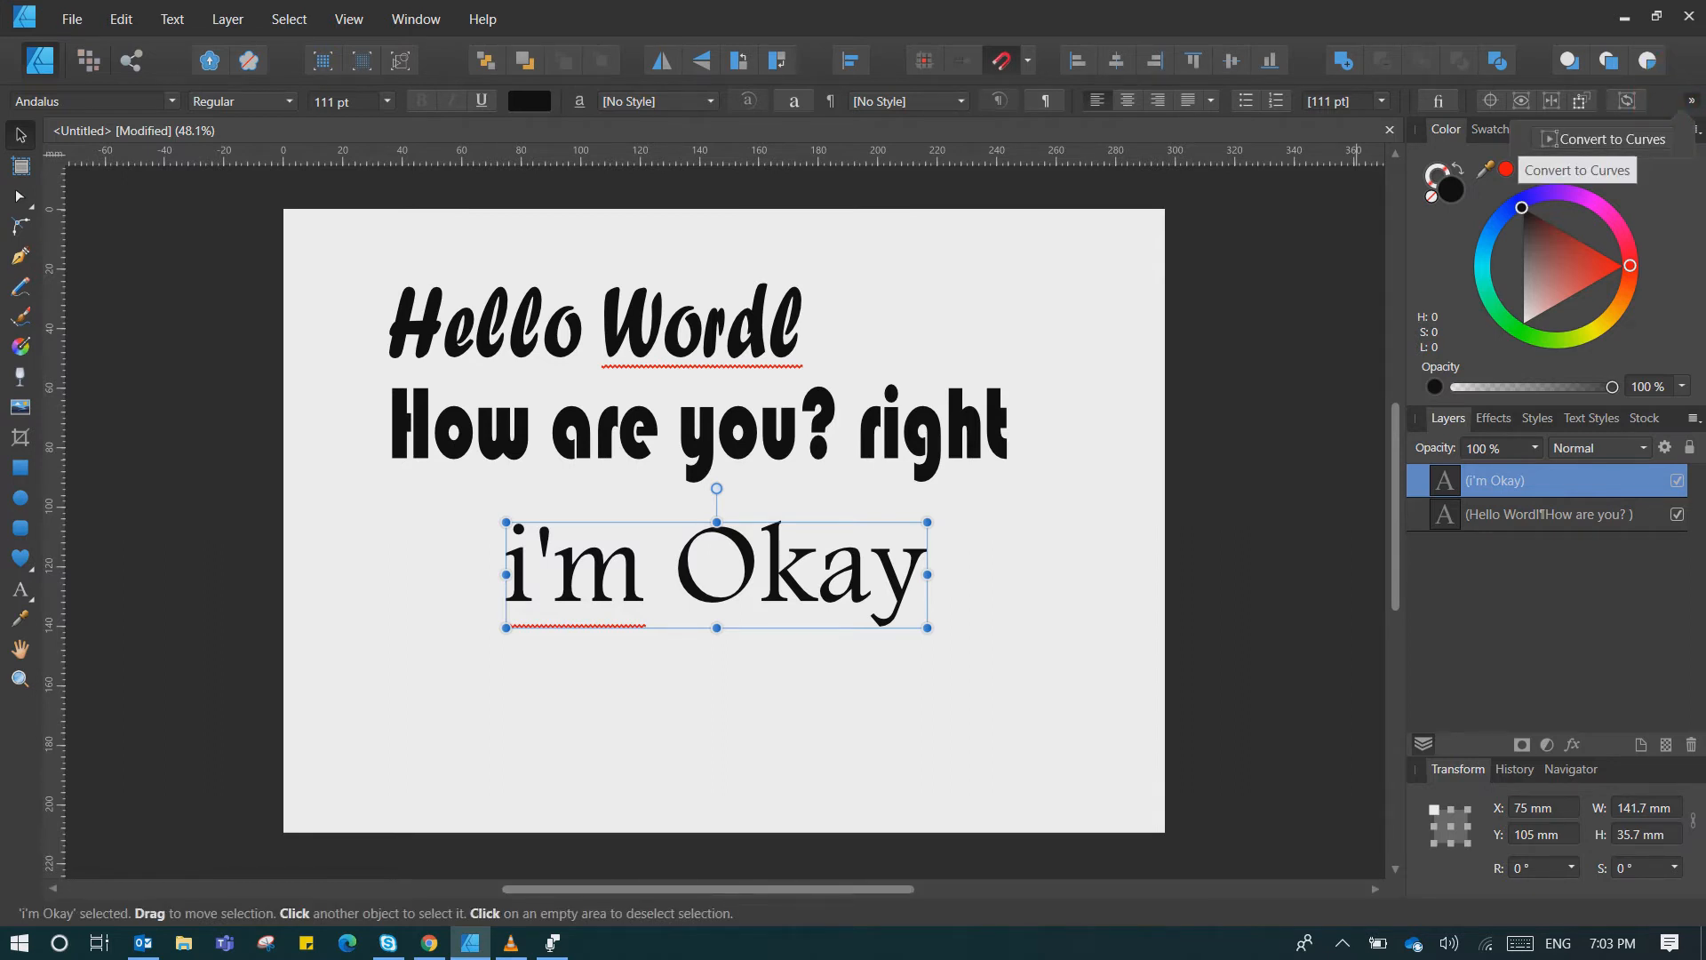
left_click(1625, 139)
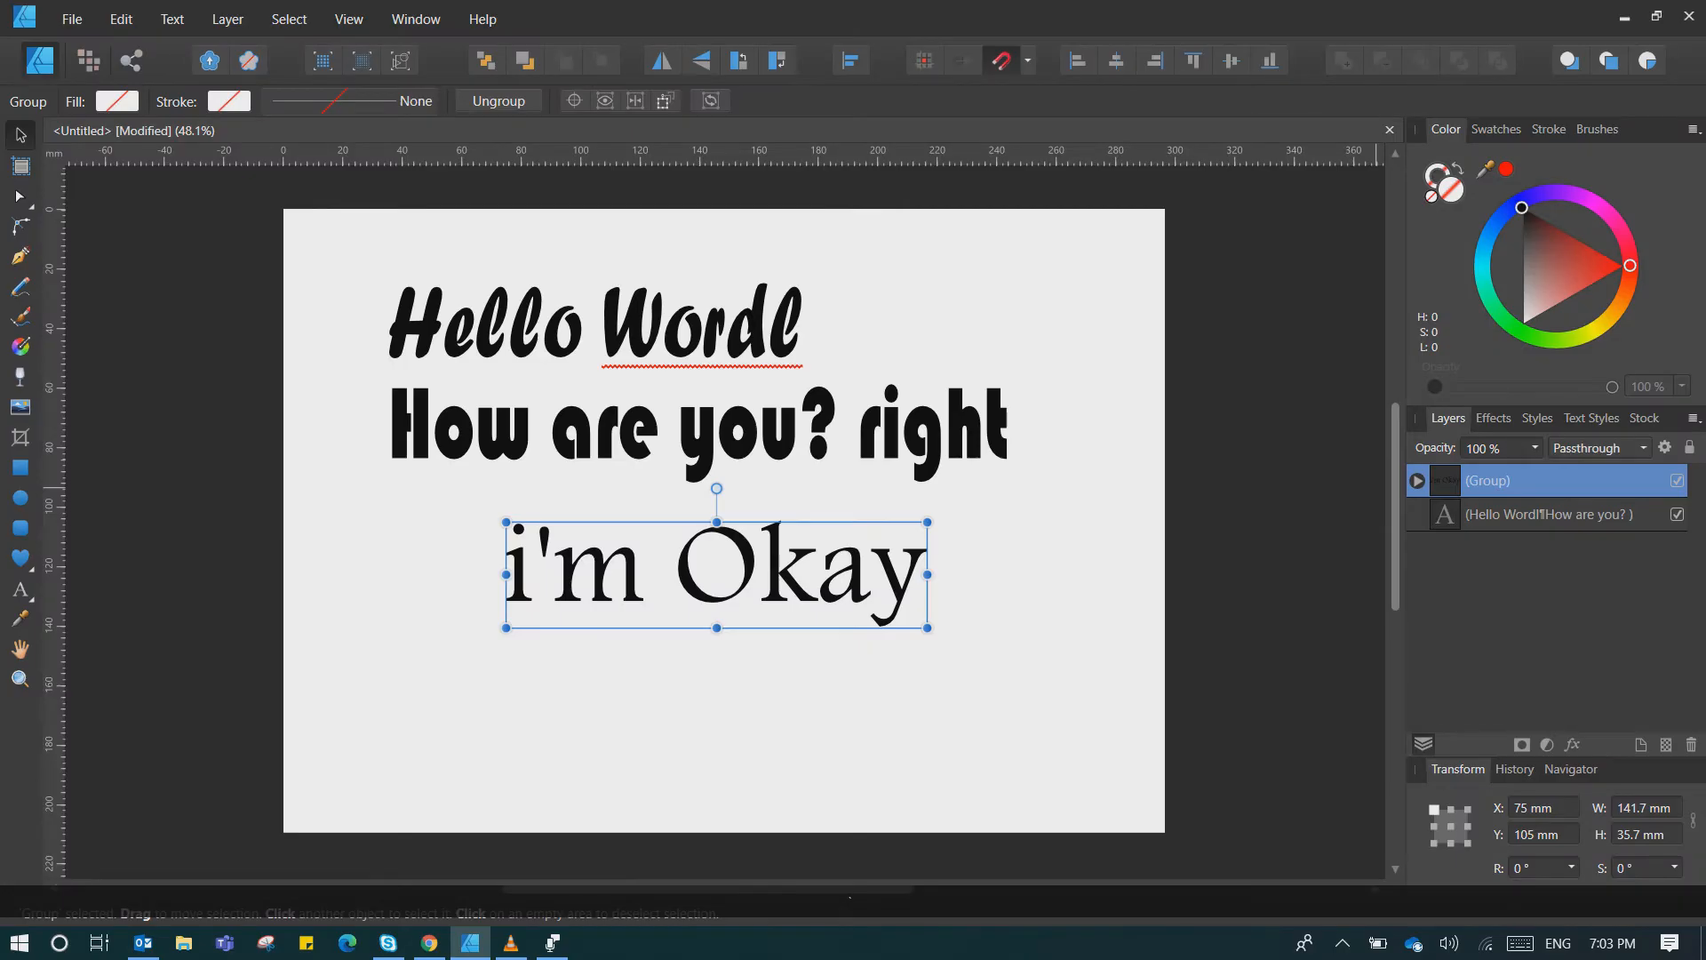
left_click(1418, 481)
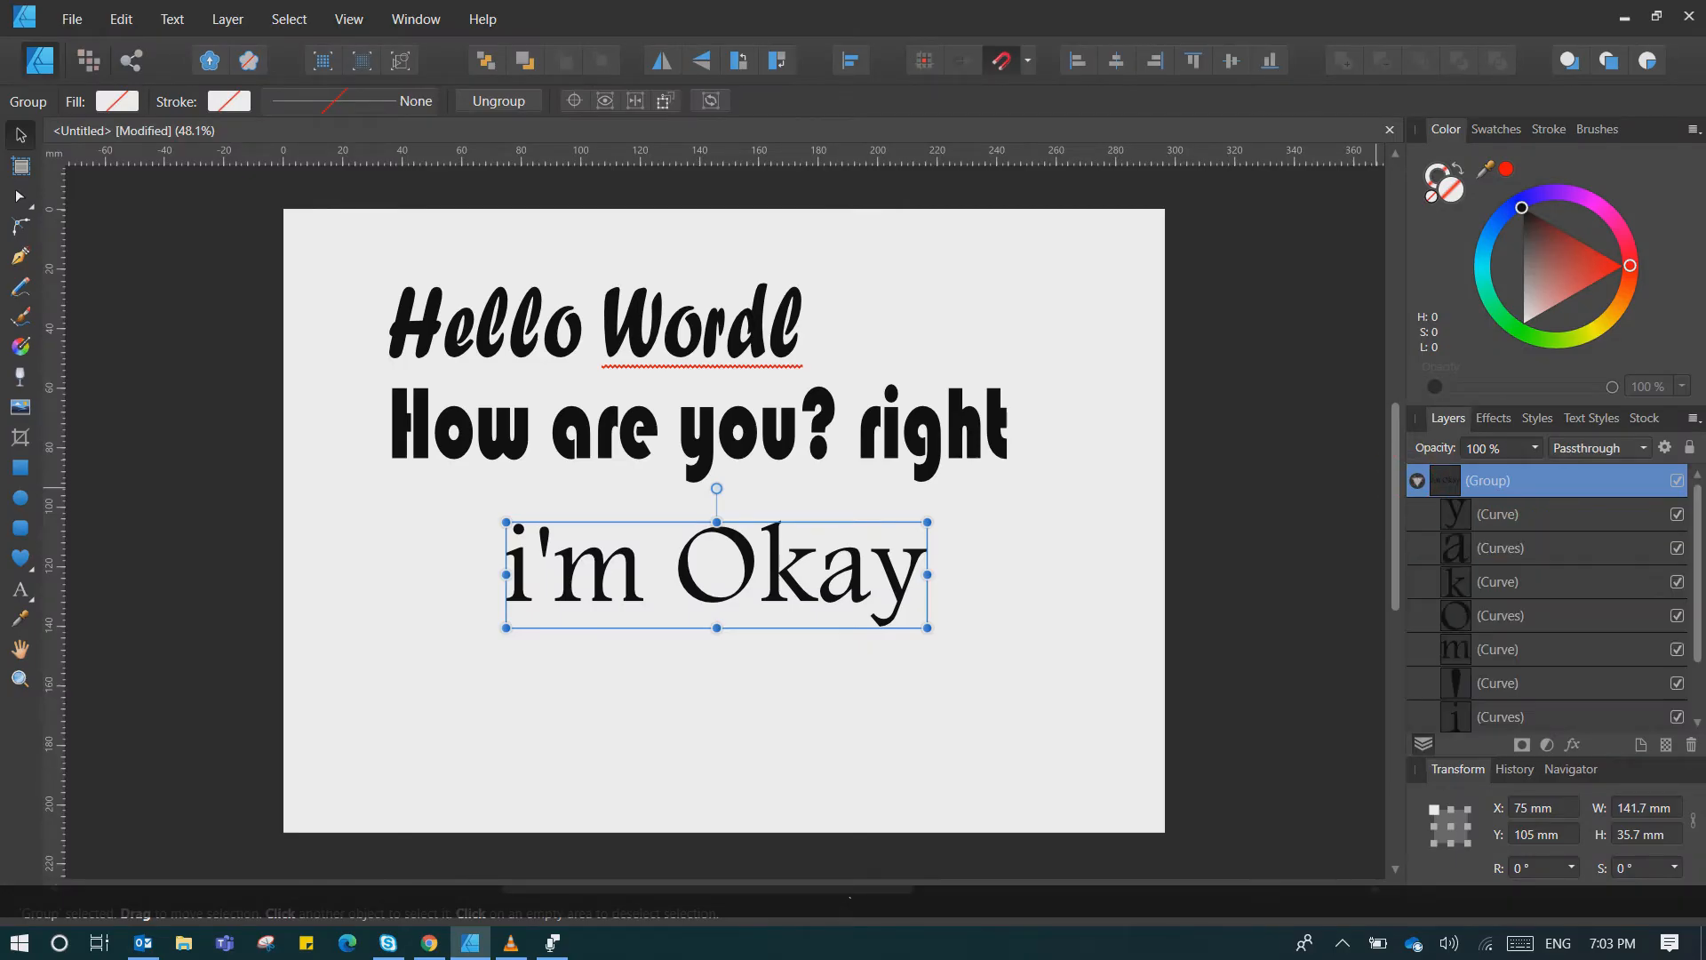
- Inspect the separate letter curves of "i'm Okay" one by one and reselect the whole group
left_click(1505, 514)
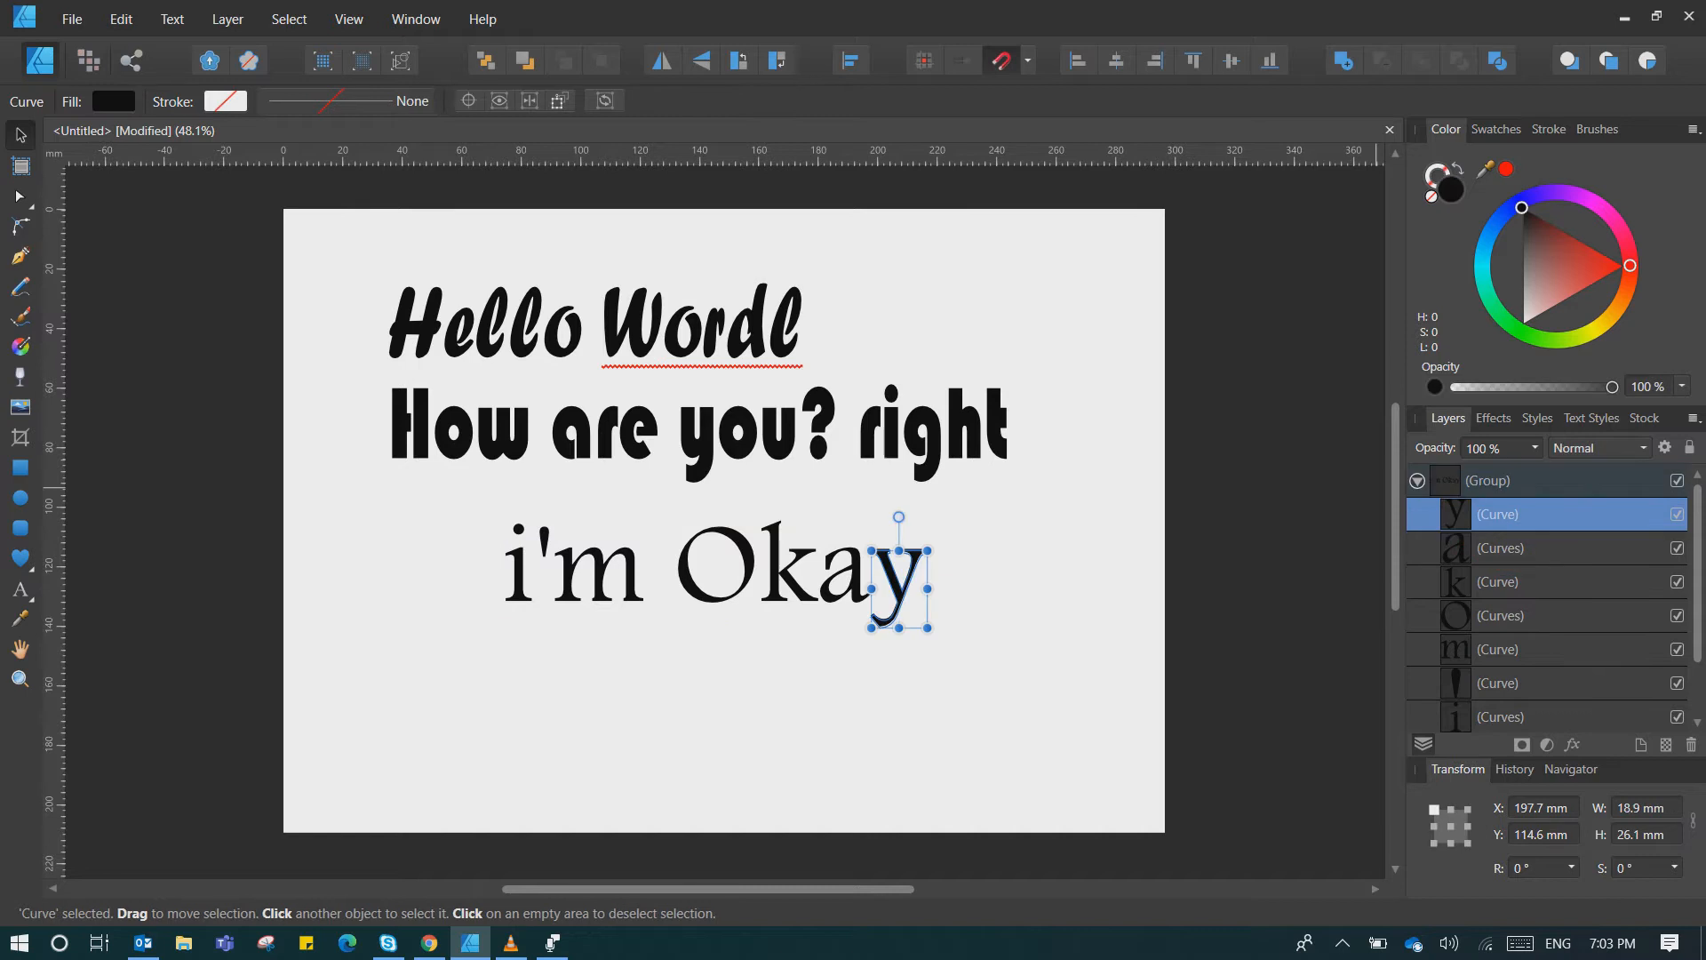
left_click(1505, 547)
left_click(1522, 580)
left_click(1520, 615)
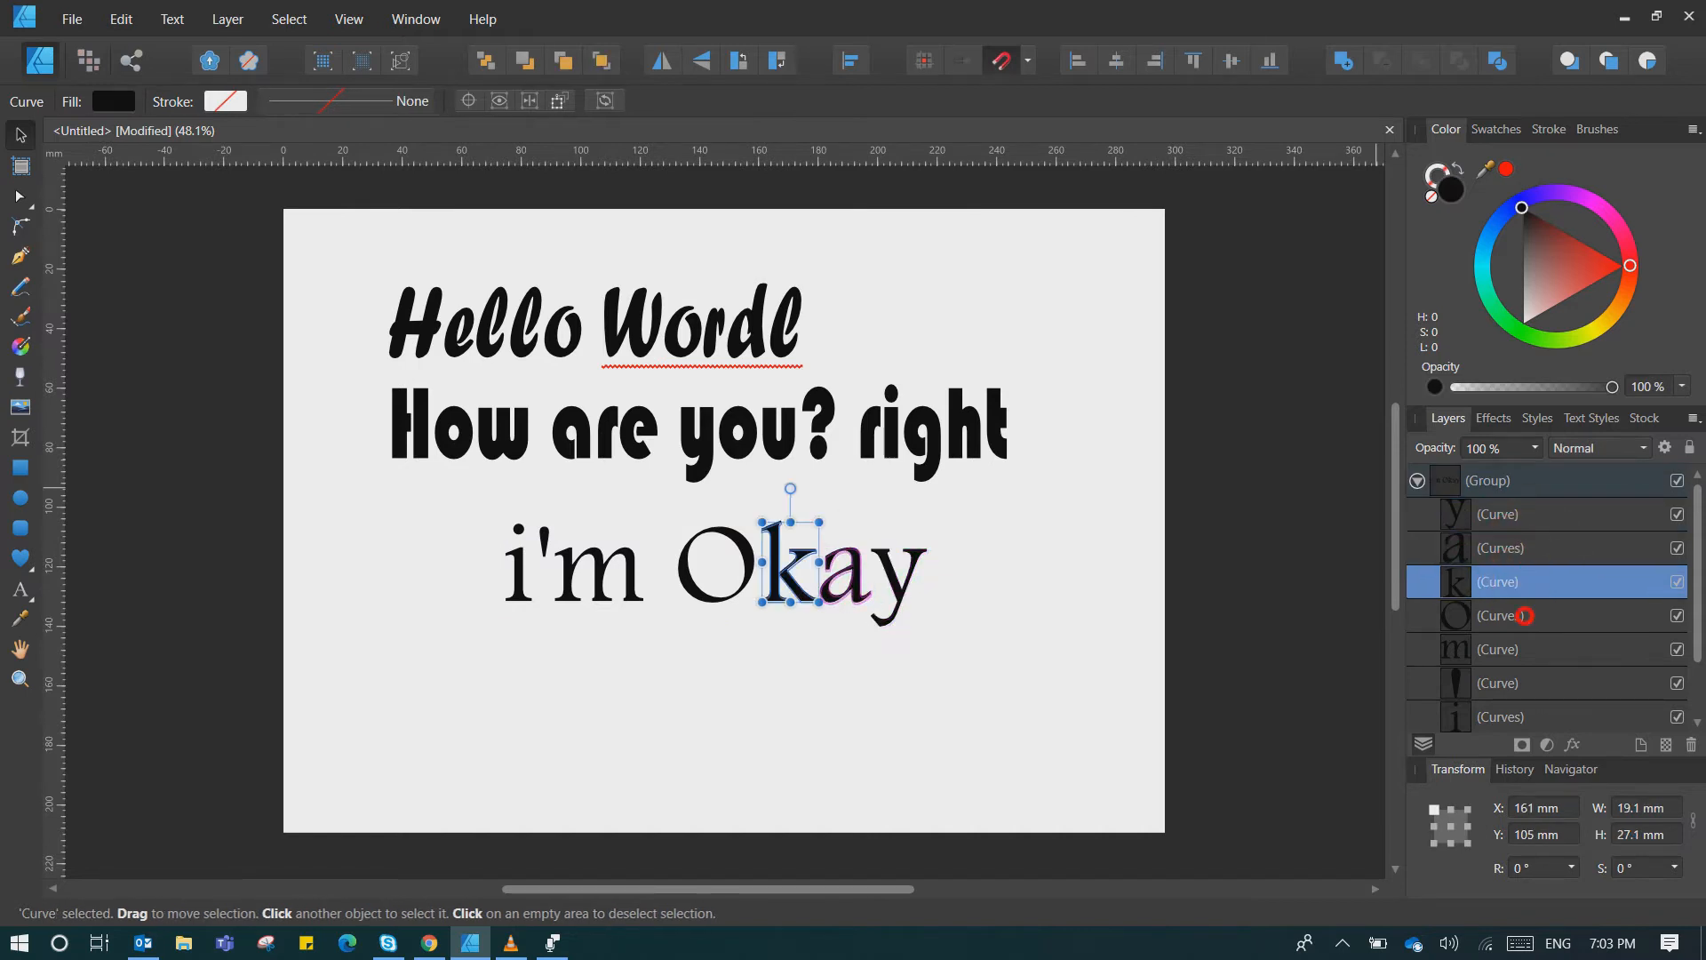
left_click(1518, 650)
left_click(1517, 682)
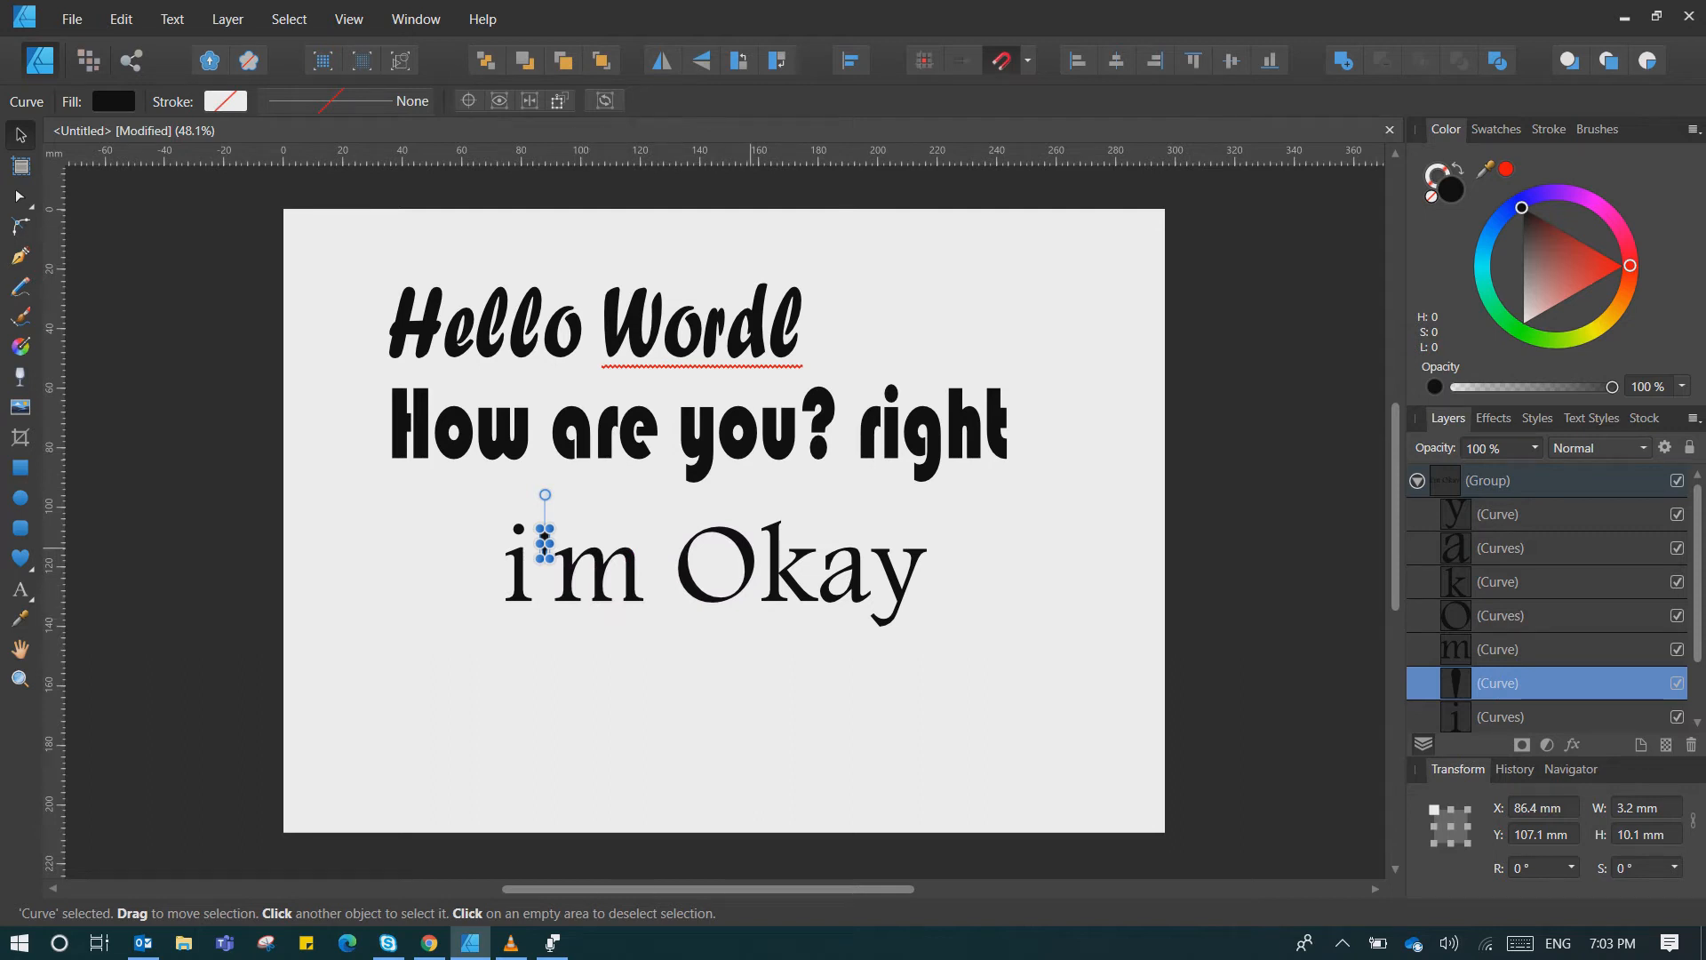
left_click(749, 546)
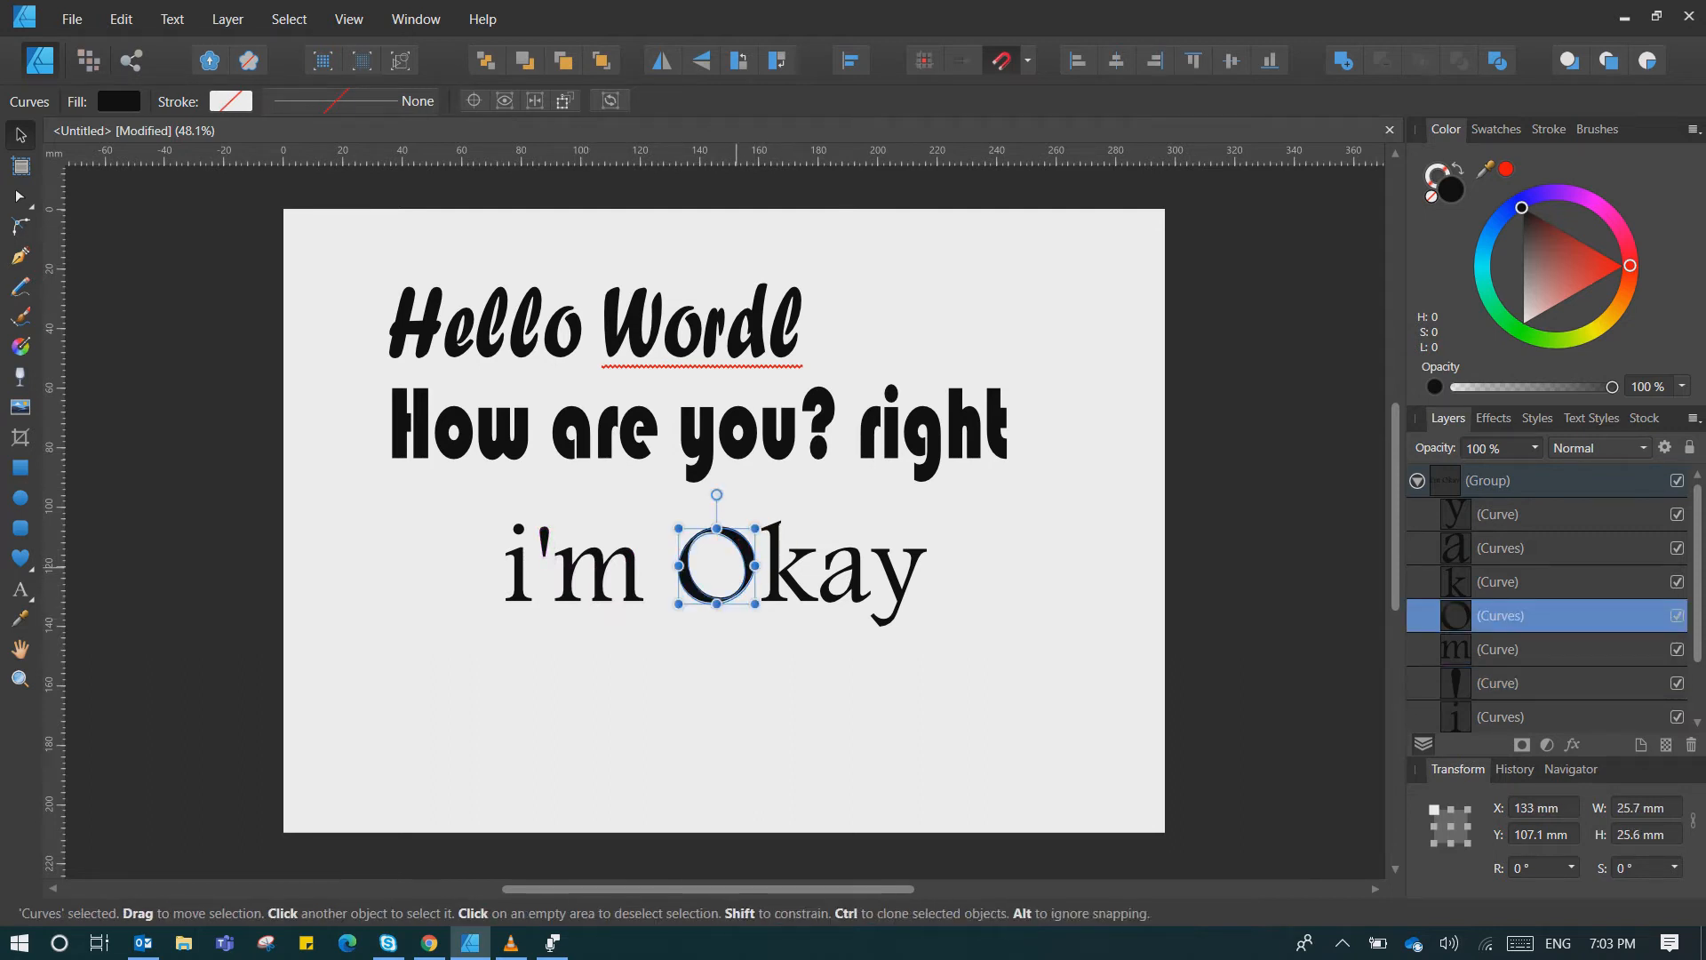
left_click(823, 642)
left_click(745, 540)
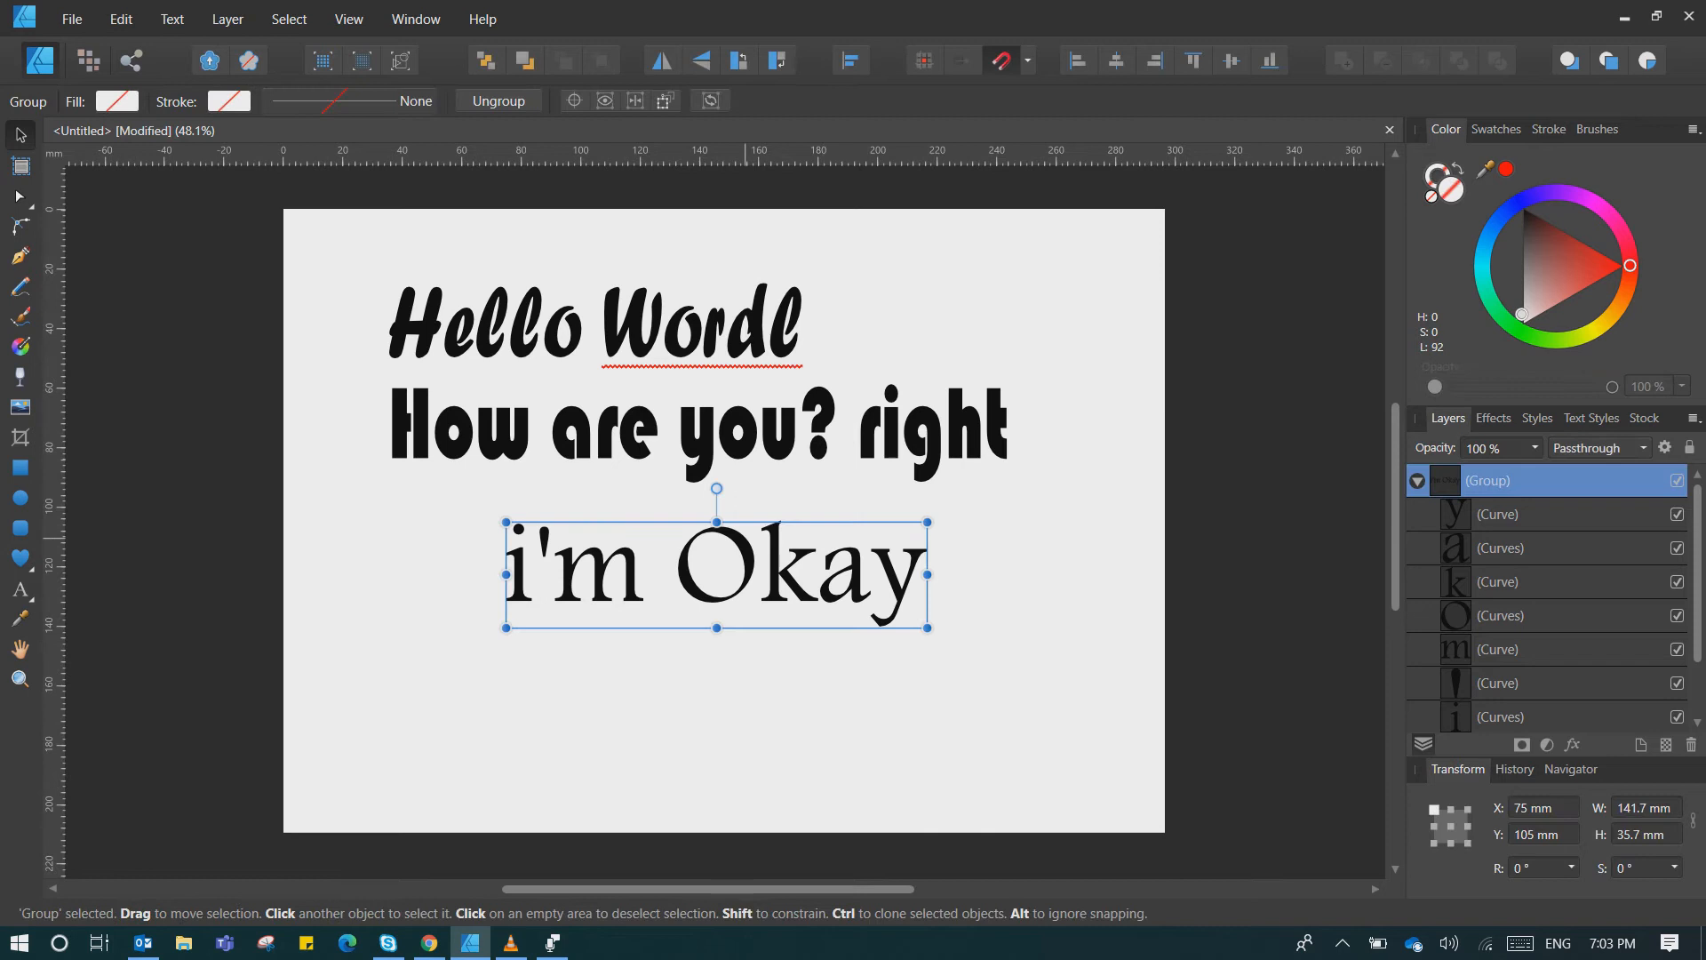
- Stretch the letter O in the "i'm Okay" curves vertically to about 60.5 mm tall and raise the letter a to about Y 95.7 mm
double_click(745, 545)
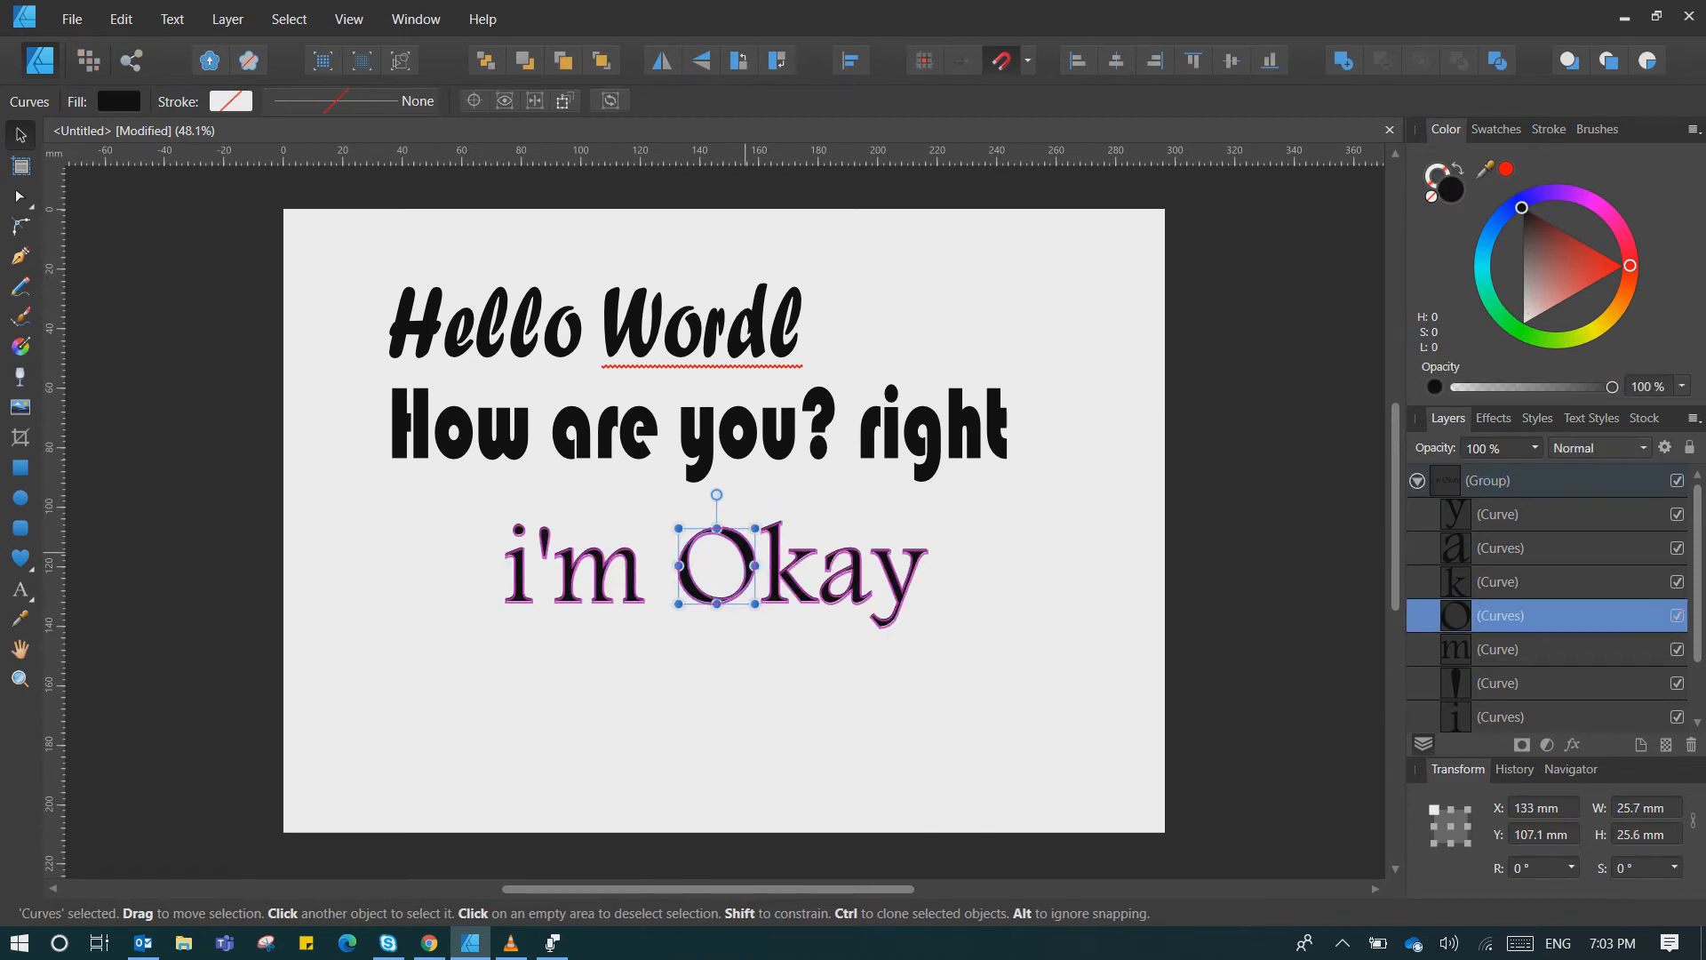
left_click_drag(718, 528, 729, 490)
left_click_drag(716, 603, 724, 667)
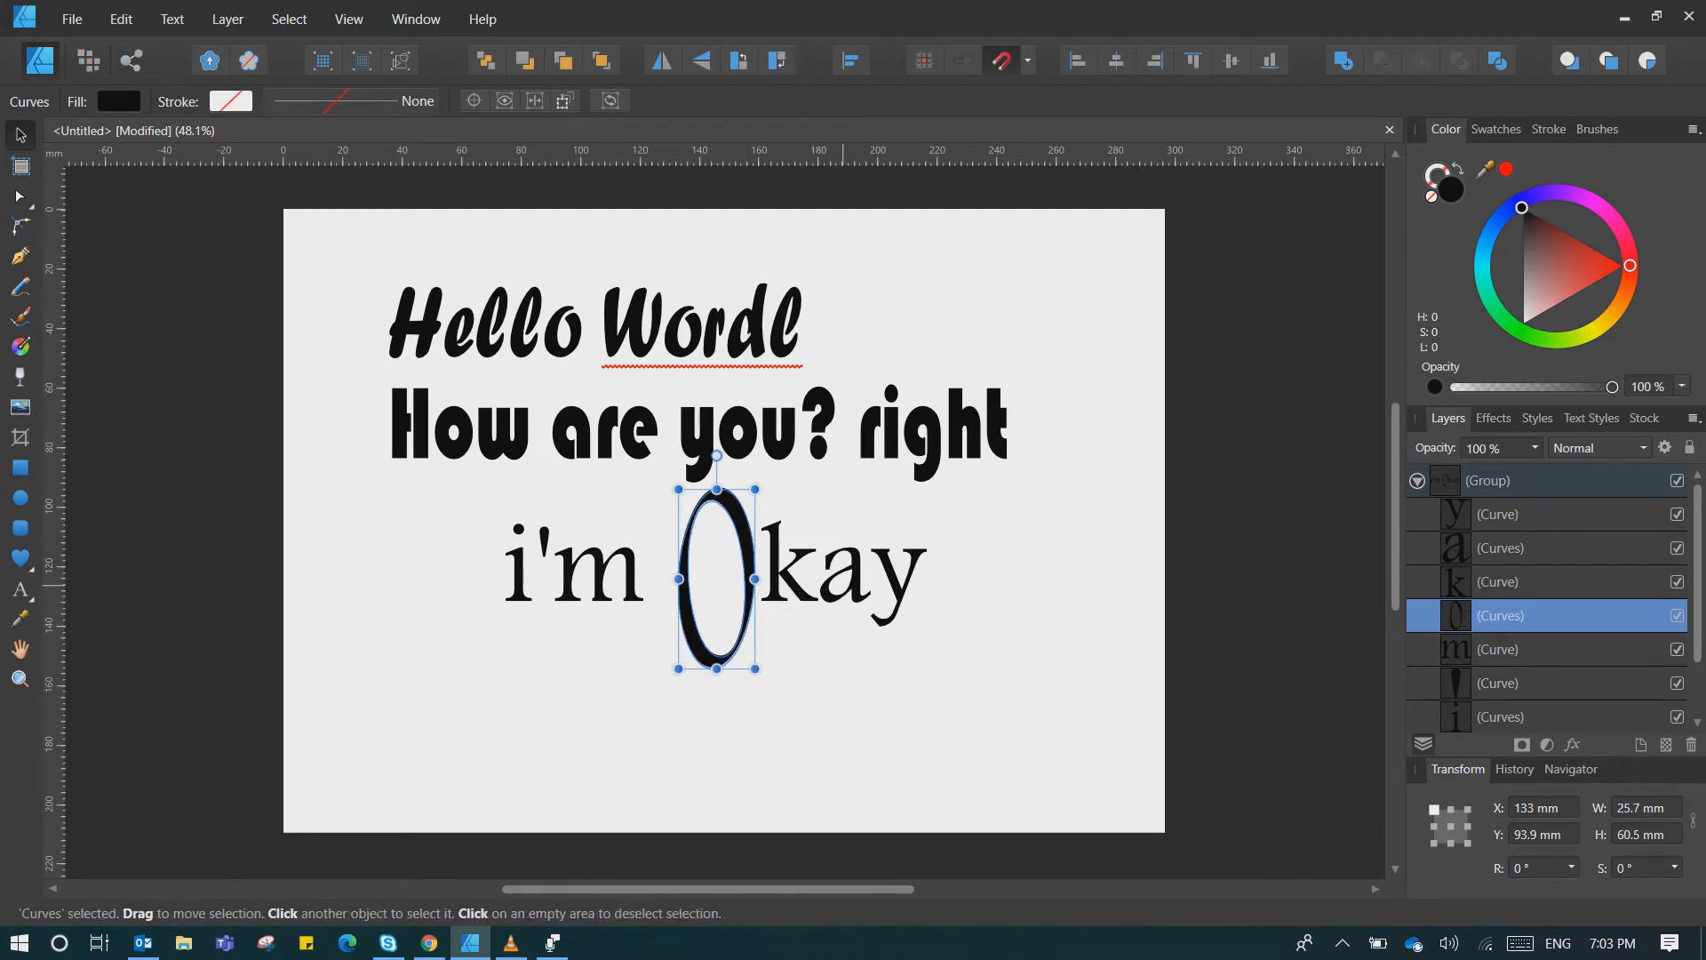
left_click(845, 573)
left_click_drag(844, 573, 842, 519)
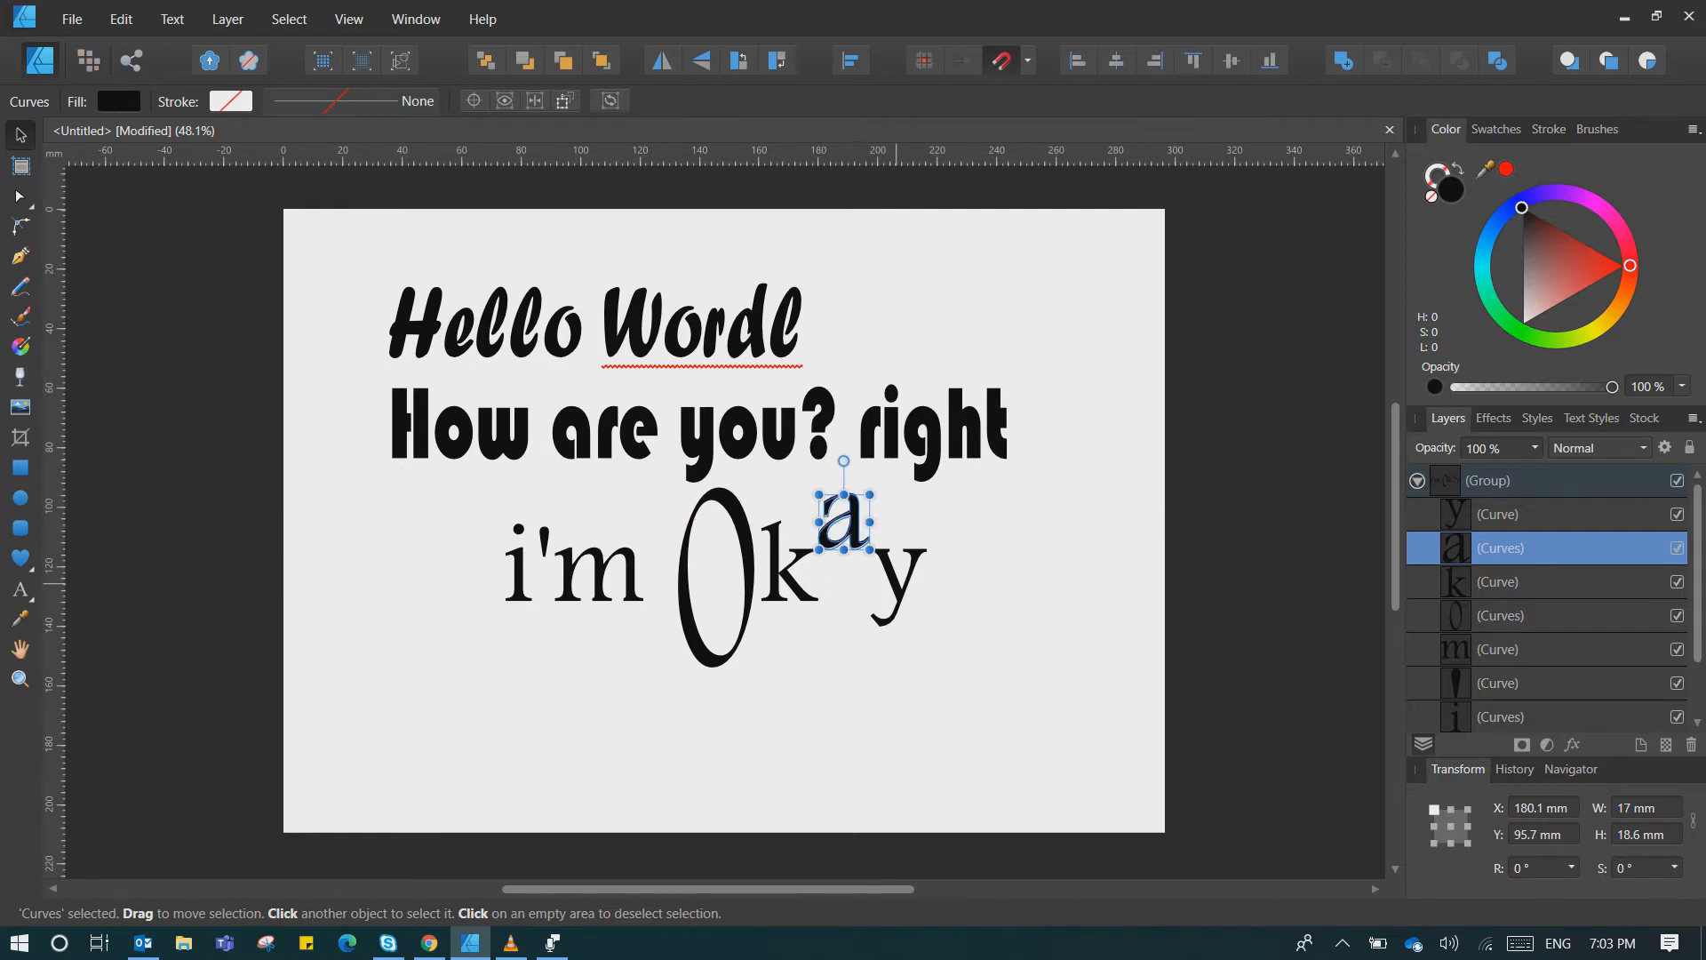
left_click(897, 584)
left_click(934, 573)
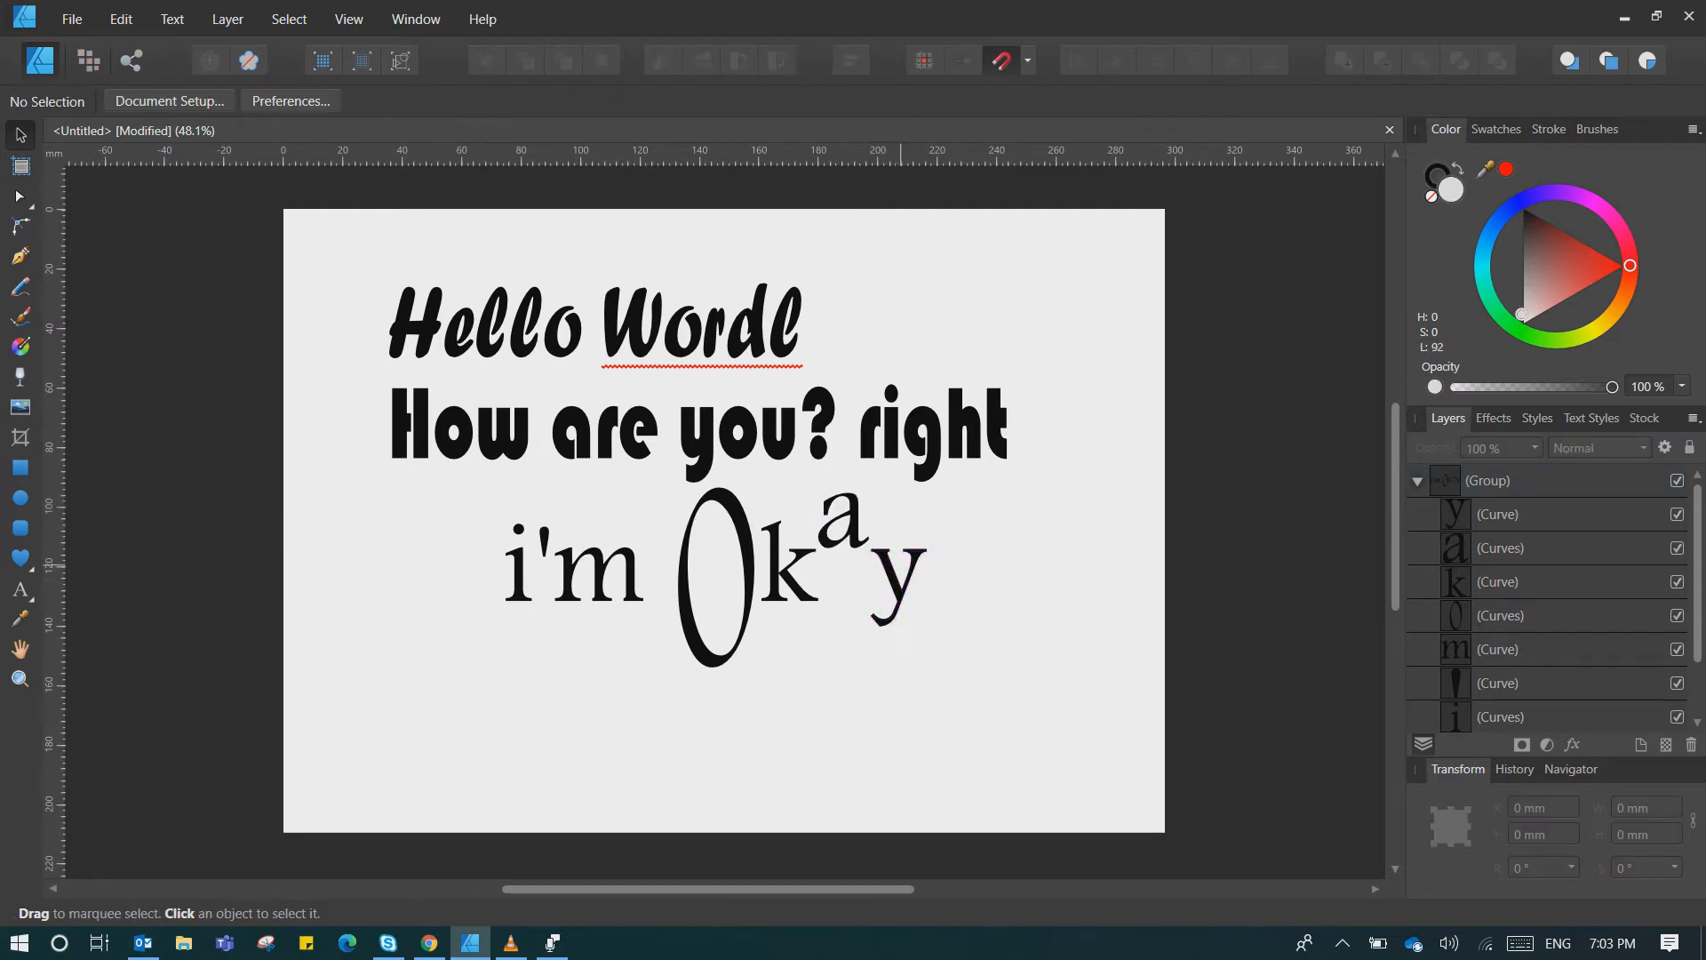
- Fill the whole "i'm Okay" group with red, recolour the letter O blue and the letter a green, and deselect
left_click(735, 569)
left_click(1610, 261)
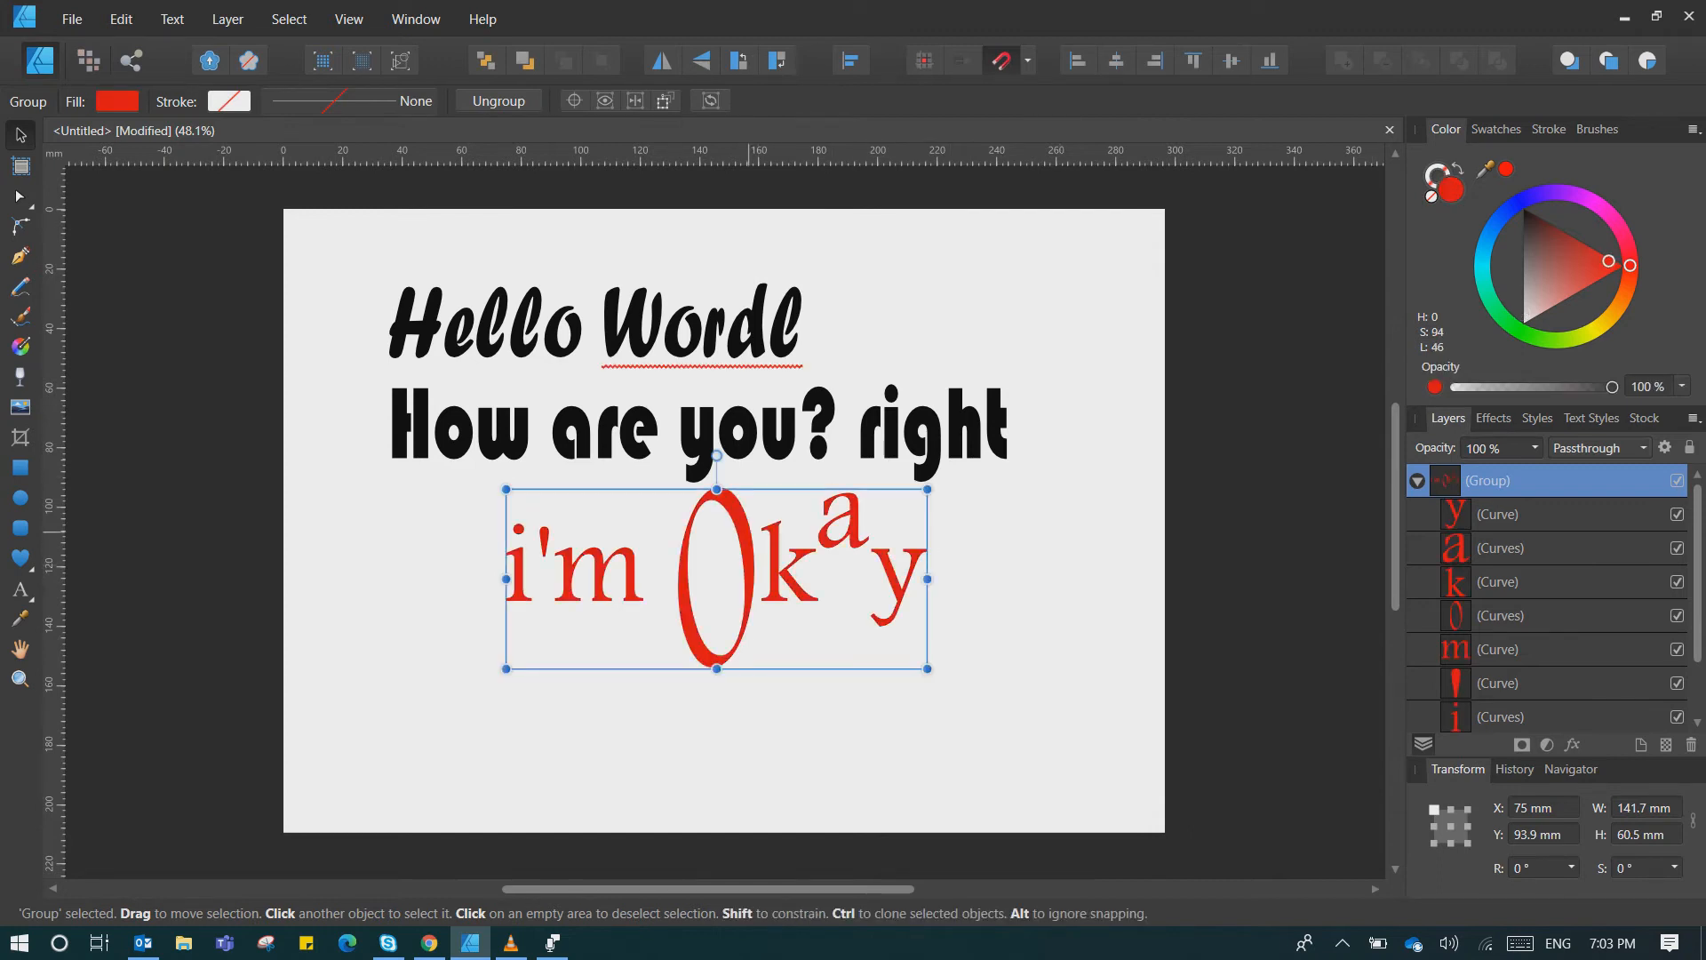
double_click(749, 532)
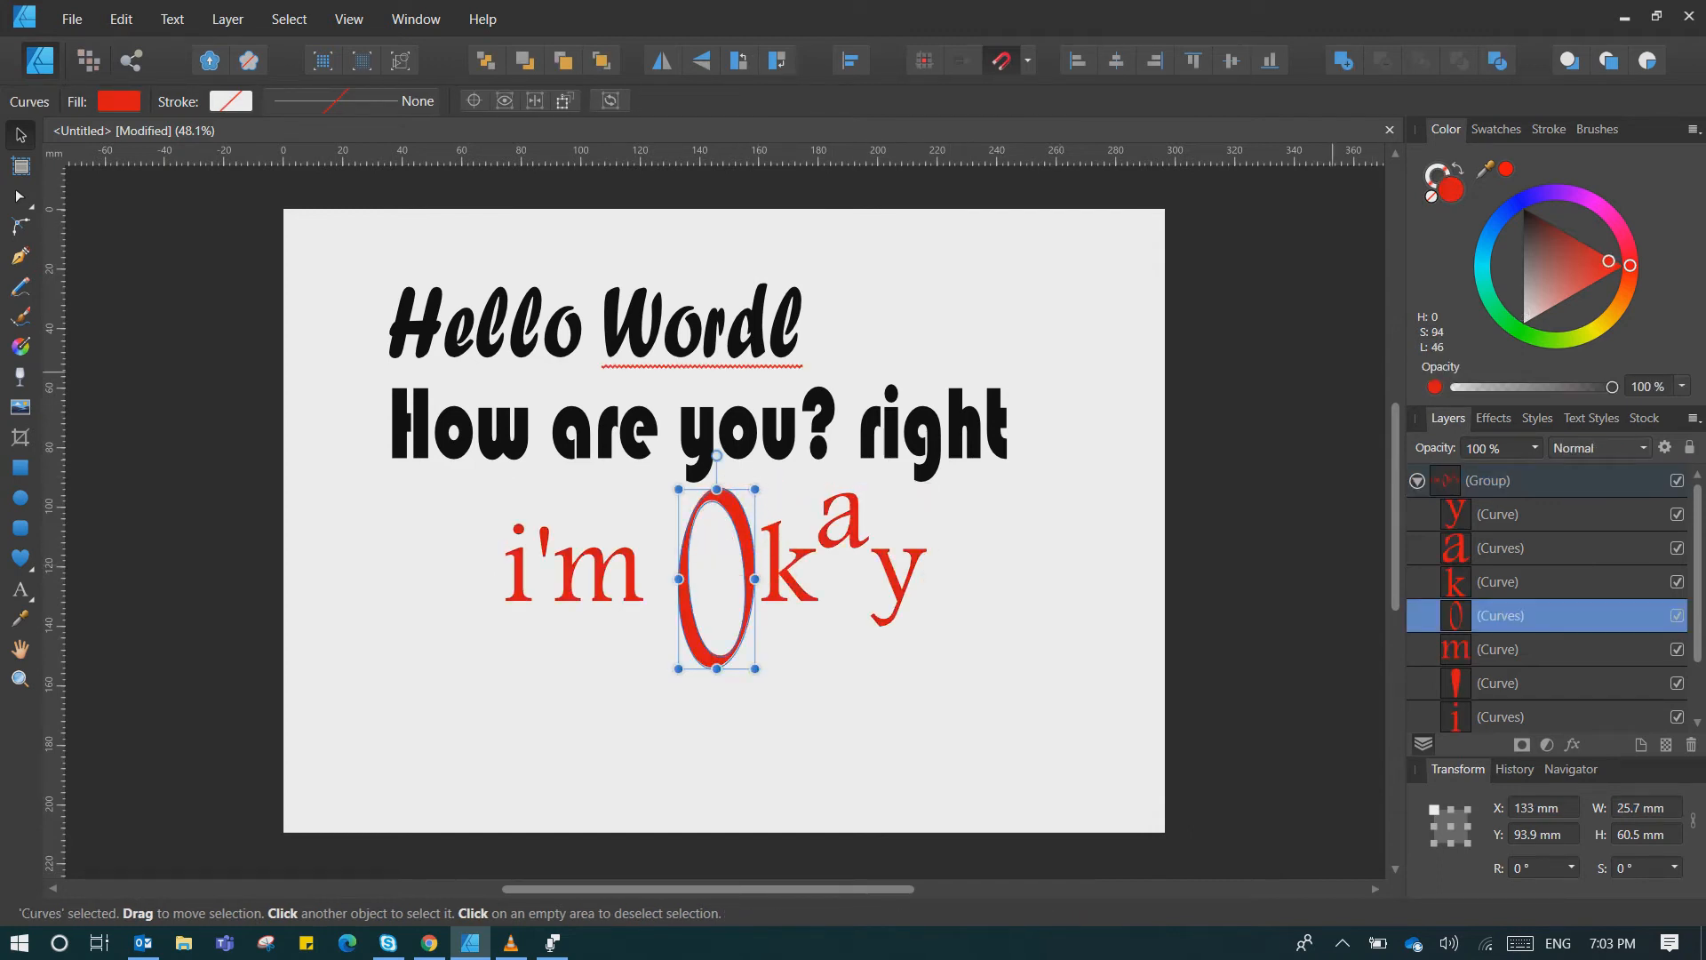
left_click(1511, 208)
left_click(855, 527)
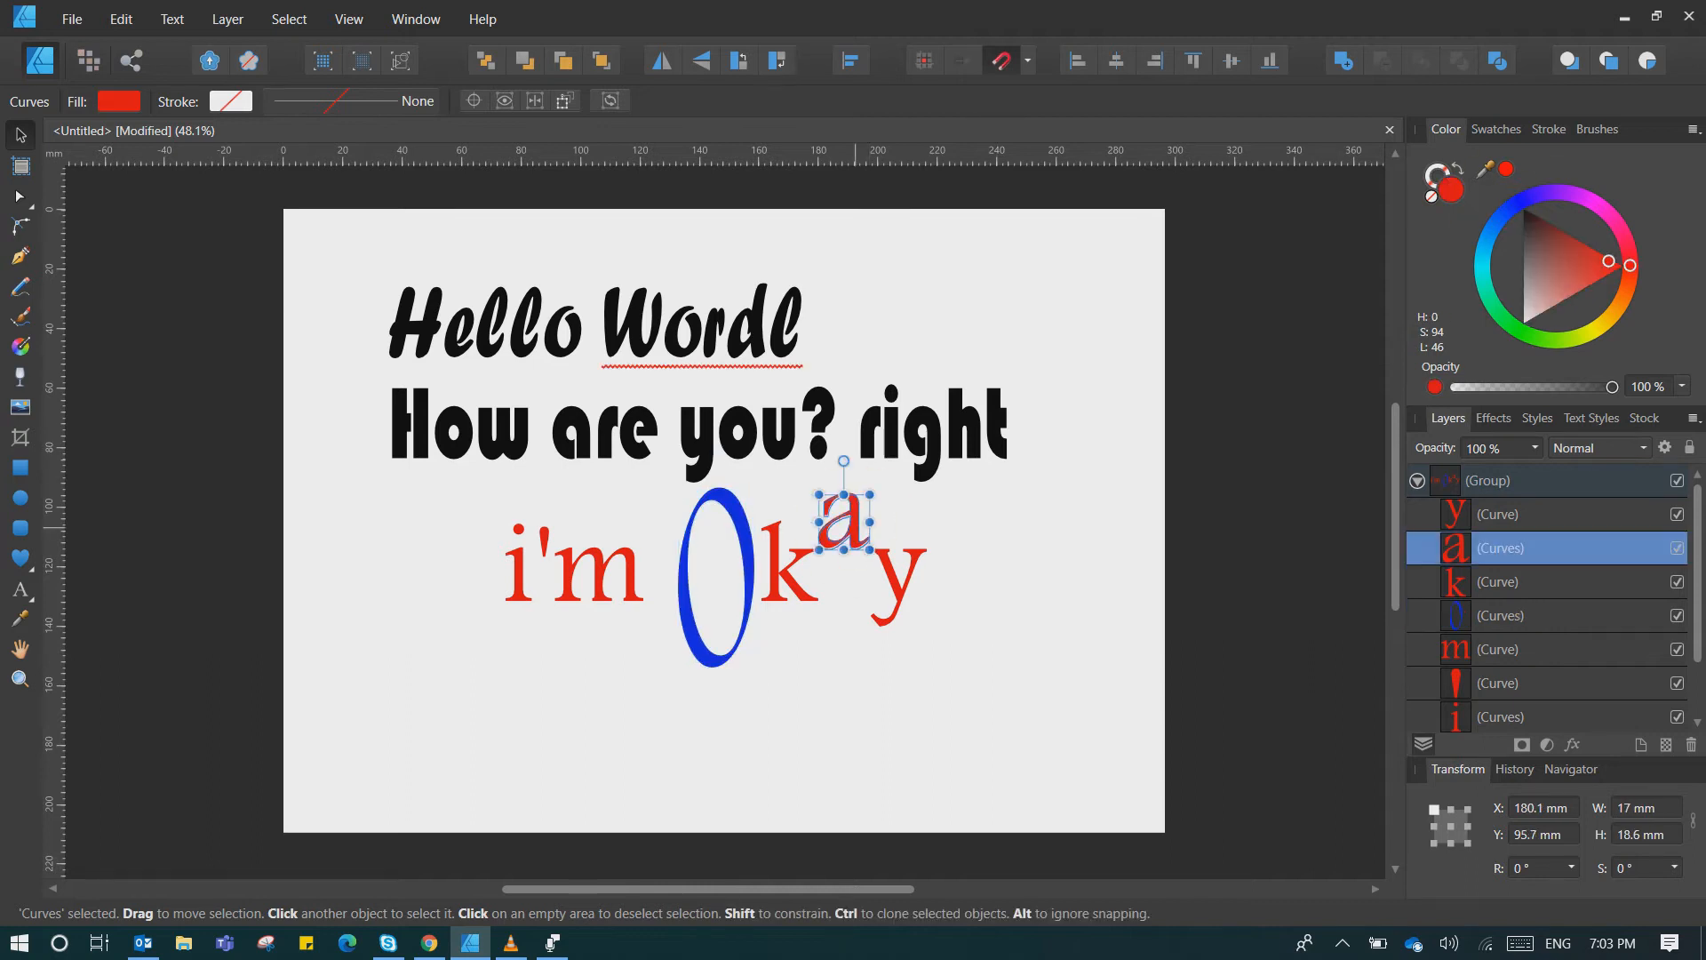
left_click(1520, 331)
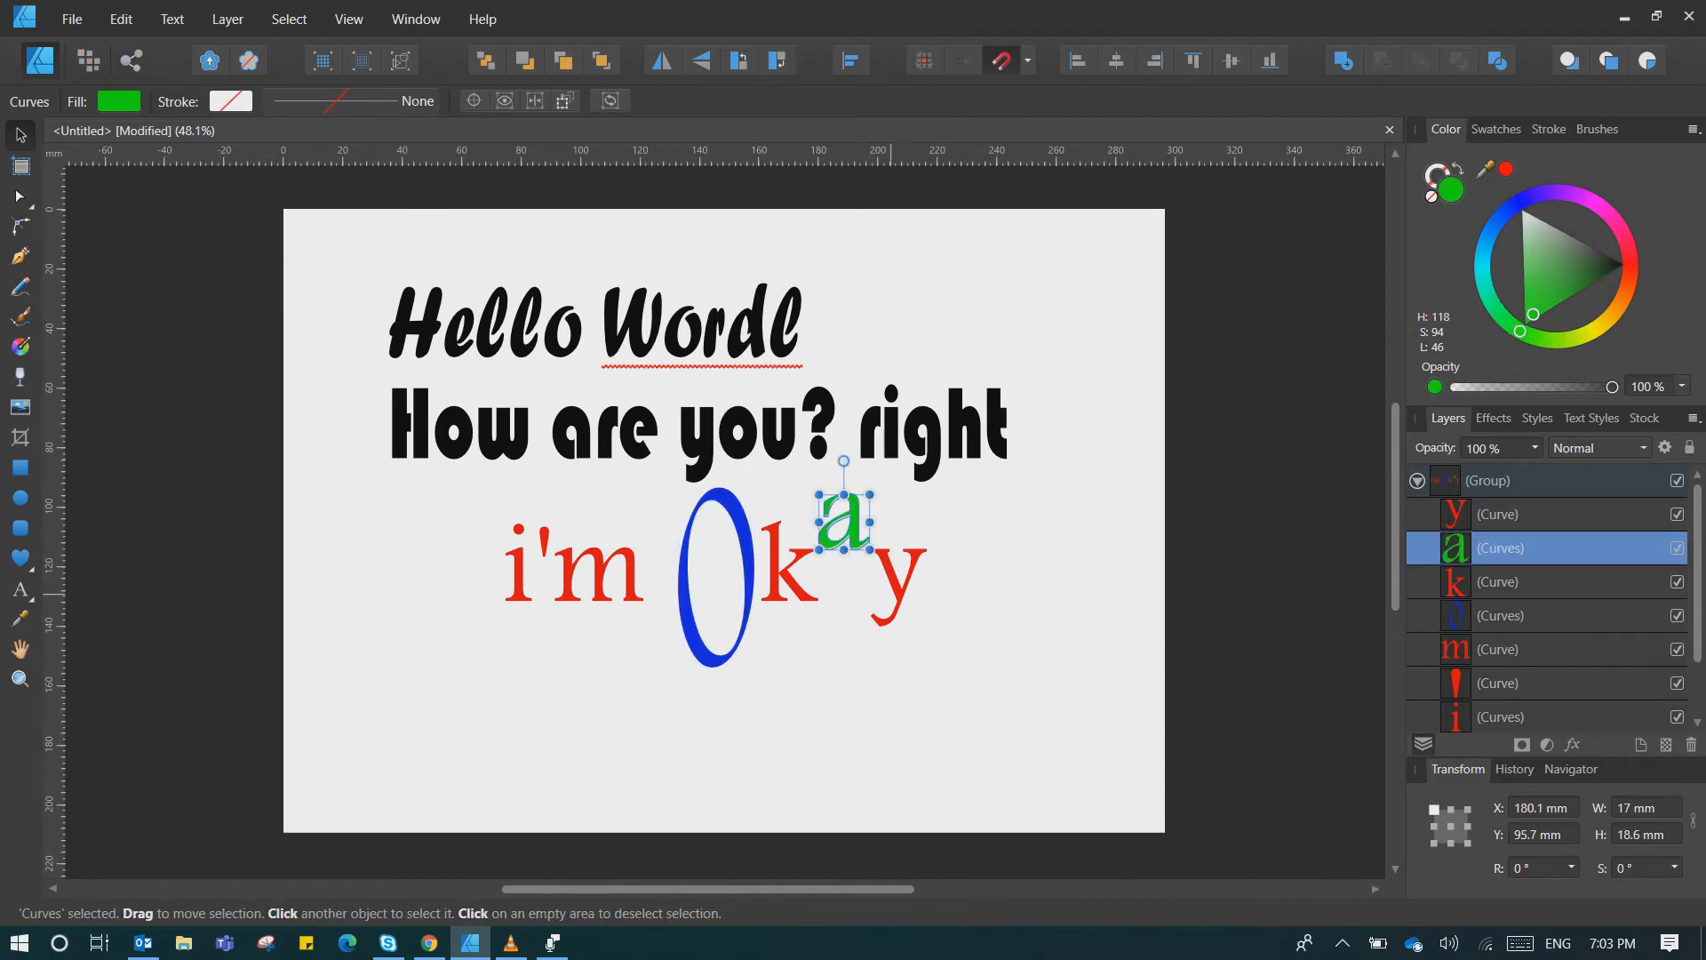
left_click(718, 794)
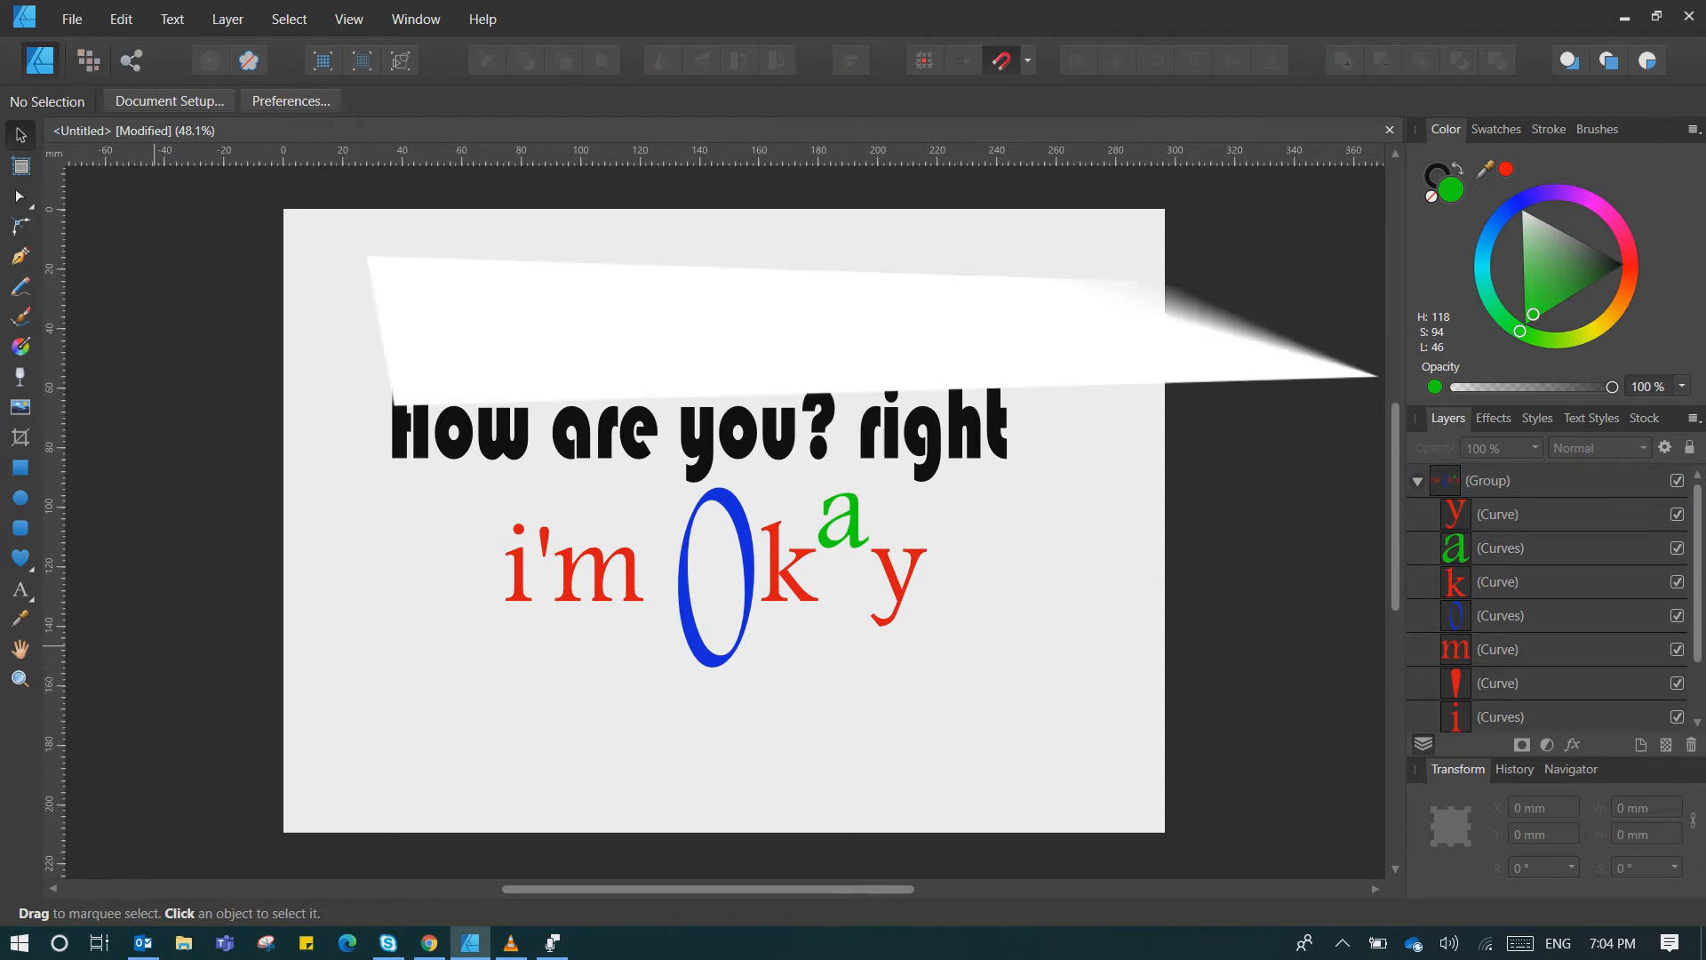
- Create a new blank landscape document
left_click(30, 595)
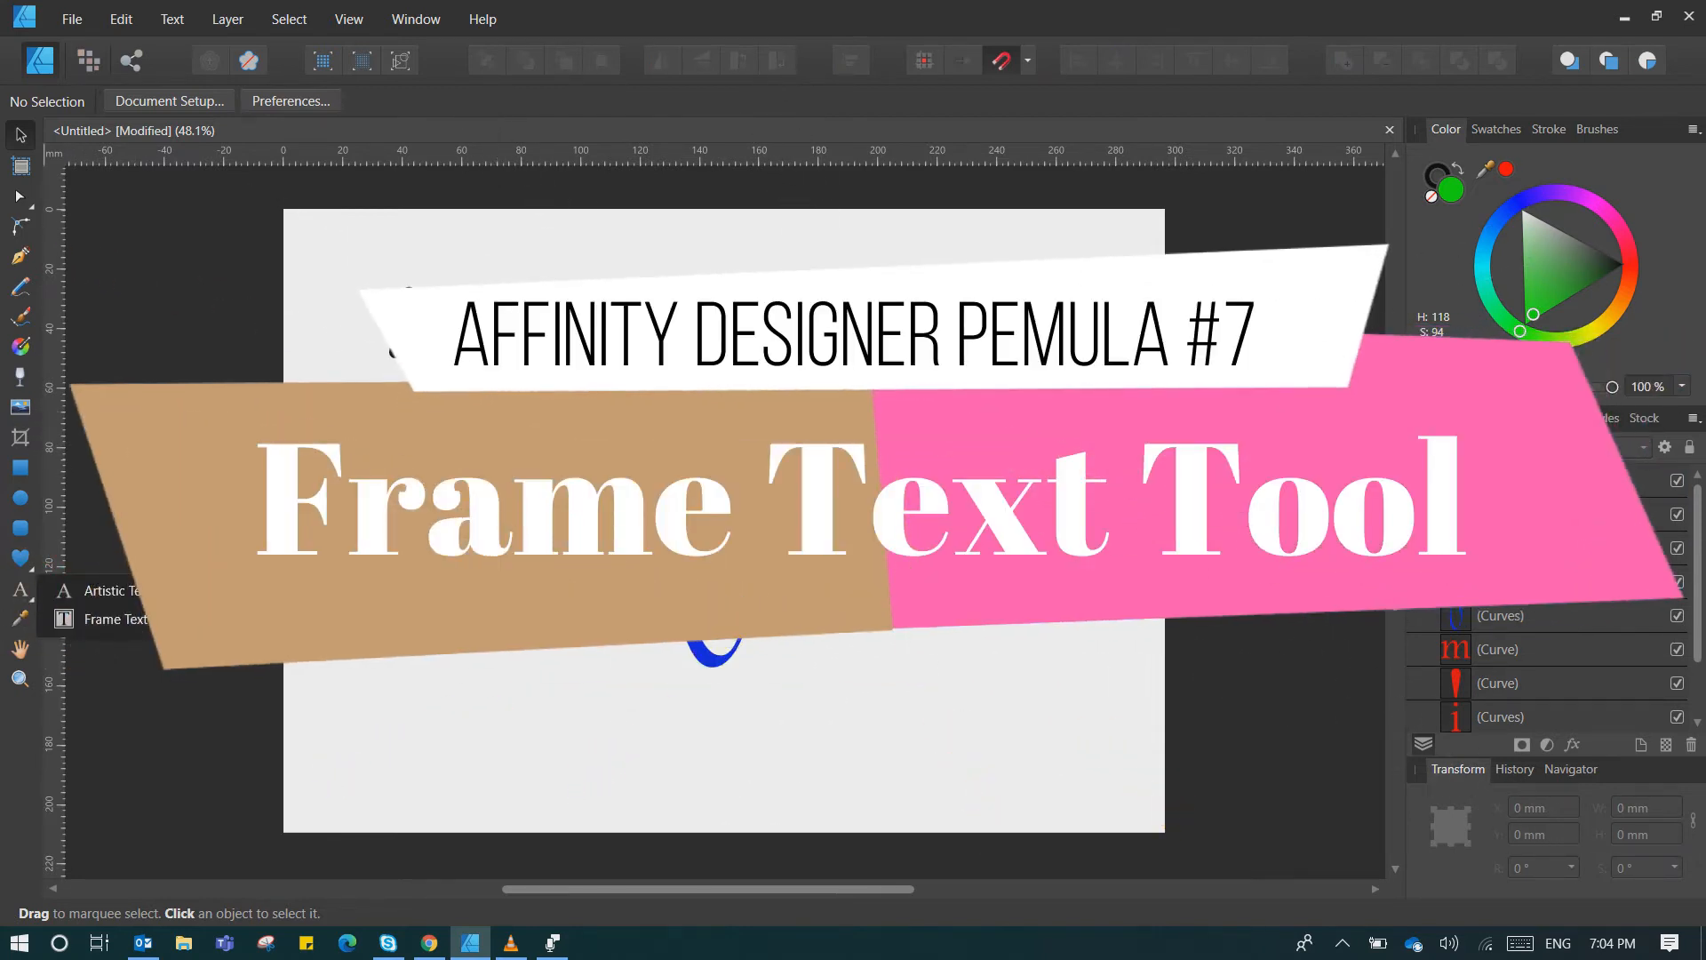
left_click(80, 19)
left_click(90, 70)
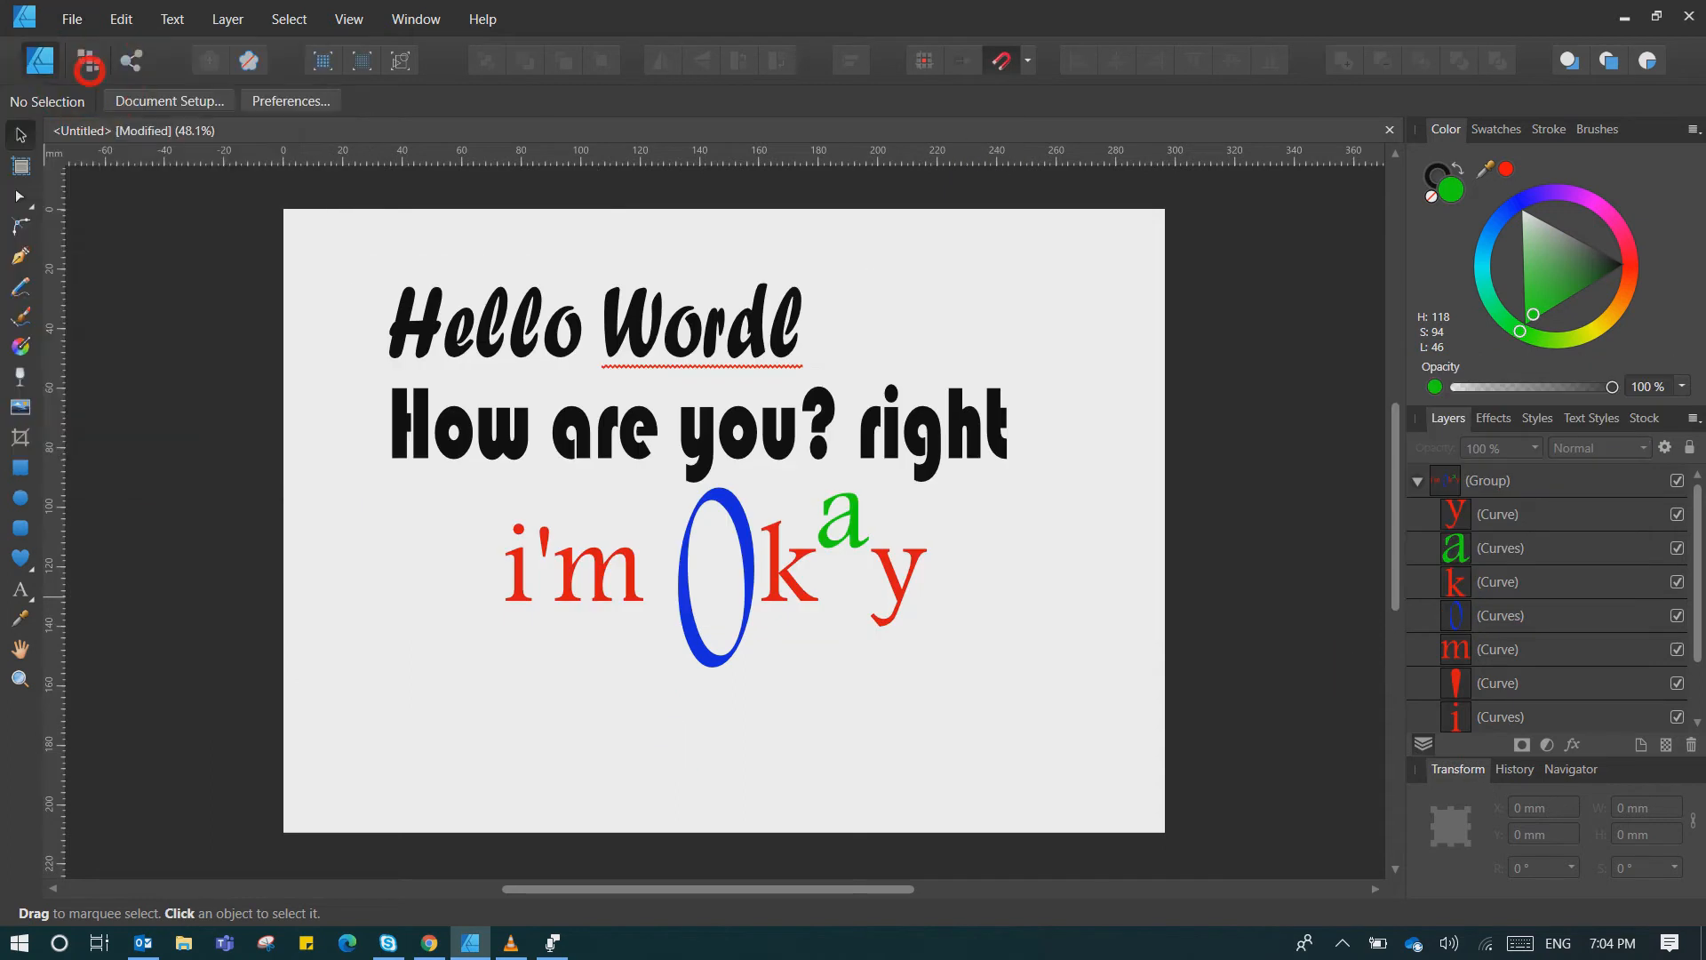
double_click(552, 262)
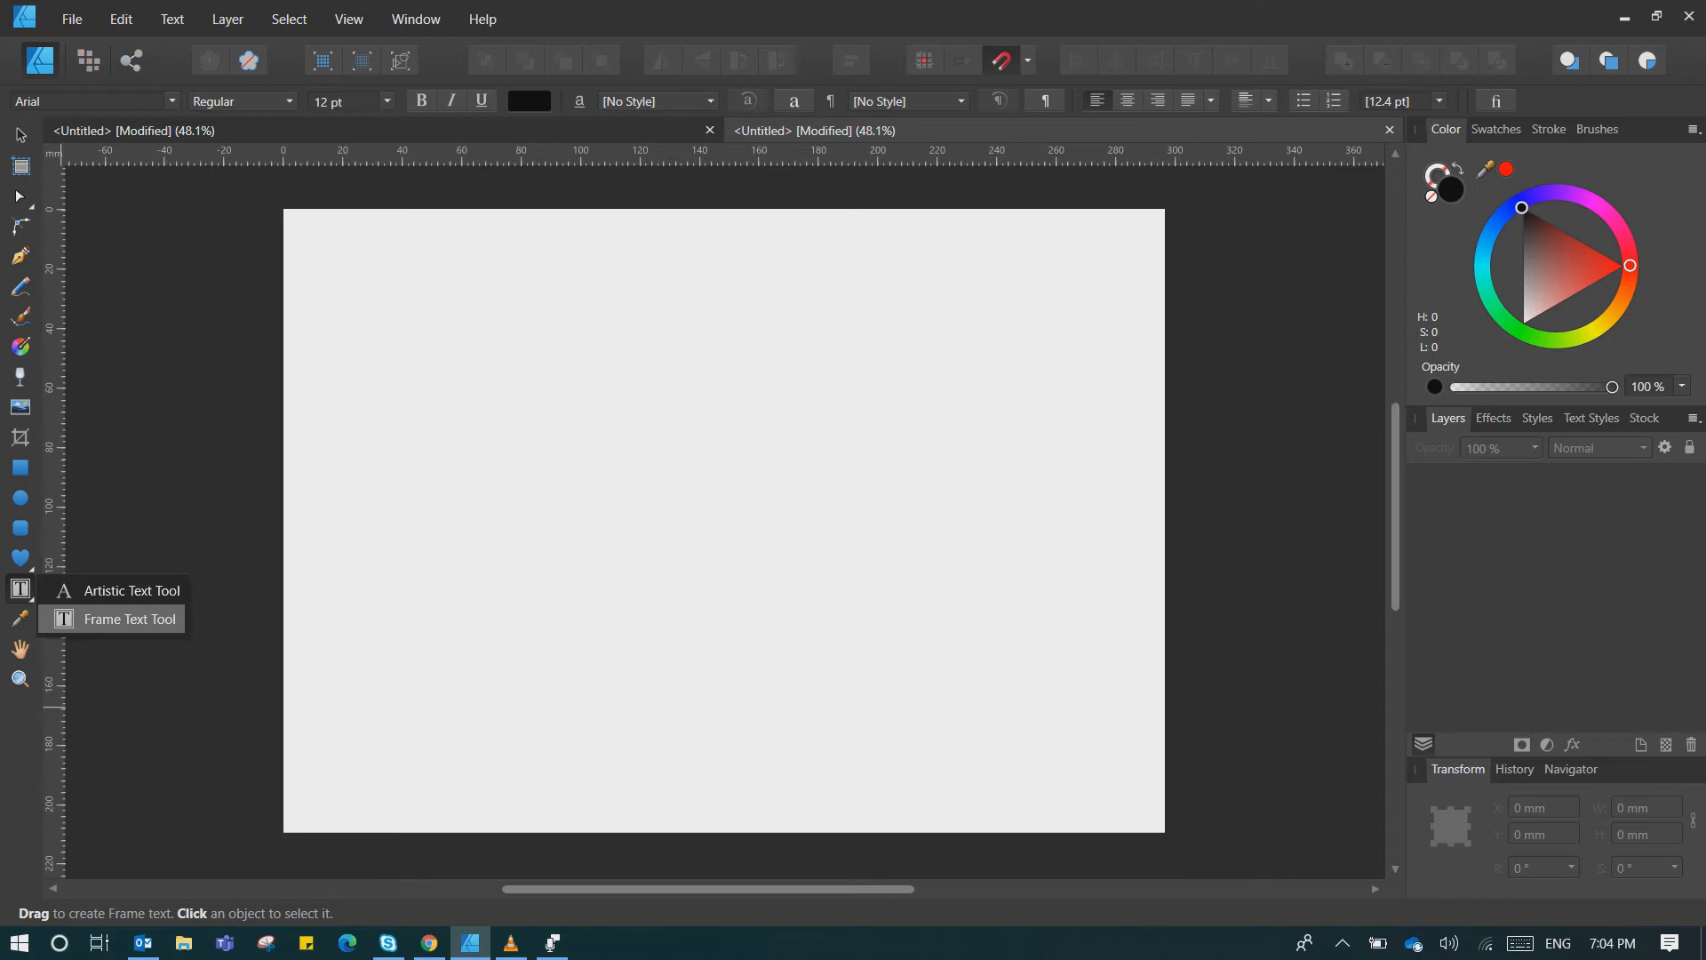
- Draw a text frame about 115.4 × 129.7 mm near the page's upper-left corner and enter "mnsd tiskakfj sdjkhlasdhasd"
left_click(91, 619)
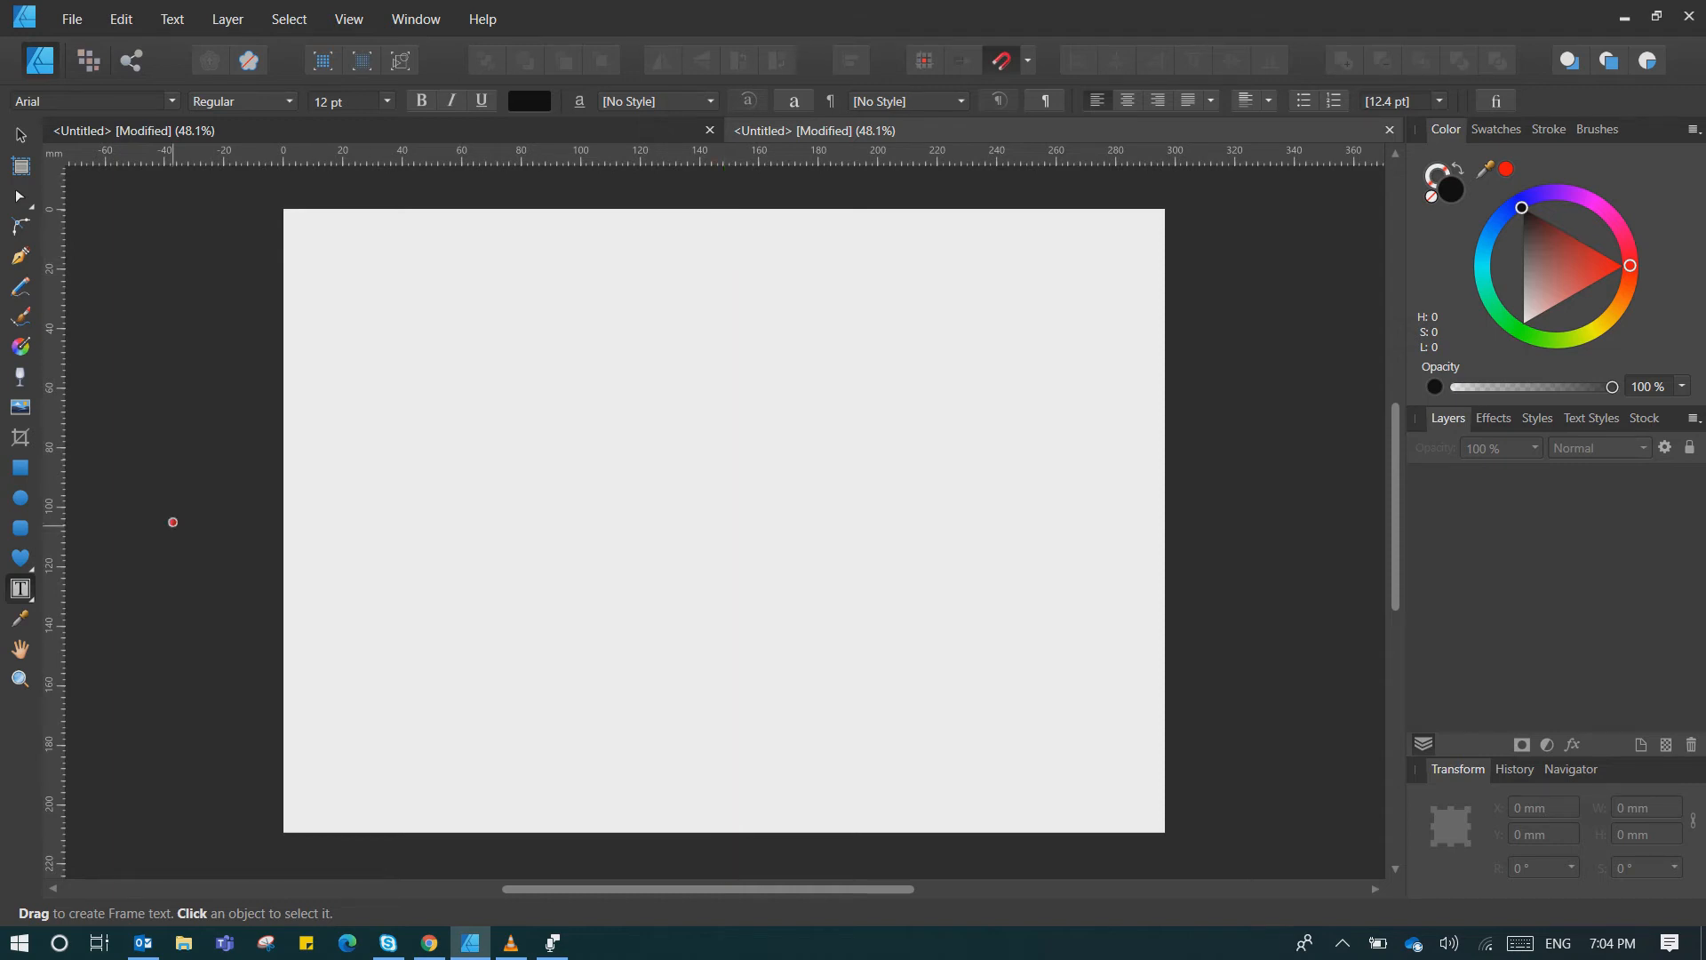
left_click(21, 588)
left_click(118, 619)
left_click_drag(327, 236, 670, 620)
type("mnsd tiskakfj sdjkhlasdhasd")
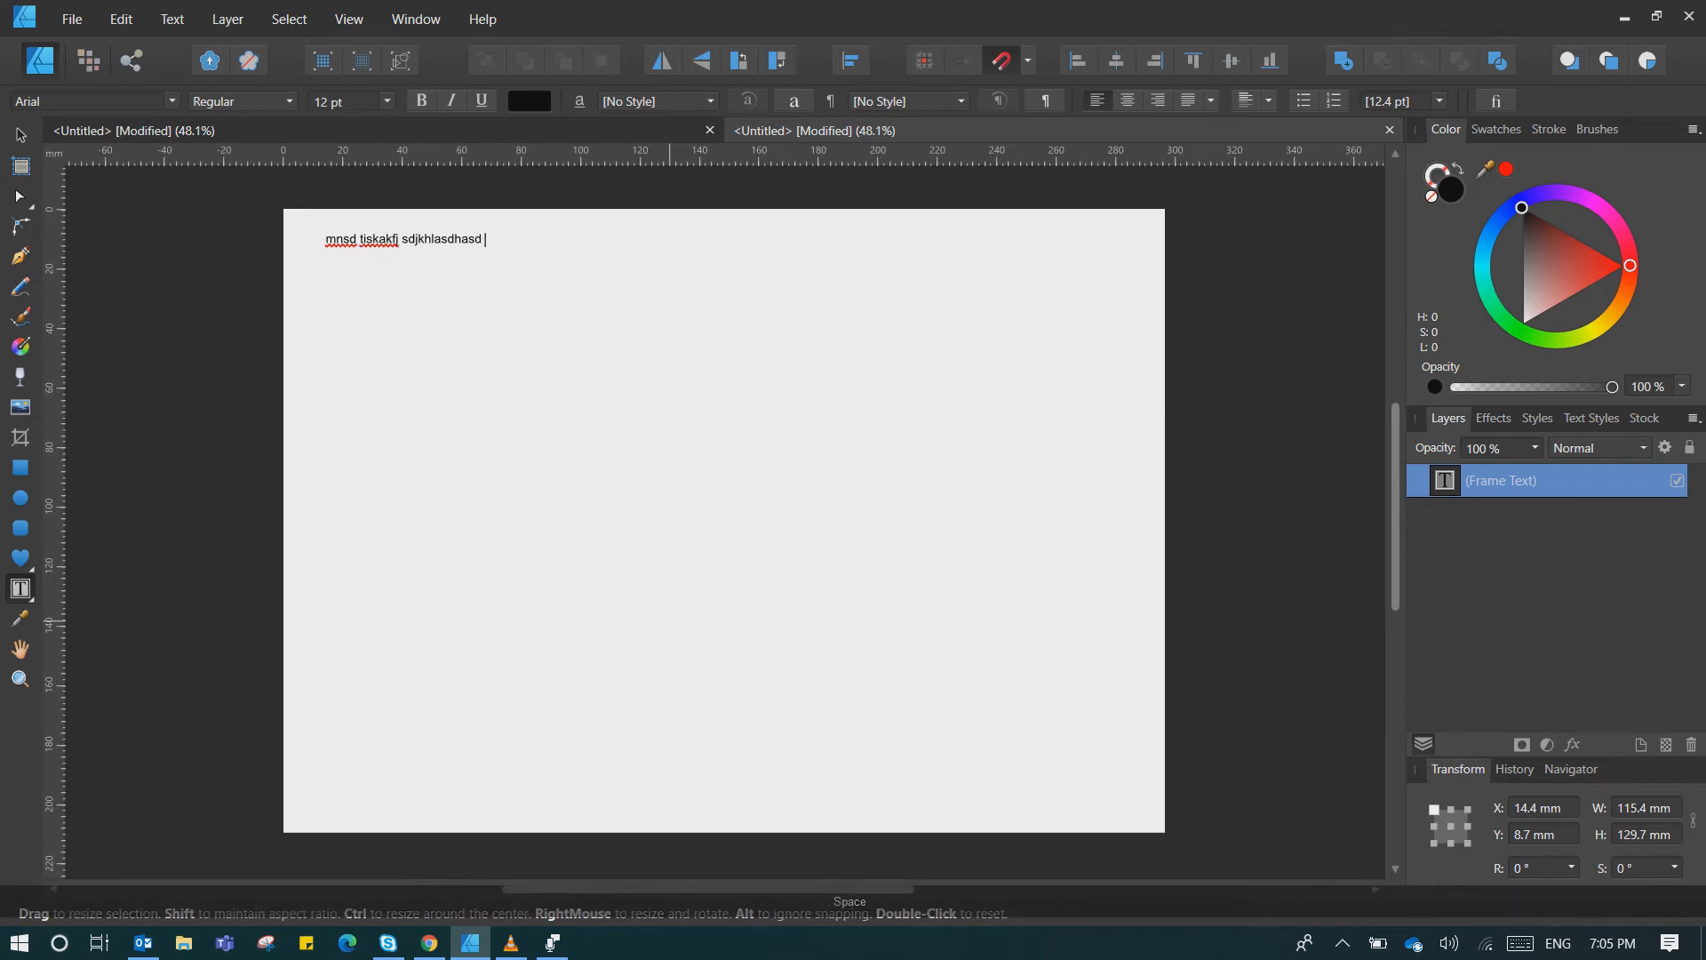
key("Escape")
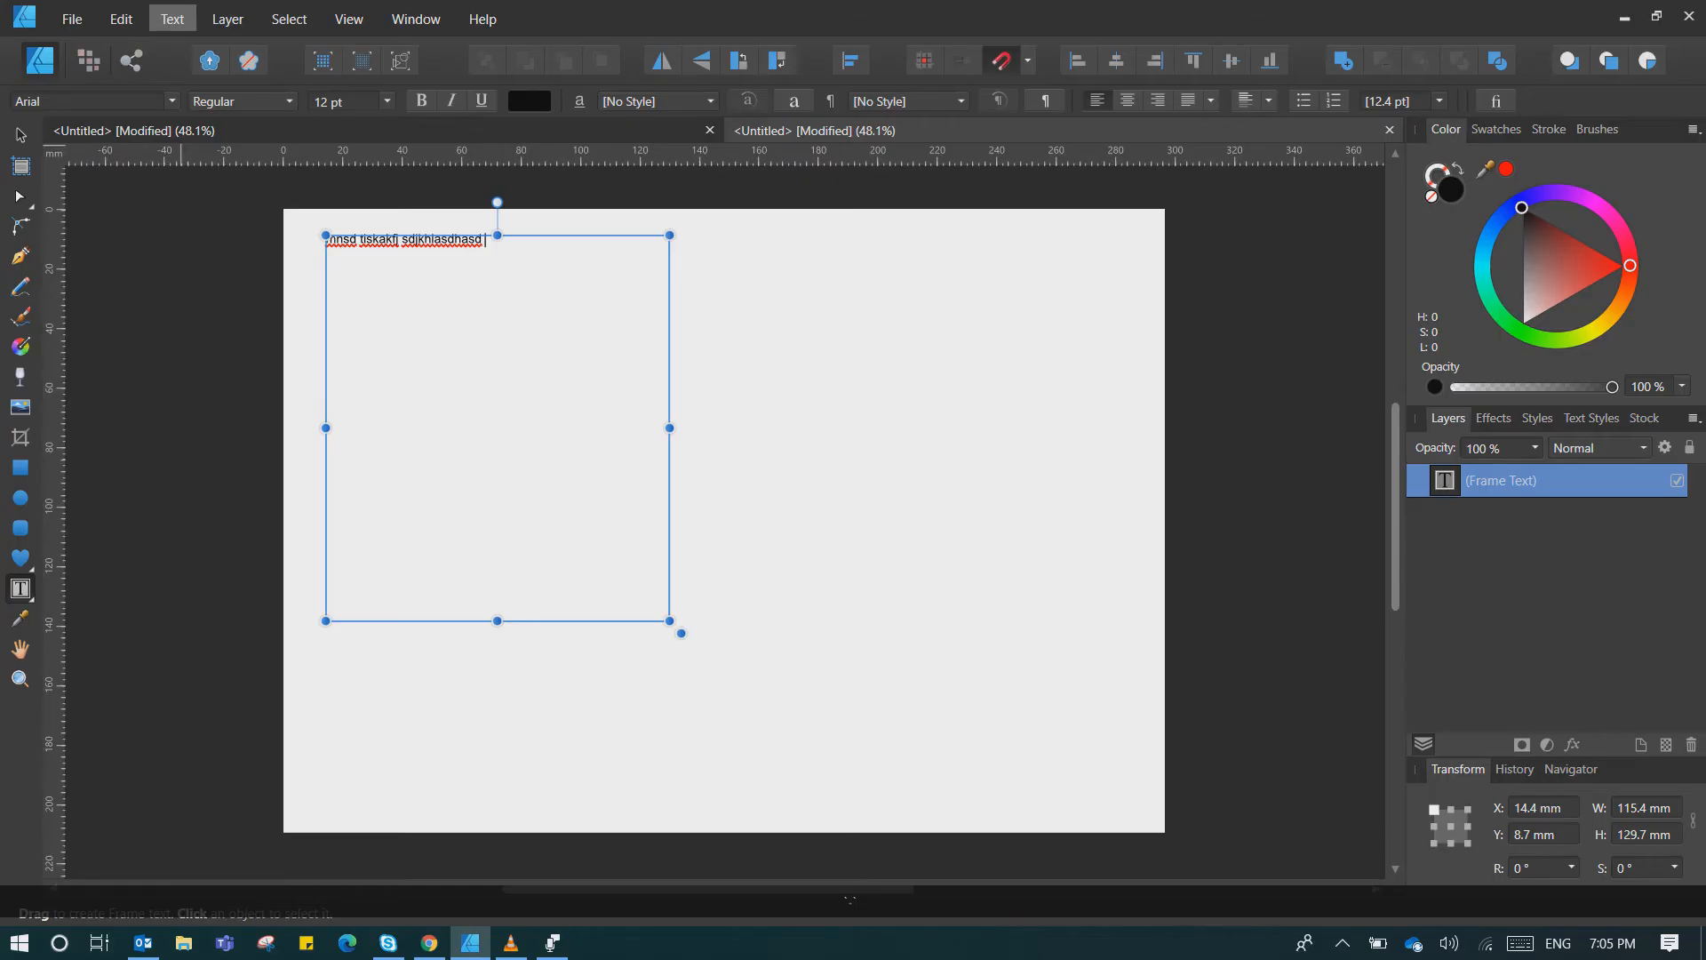
- Insert filler text after the typed words in the frame and extend the frame downward to about 193.1 mm tall
left_click(172, 18)
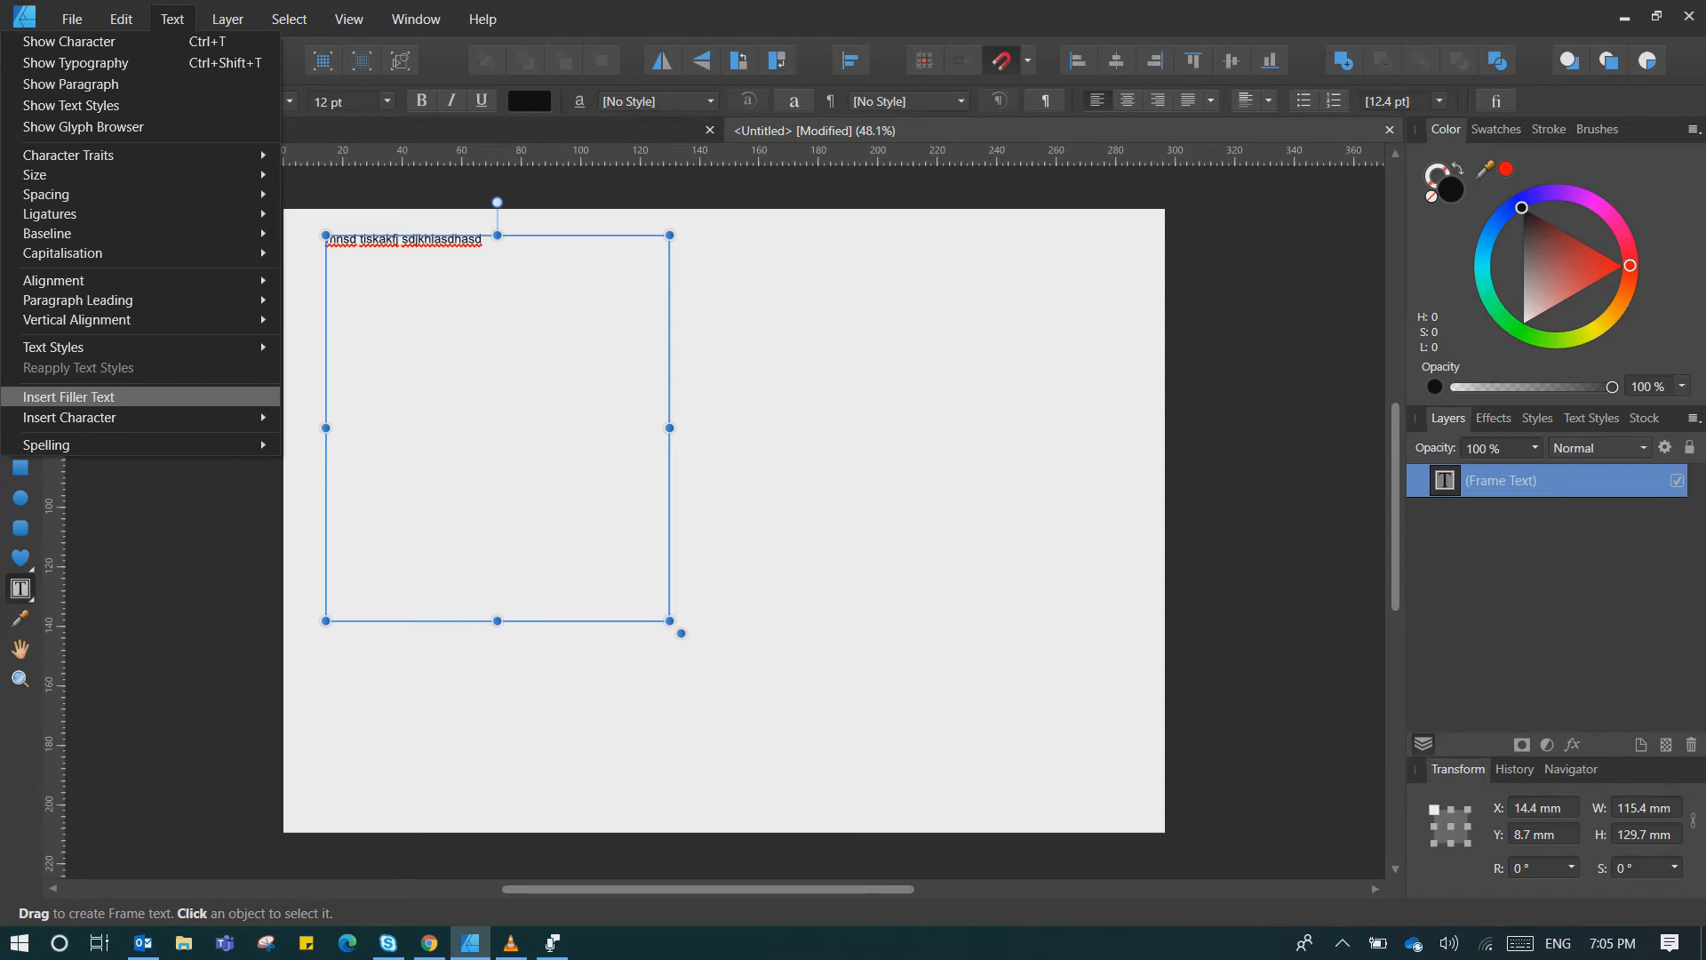
left_click(172, 396)
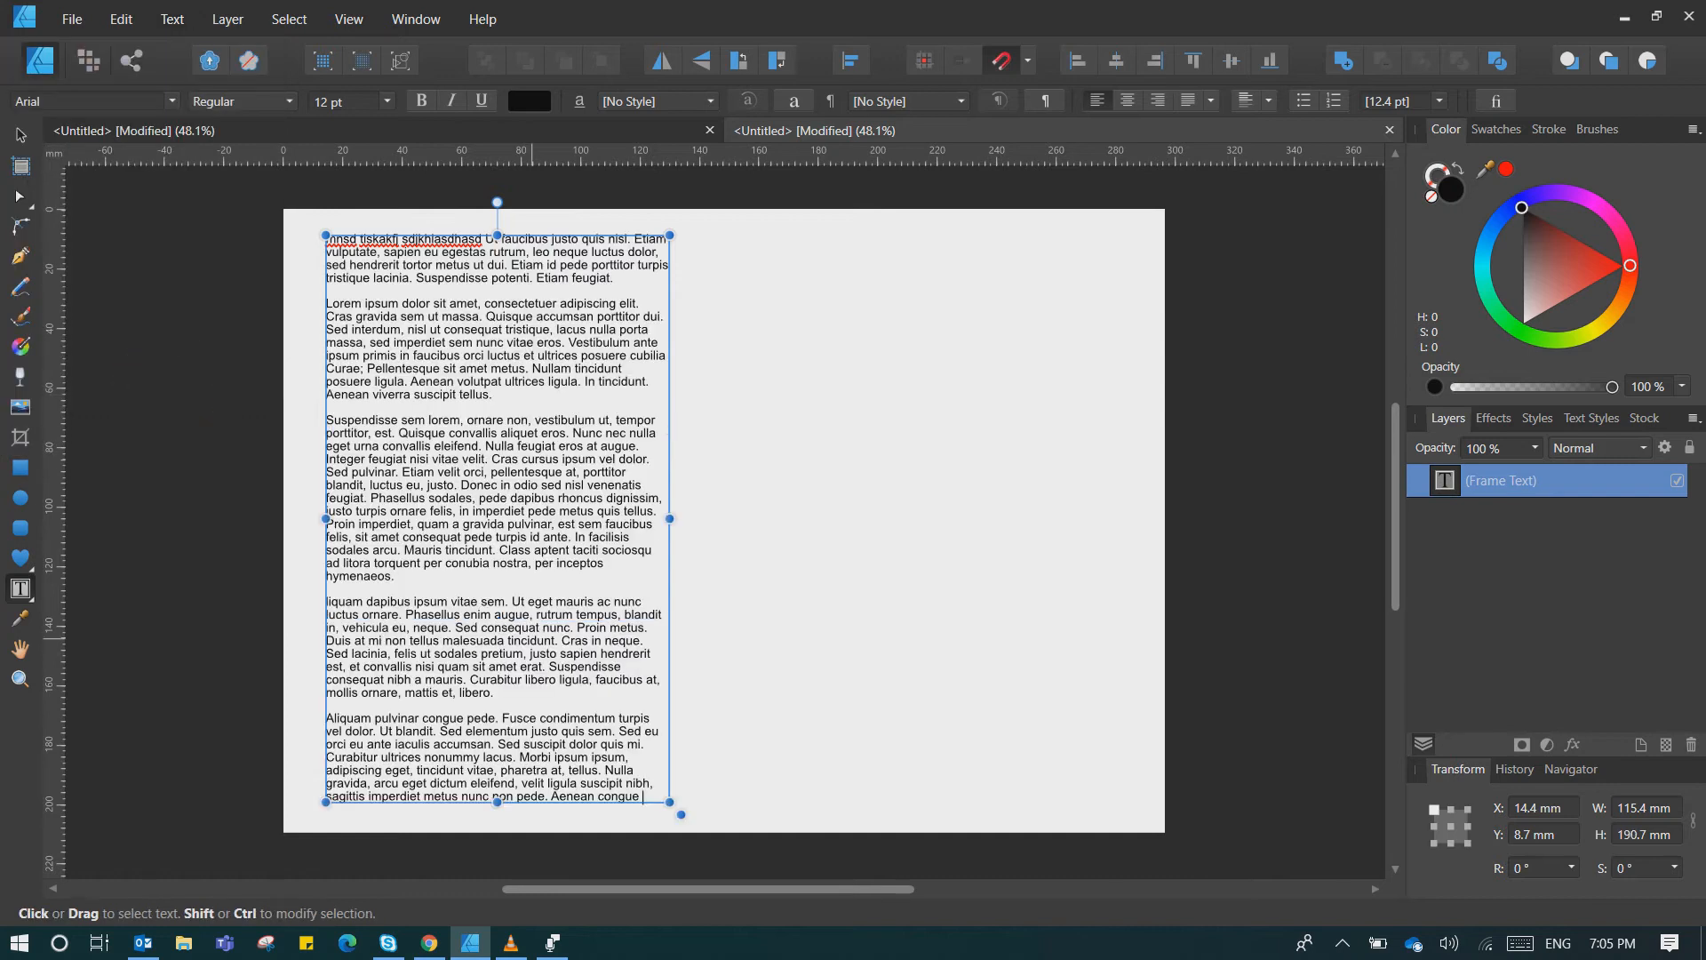
key("ctrl+z")
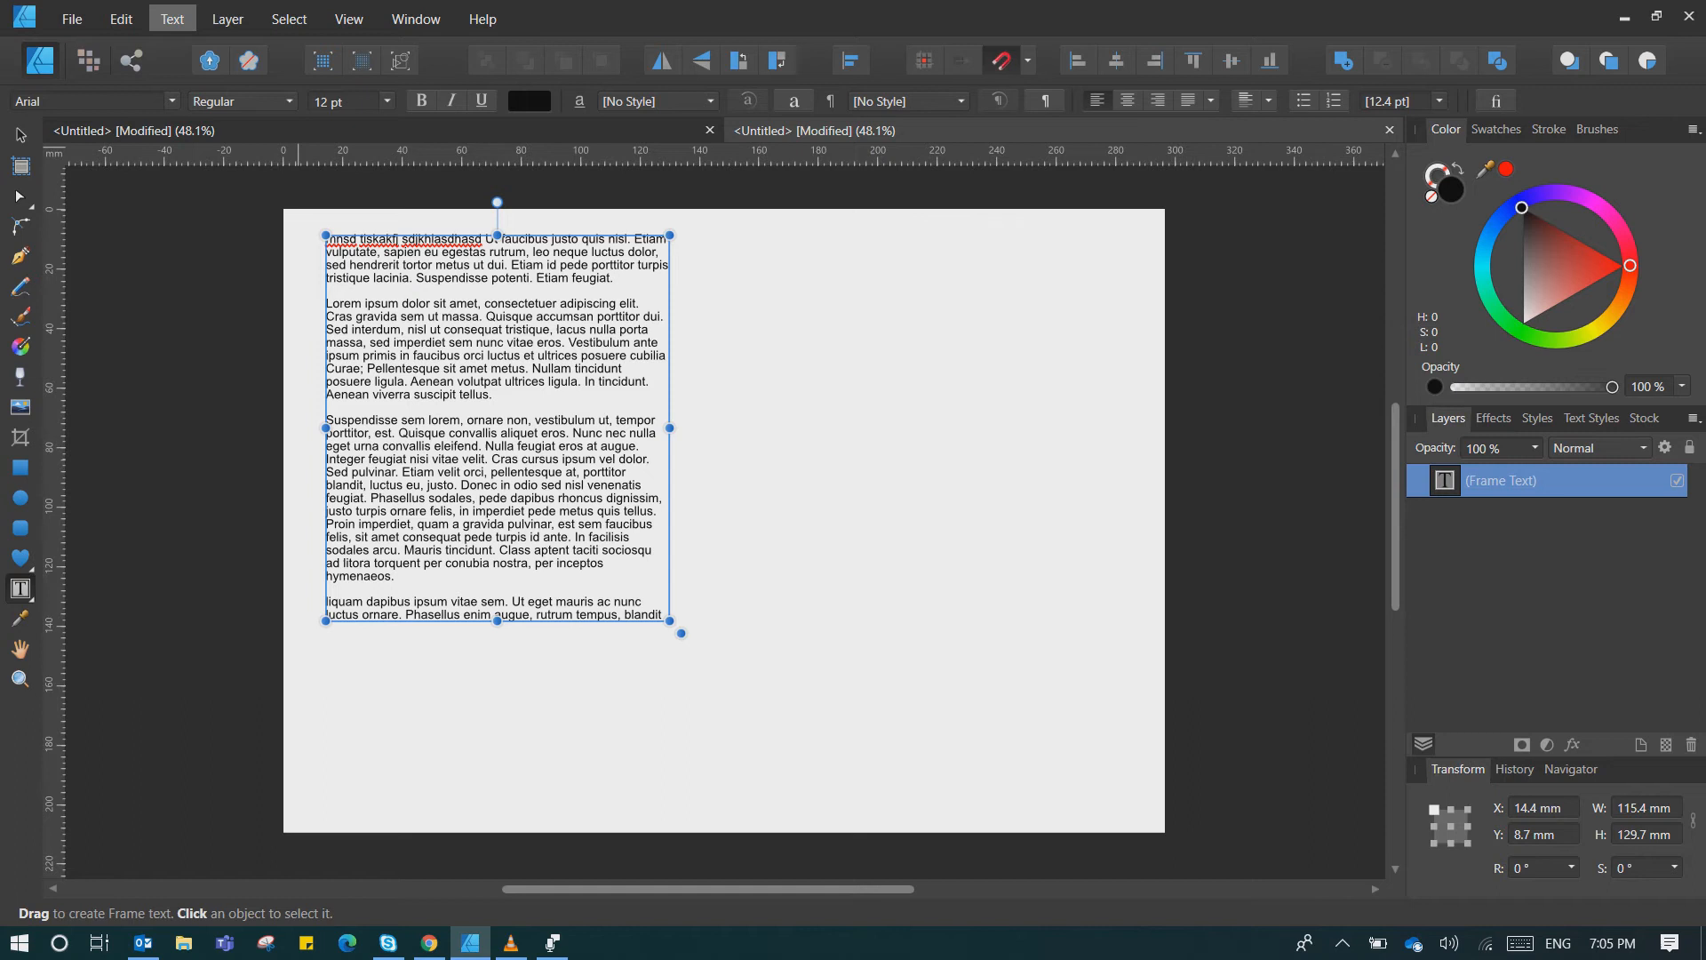
left_click_drag(498, 620, 498, 809)
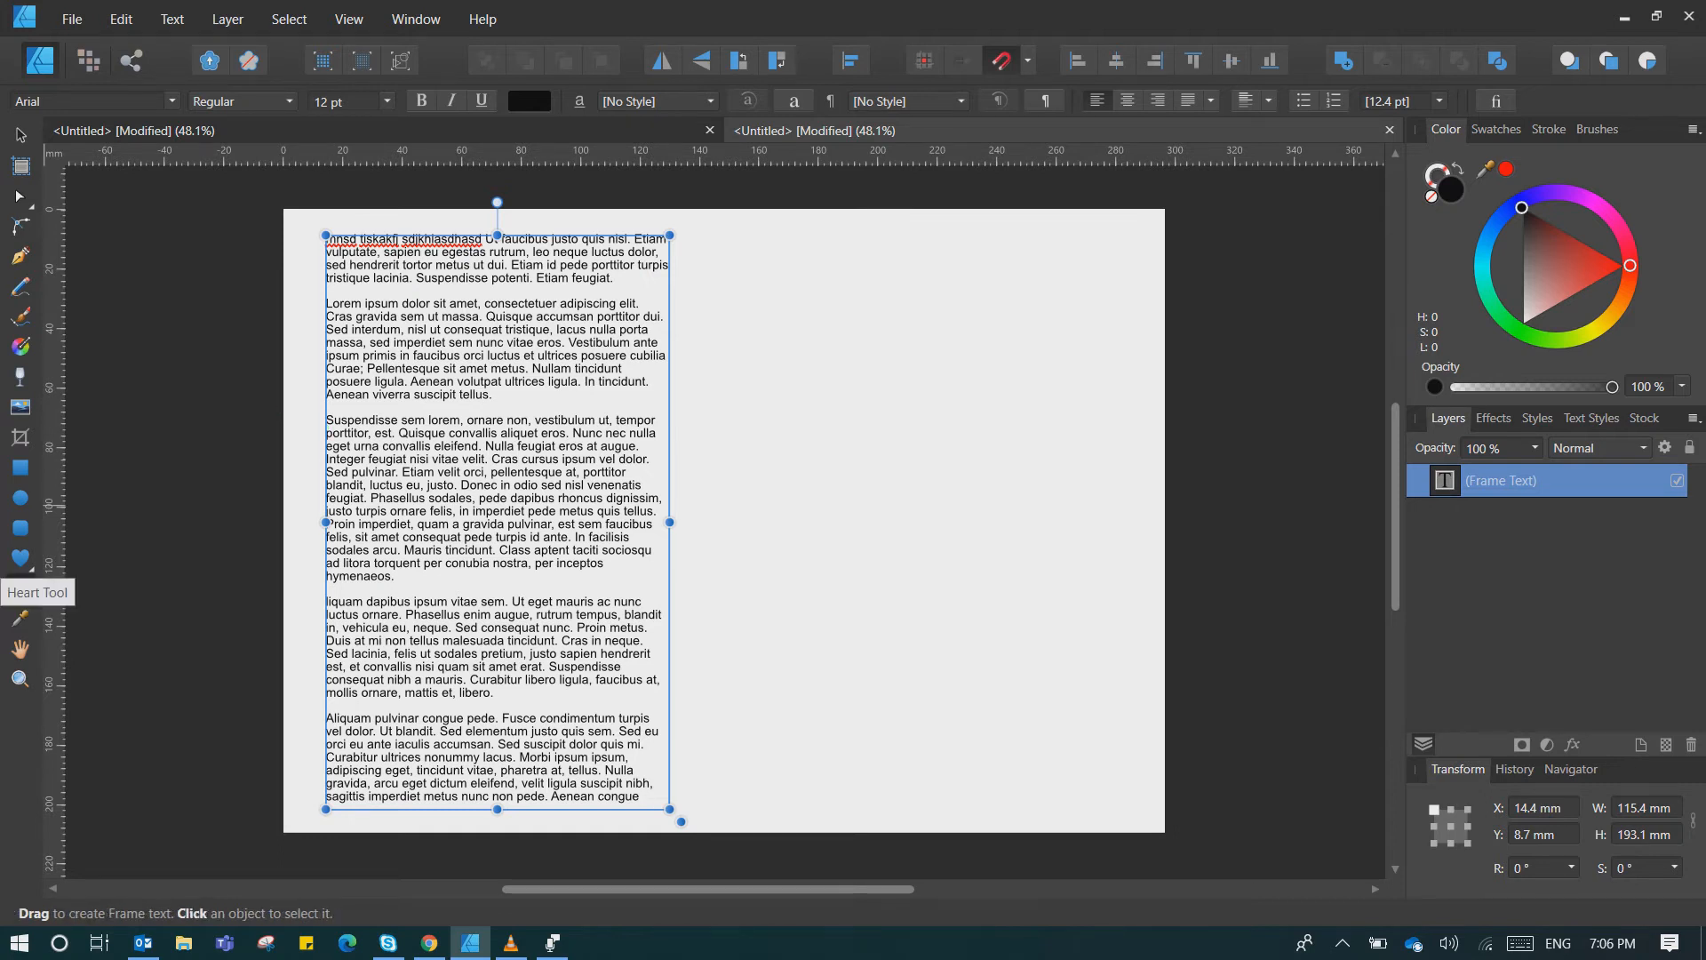
- Draw a heart shape about 135.7 × 128.2 mm beside the text frame
left_click(19, 558)
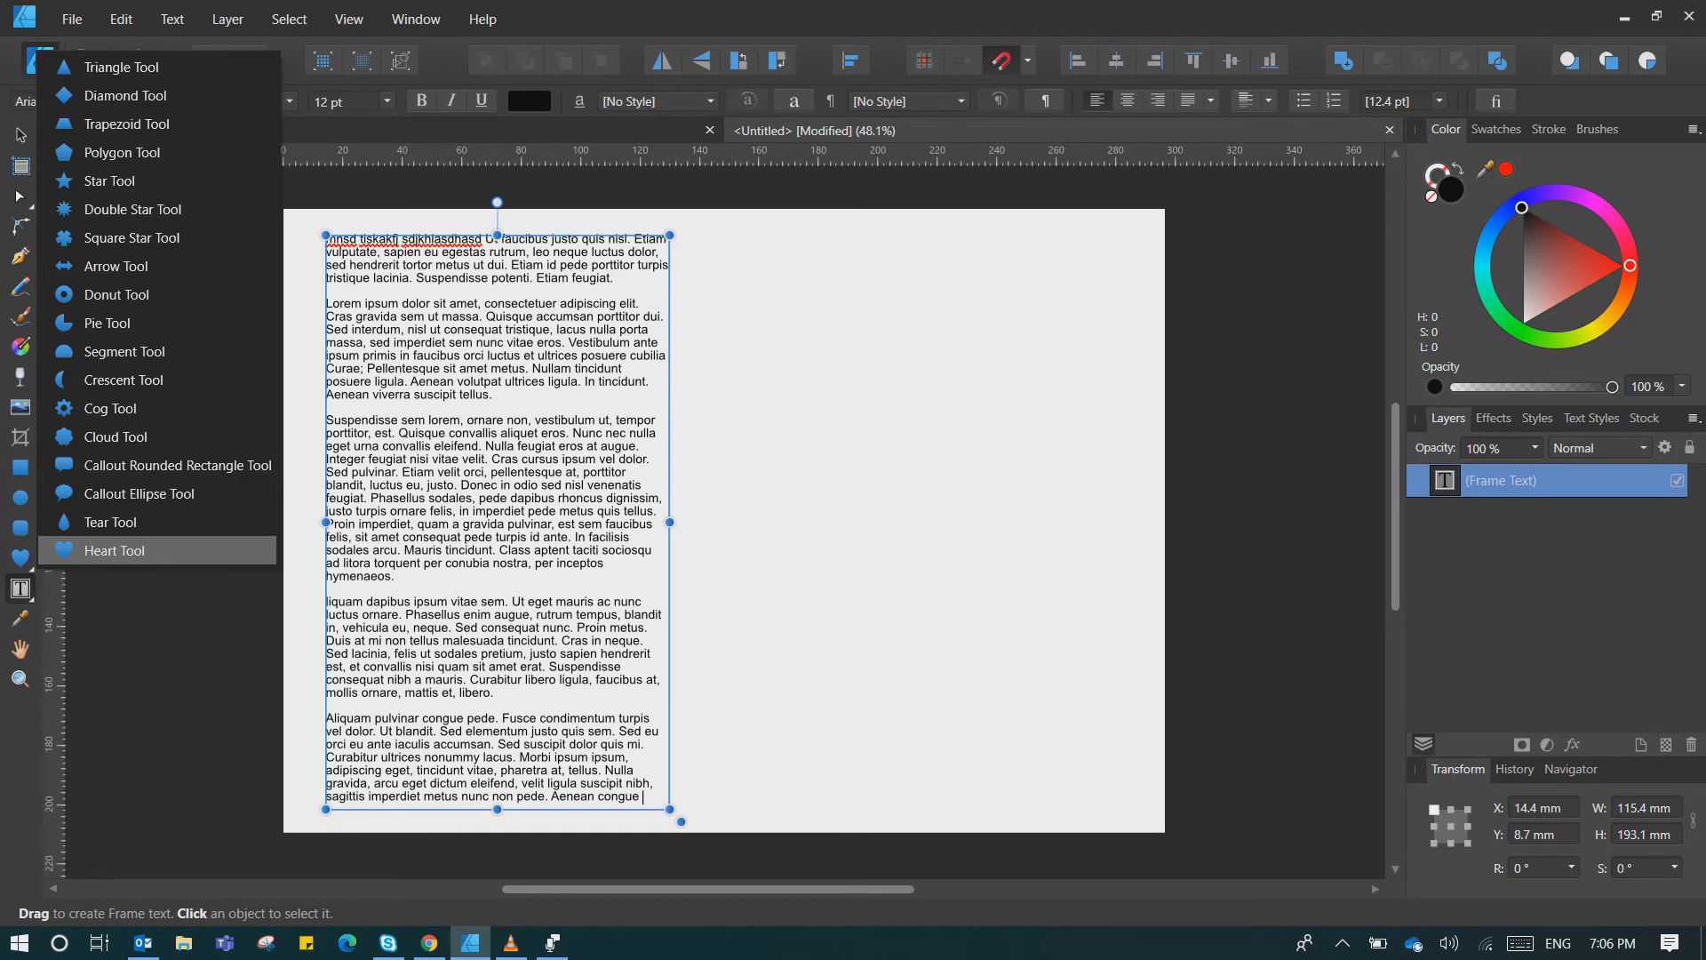
left_click(114, 550)
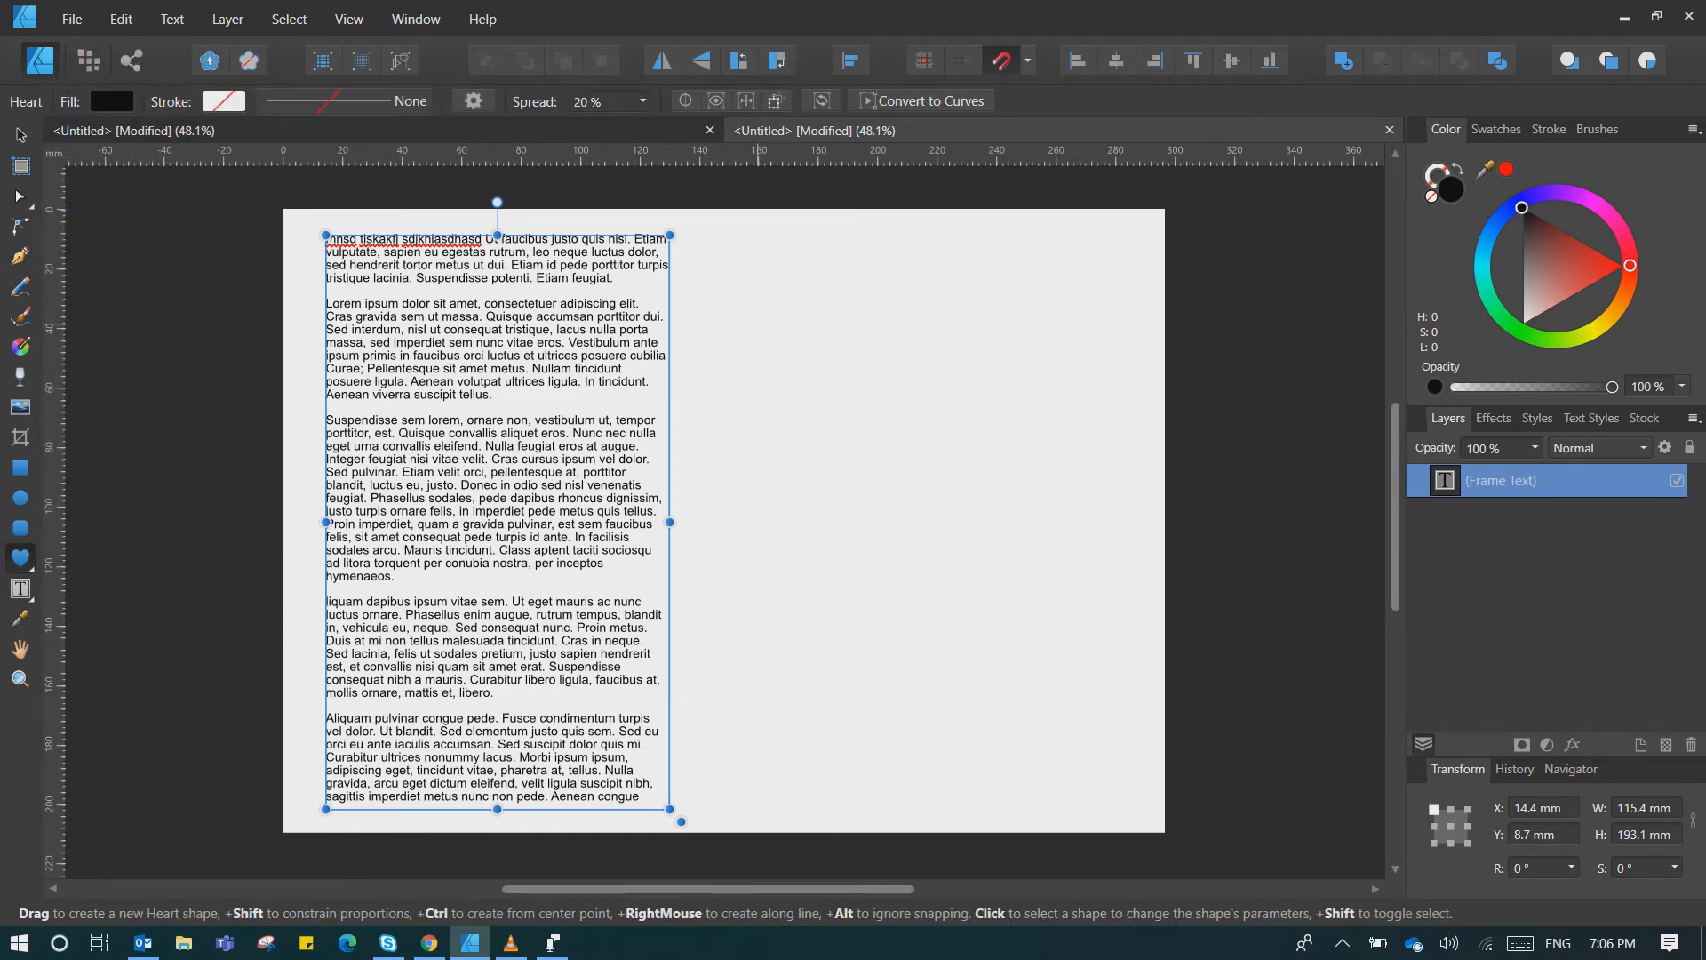
left_click_drag(734, 270, 1137, 651)
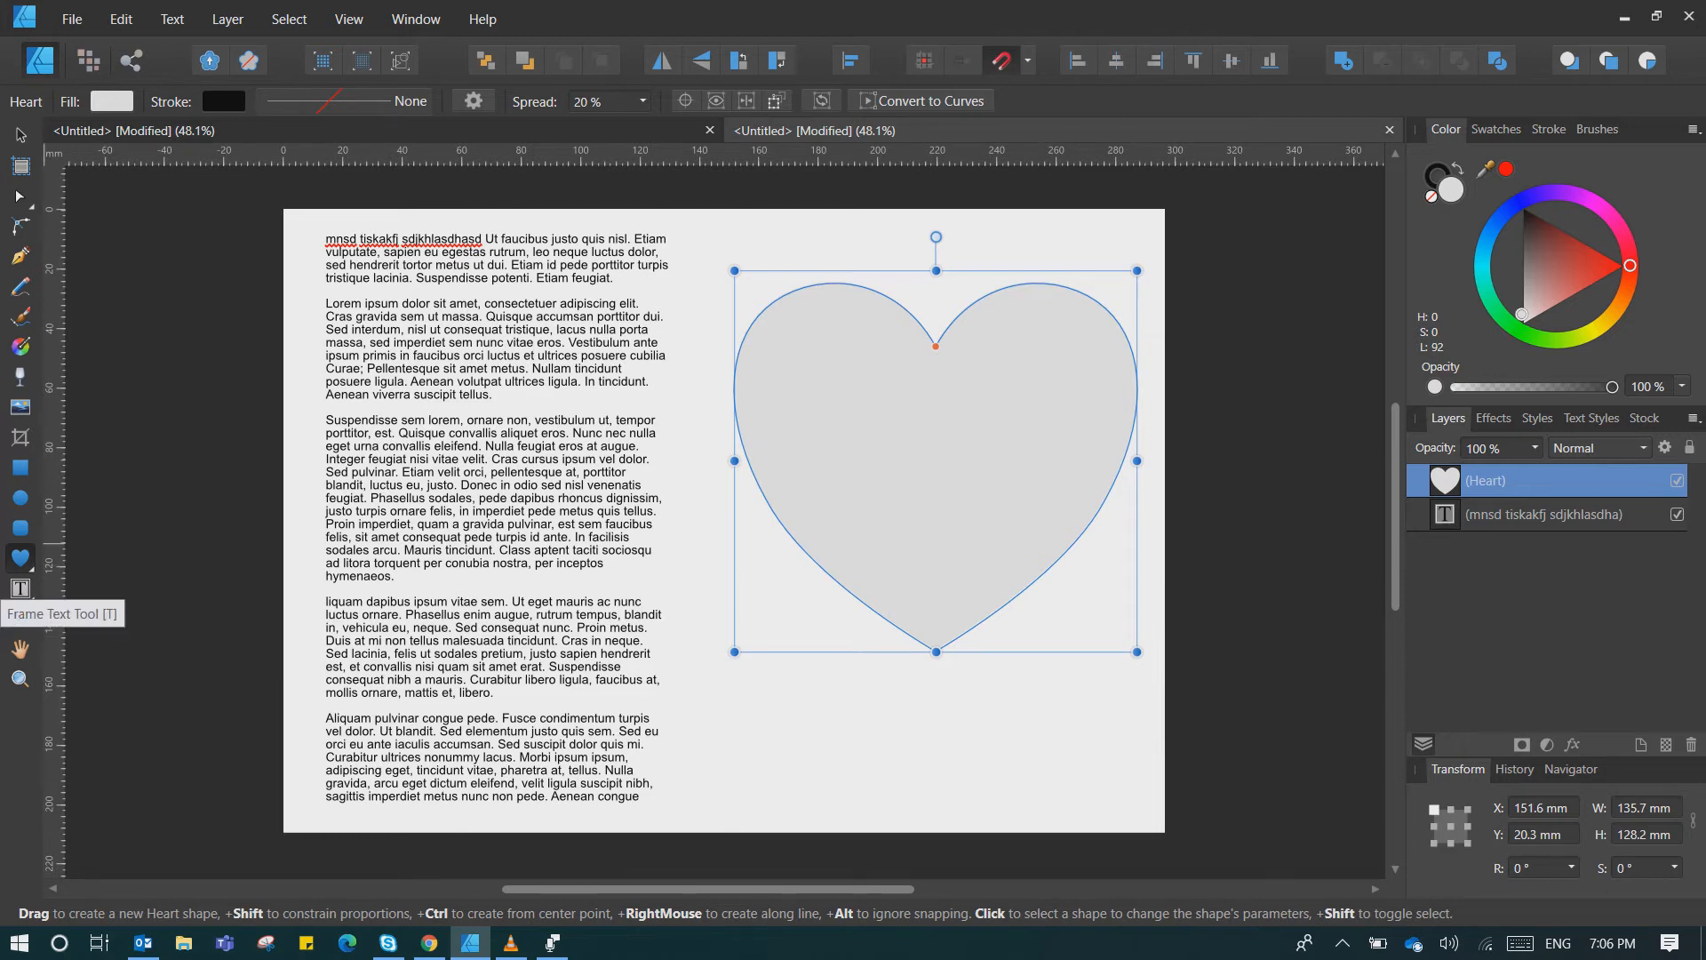
- Convert the heart to a text frame, enter "qwert" followed by filler text, and deselect it
left_click(19, 589)
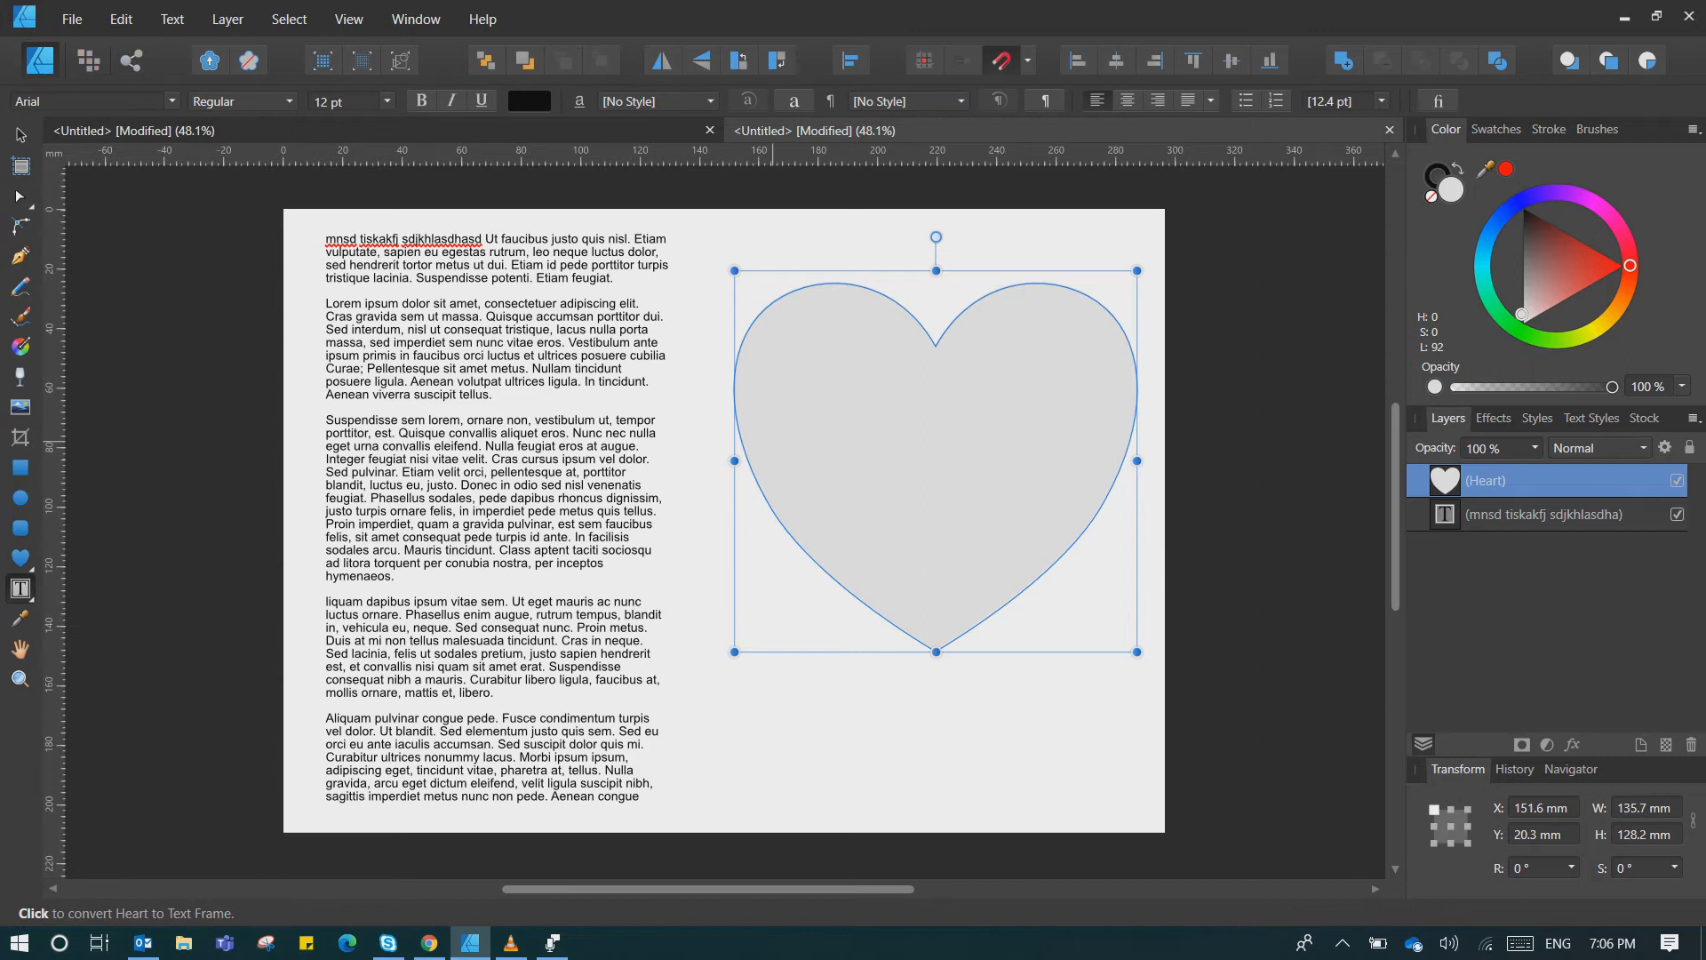
left_click(794, 407)
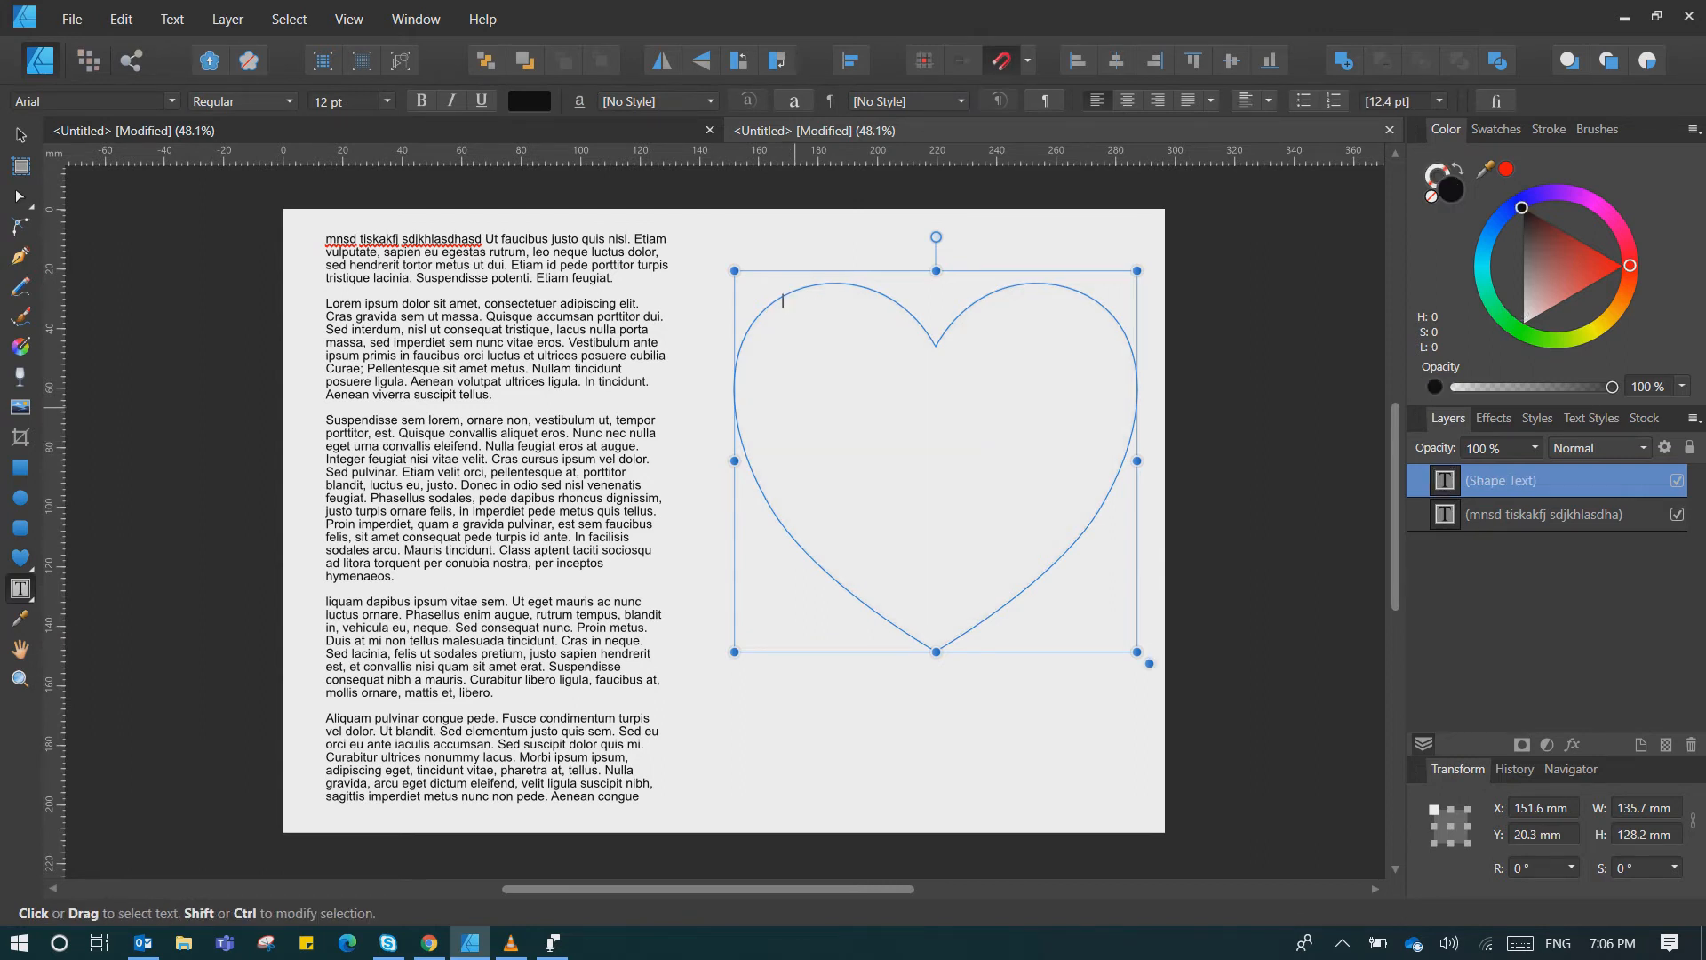
type("qwer")
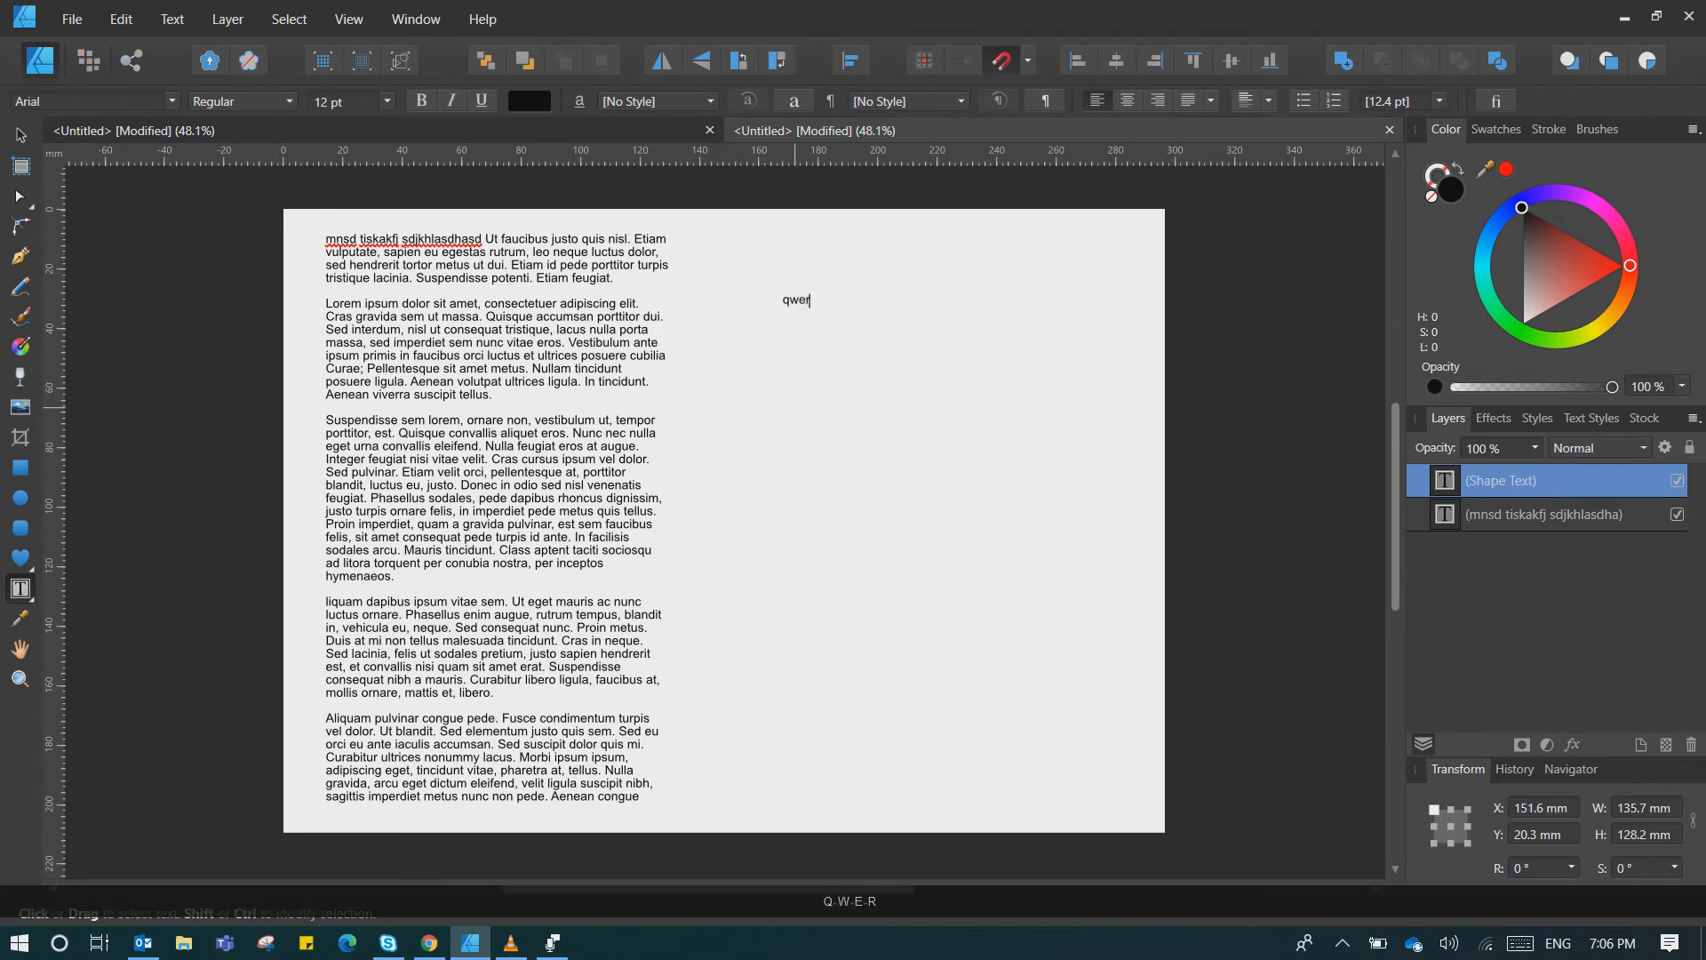
type("t")
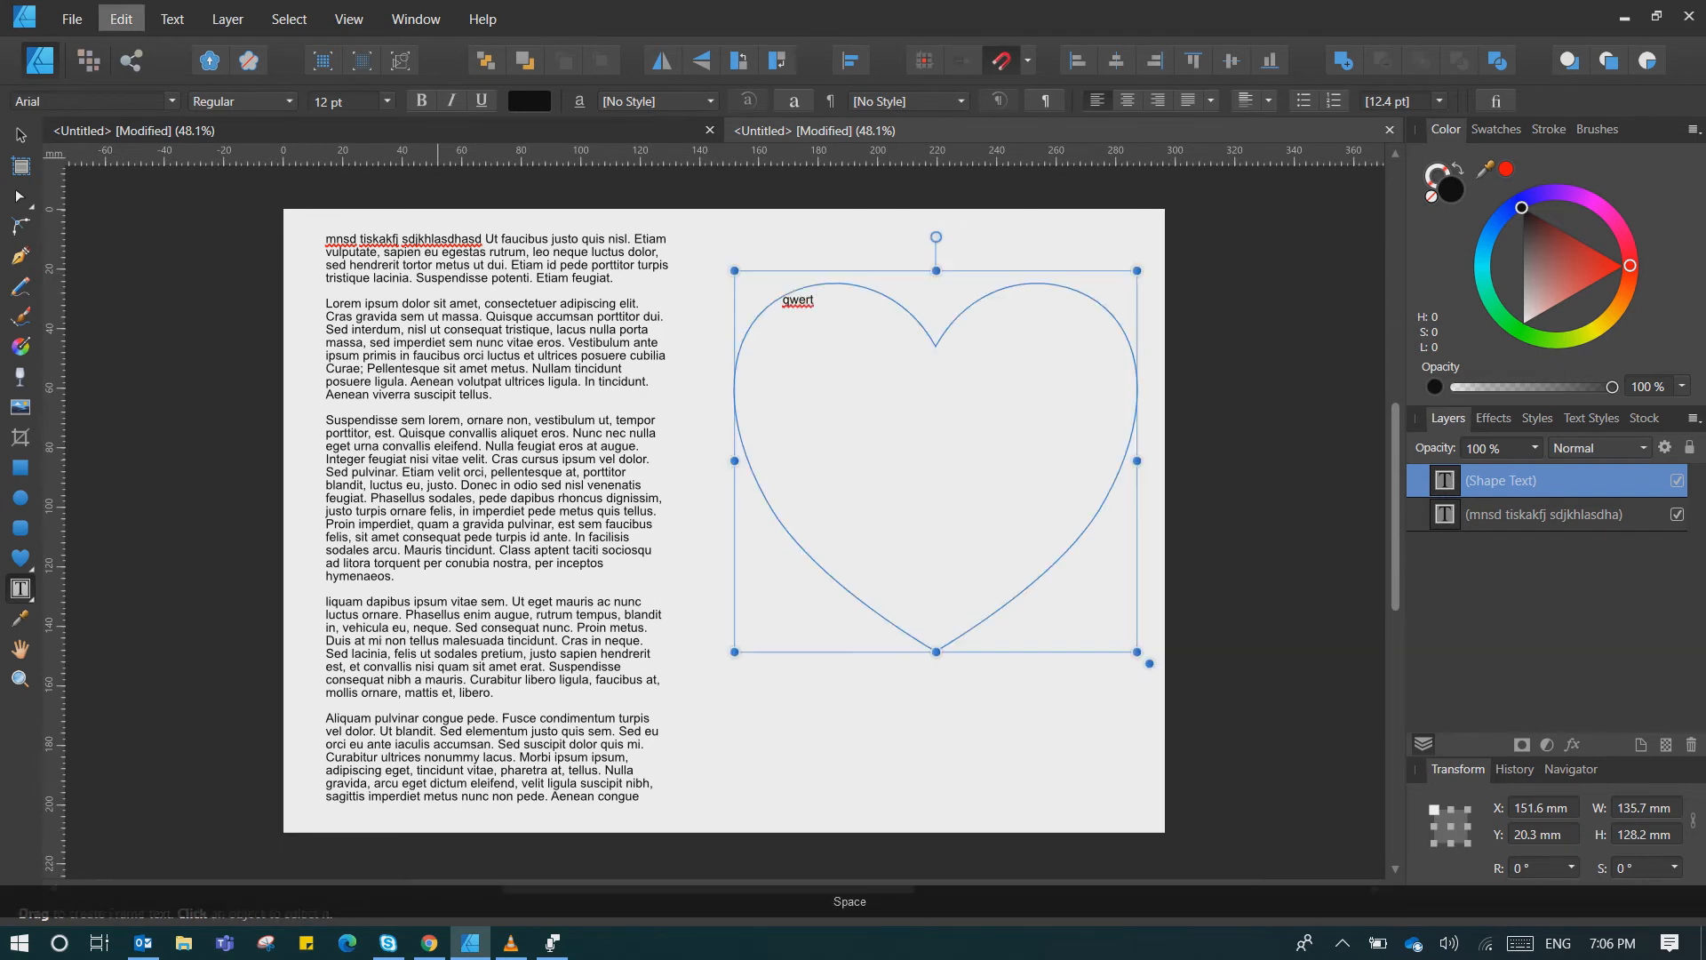
left_click(172, 19)
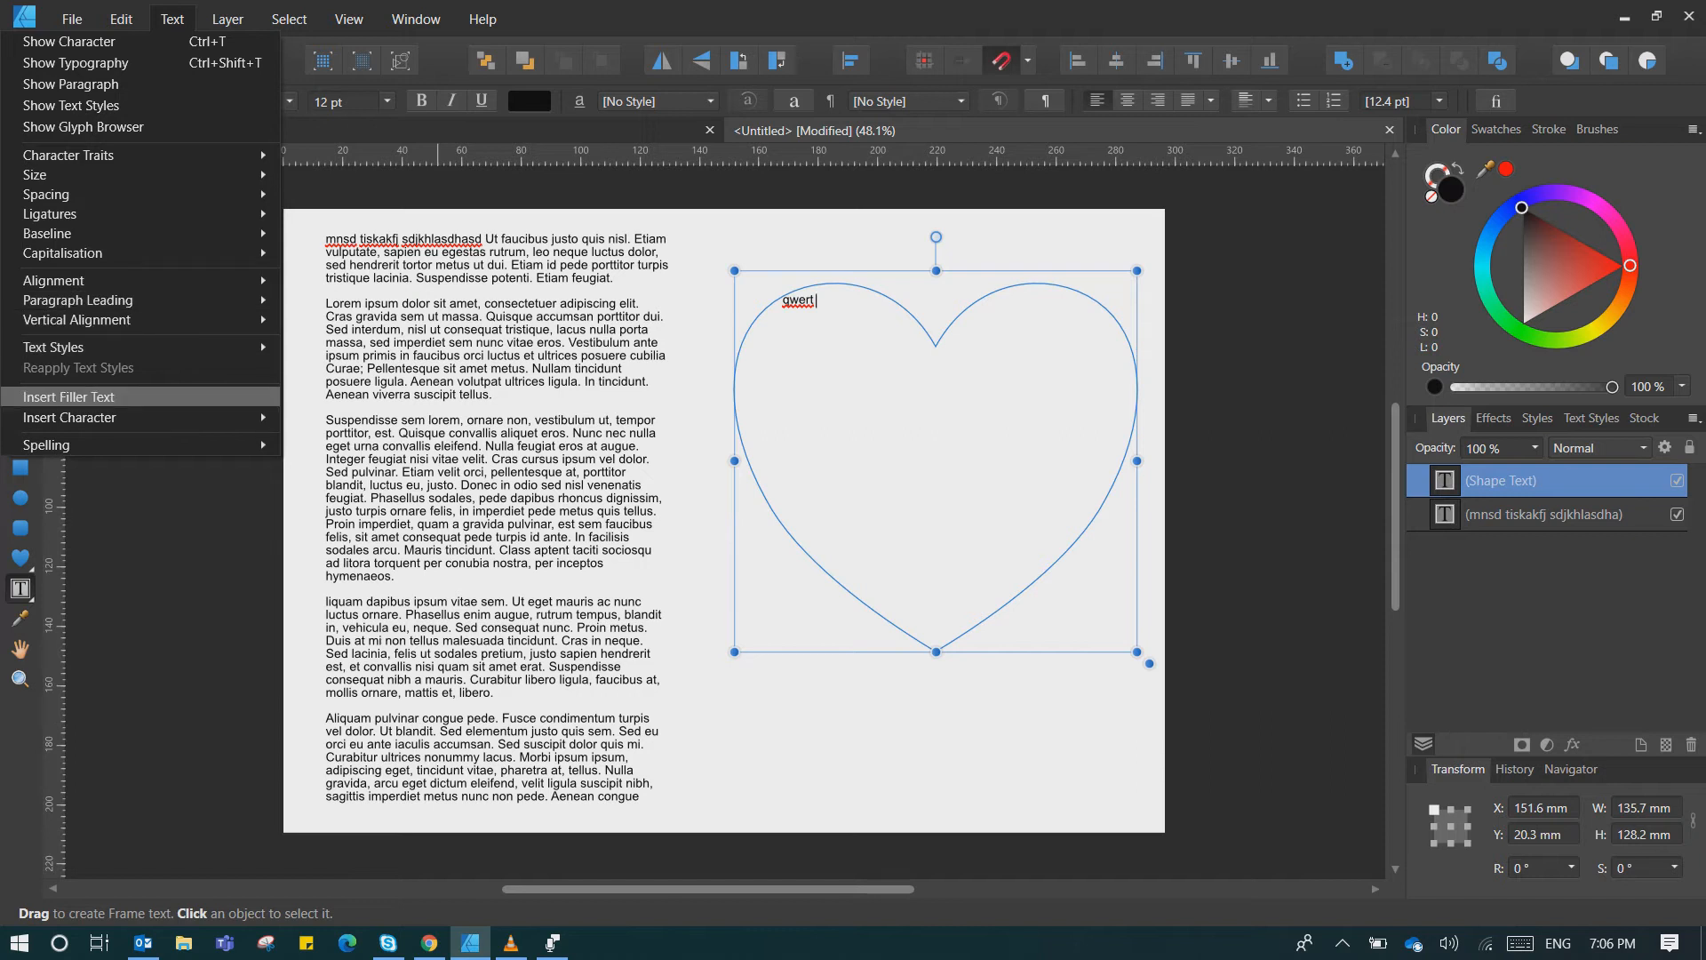
left_click(133, 397)
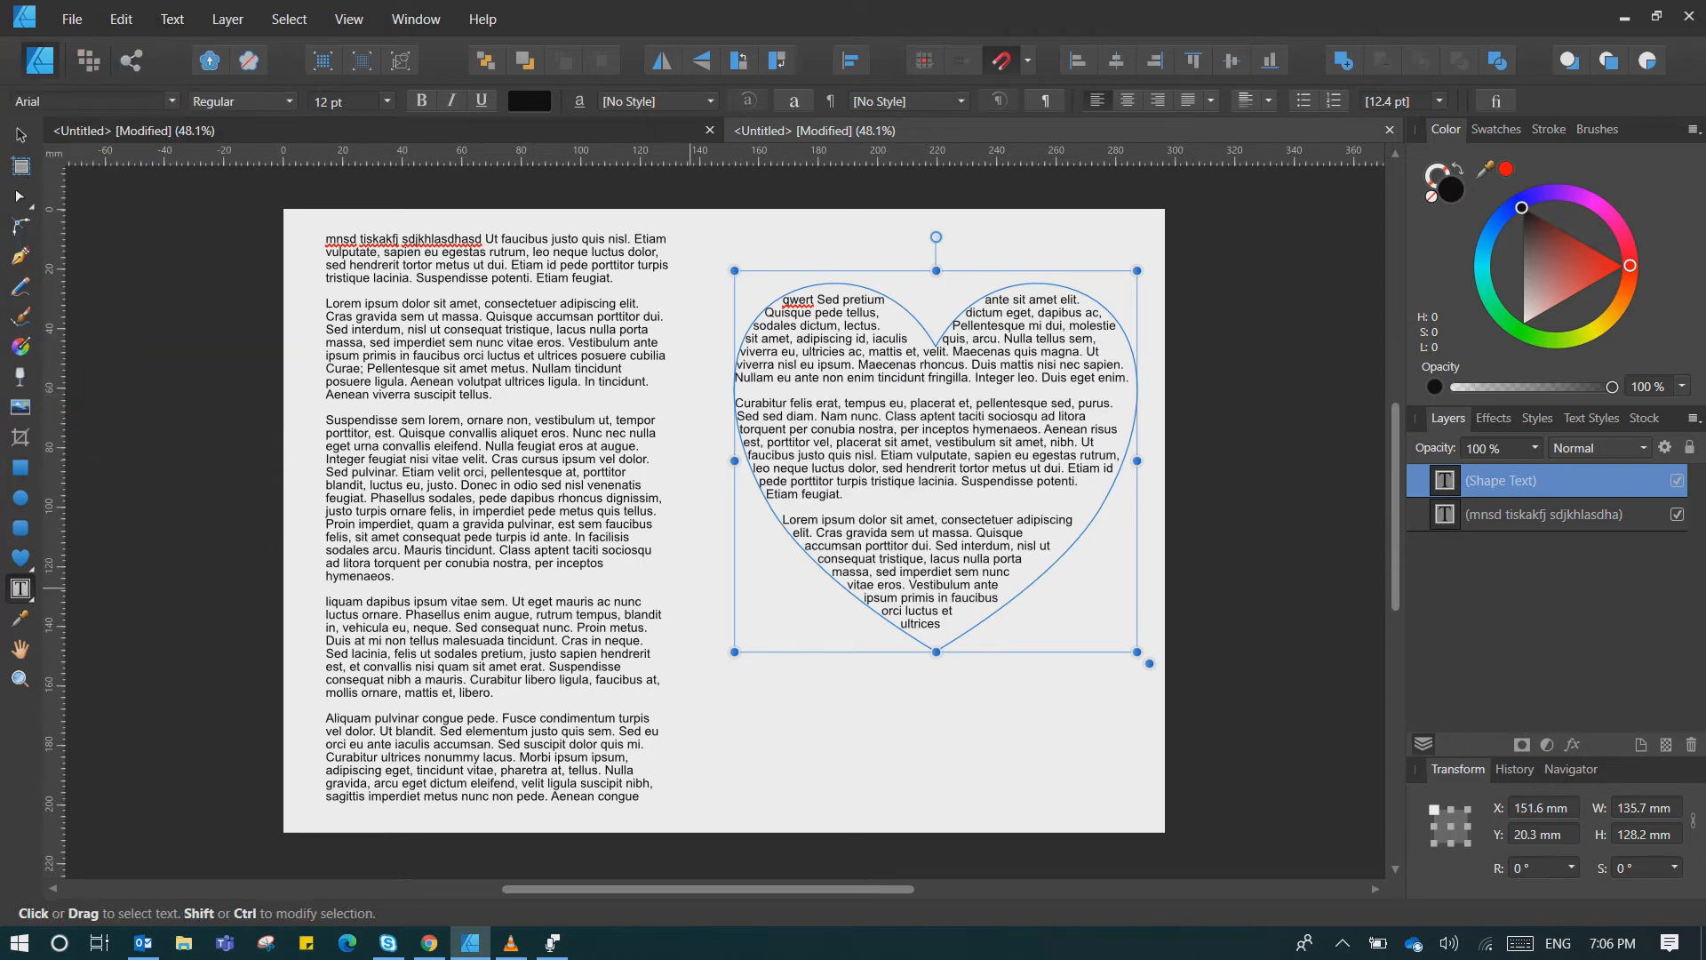
key("Escape")
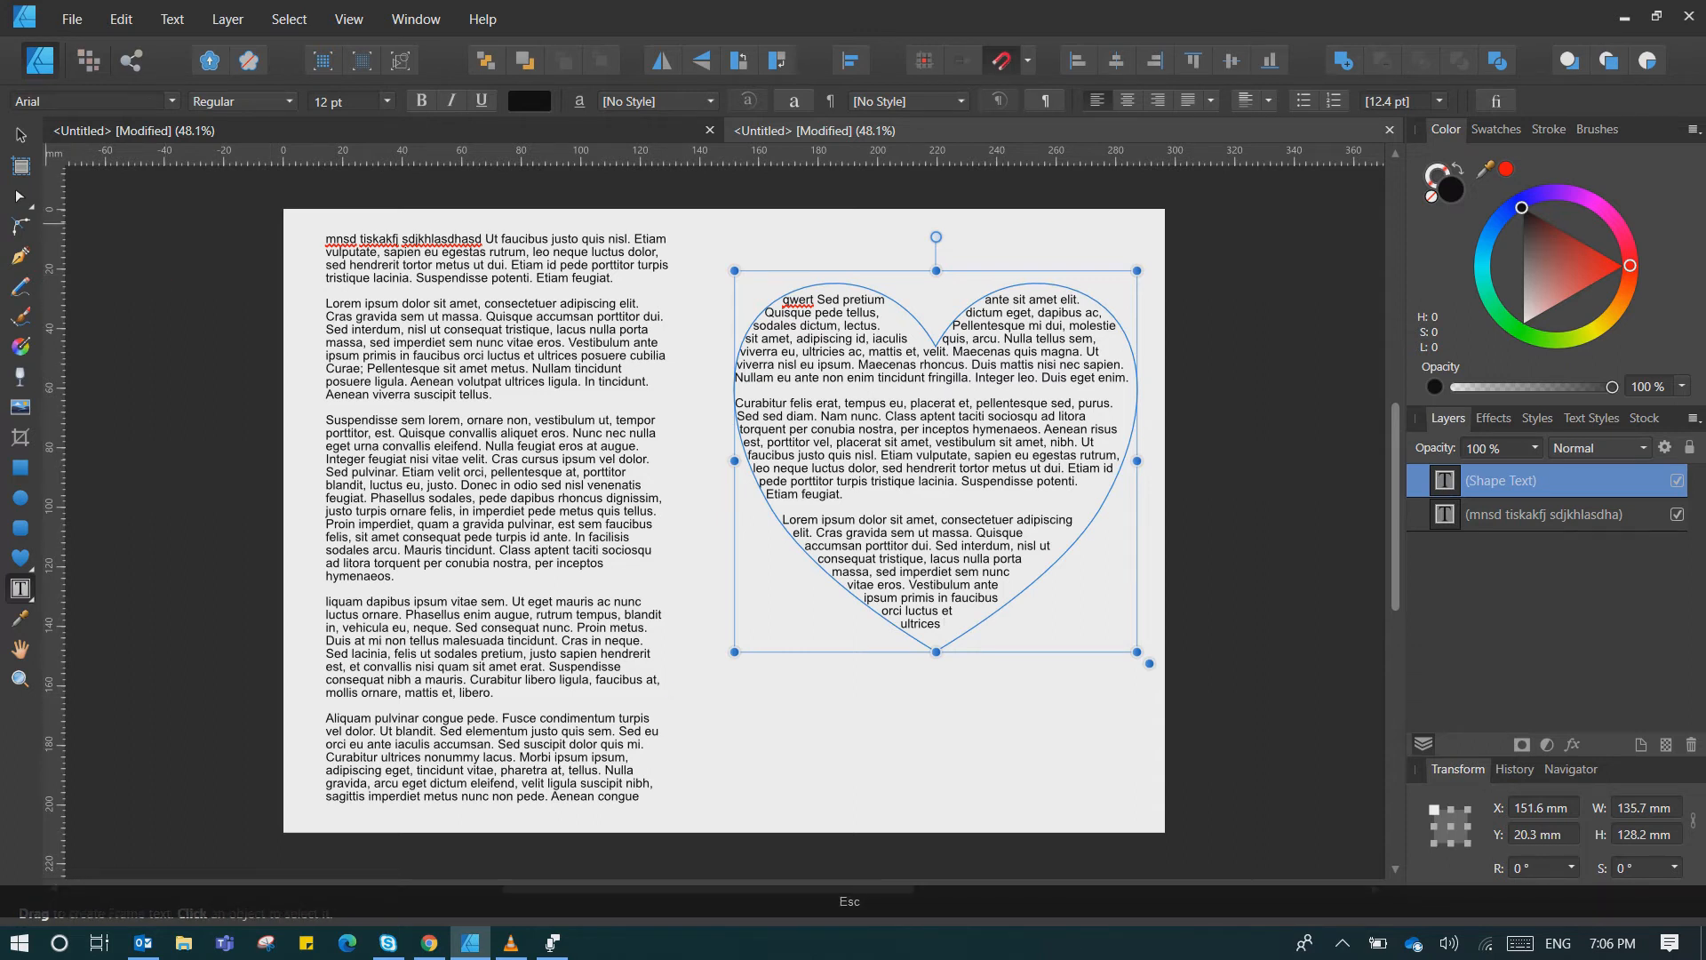
left_click(21, 135)
left_click(963, 769)
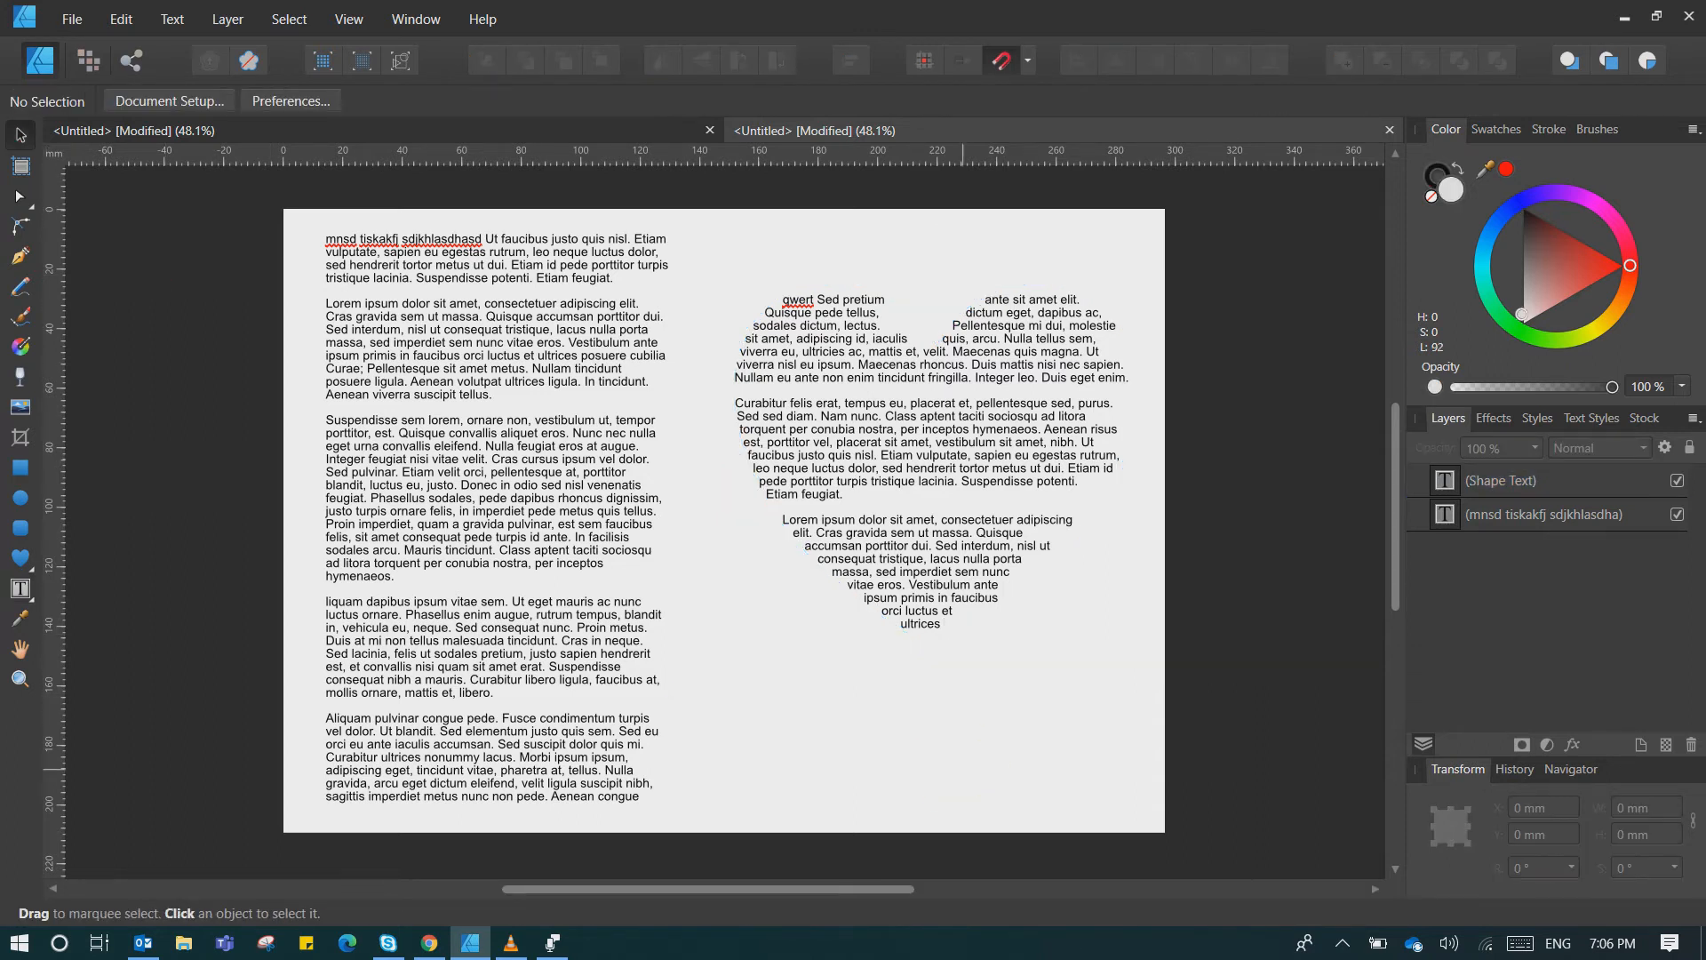
- Try centre, right and left-justified alignment on the heart-shaped text, settle on full justification including the last lines, and deselect it
left_click(964, 574)
left_click(947, 724)
left_click(1001, 449)
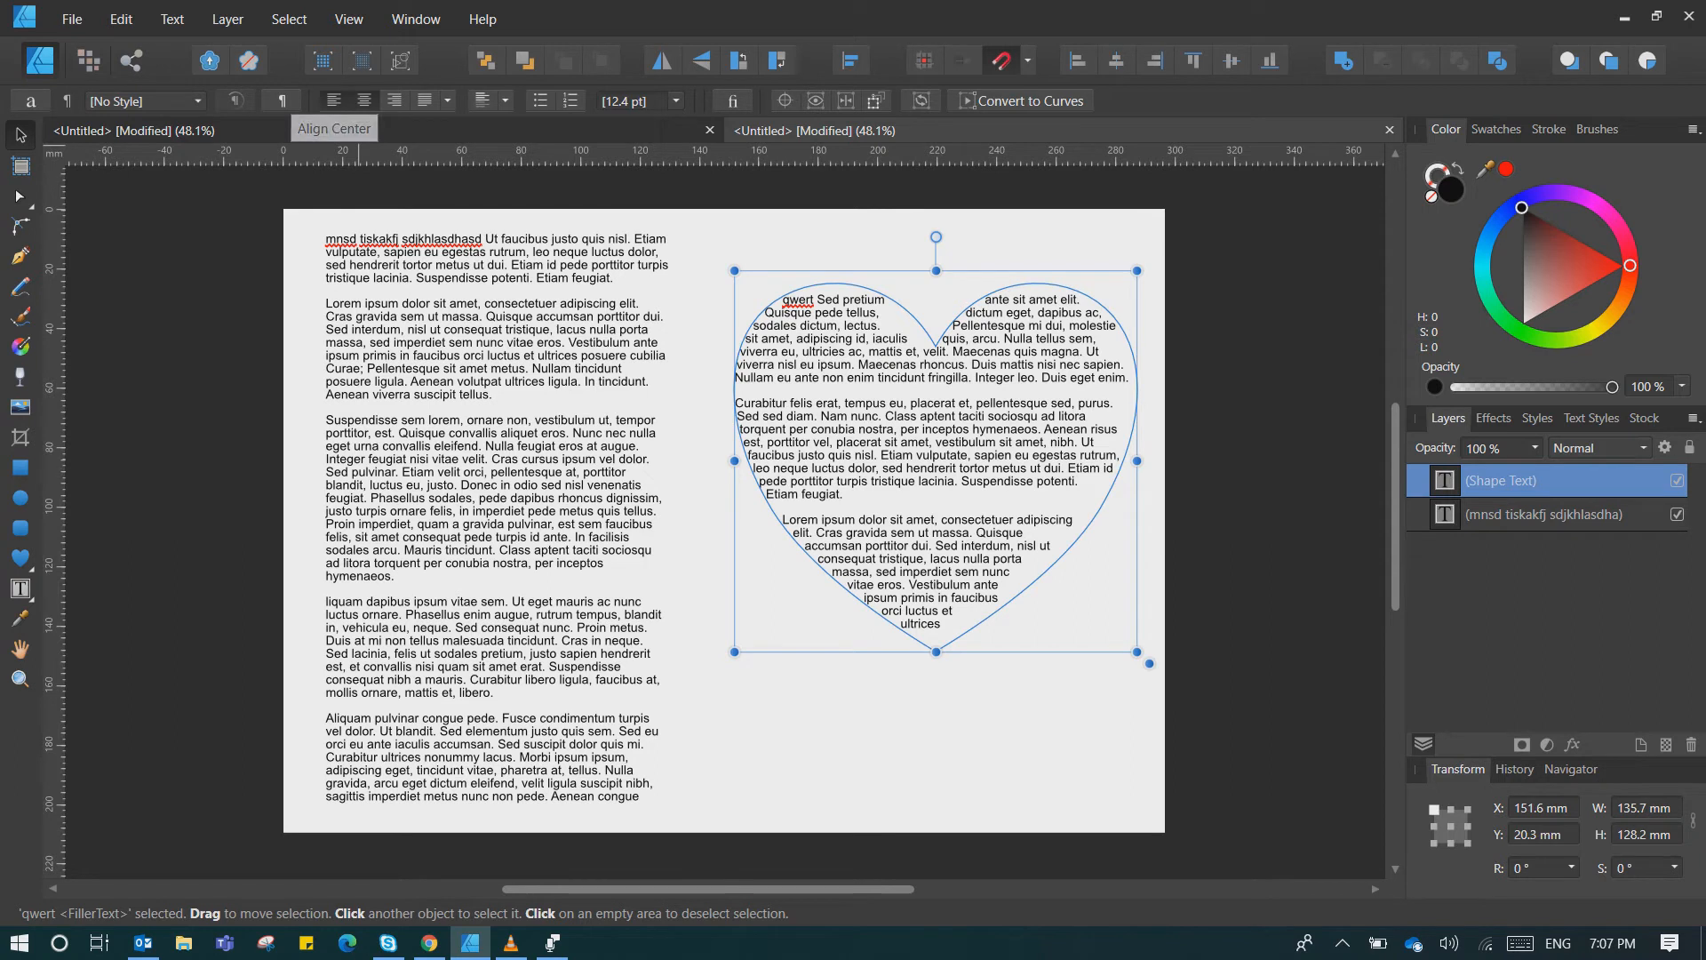
left_click(364, 100)
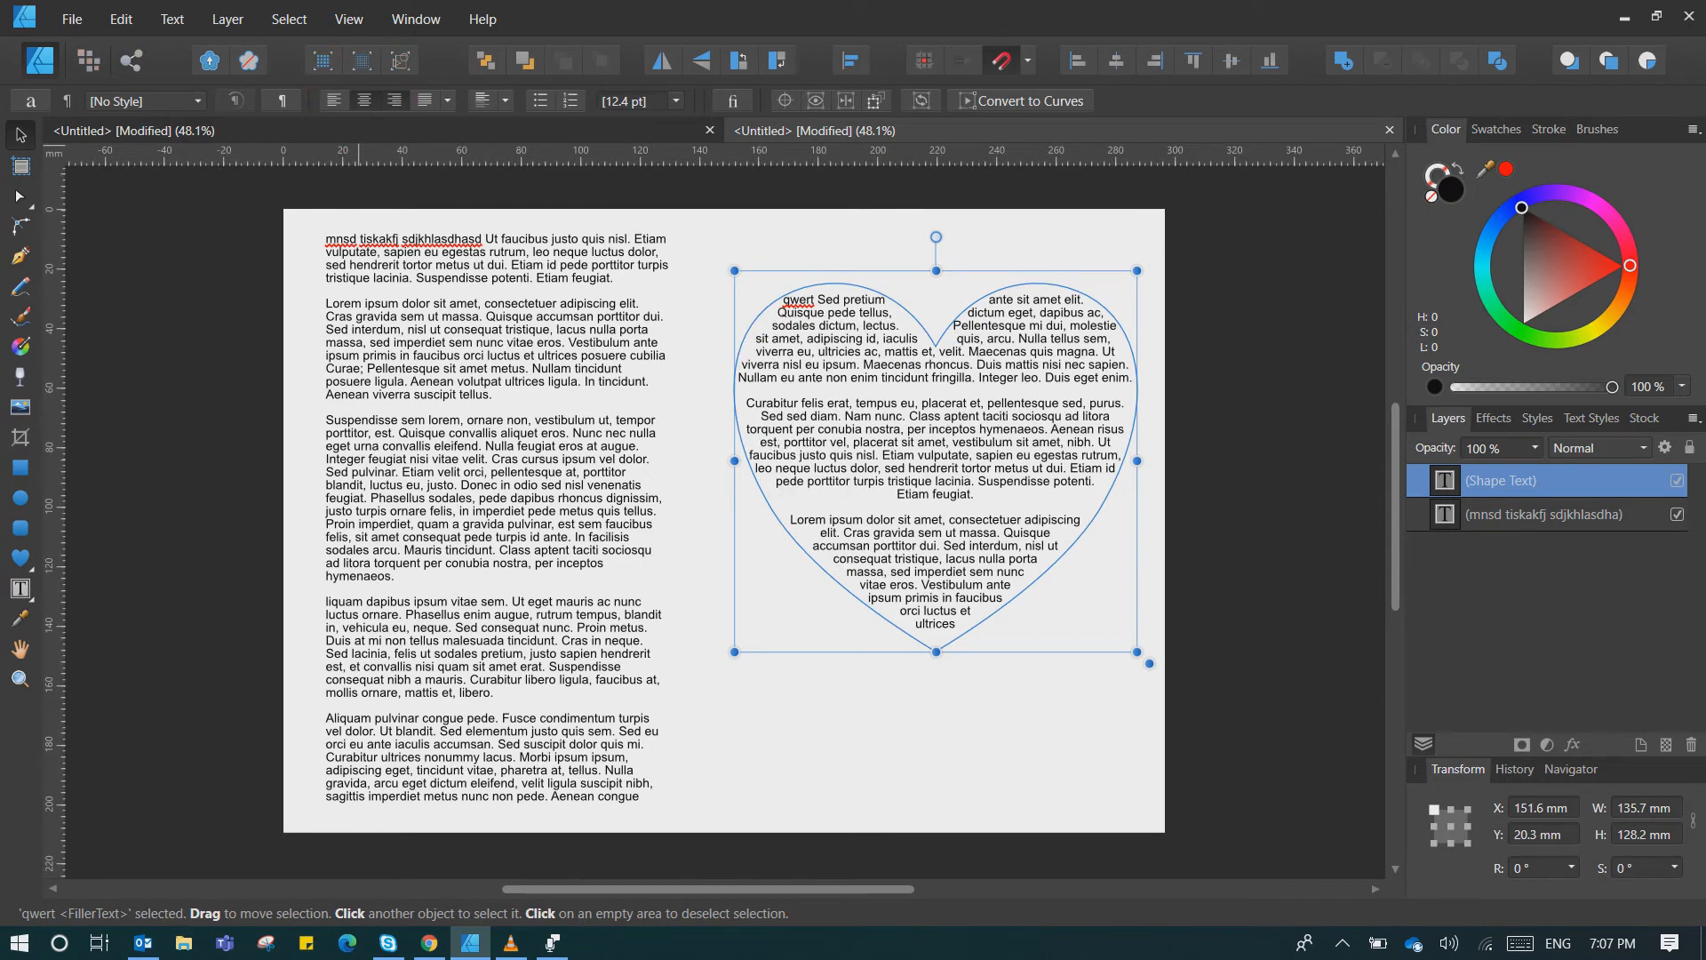
left_click(395, 100)
left_click(425, 101)
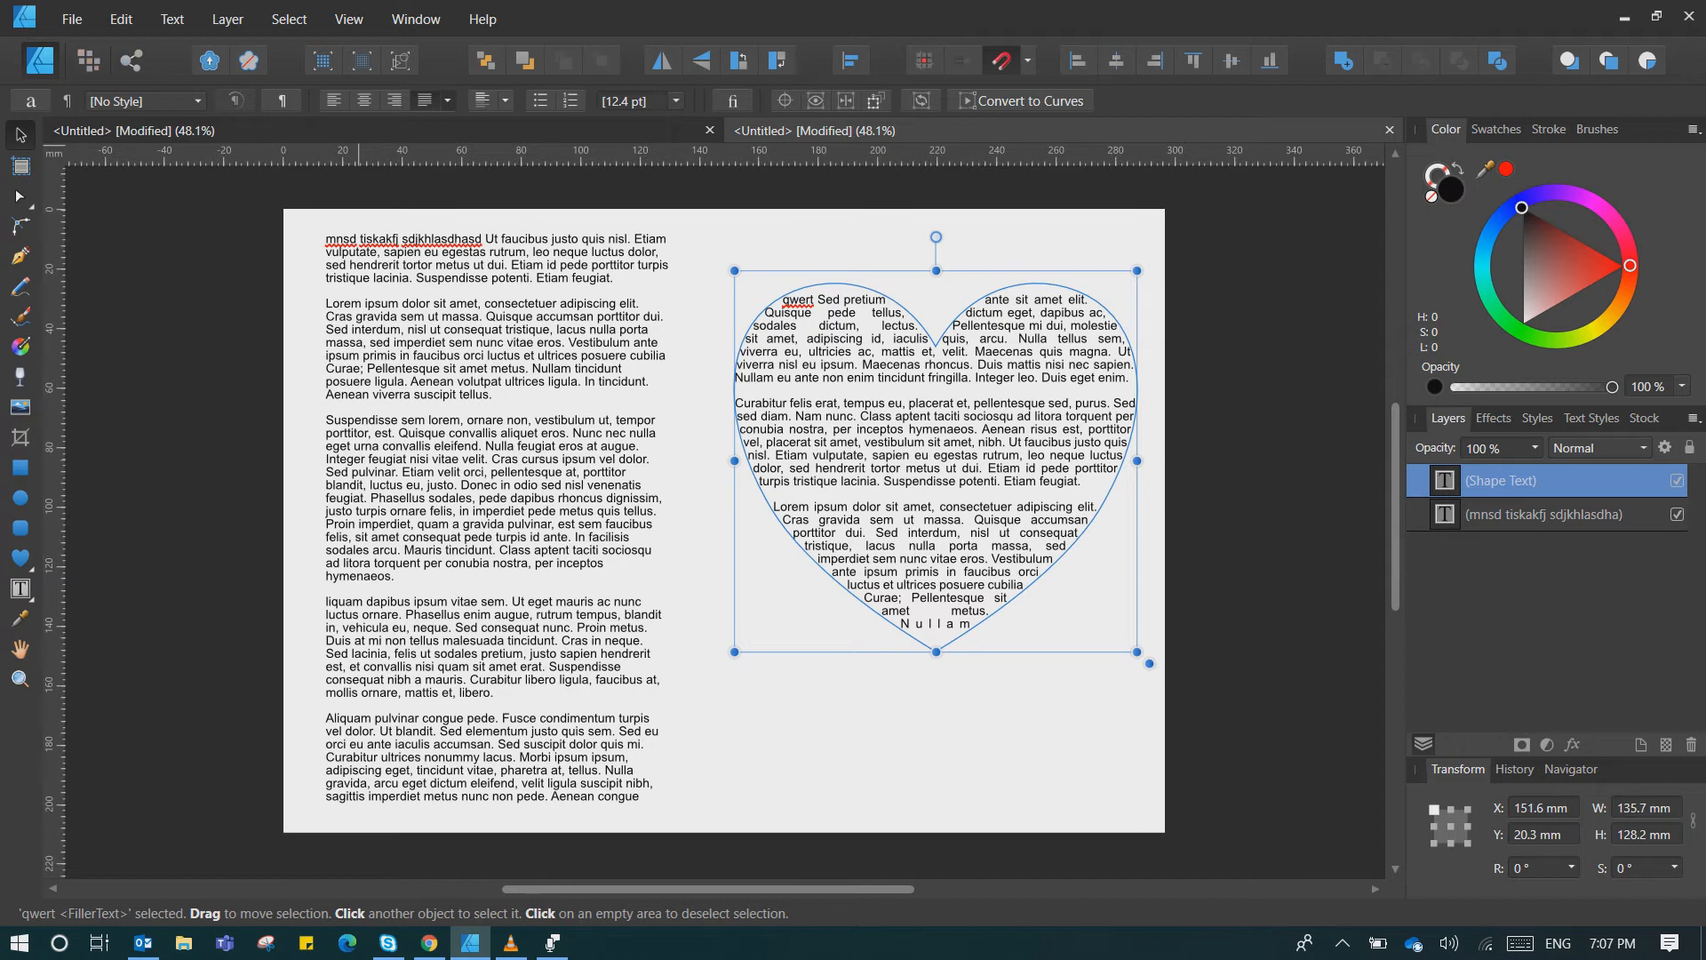
left_click(447, 100)
left_click(388, 223)
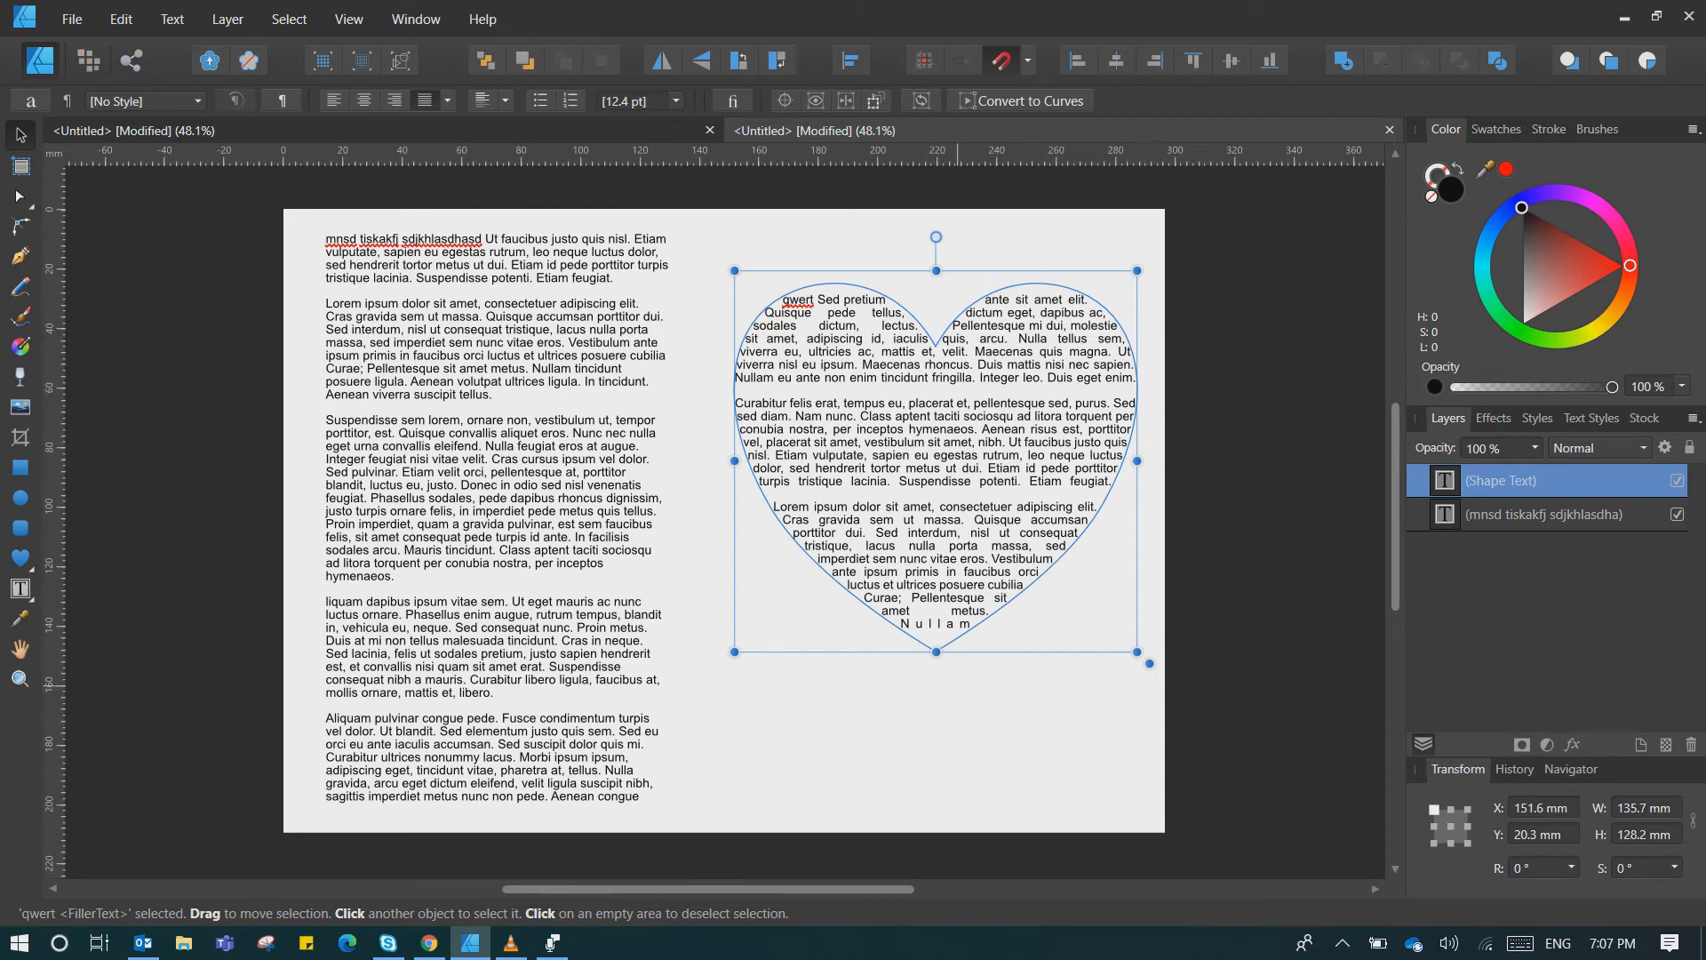
left_click(957, 701)
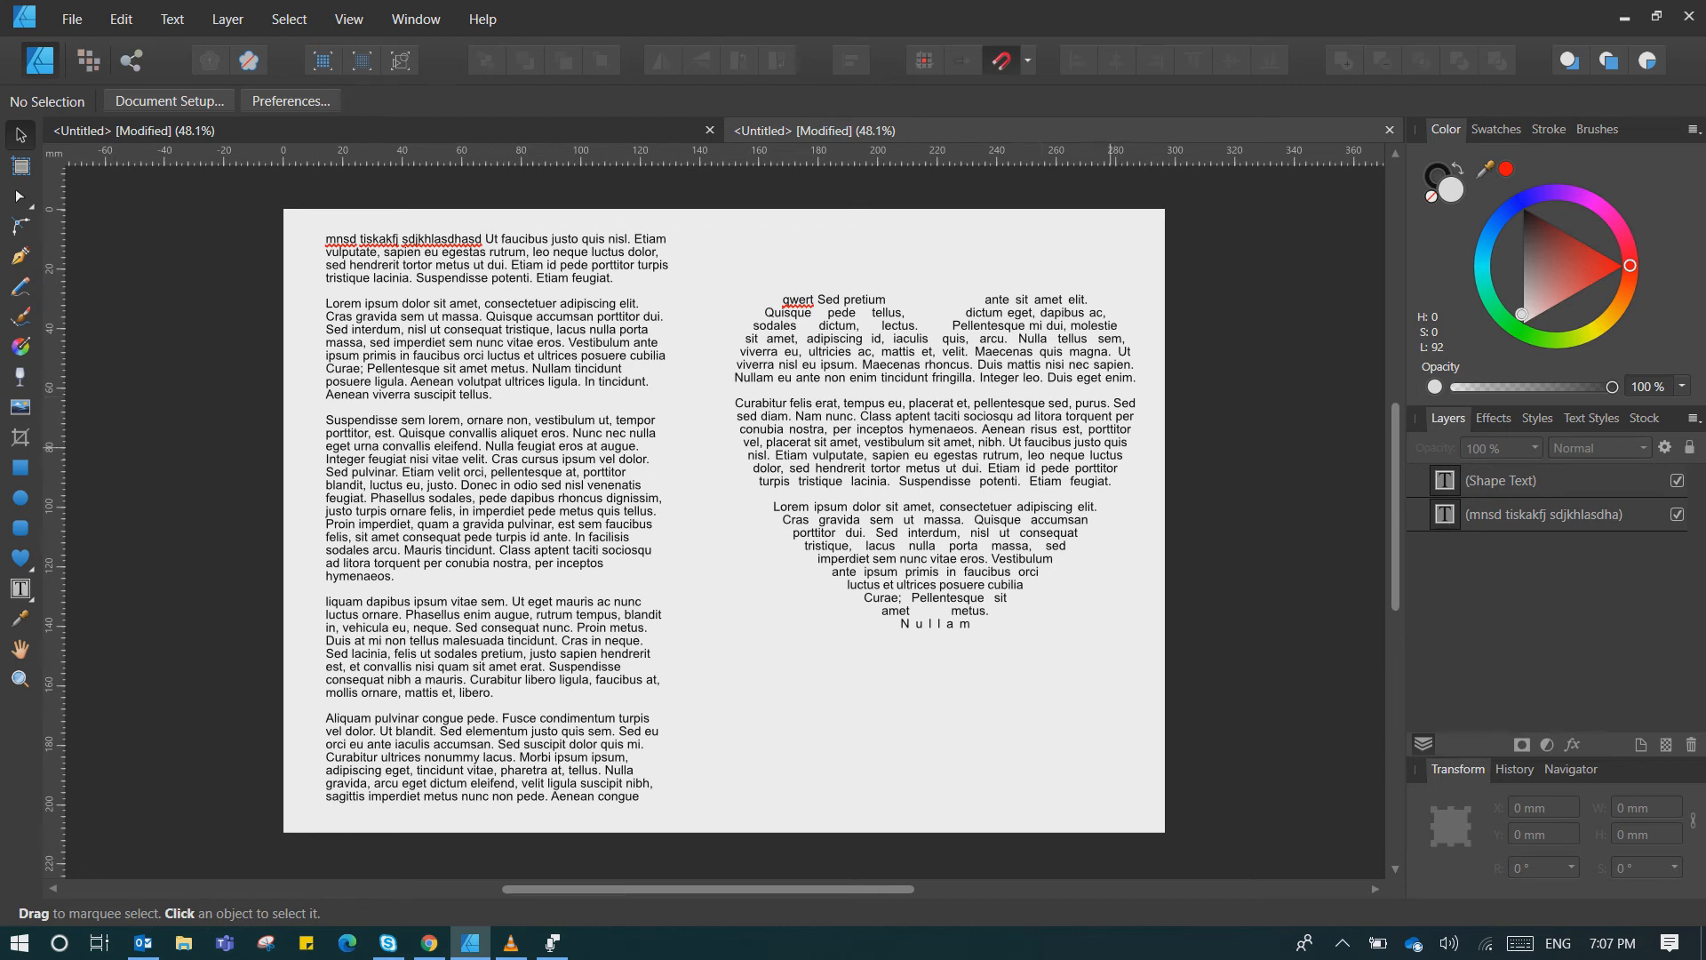
left_click(1036, 472)
left_click_drag(1630, 265, 1613, 213)
left_click(1271, 338)
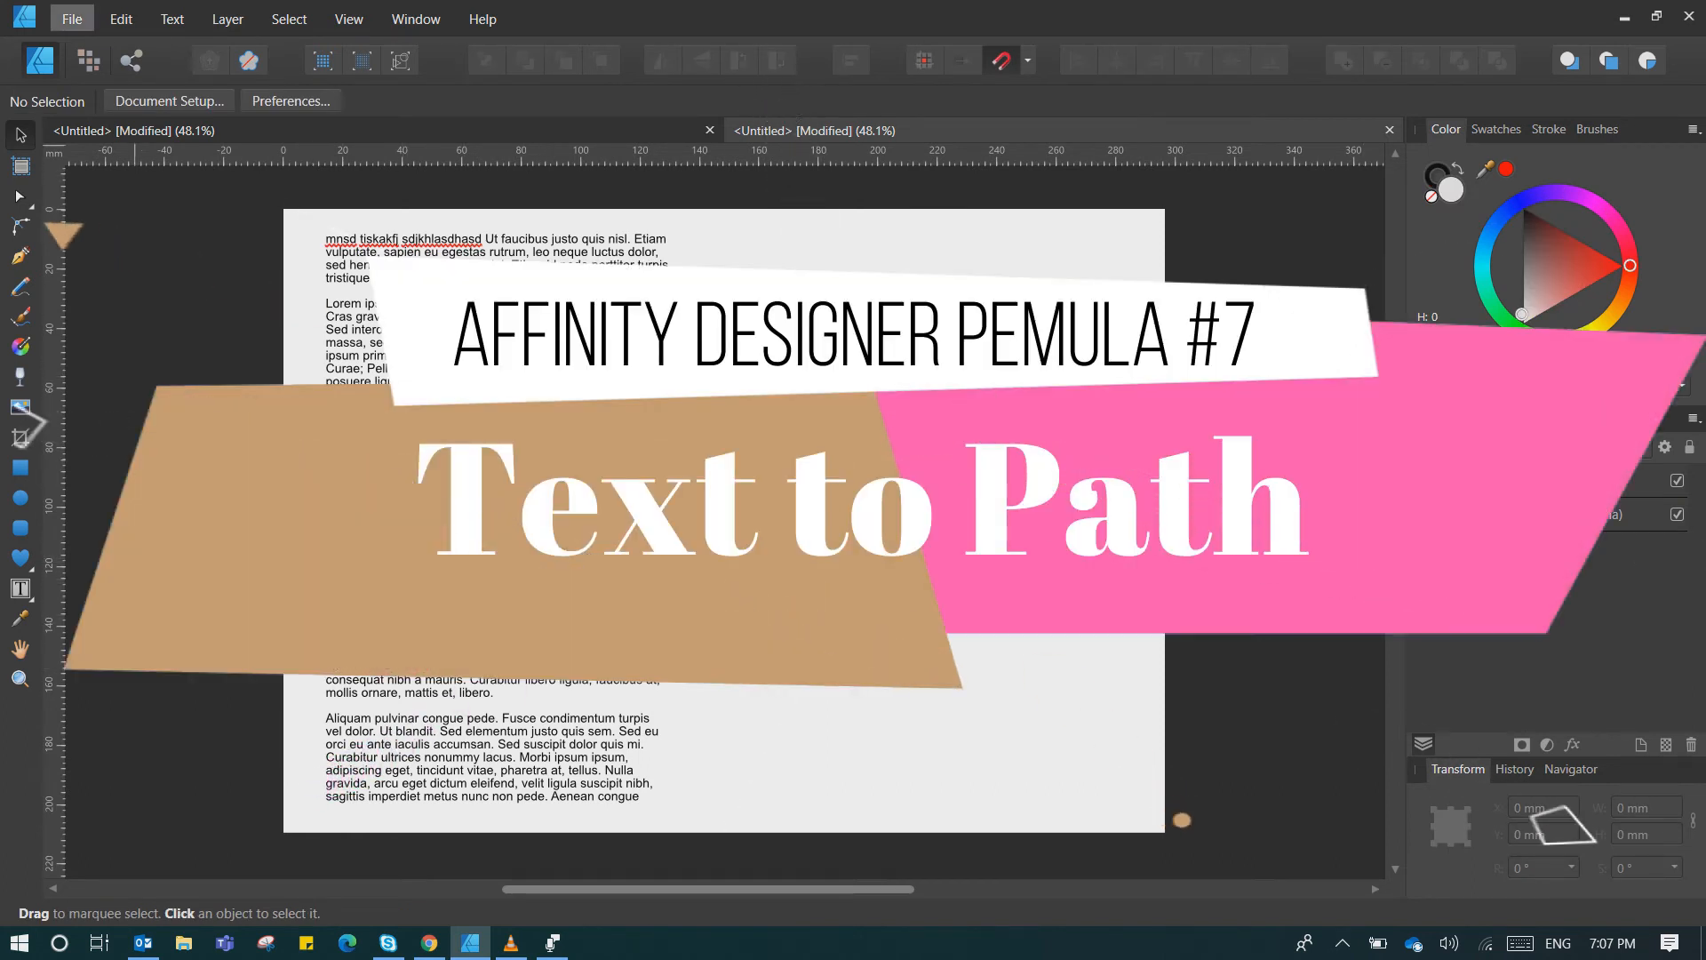
- Create a new blank landscape A4 document, 297 × 210 mm, from the saved A4 preset
left_click(72, 19)
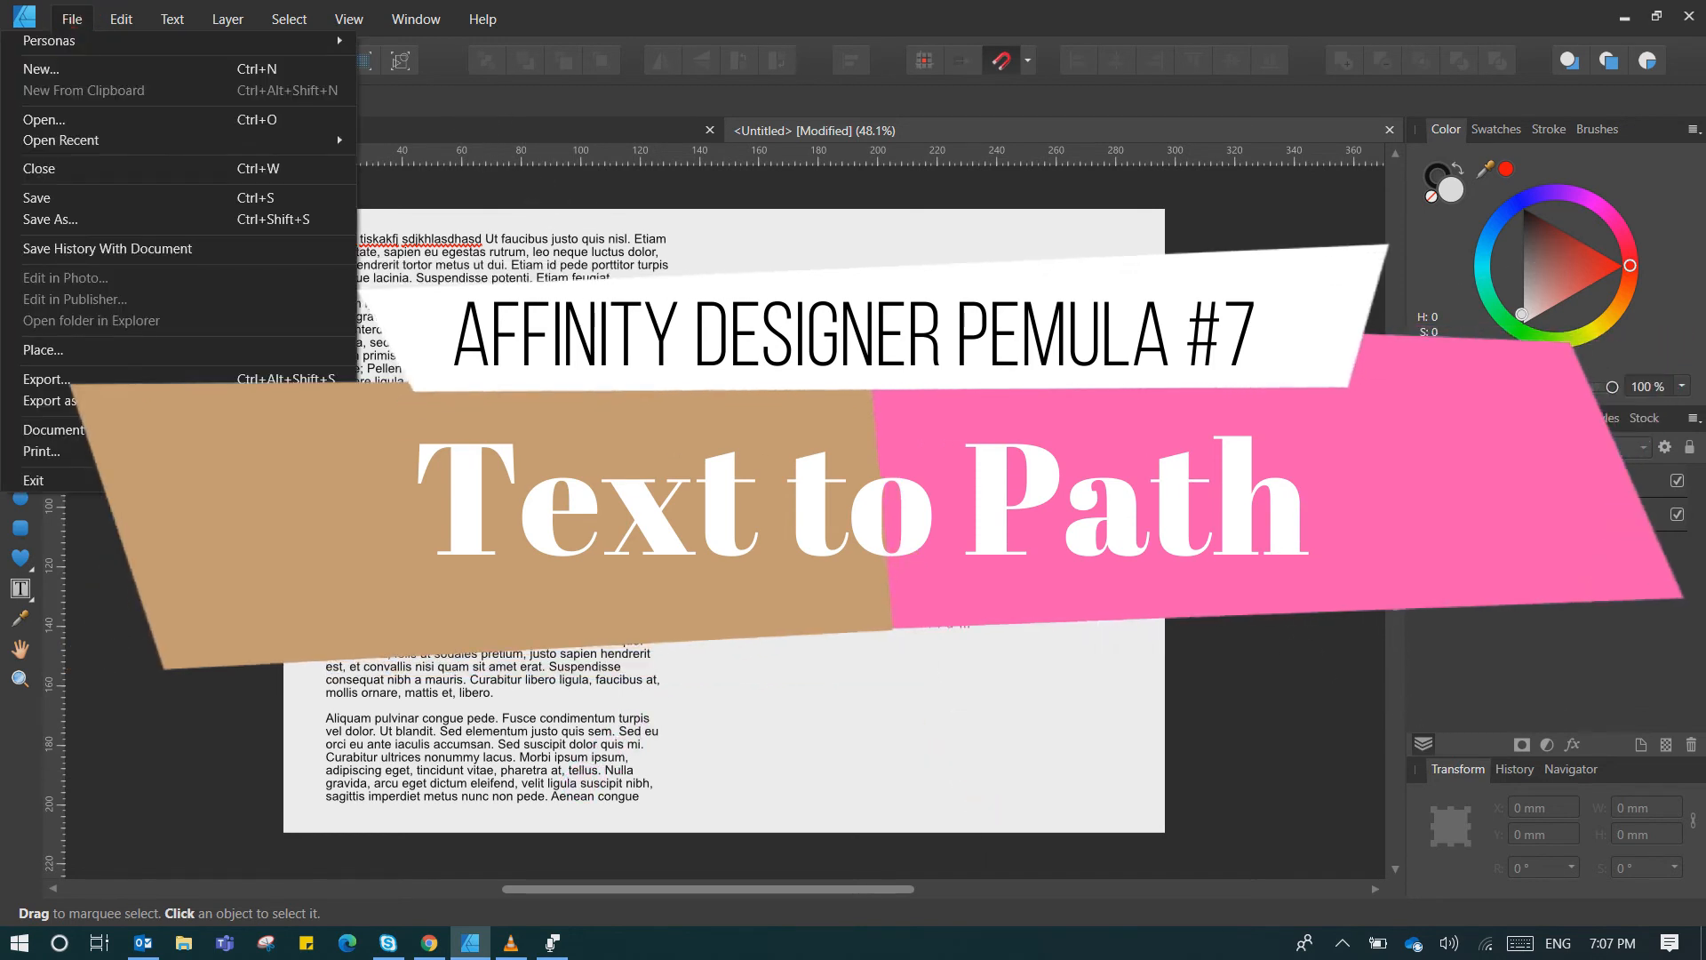
left_click(54, 69)
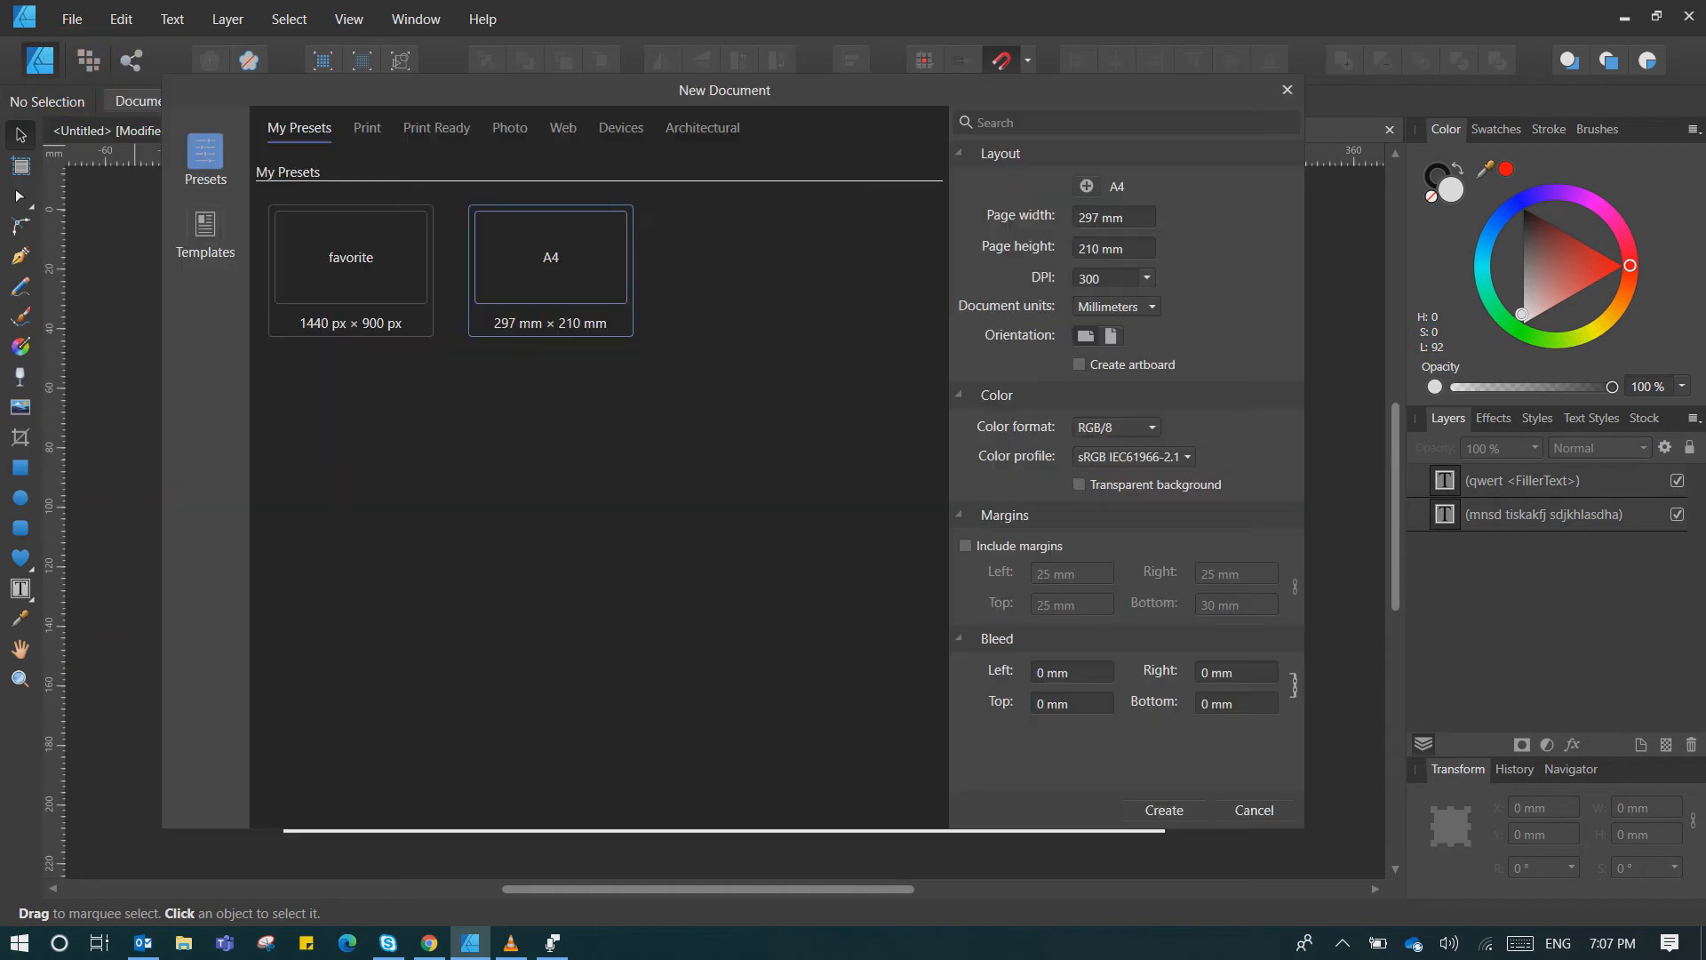
key("Delete")
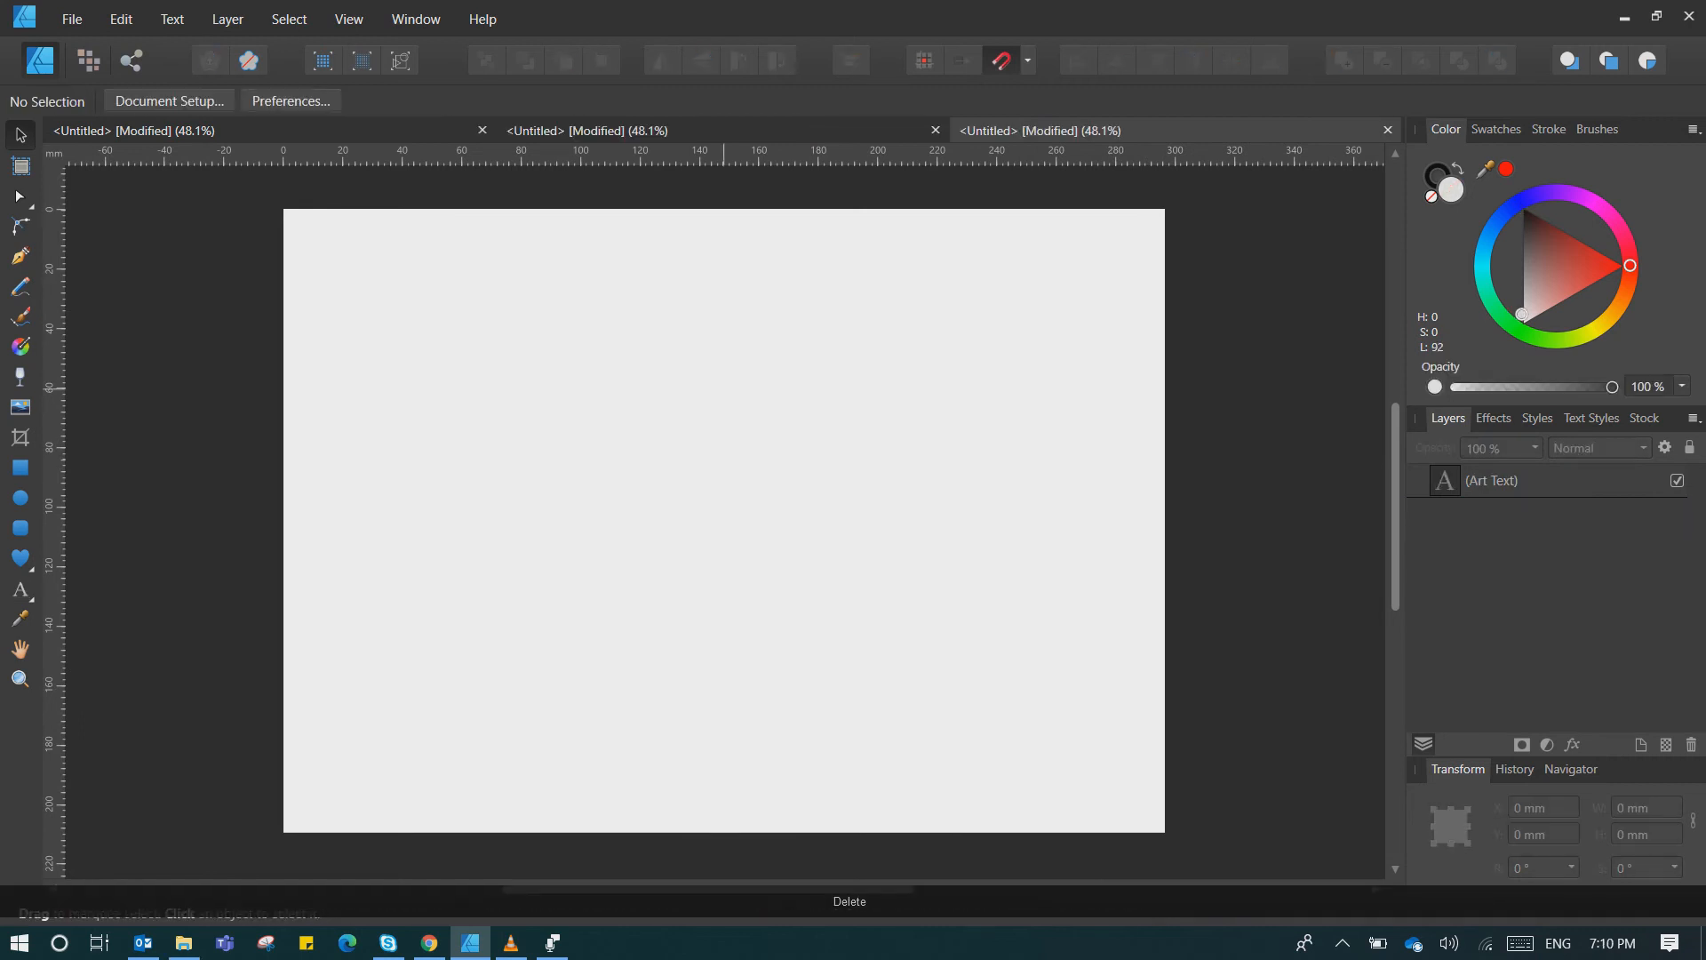
- Draw an open wavy curve about 200 × 65.5 mm with four nodes across the upper page using the Pen tool
key("p")
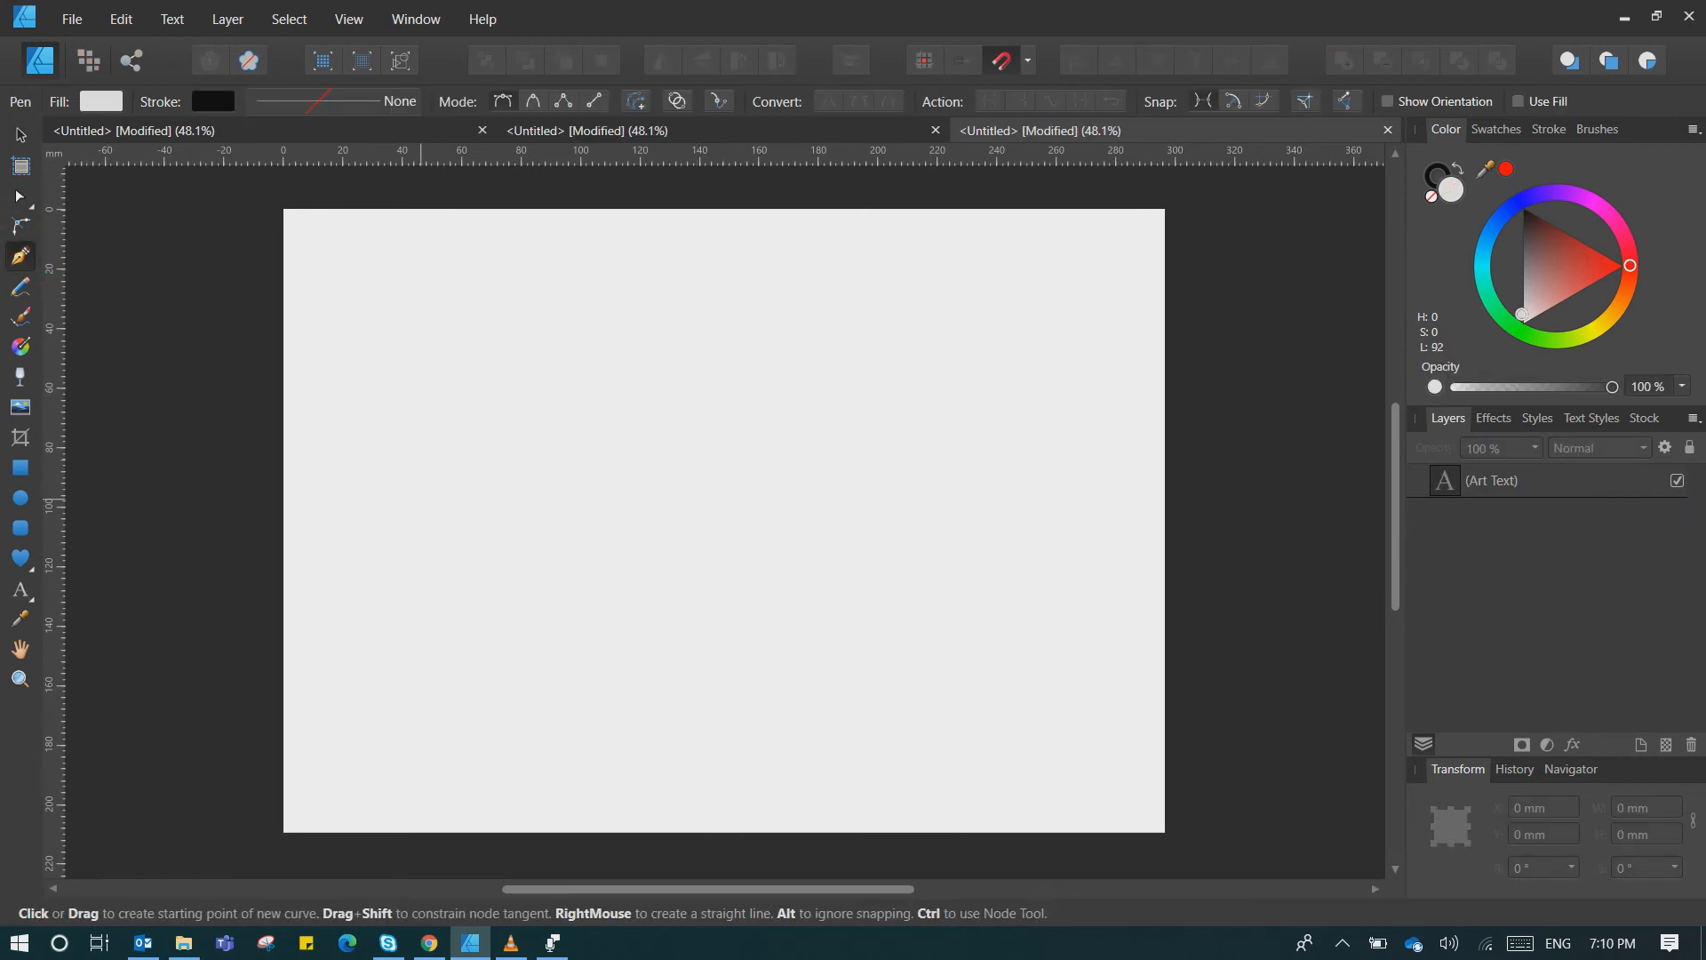
left_click(396, 485)
left_click_drag(576, 300, 662, 307)
left_click_drag(754, 471, 821, 481)
left_click_drag(989, 290, 1112, 292)
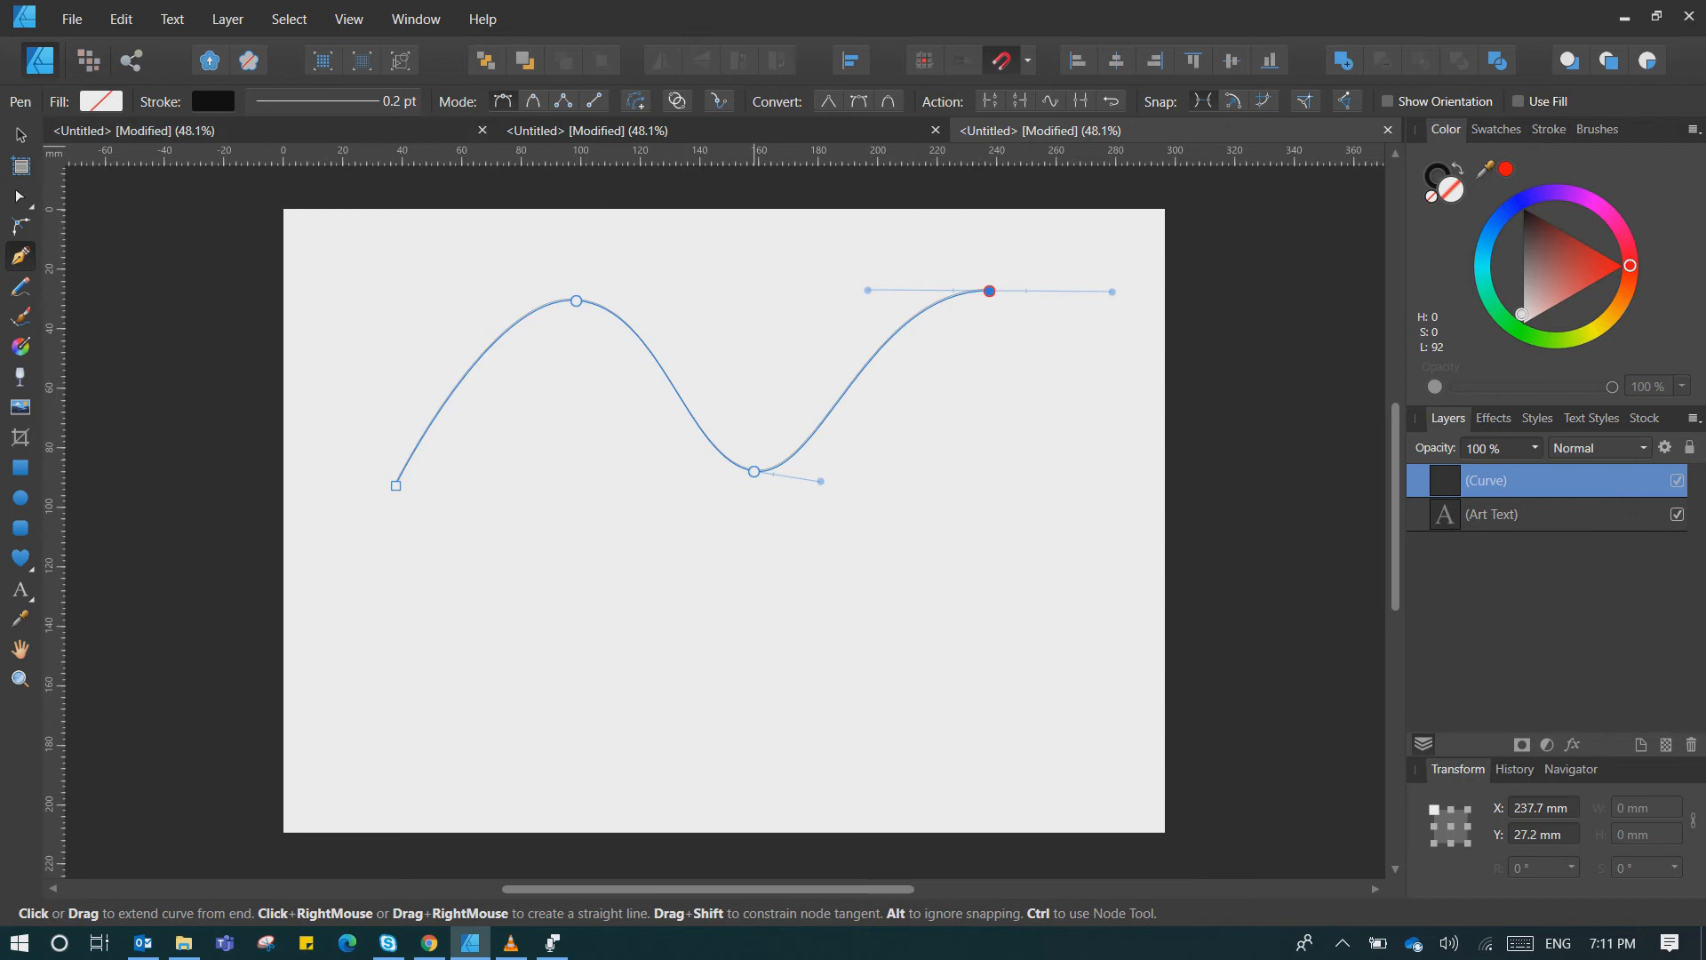
- Thicken the wavy curve's stroke to about 22.3 pt and select the whole curve
left_click(333, 102)
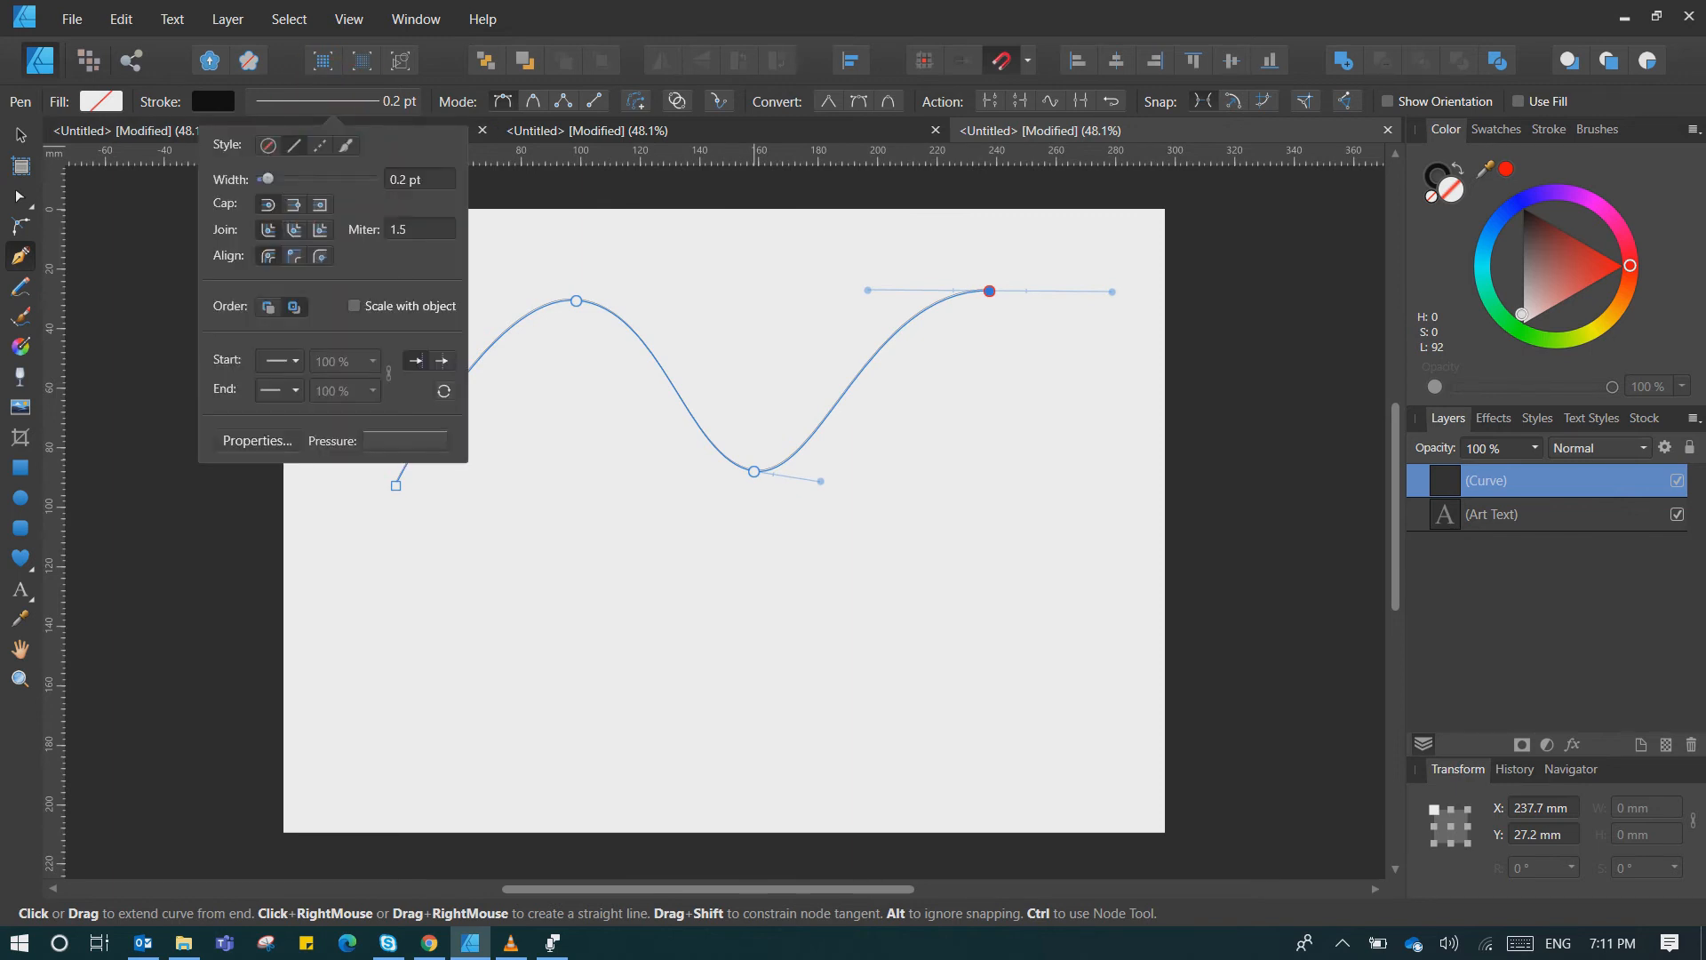
mouse_move(266, 179)
left_mouse_down()
mouse_move(339, 178)
mouse_move(326, 178)
left_mouse_up()
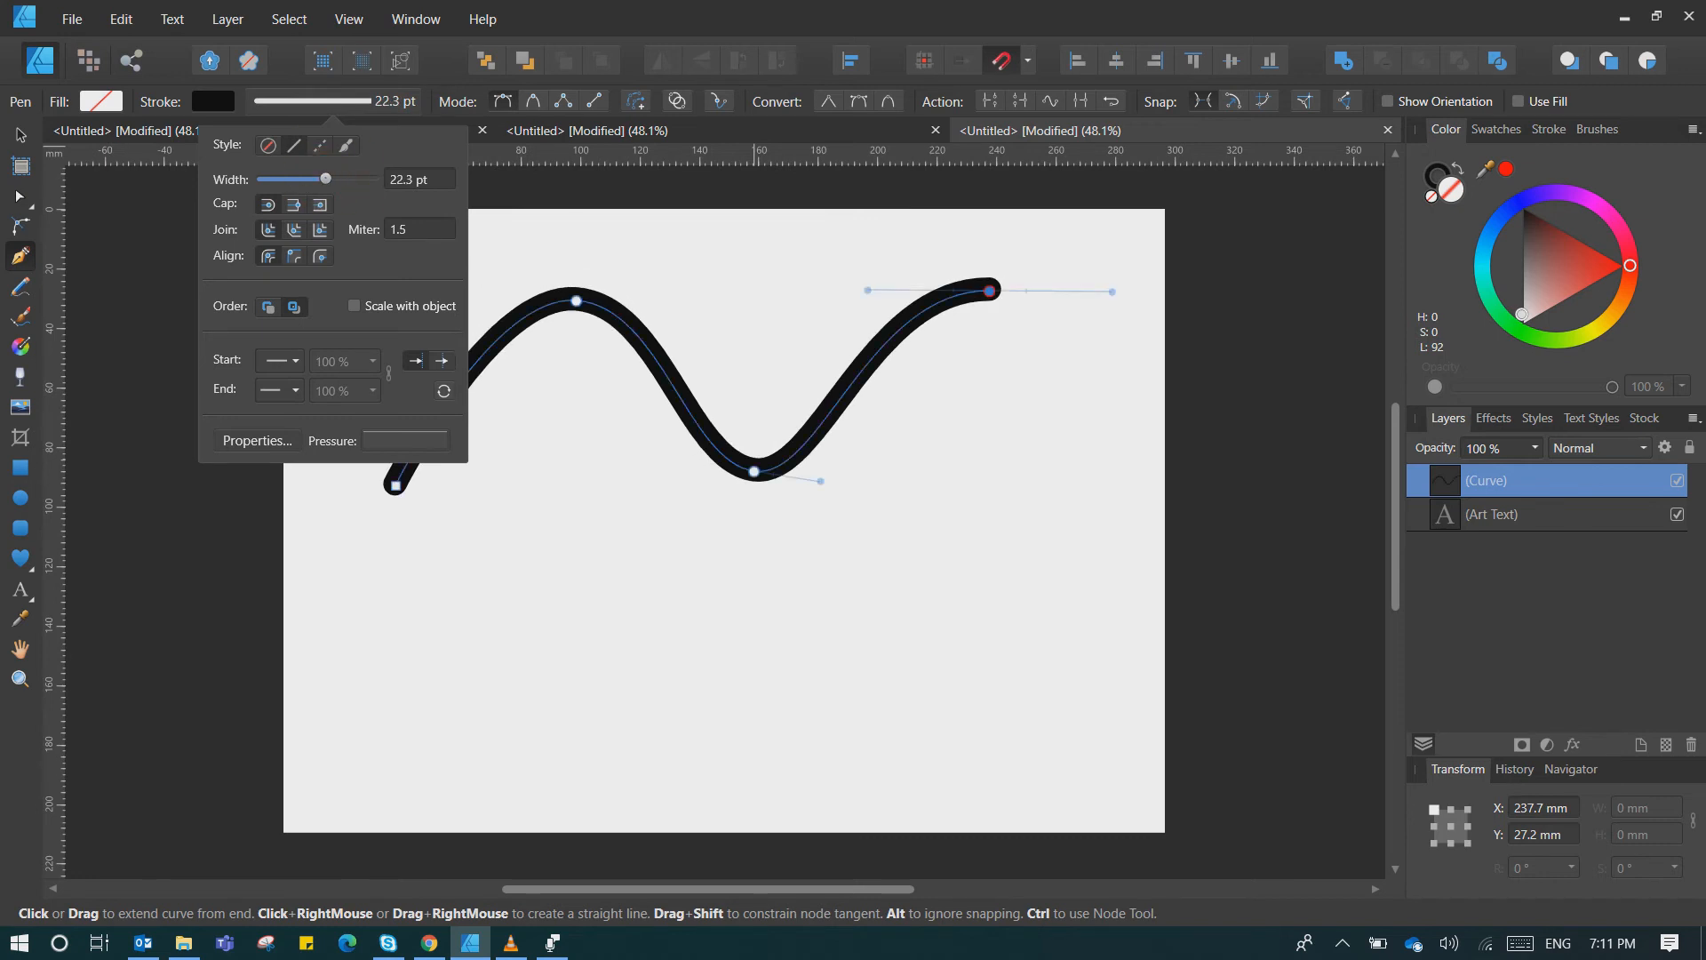
key("v")
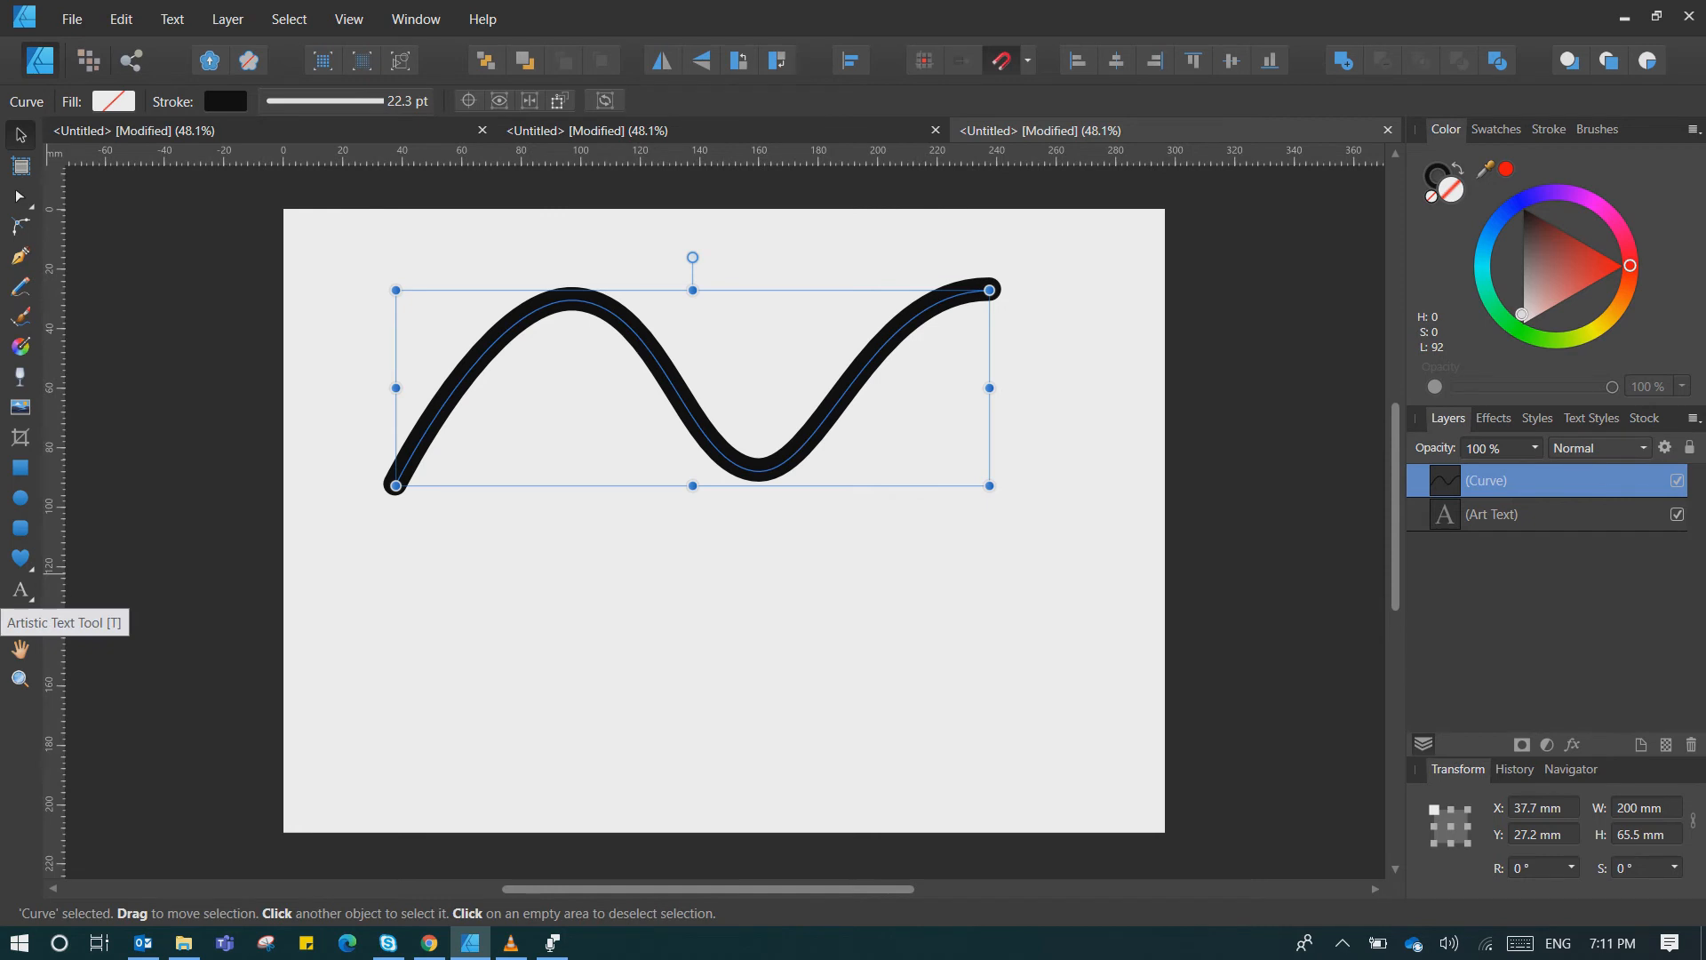
- Convert the wavy curve to a text path with the Artistic Text tool and enter placeholder words starting with "sdsddsdsdhsjhhjh" along it
left_click(21, 590)
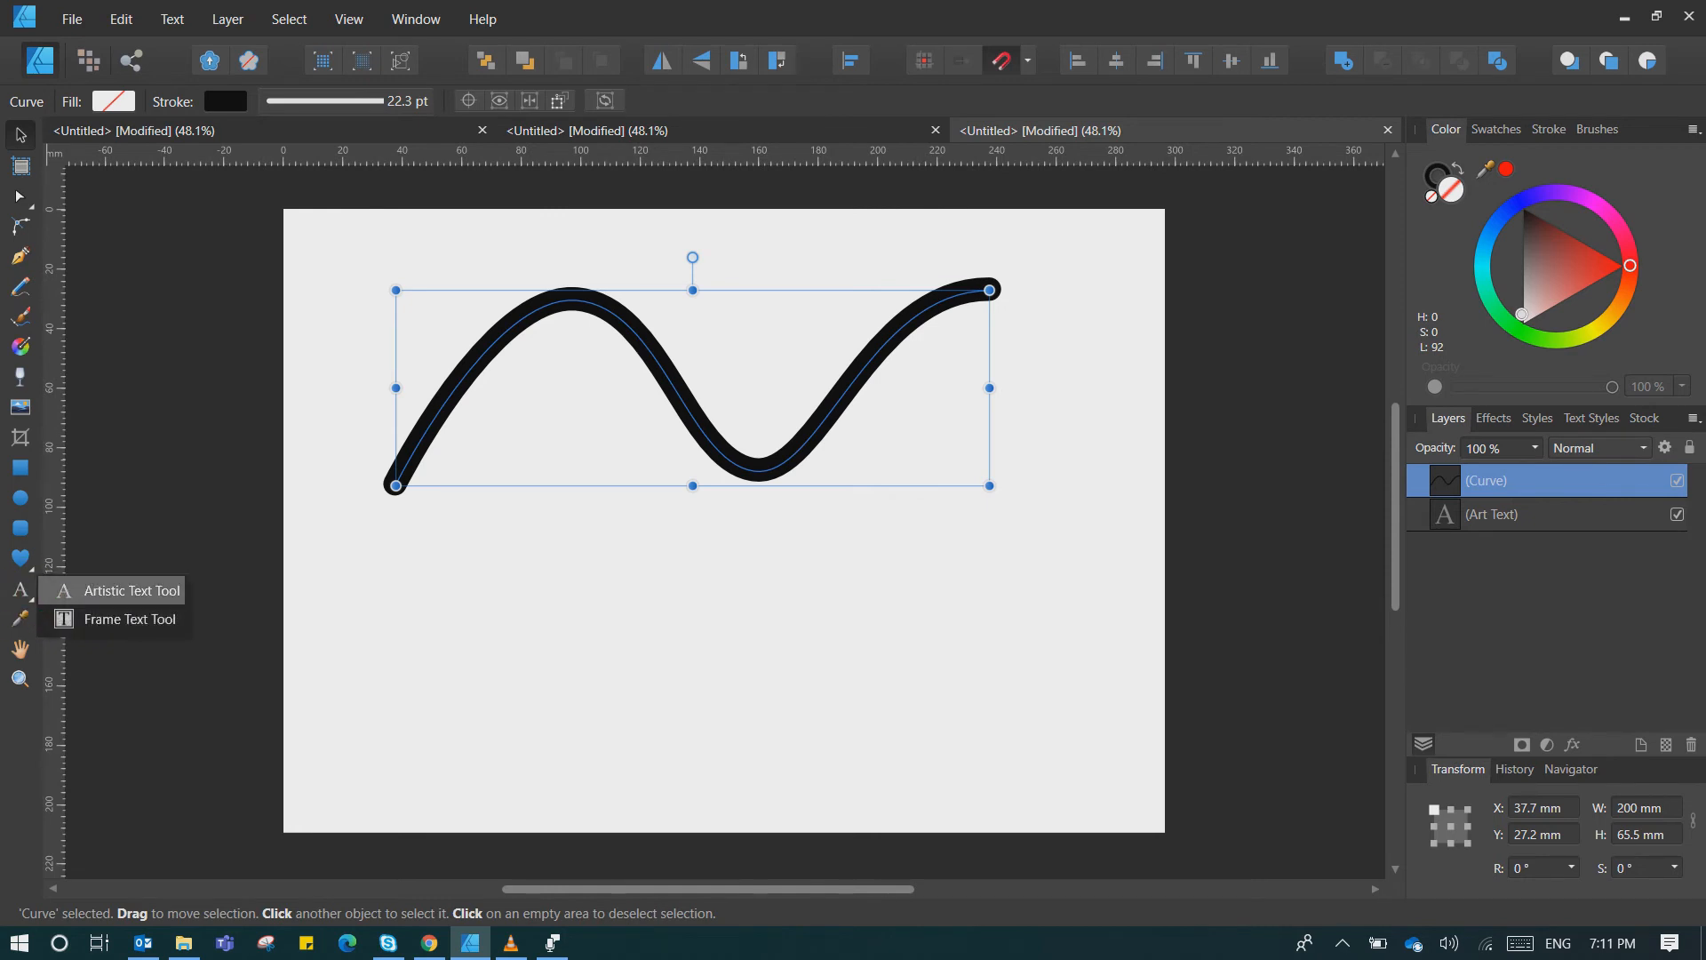
left_click(120, 590)
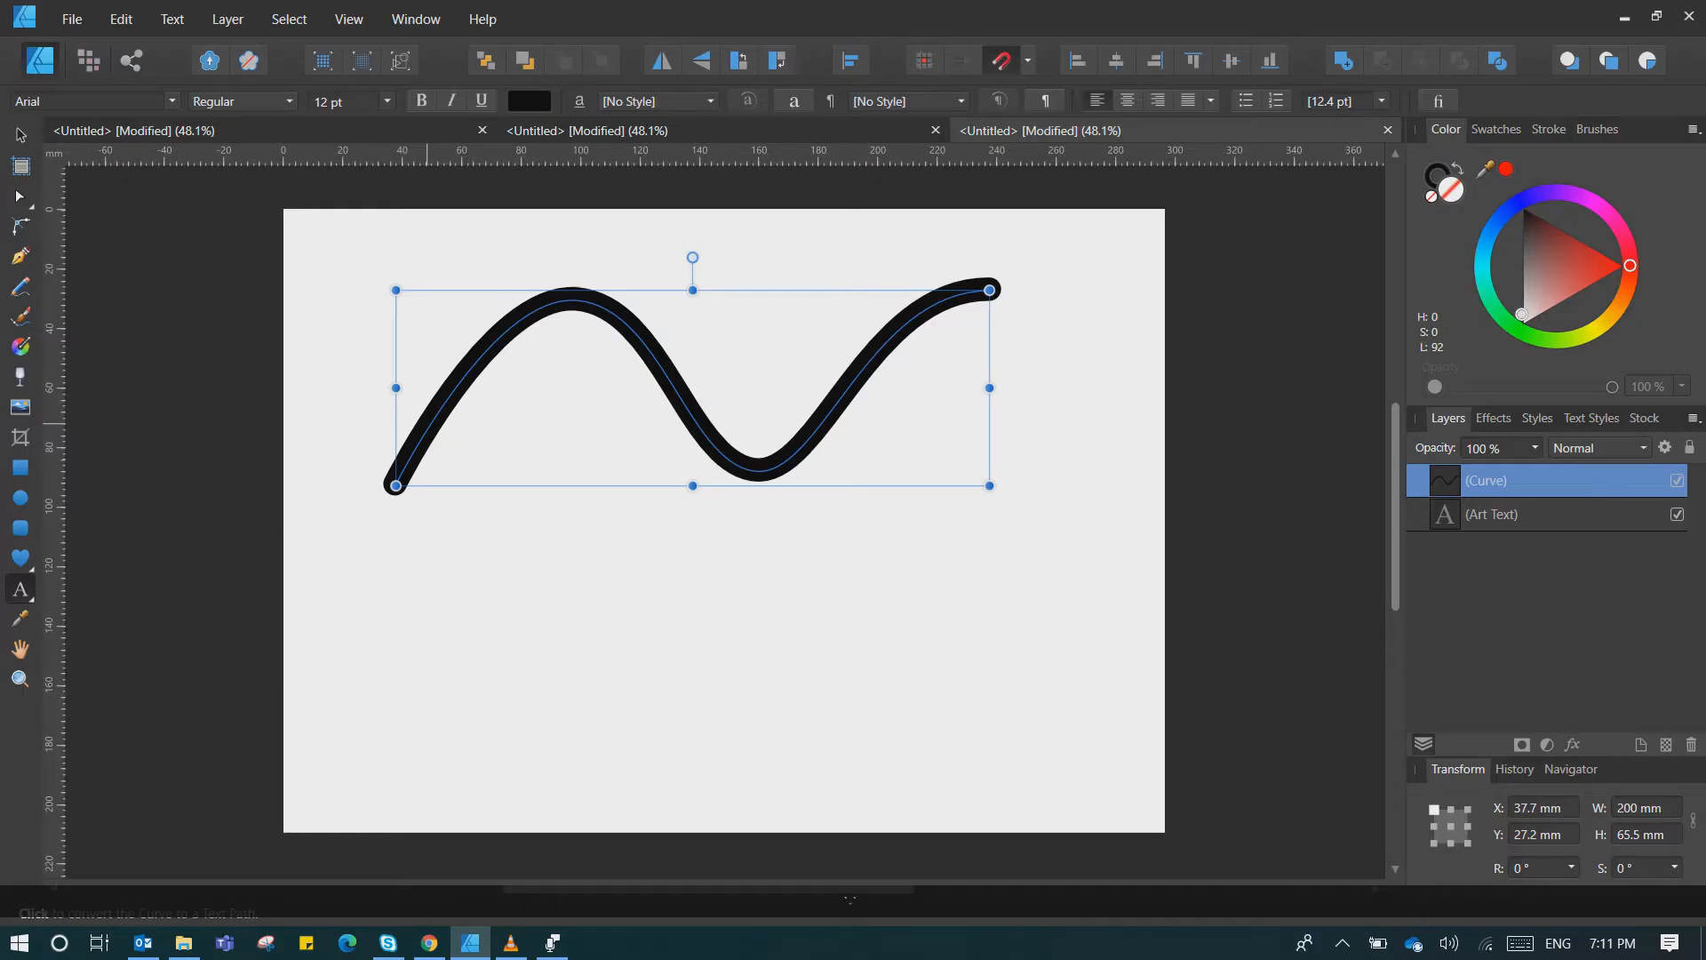
left_click(426, 419)
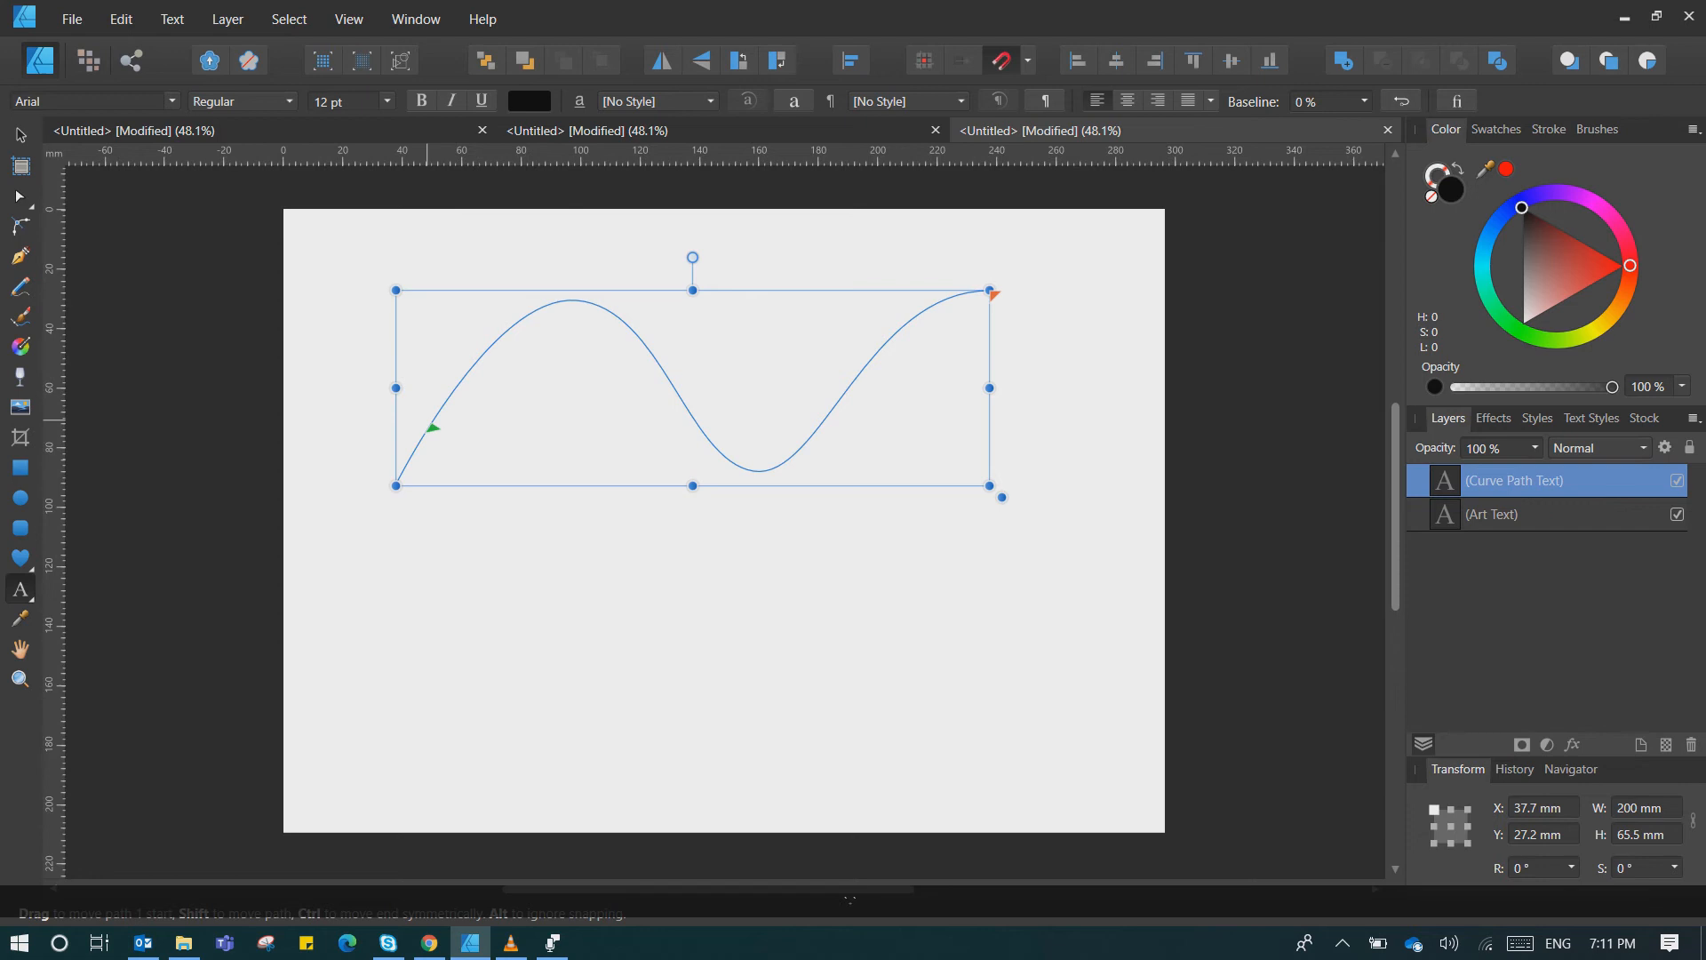
type("sd")
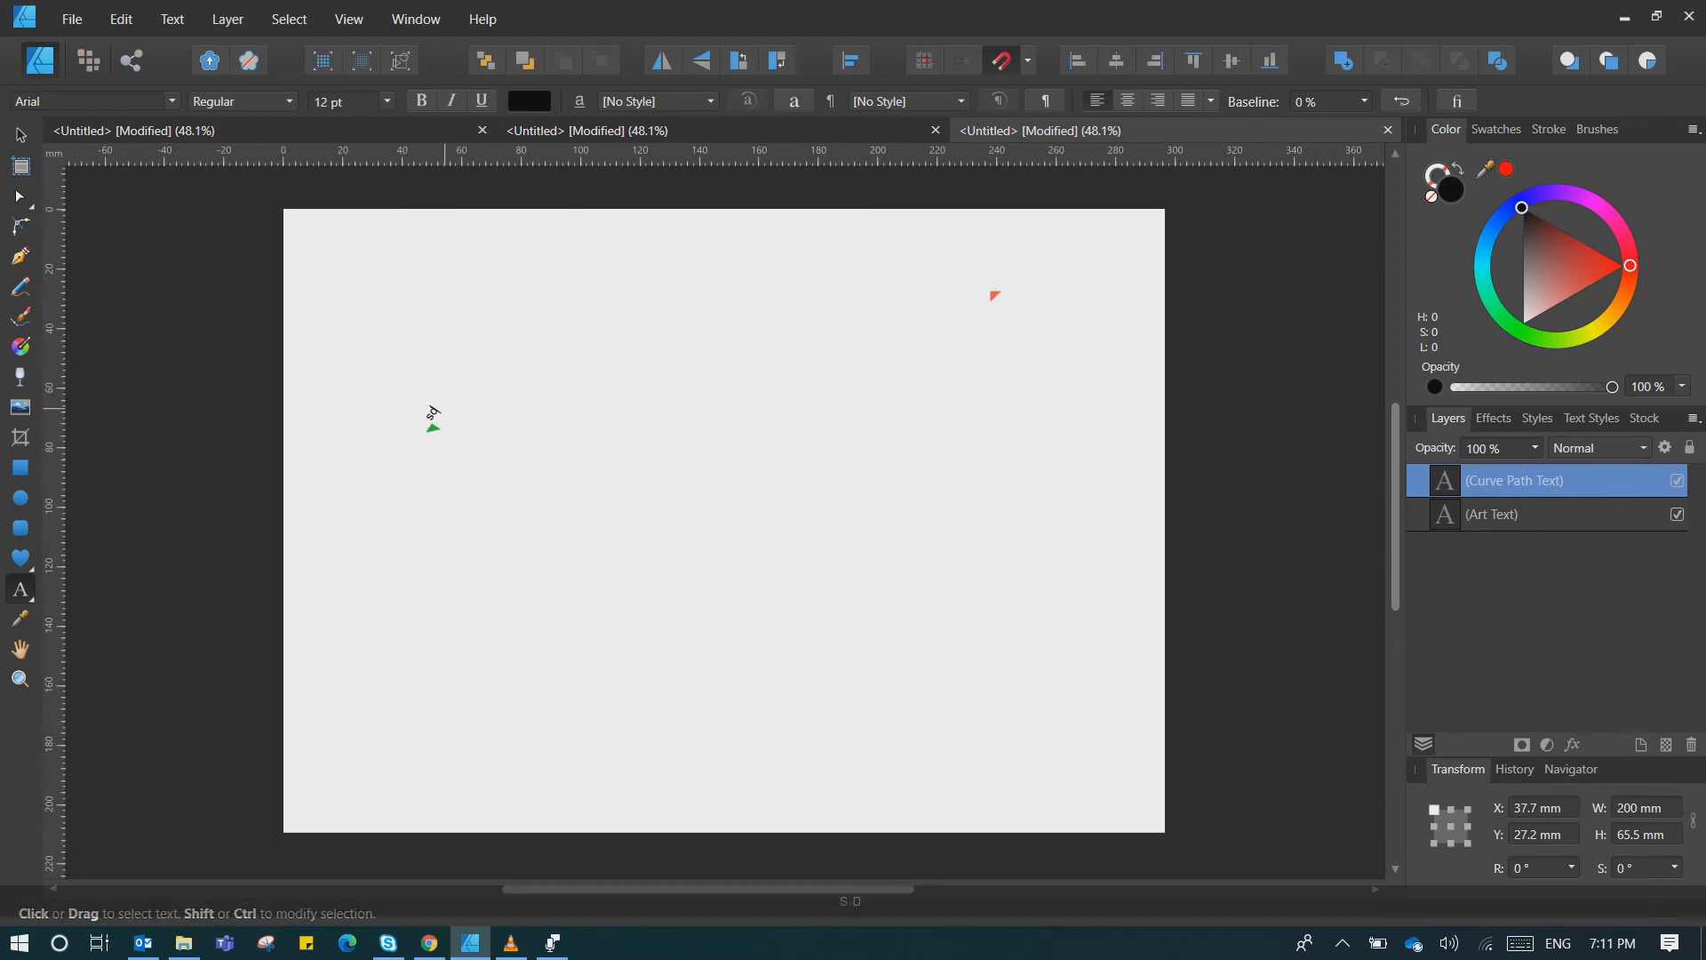
type("sddsdsdhsjhhjh")
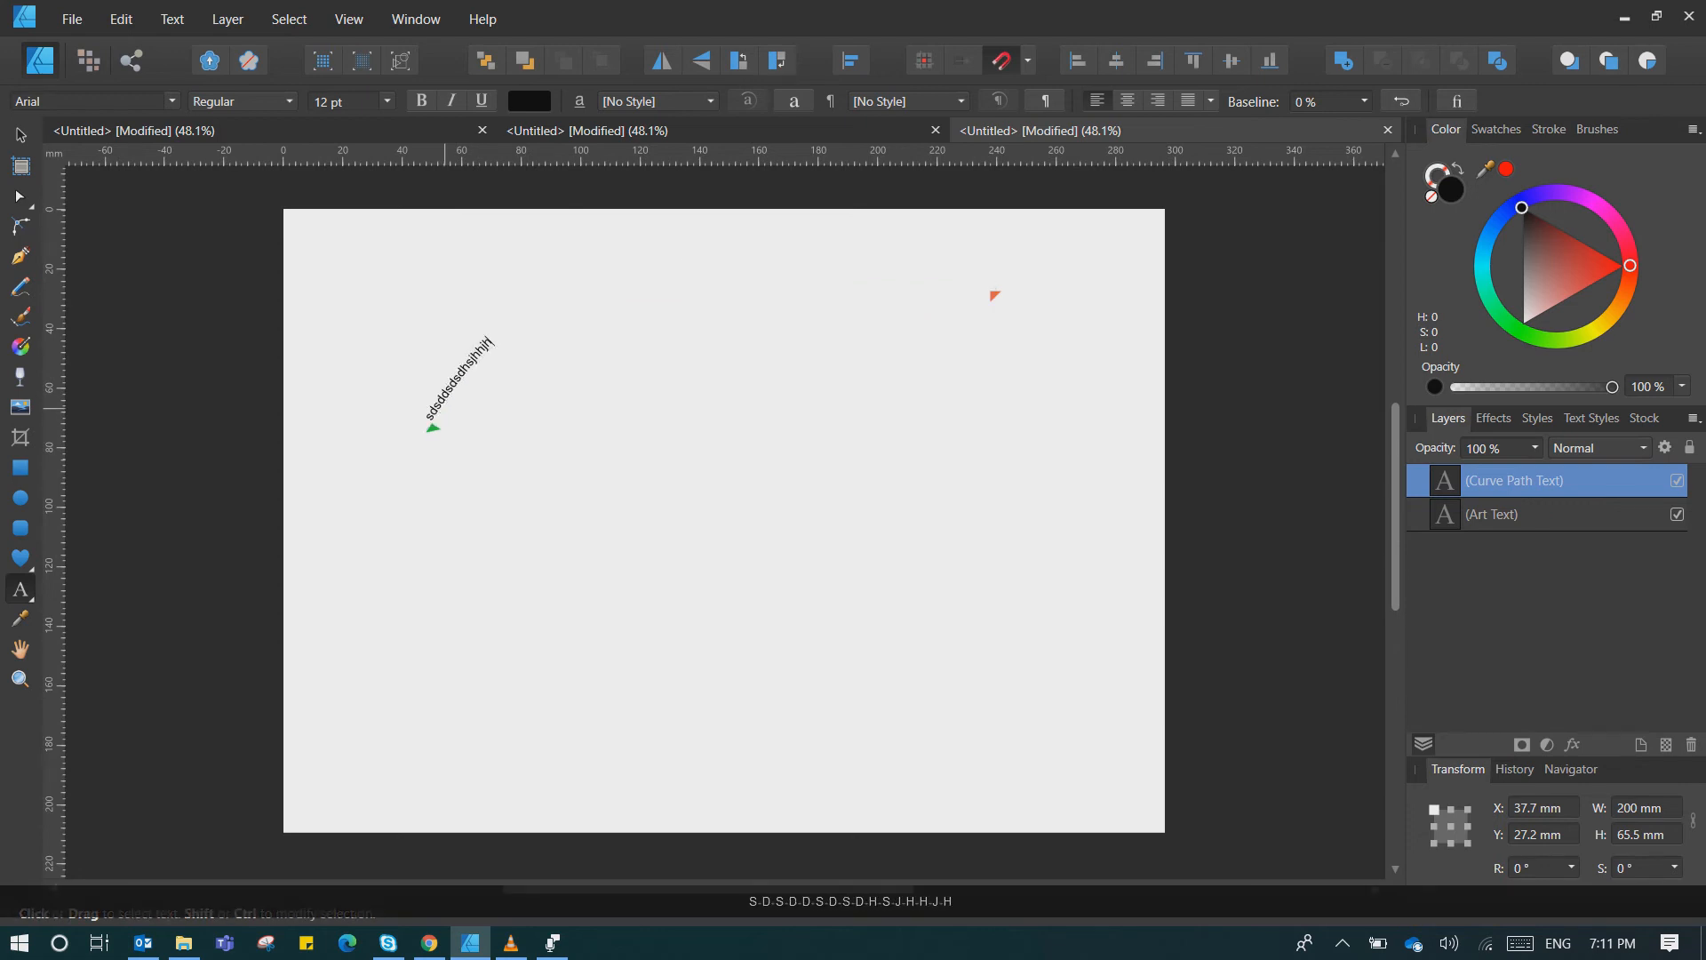
type(" dfhdfkfdfkjdf ")
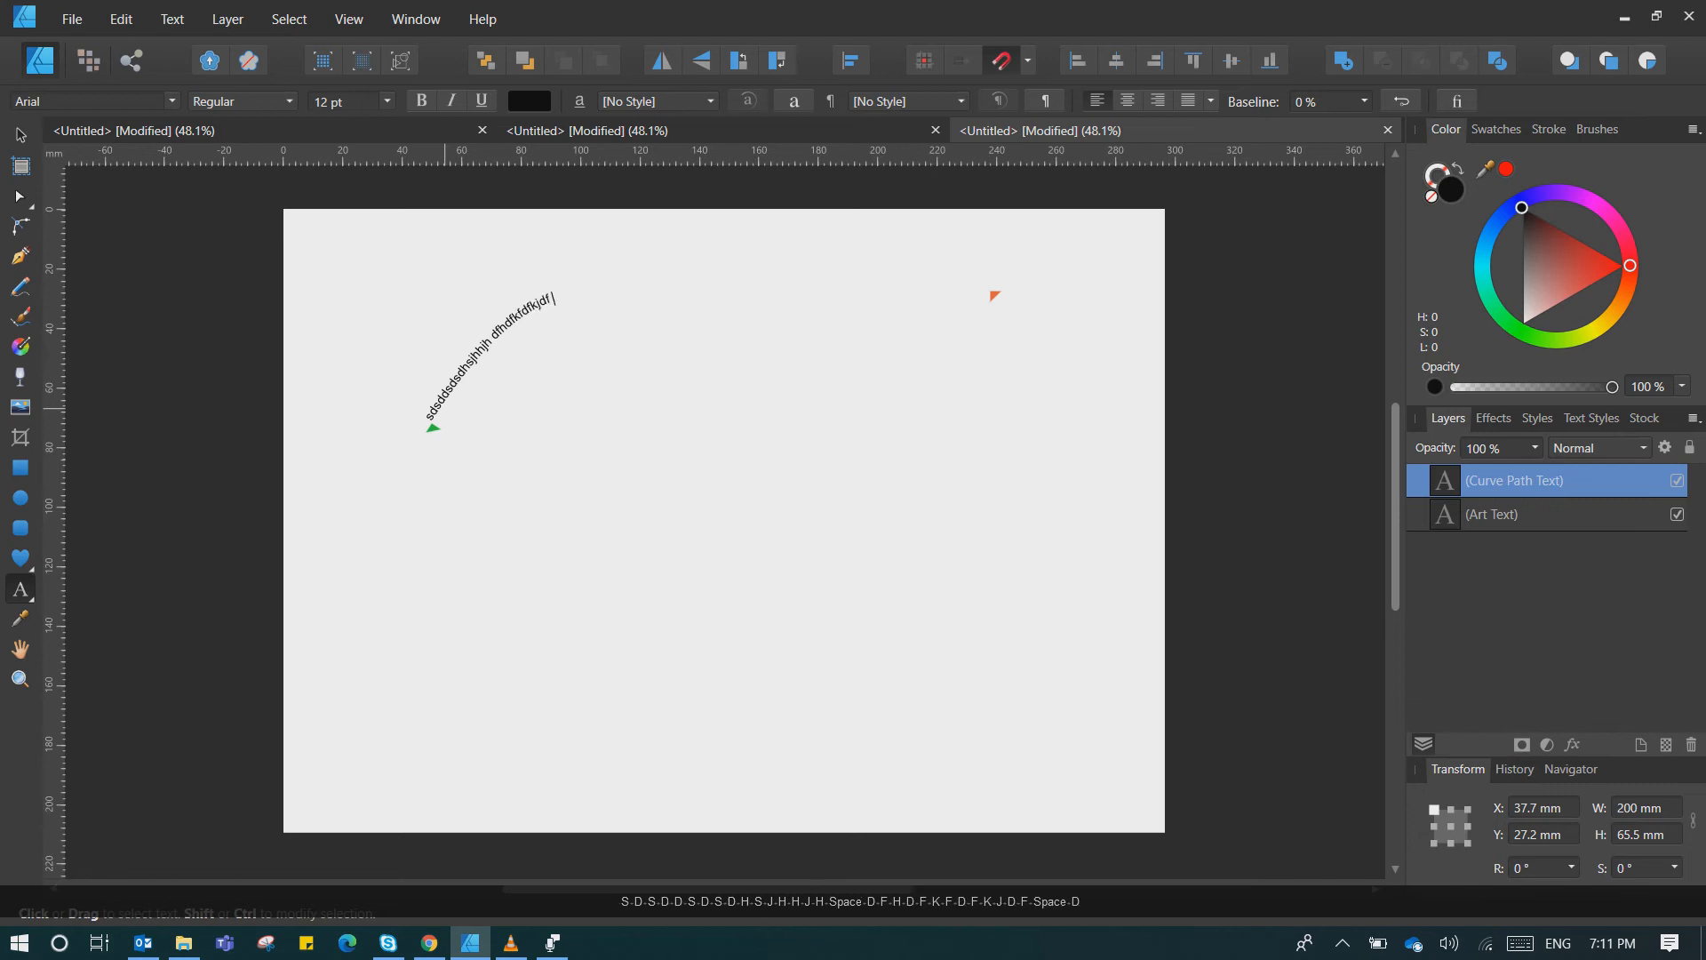
type("dffdfdfdf dfdfdf")
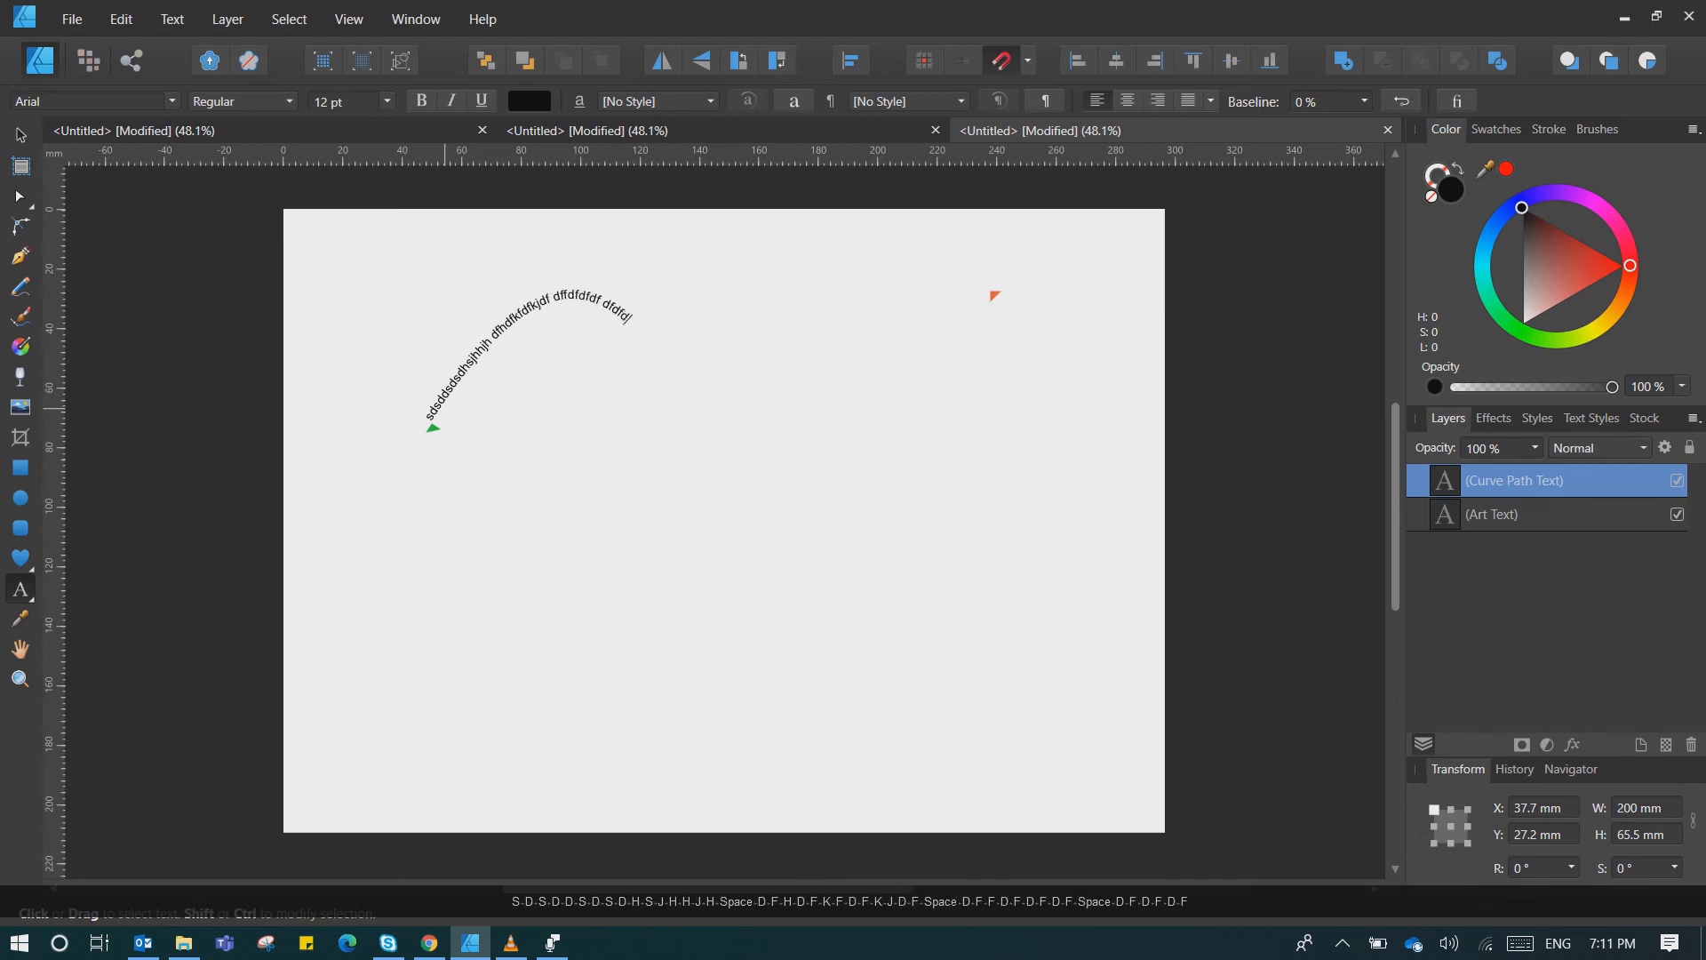
type("dfdff dfdfdfd")
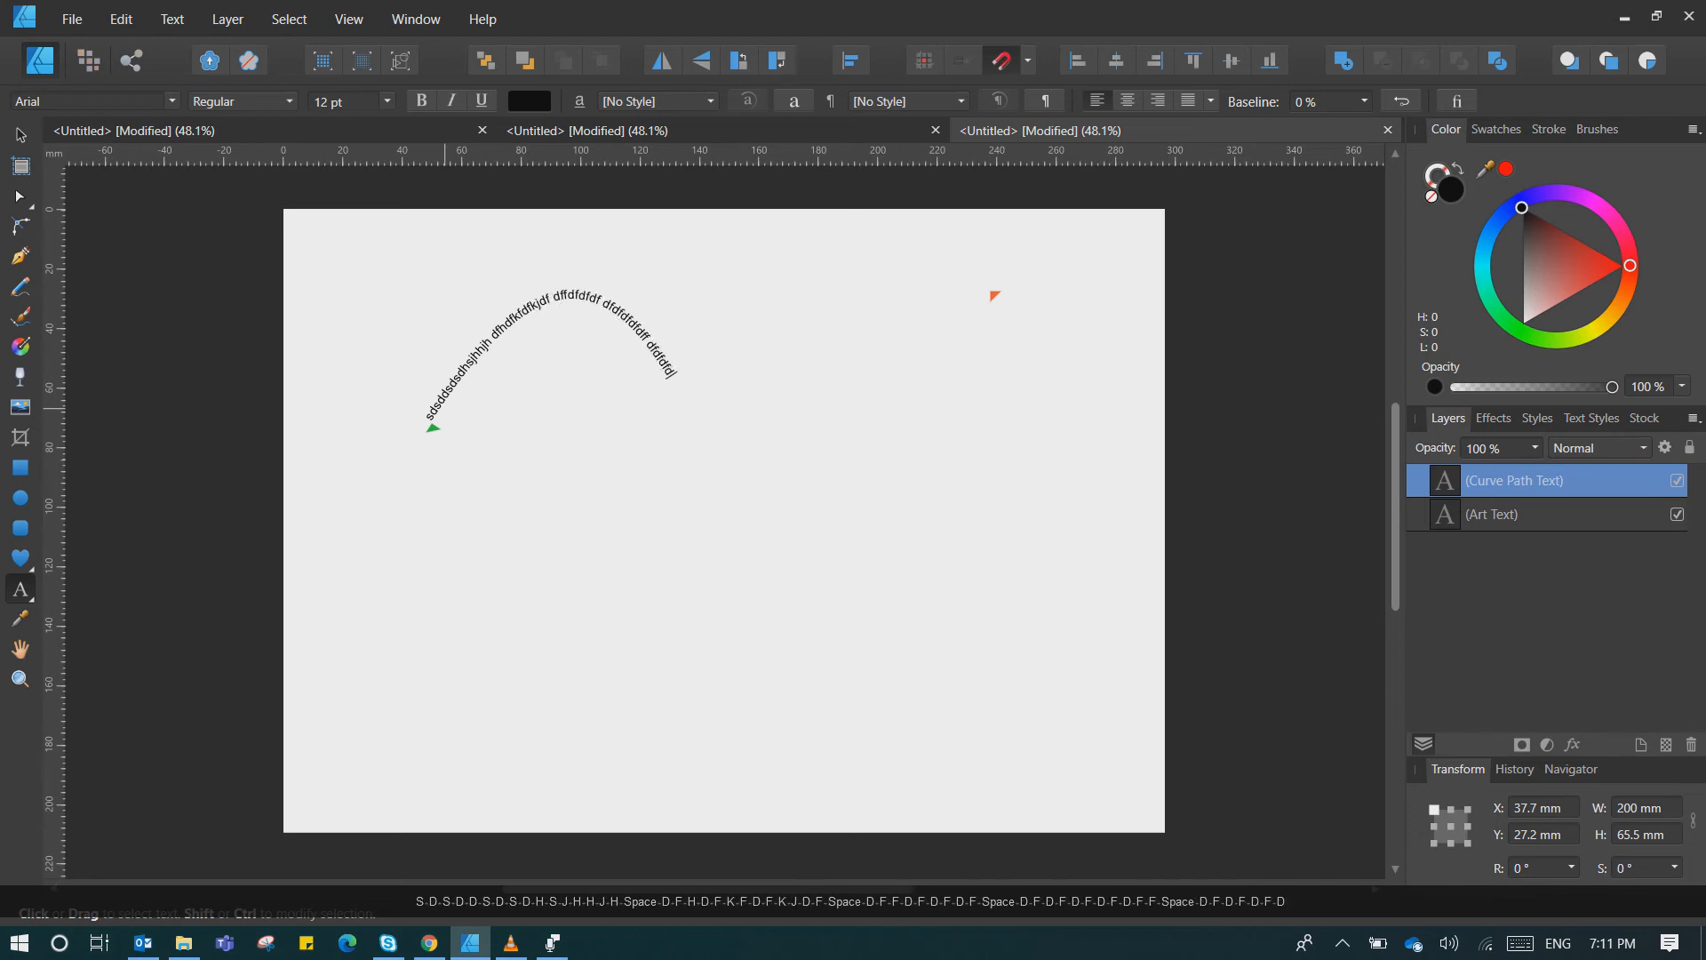
type("fdiuu eirueiuiu")
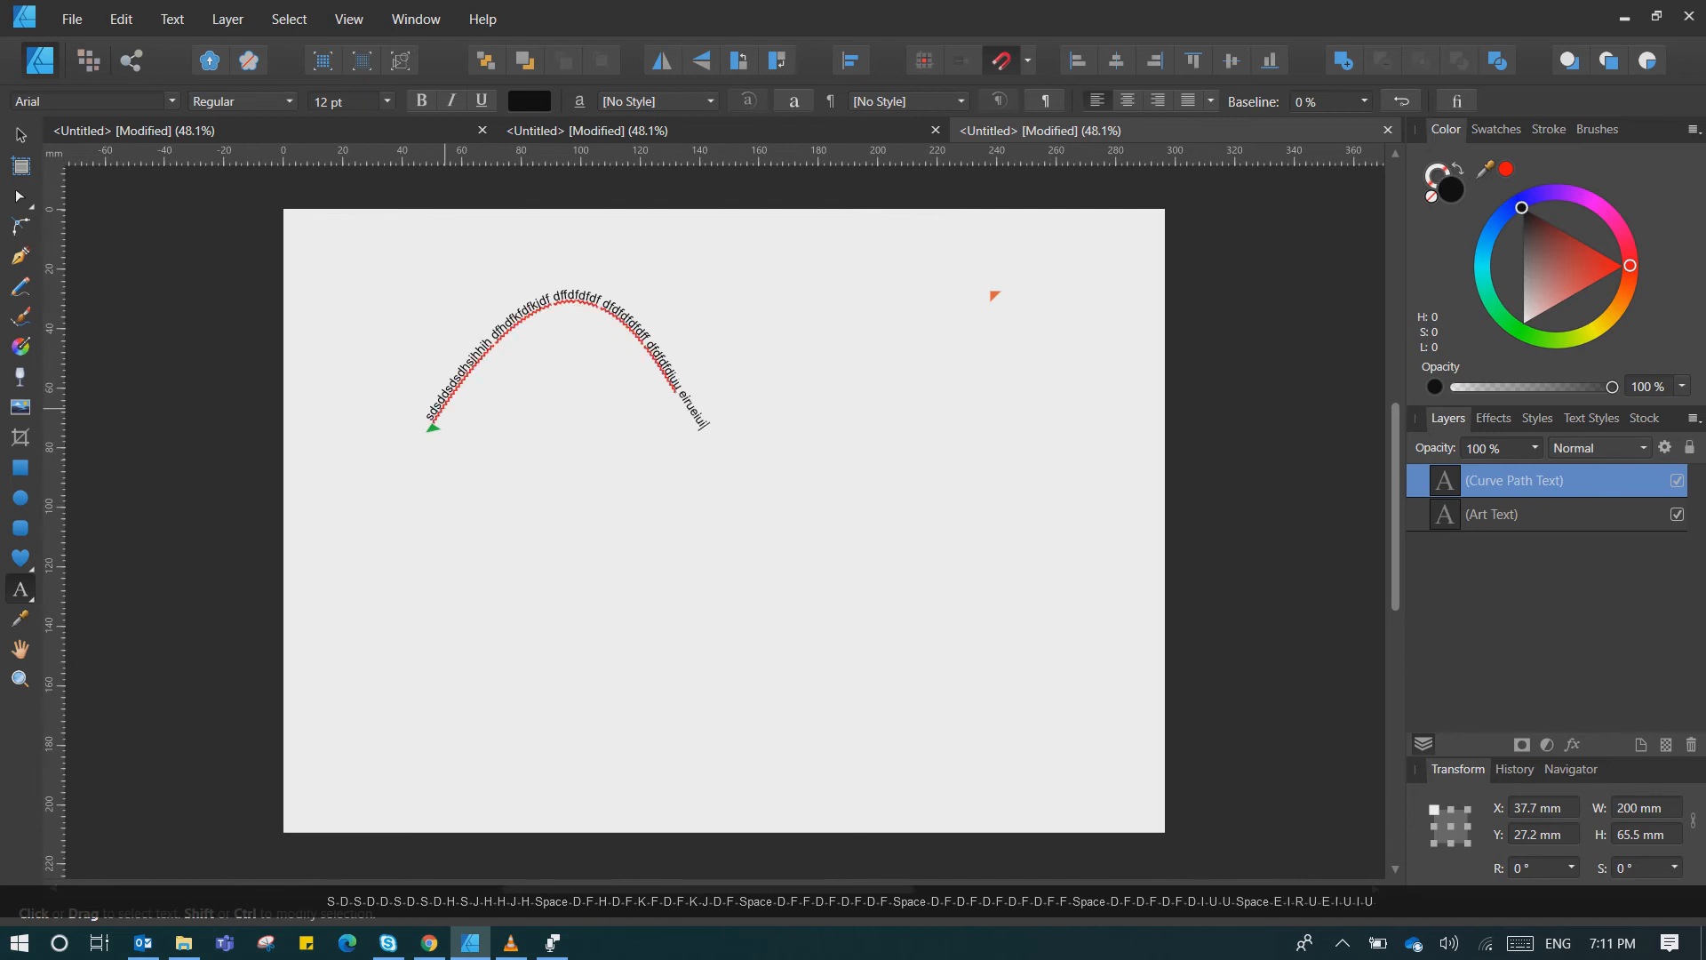
type("iuiu iuiuiuiu")
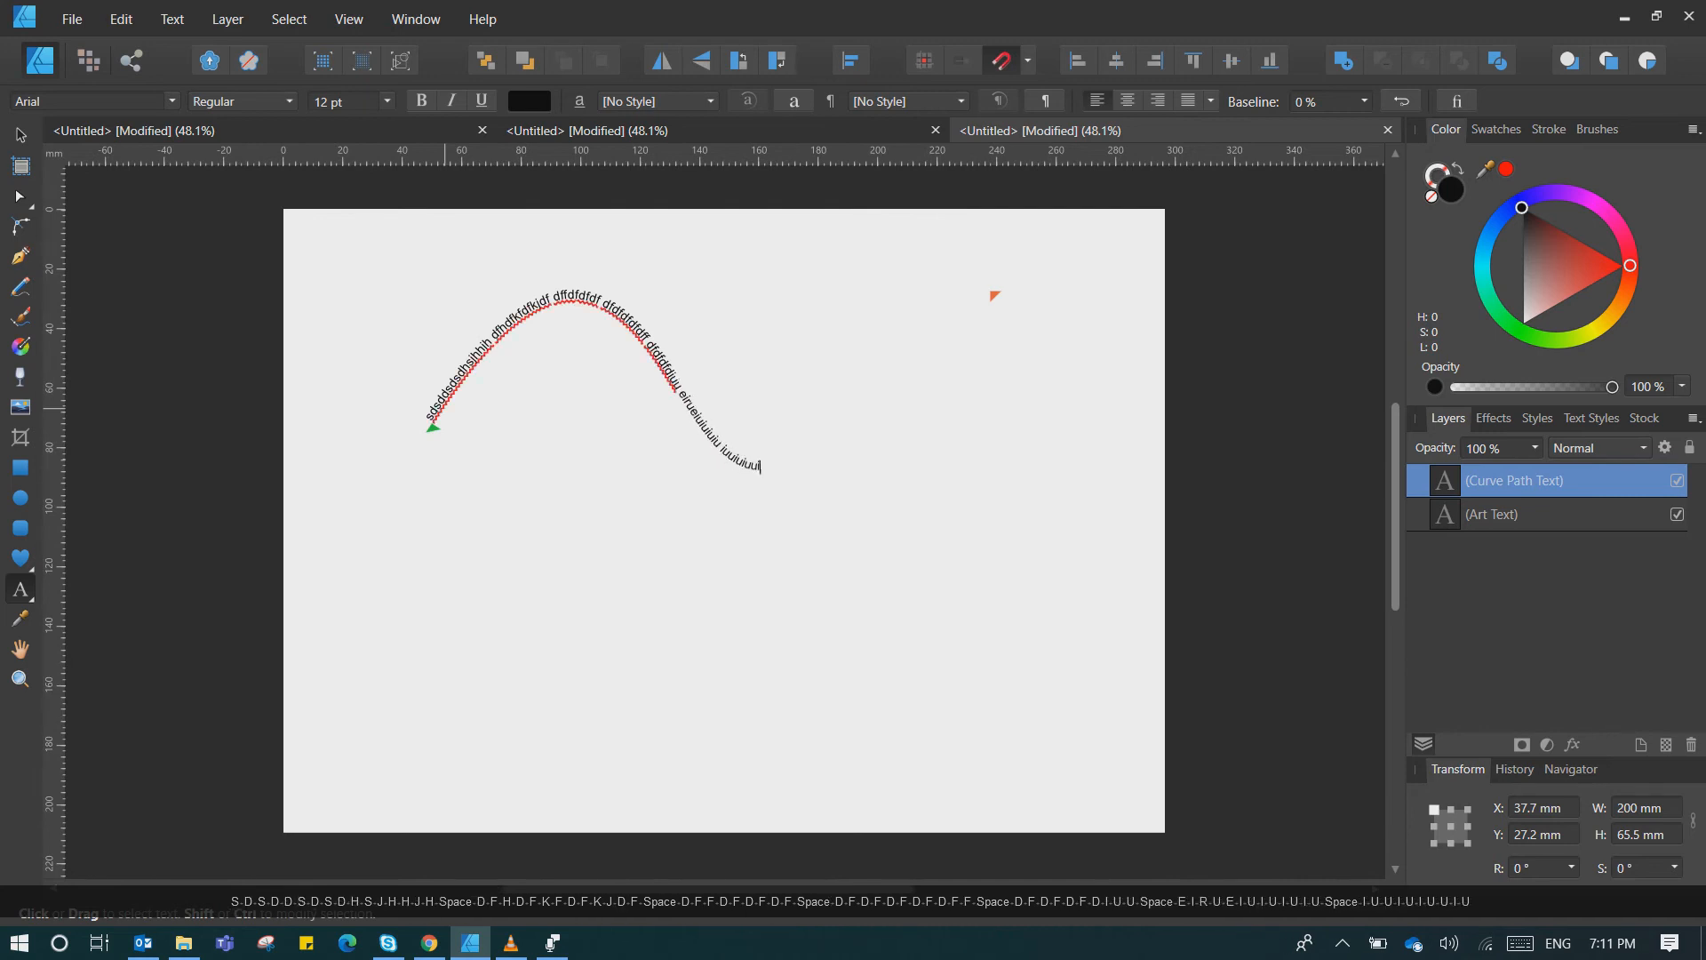
type(" iu iuiui iuiu iu iuuiui iuuiuiui")
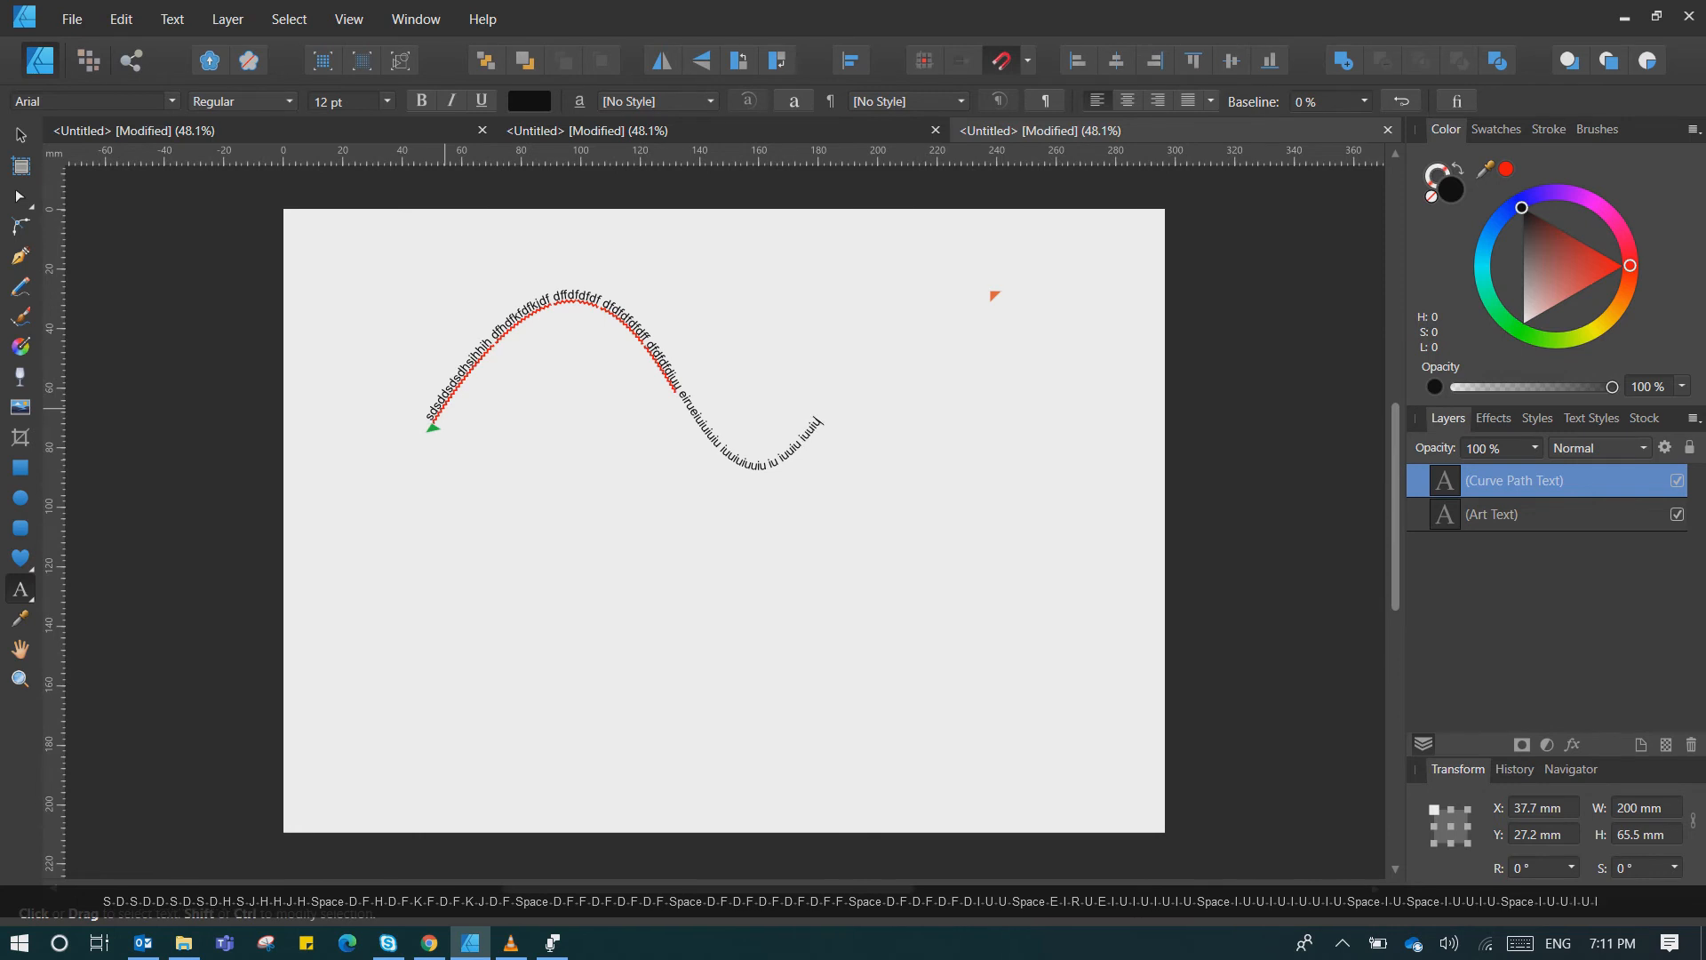
left_click(258, 360)
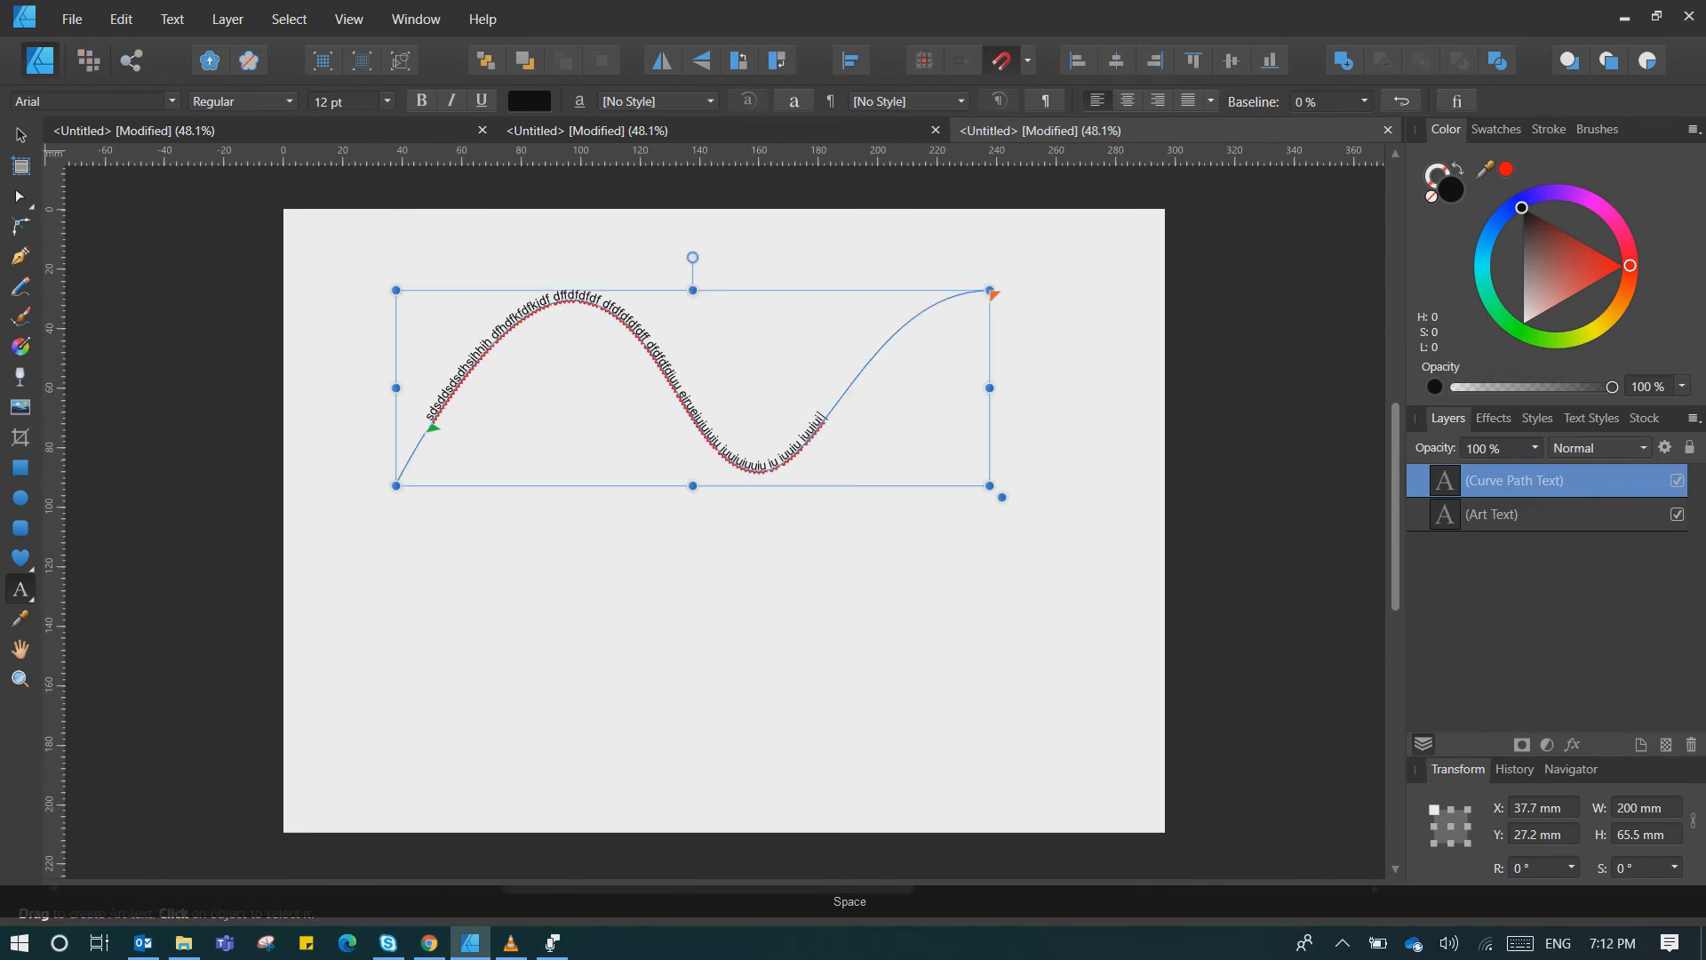
- Try filler text after the typed words on the path with the text start at the curve's lower end, and delete the filler
left_click(171, 19)
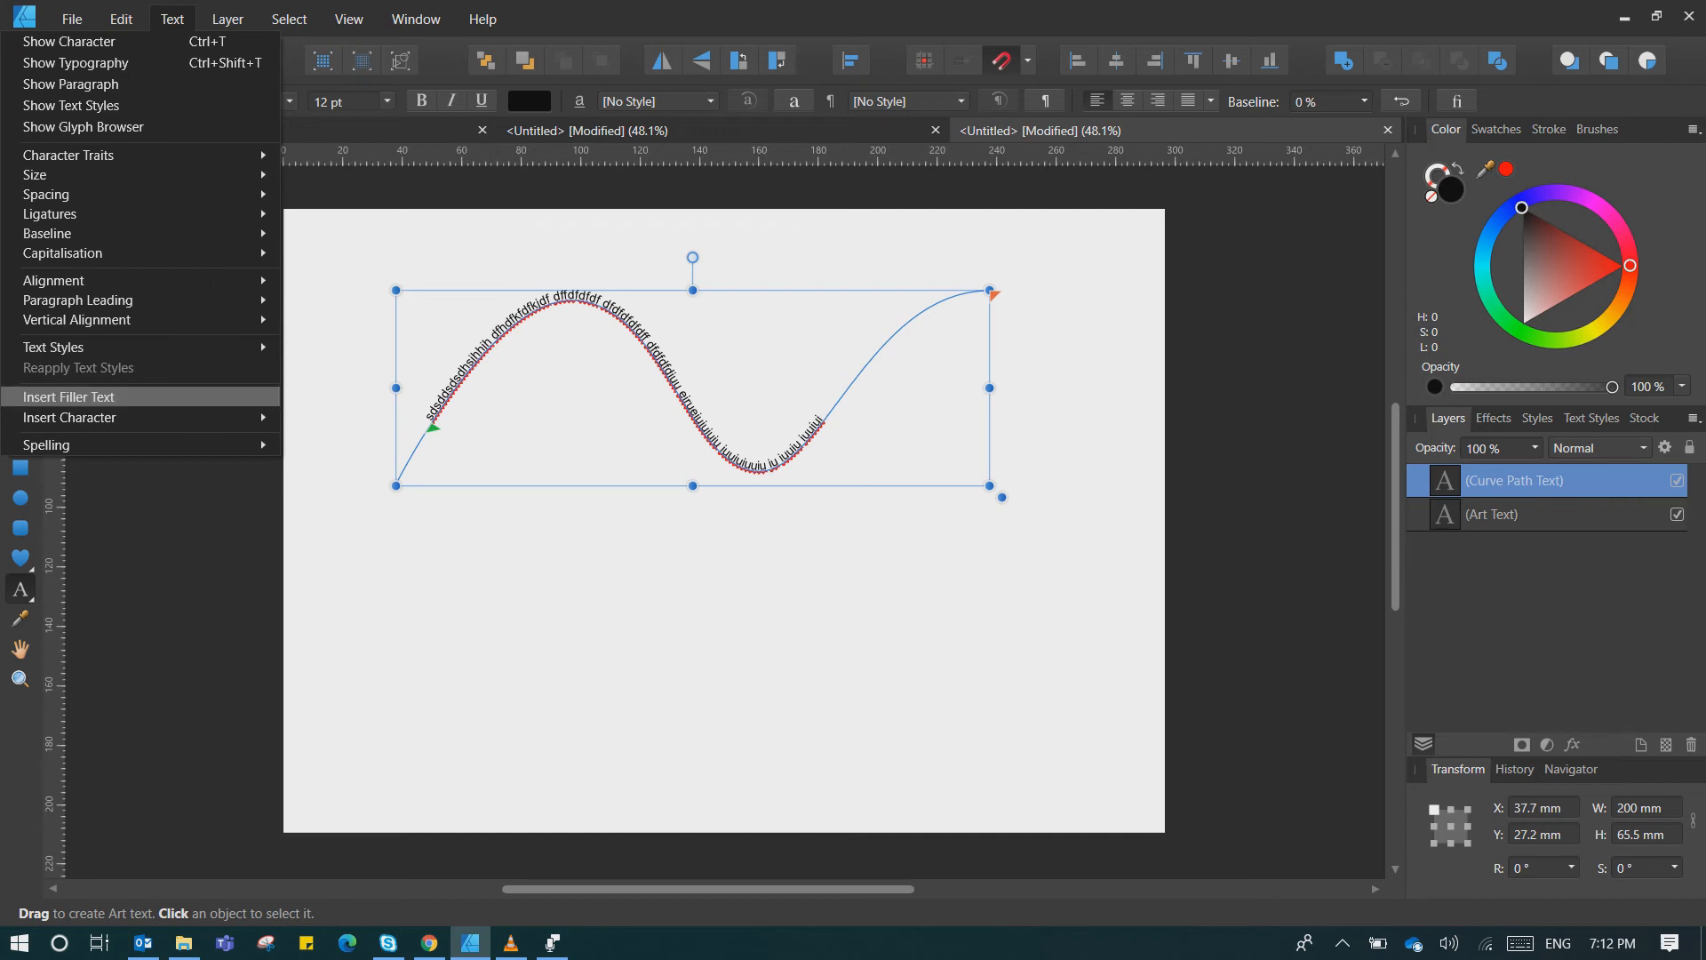
left_click(97, 397)
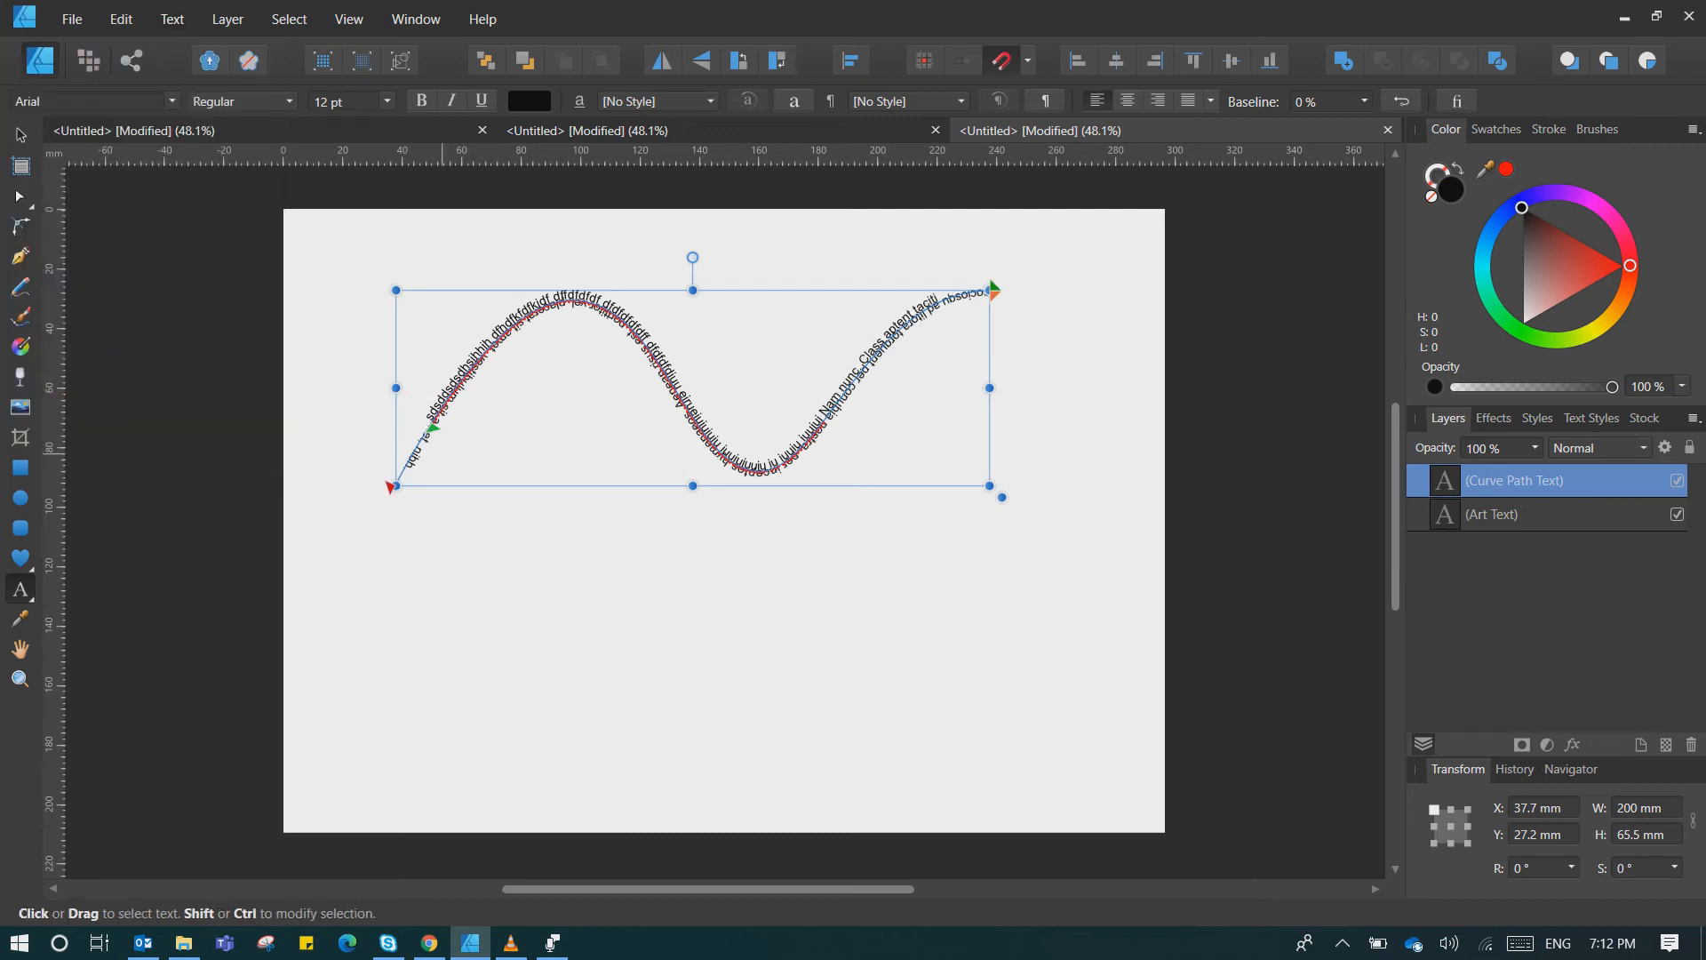
left_click_drag(433, 428, 391, 488)
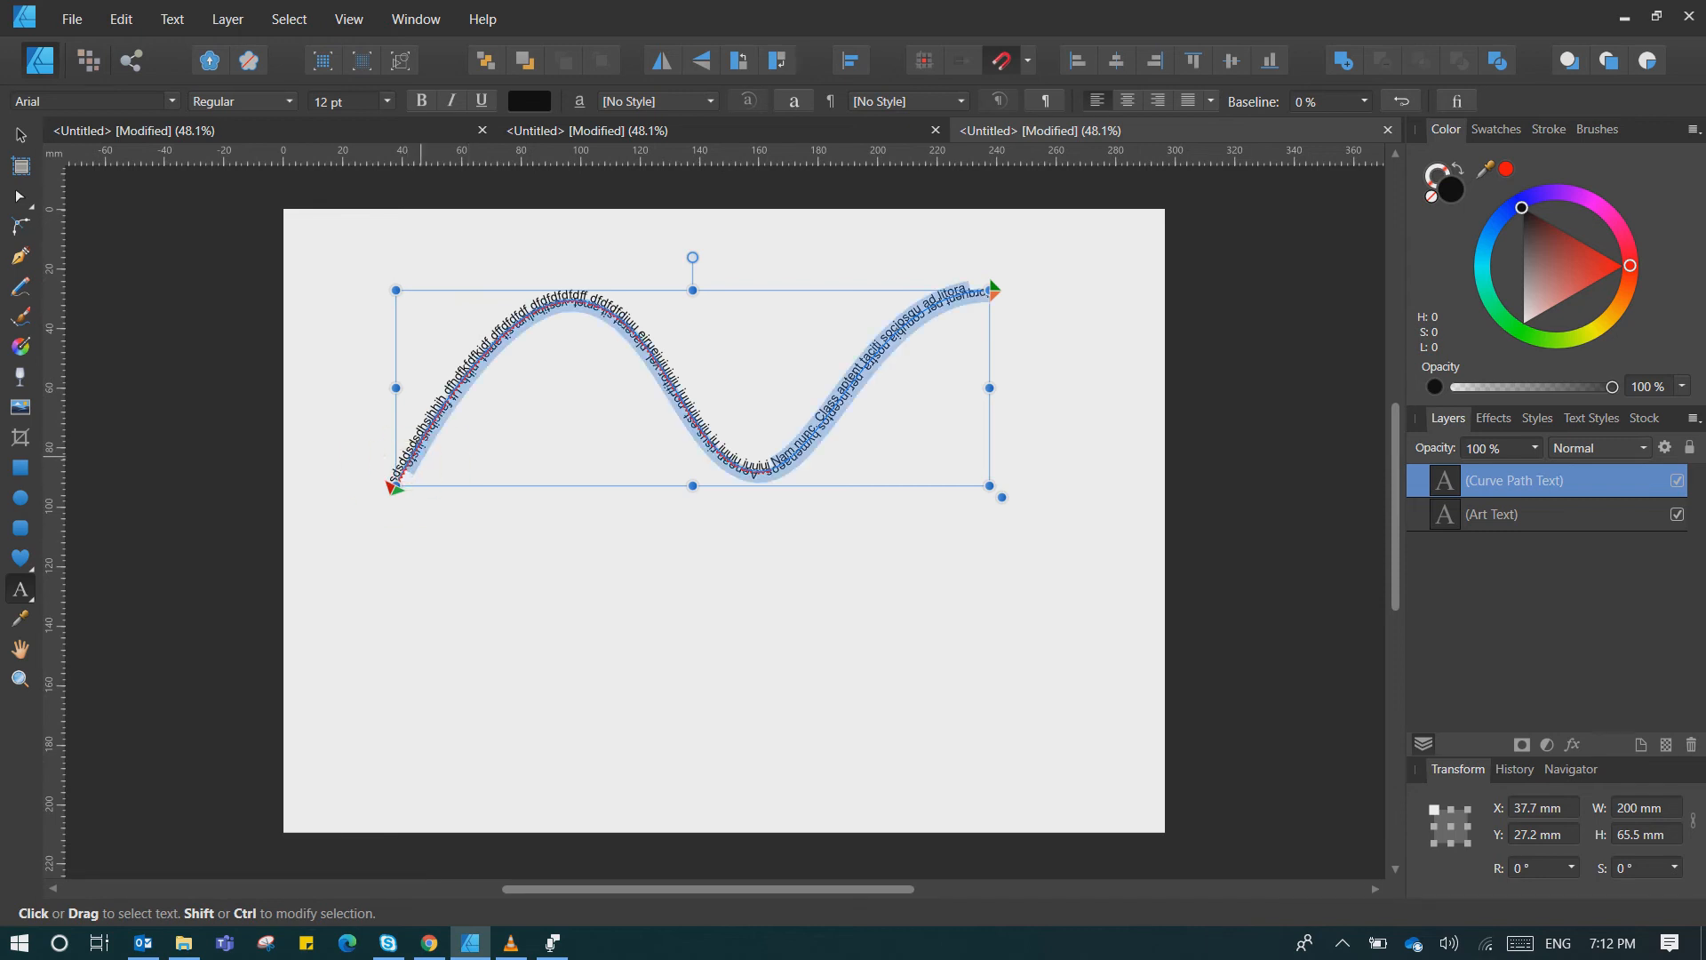
key("Delete")
- Move the path text's start point partway up the curve's first slope
left_click_drag(398, 490, 473, 370)
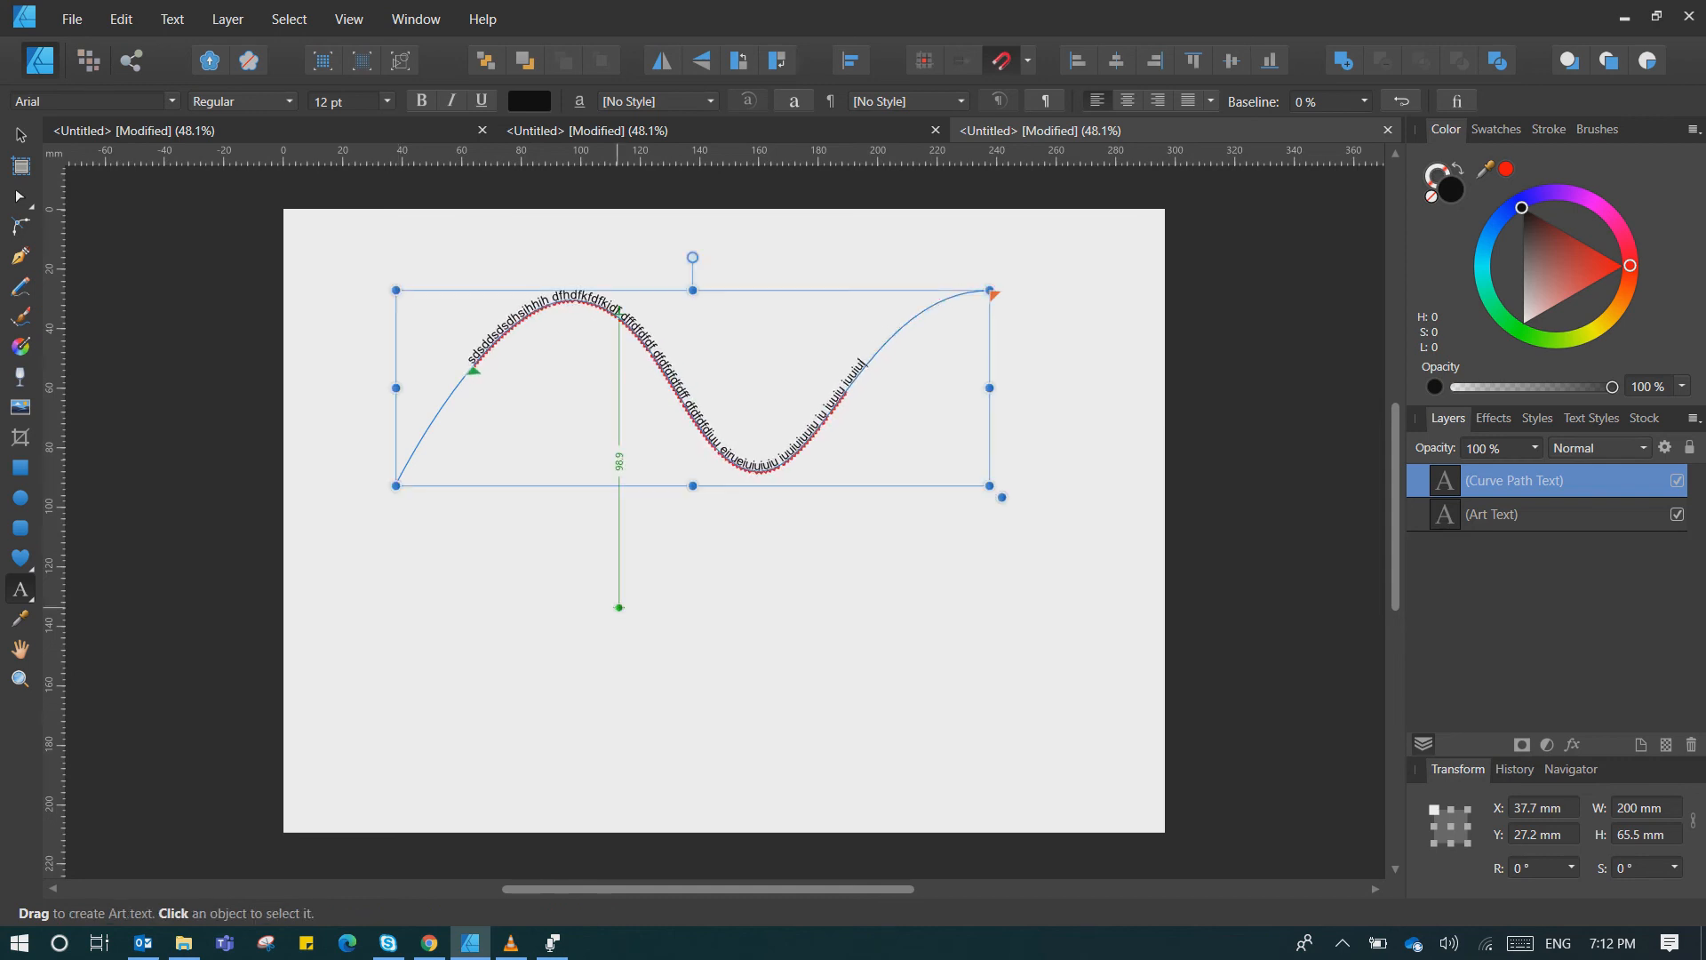
- Draw a circle about 72 mm in diameter below the wavy text and convert it to a text path reading "selamat datang"
key("e")
left_click_drag(610, 540, 824, 754)
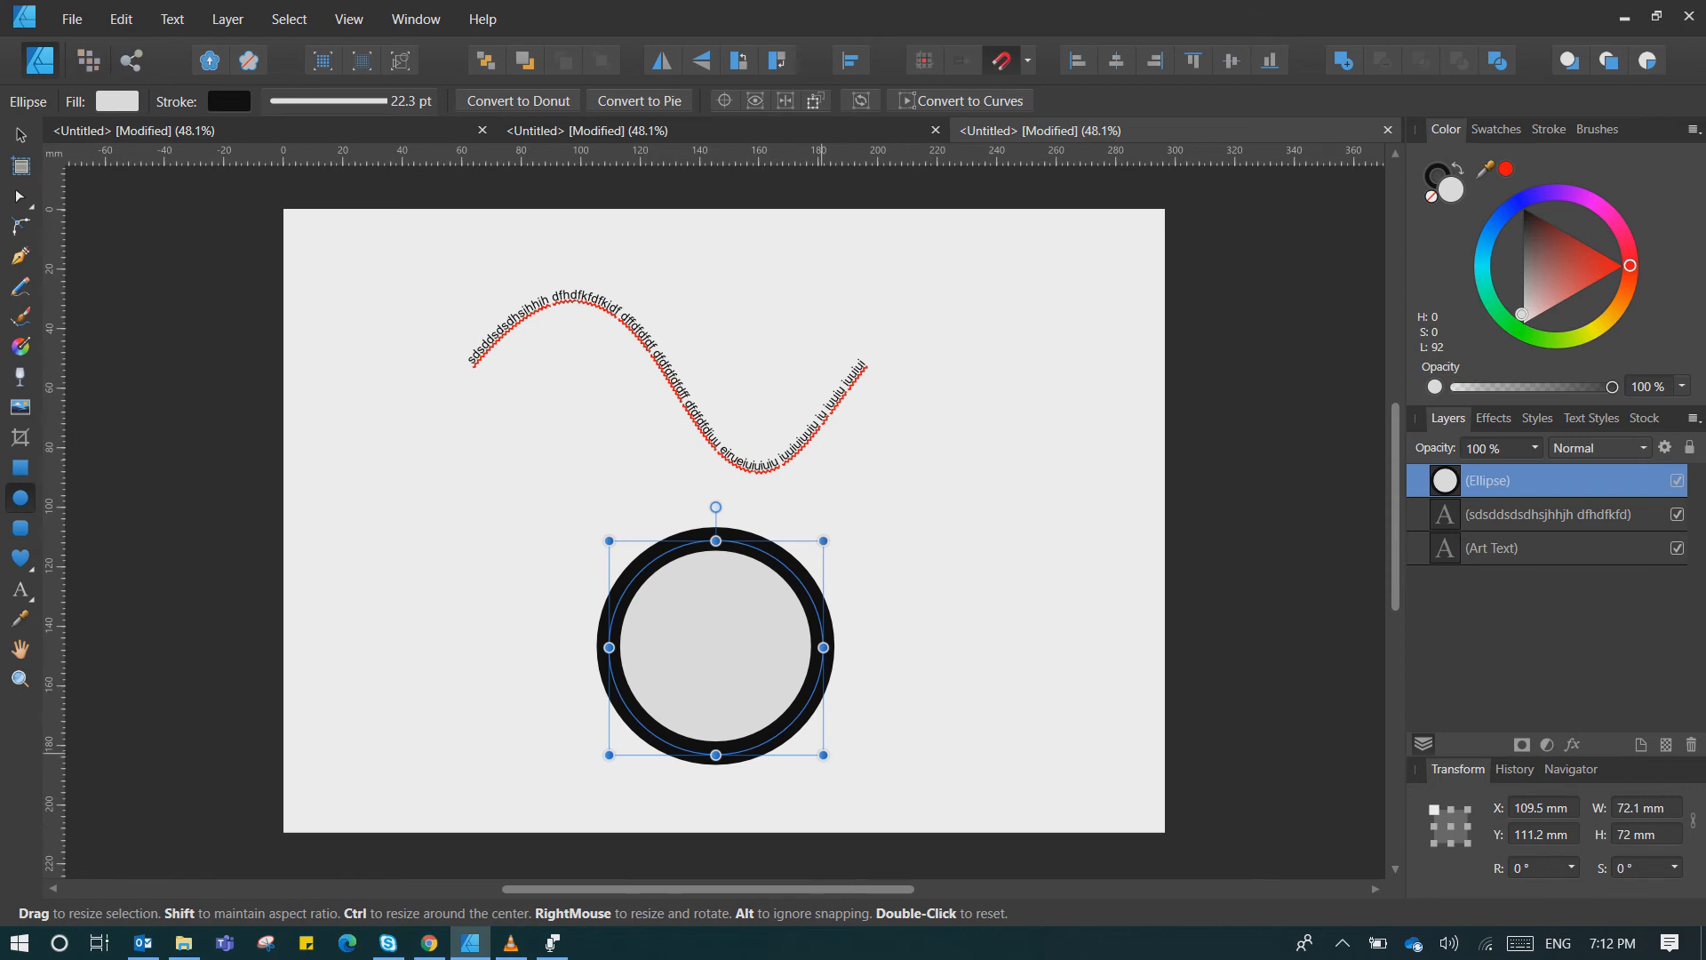
left_click(19, 589)
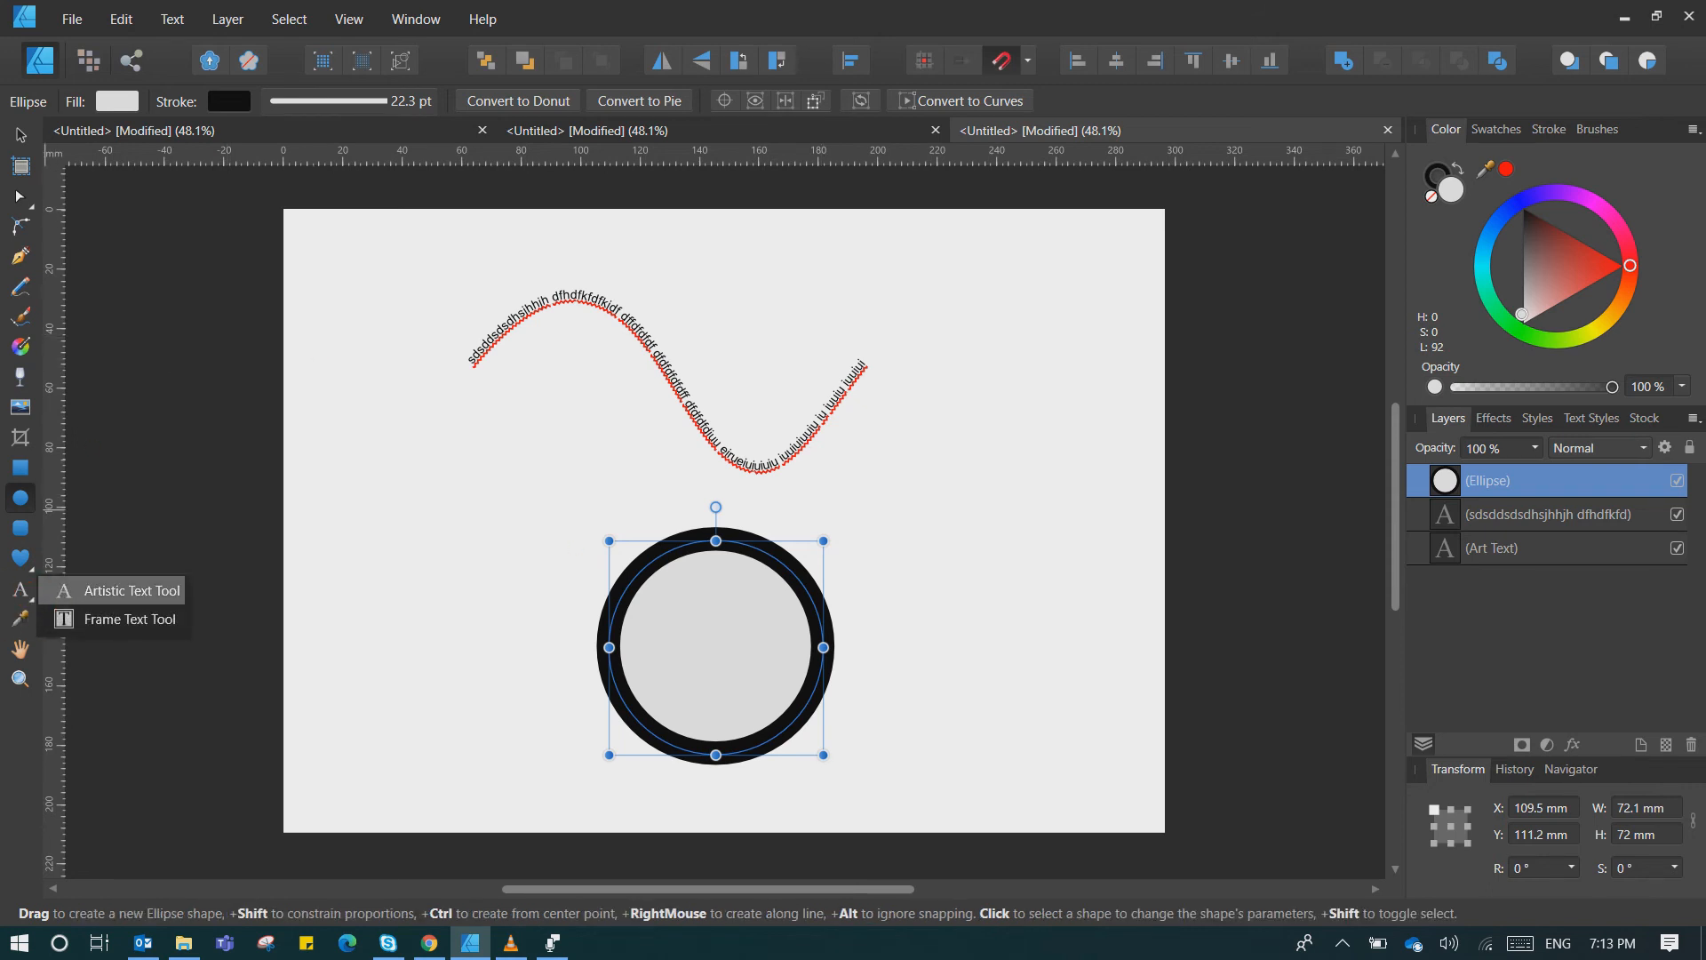
left_click(98, 588)
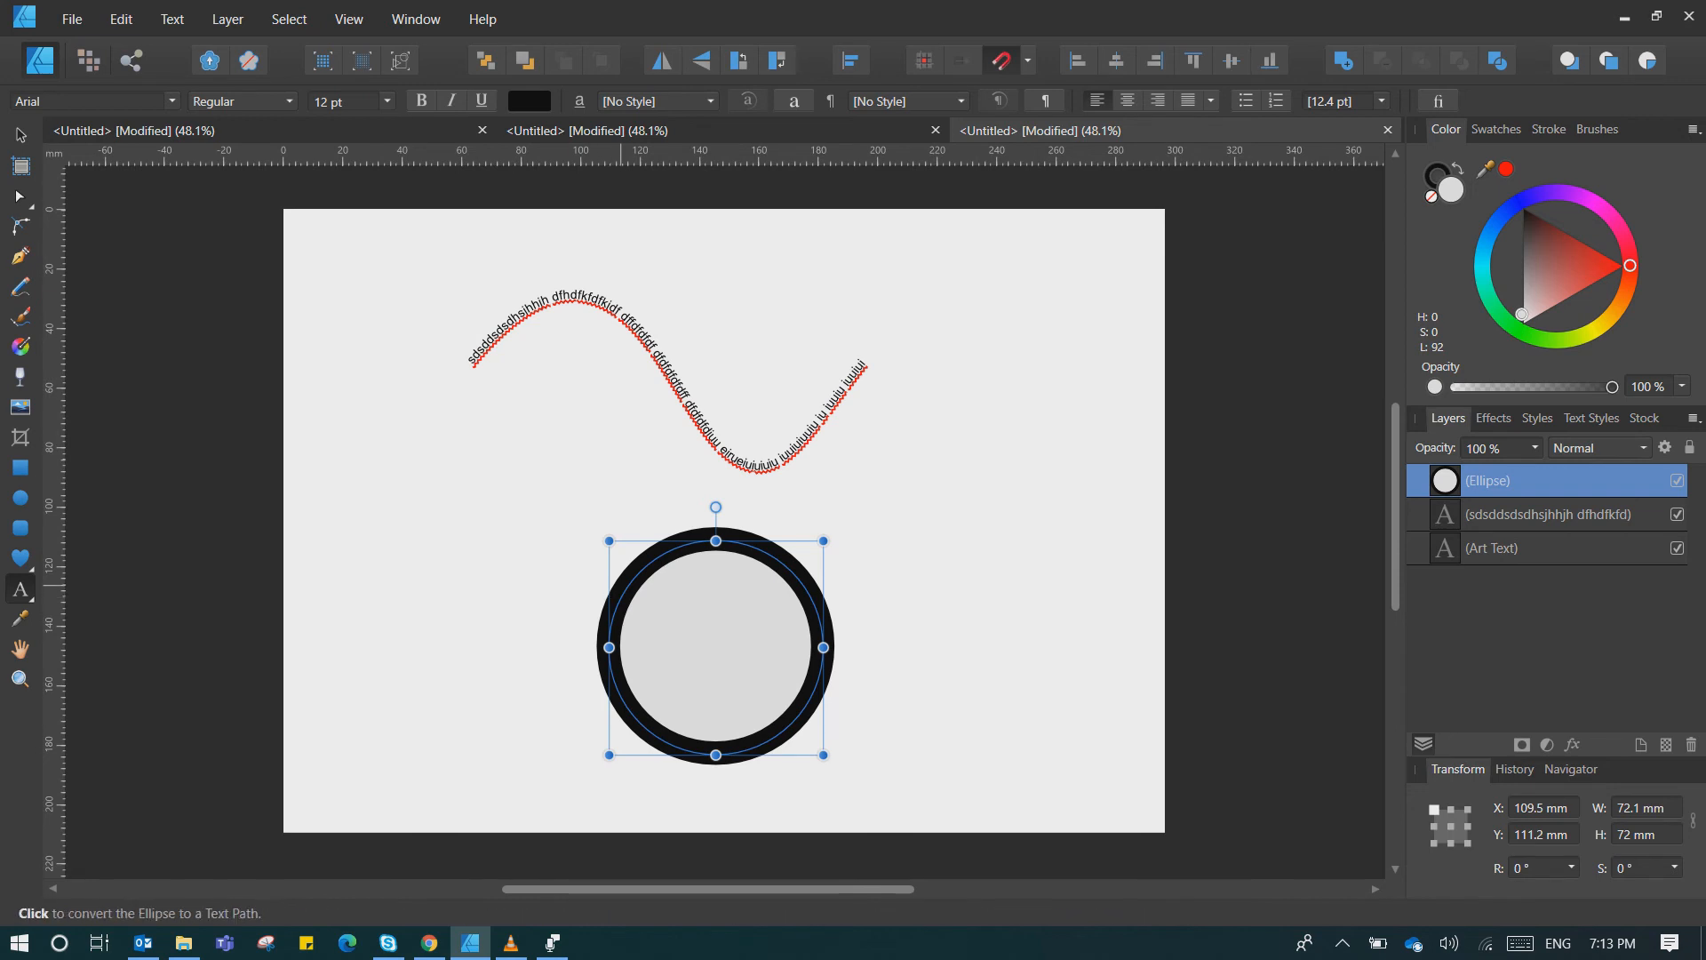
left_click(622, 579)
type("s")
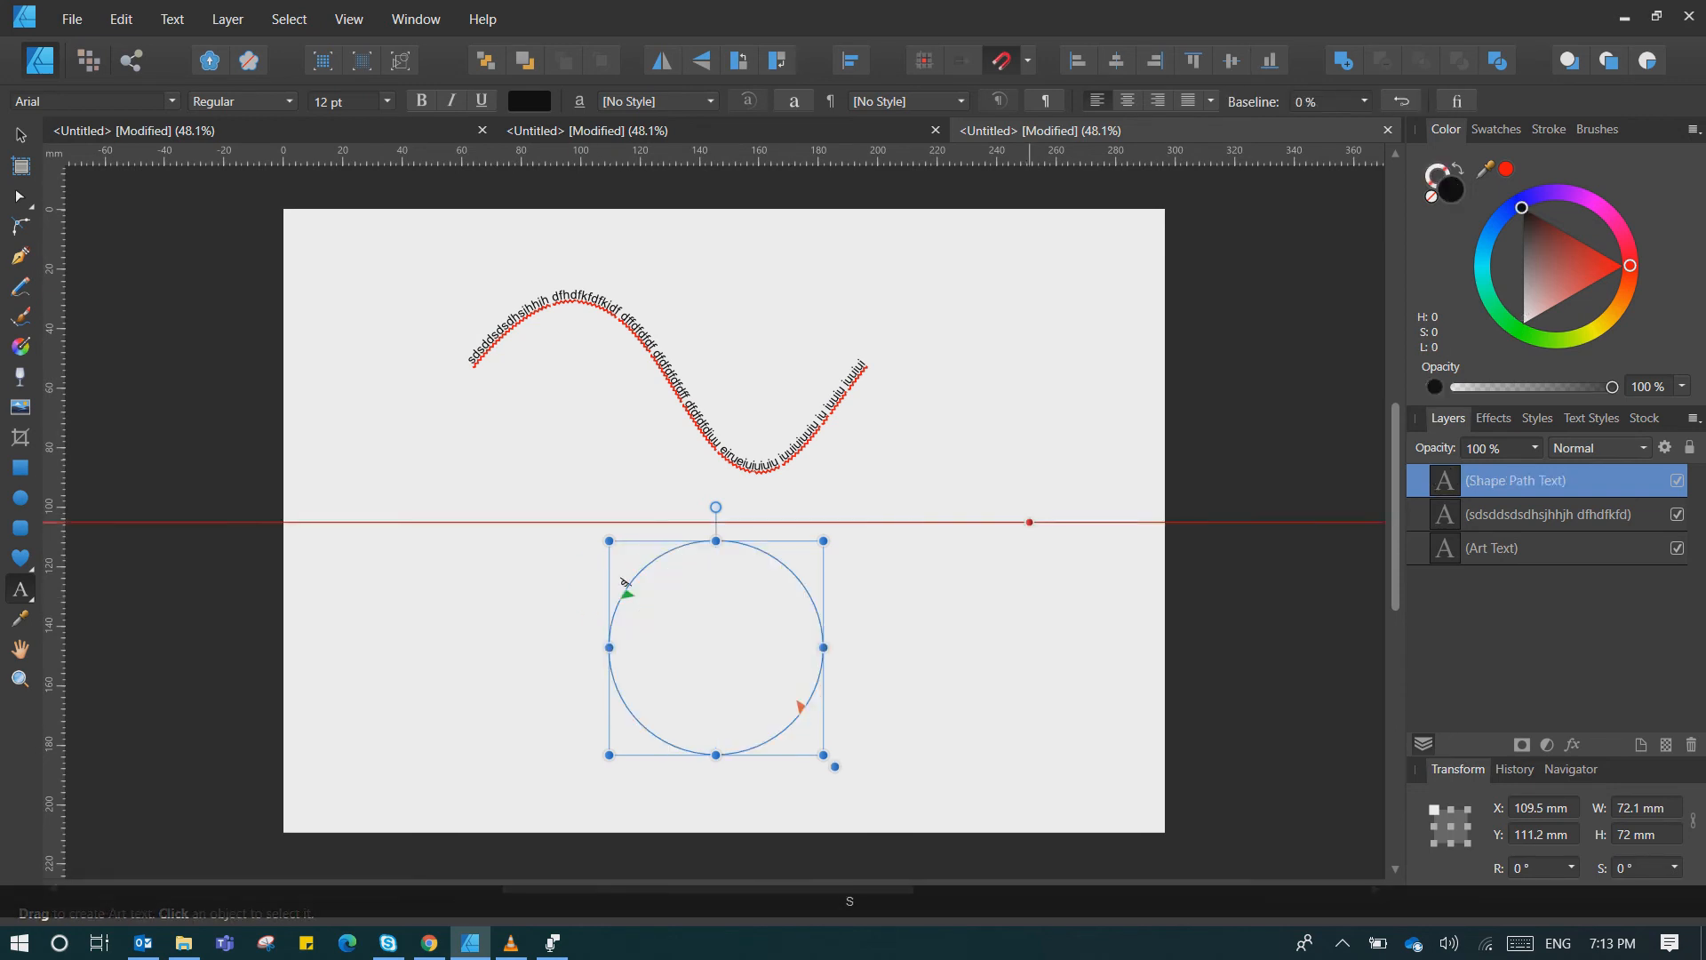
type("elamat")
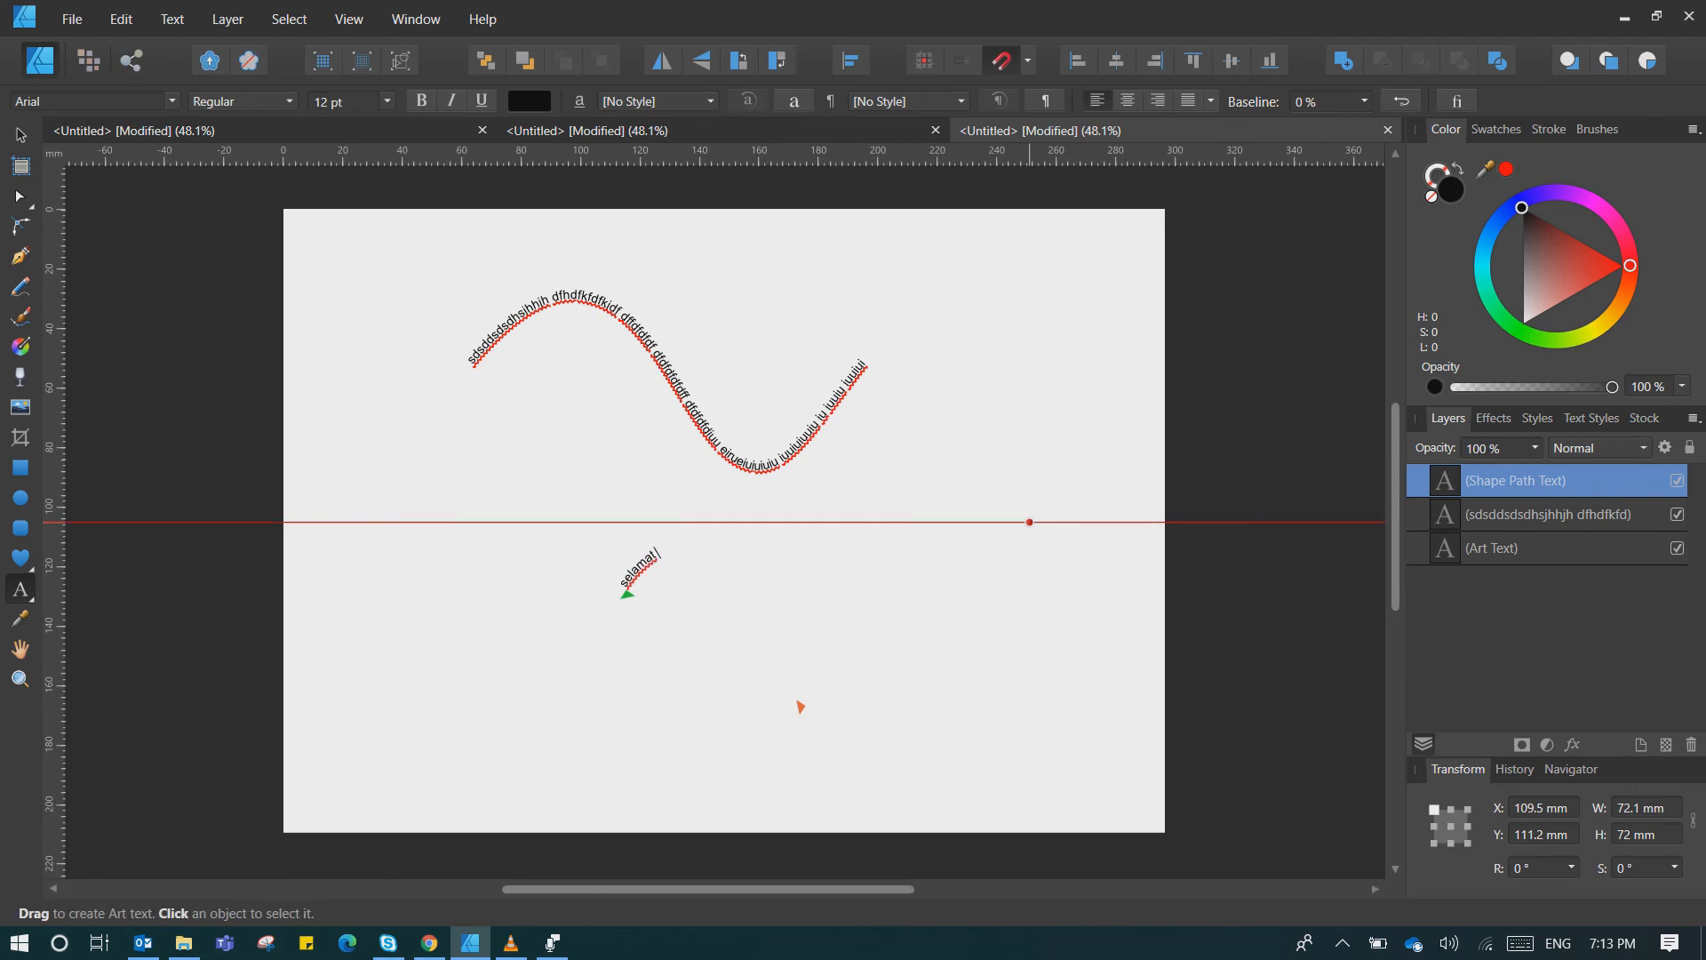
type("datang")
- Set the whole "selamat datang" text on the circle to a 30 pt font size and finish editing it
key("shift+Left")
key("shift+Left")
key("shift+Left")
key("shift+Left")
key("shift+Left")
key("shift+Left")
key("shift+Left")
key("shift+Left")
key("shift+Left")
key("shift+Left")
key("shift+Left")
key("shift+Left")
key("shift+Left")
key("shift+Left")
left_click(387, 102)
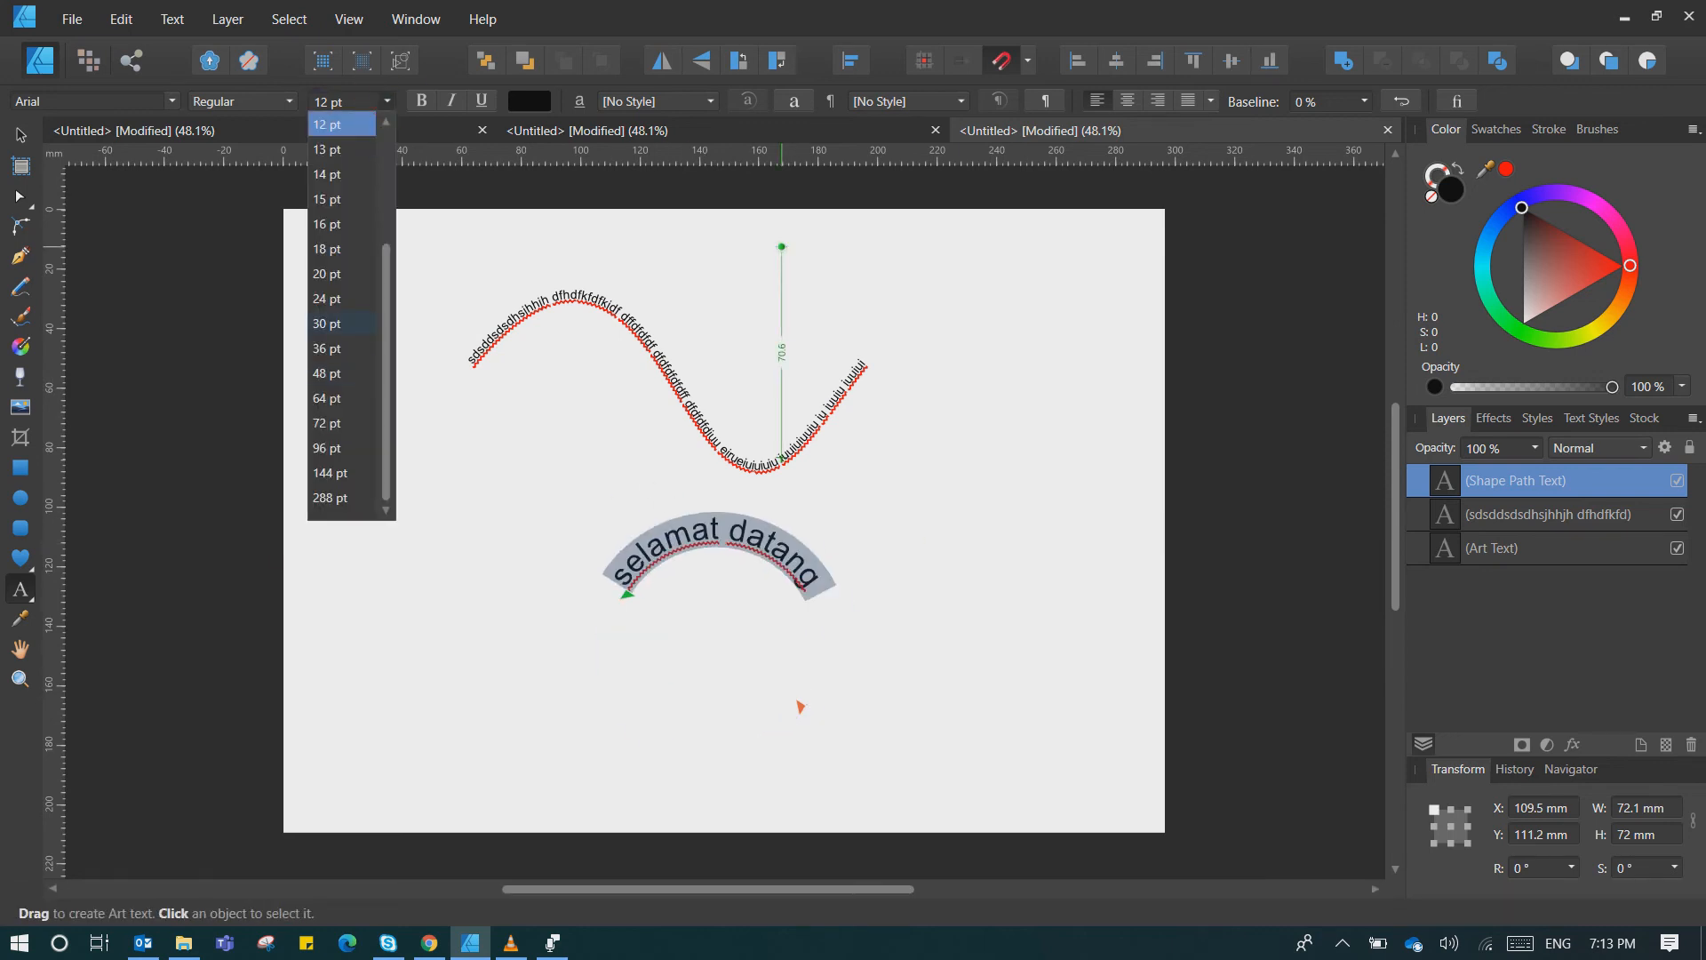
left_click(353, 323)
left_click(968, 686)
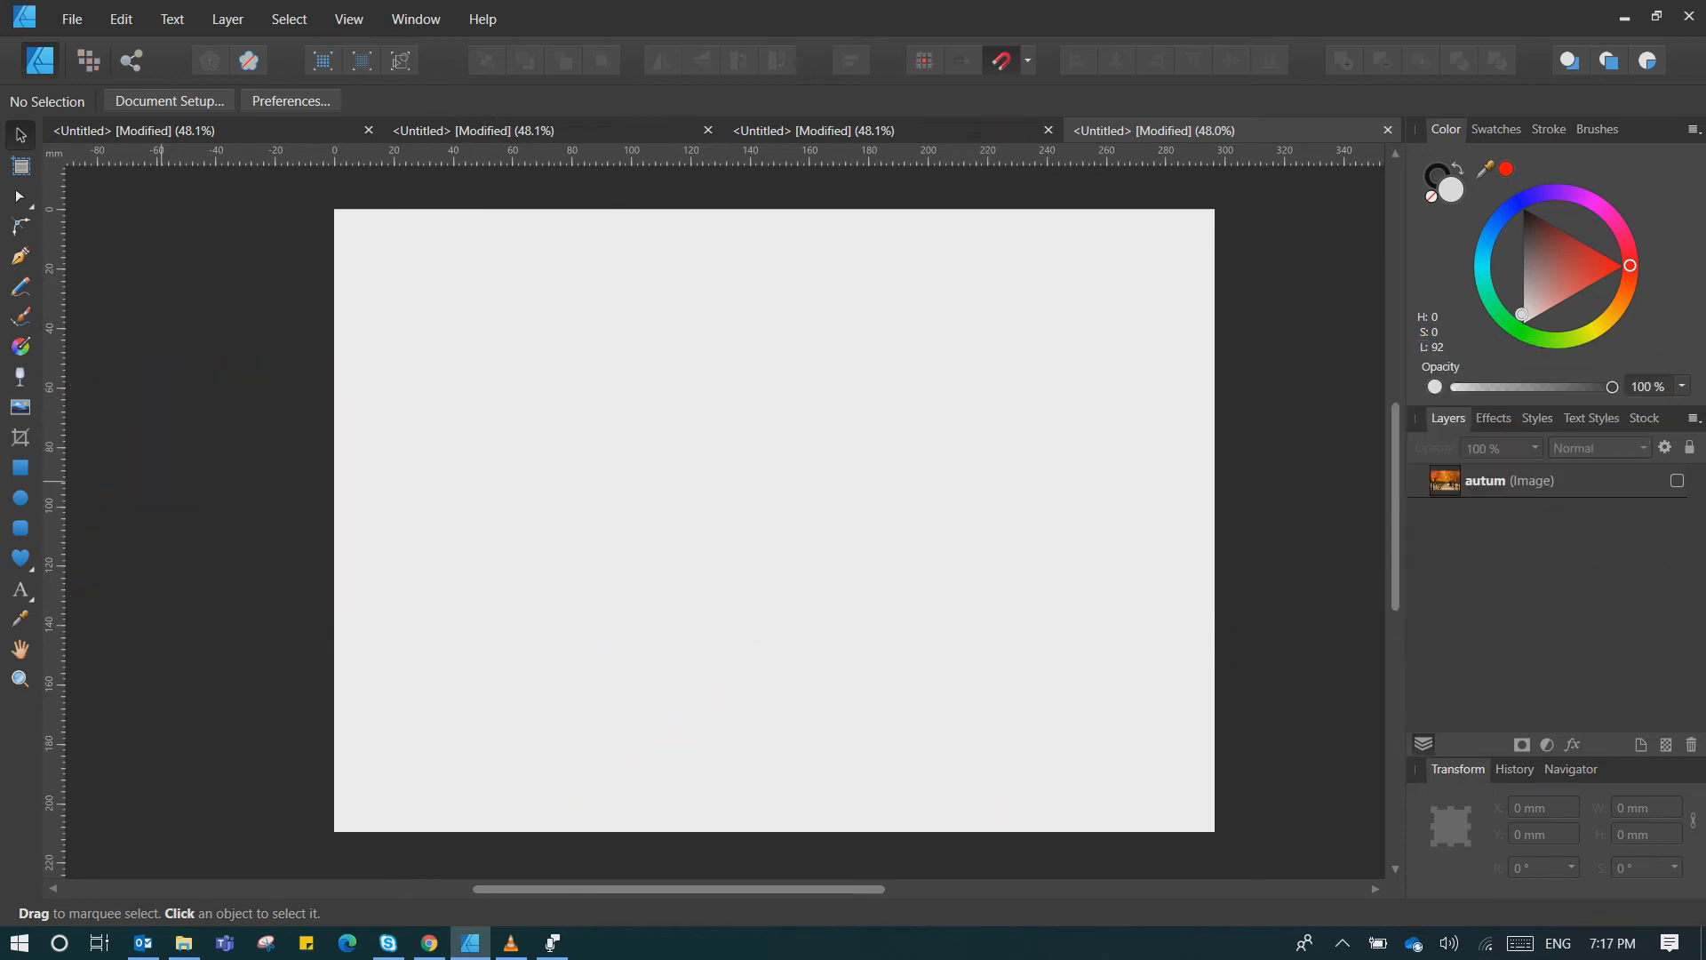
- Add artistic text "AUTUM" at about 239.3 pt across the page of the autum image document and select all its letters
key("t")
left_click_drag(387, 353, 488, 571)
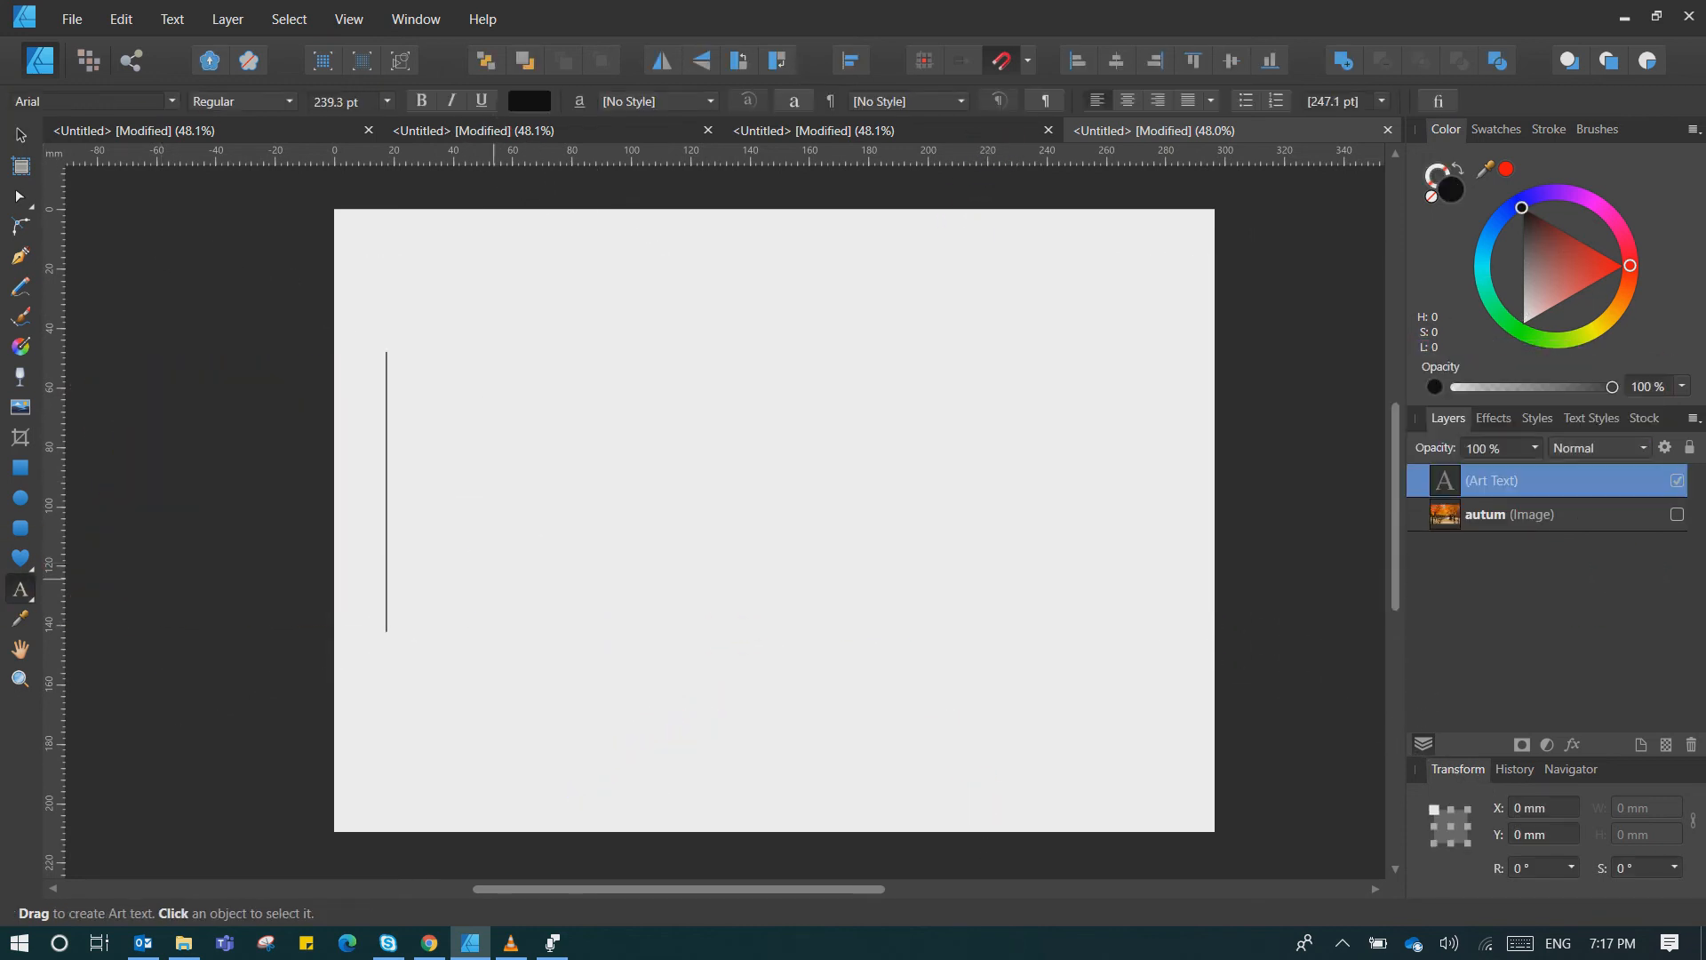
type("AUTUM")
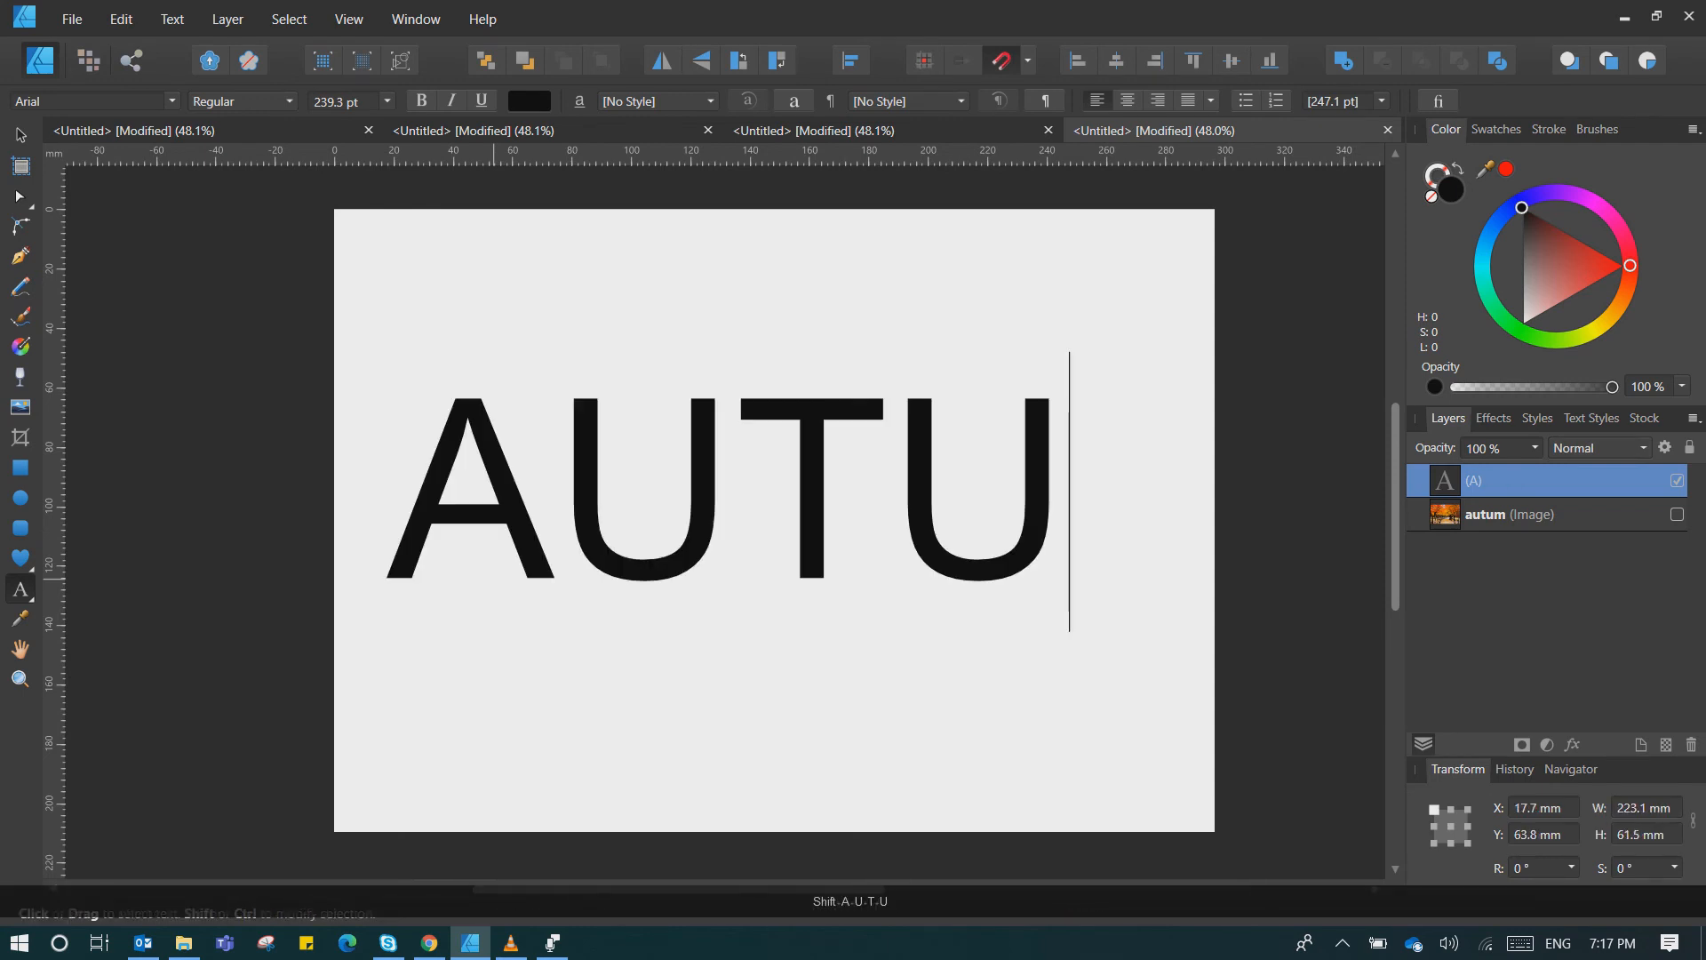
key("ctrl+a")
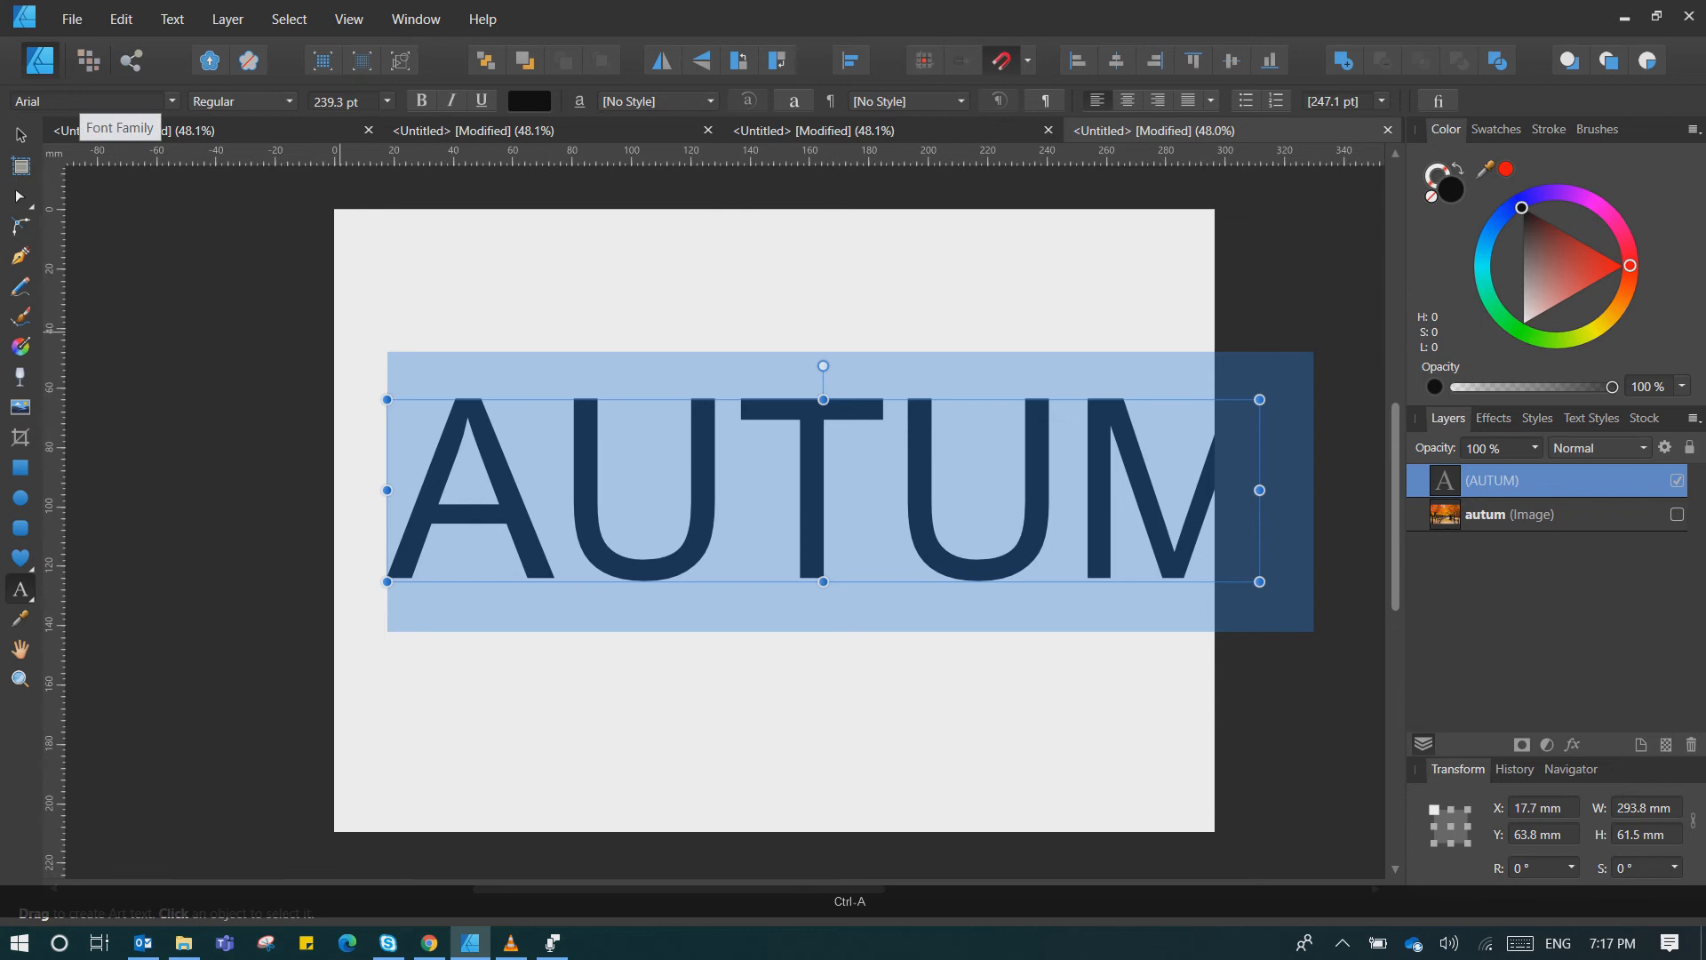
- Set the font of the selected AUTUM text to Impact
left_click(80, 100)
left_click(365, 126)
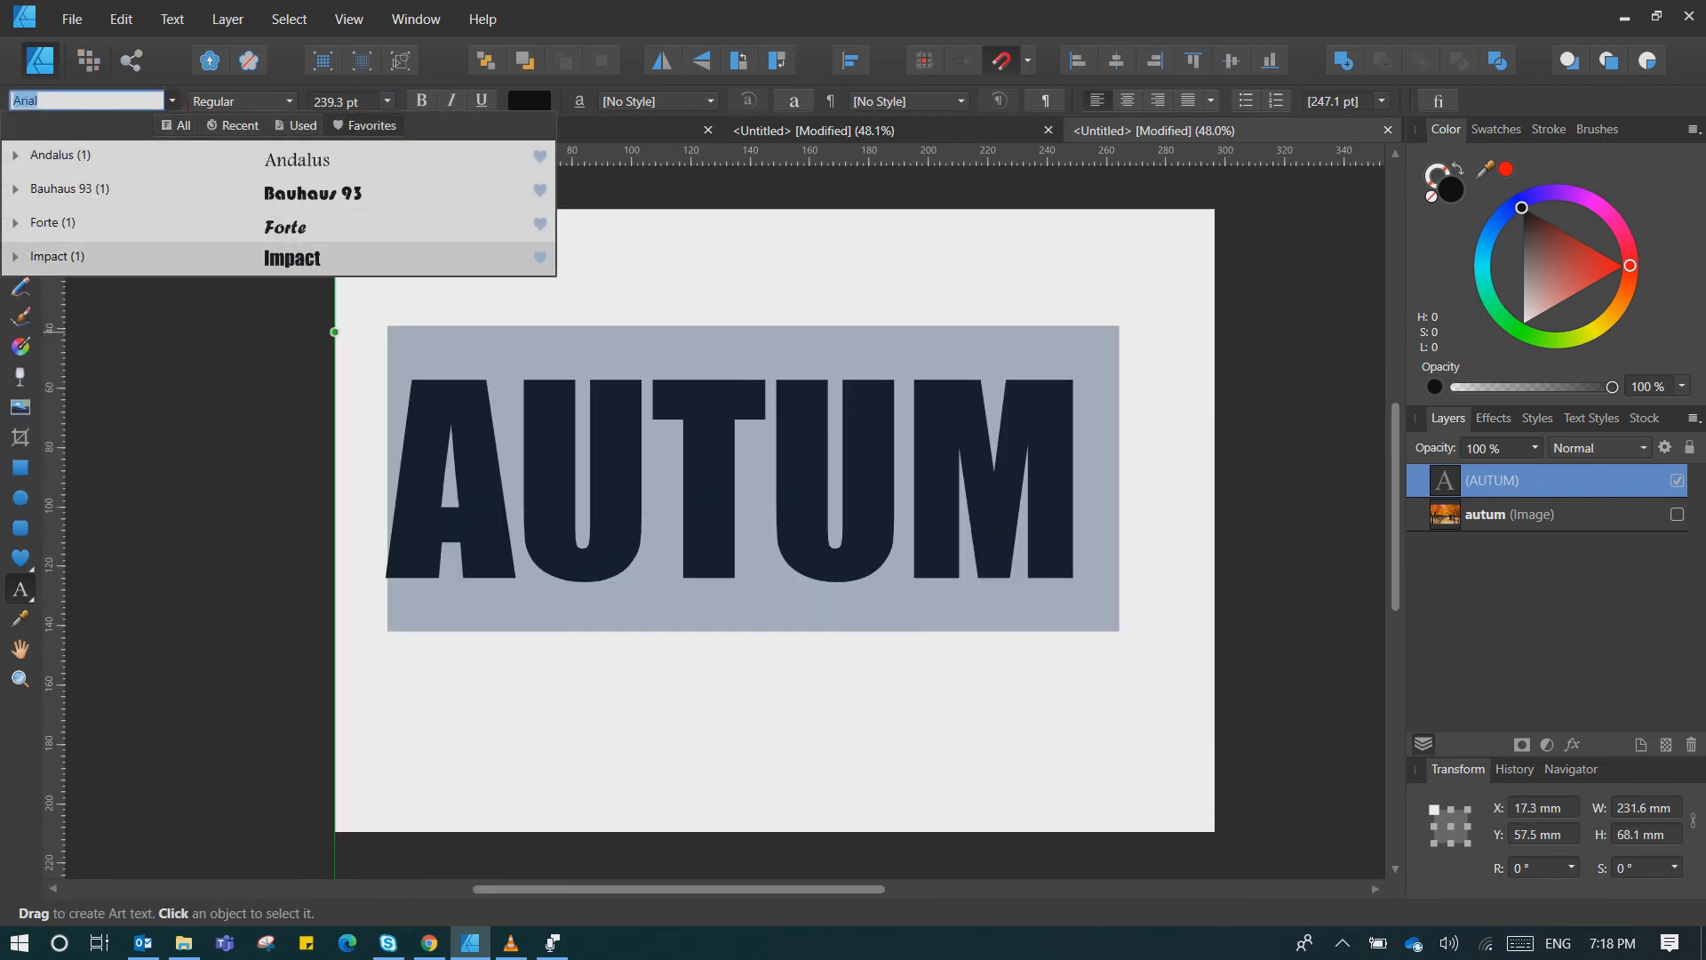
left_click(231, 256)
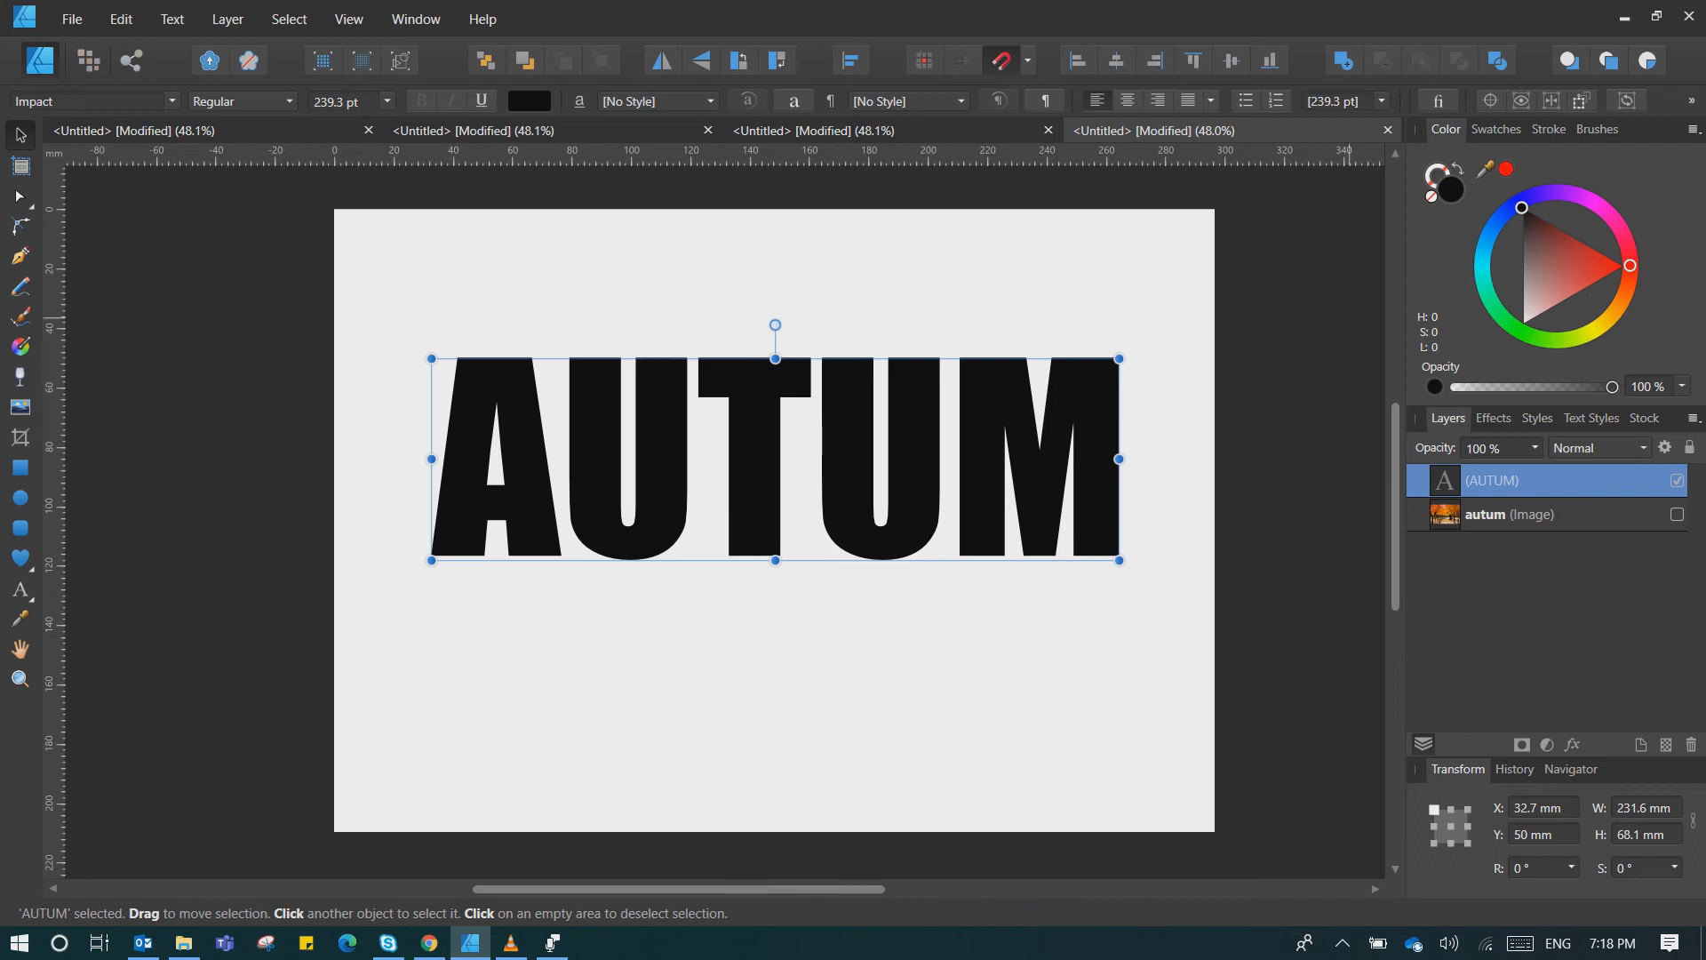
- Show the autum image again and scale it down from its upper-left corner to about 245.8 × 162.9 mm
left_click(1476, 516)
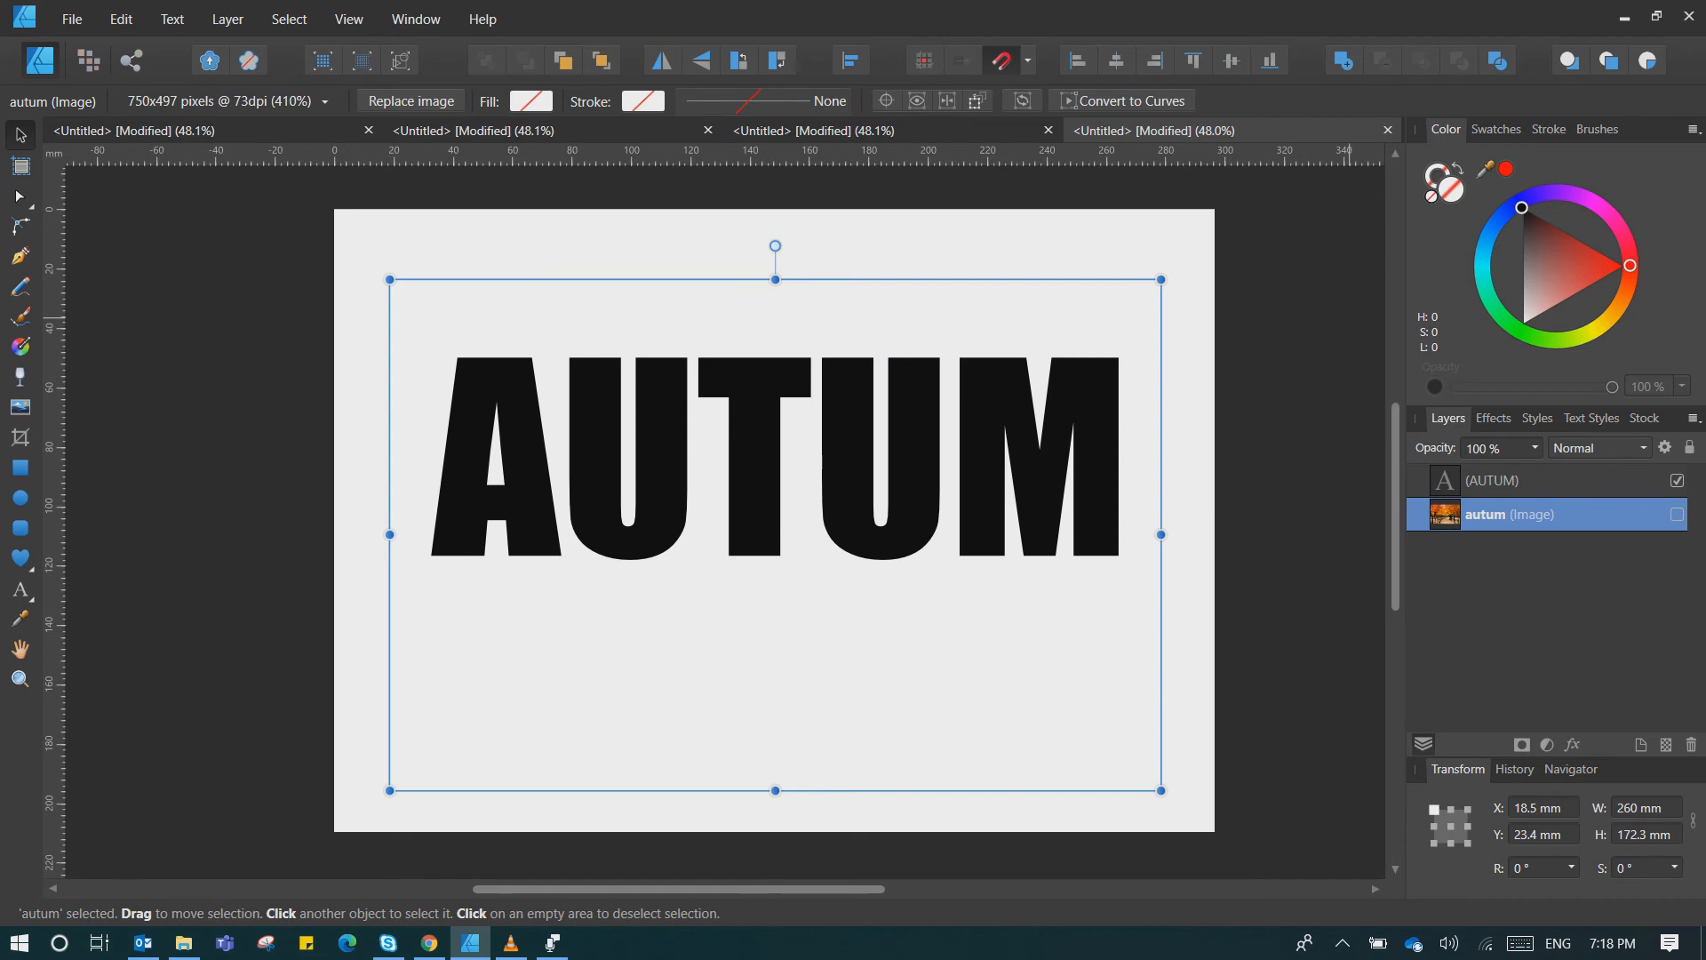
left_click(1677, 515)
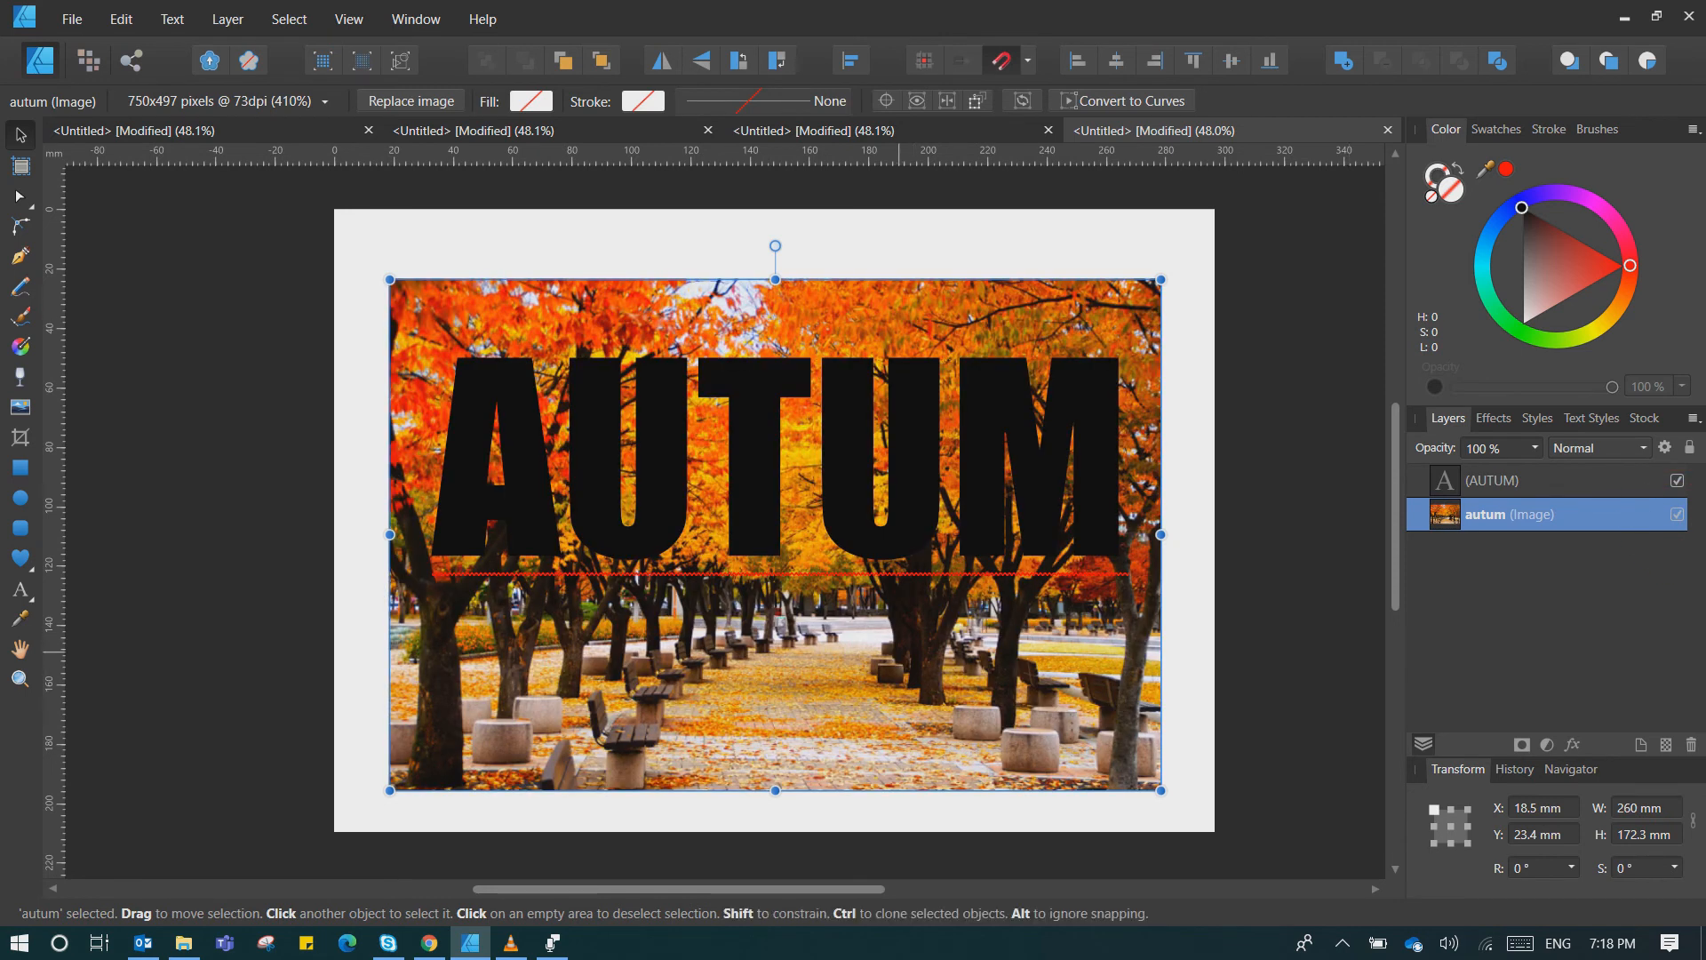
left_click_drag(389, 279, 431, 307)
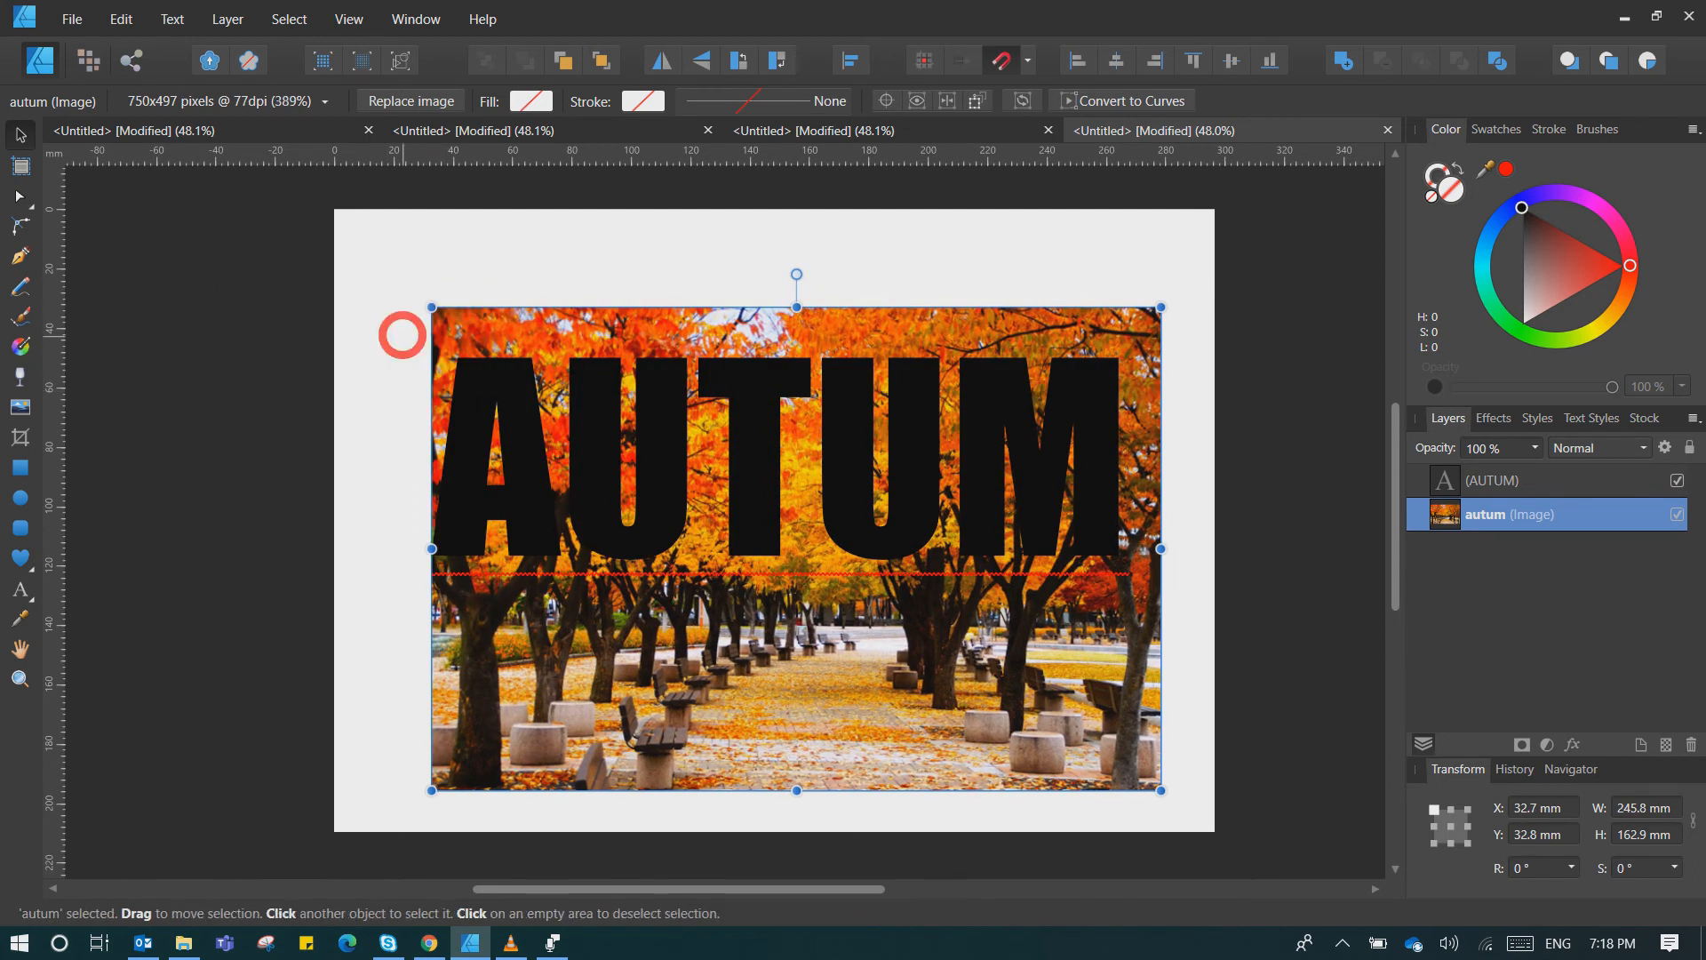
- Move the autum image below the AUTUM text, to about X 25.6 mm and Y 112.5 mm, and shift the text slightly up
left_click_drag(739, 658, 751, 908)
left_click(752, 392)
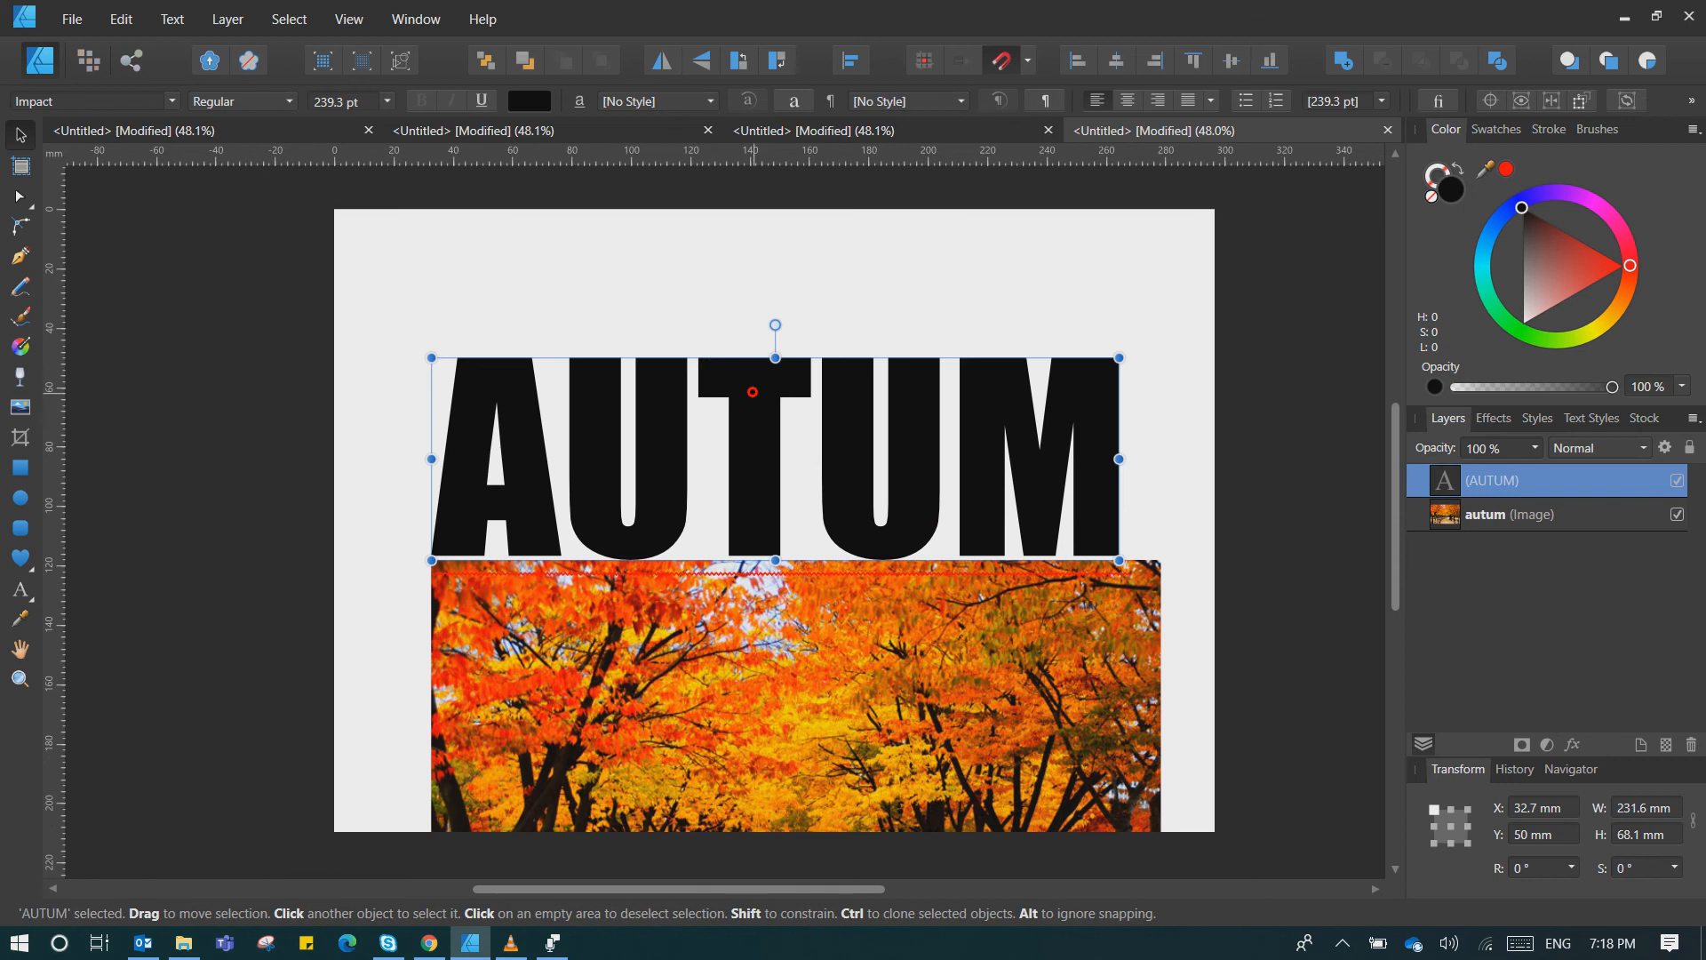
left_click_drag(761, 425, 761, 393)
left_click_drag(760, 640, 738, 623)
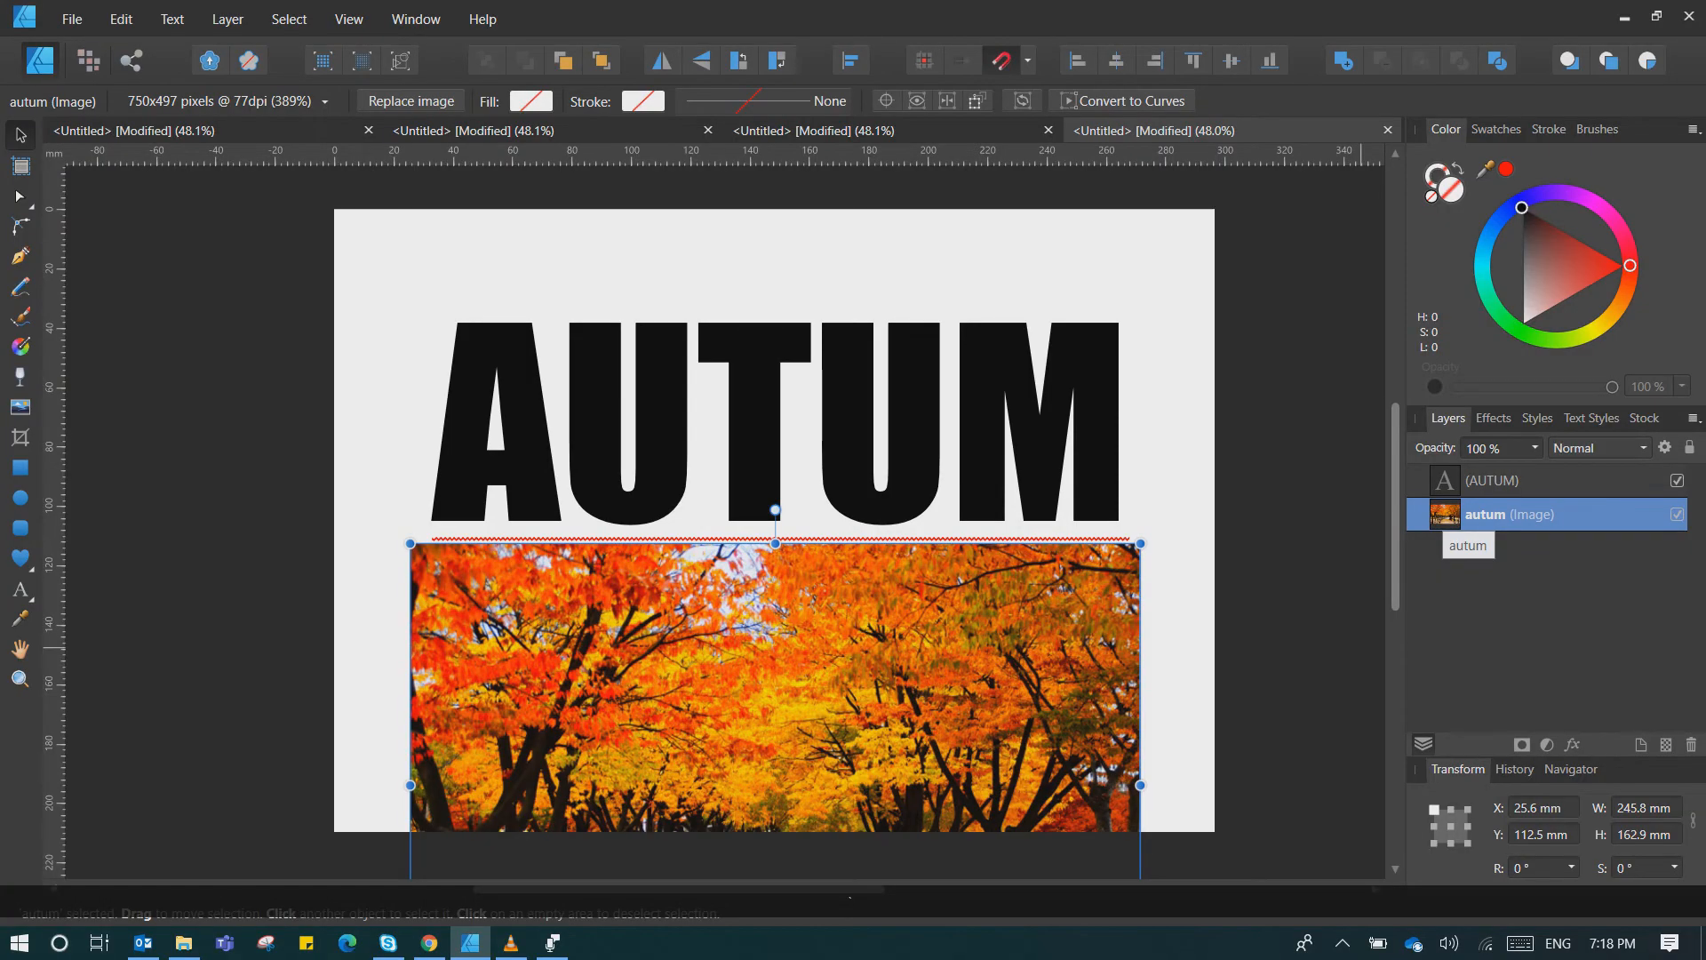
- Clip the autum image inside the AUTUM text layer, move it up to about Y 31.3 mm to fill the letters, and deselect it
left_click_drag(1479, 516, 1479, 488)
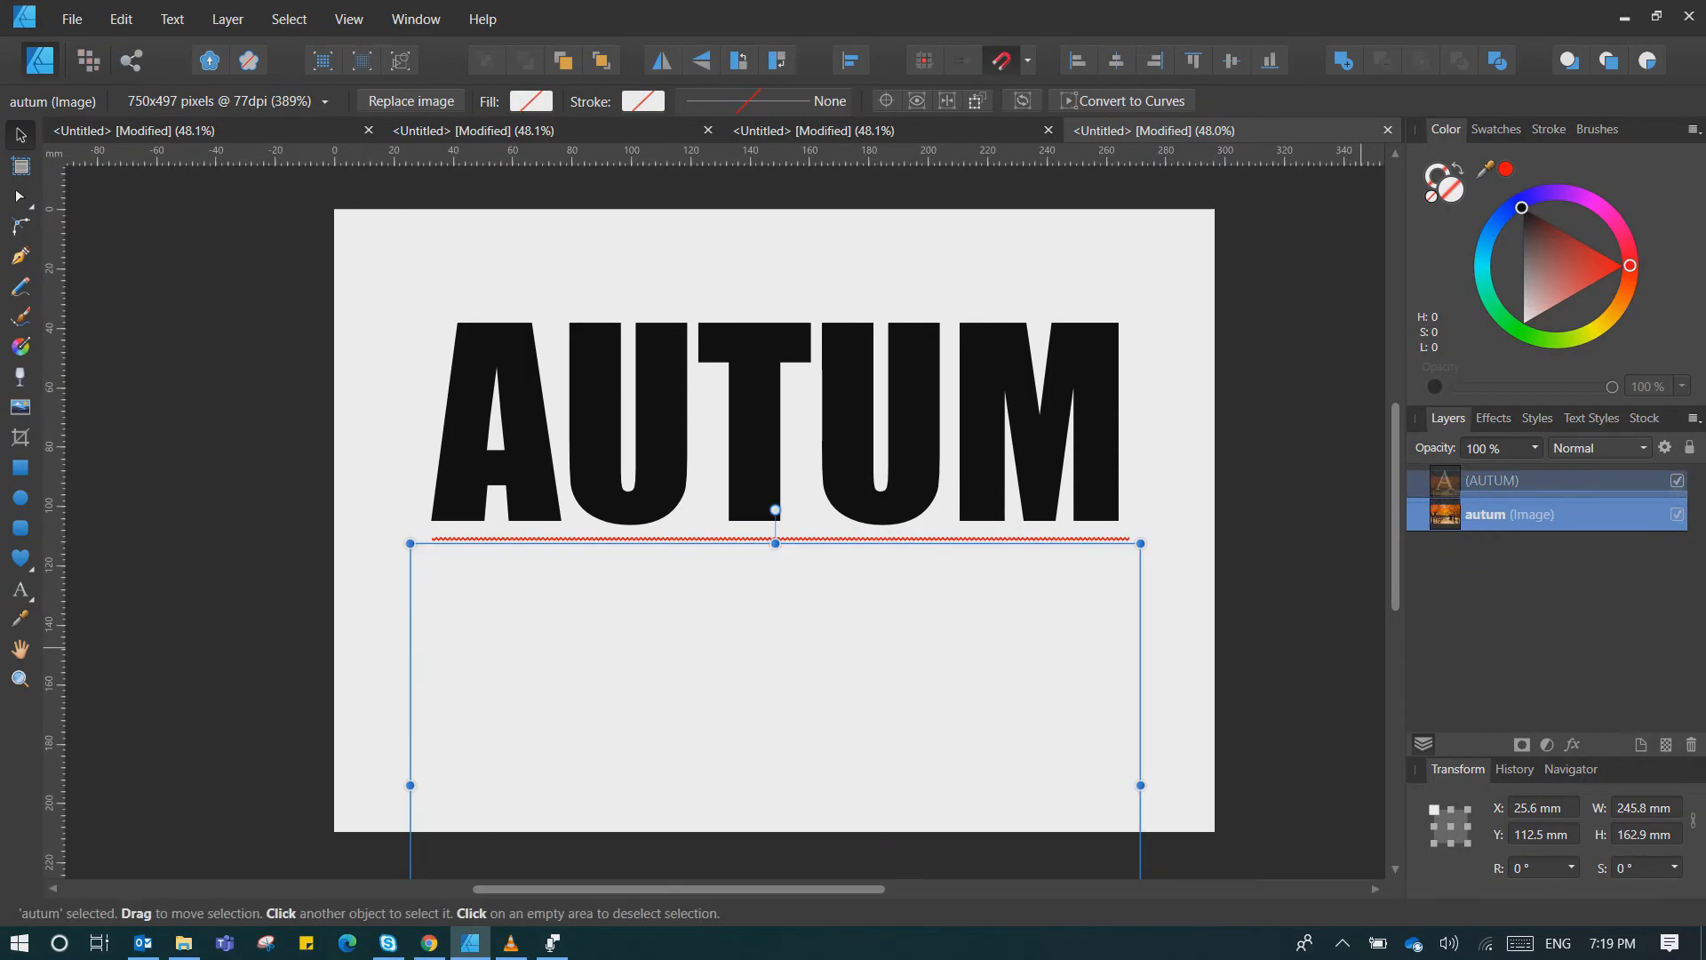
left_click_drag(1478, 488, 1511, 488)
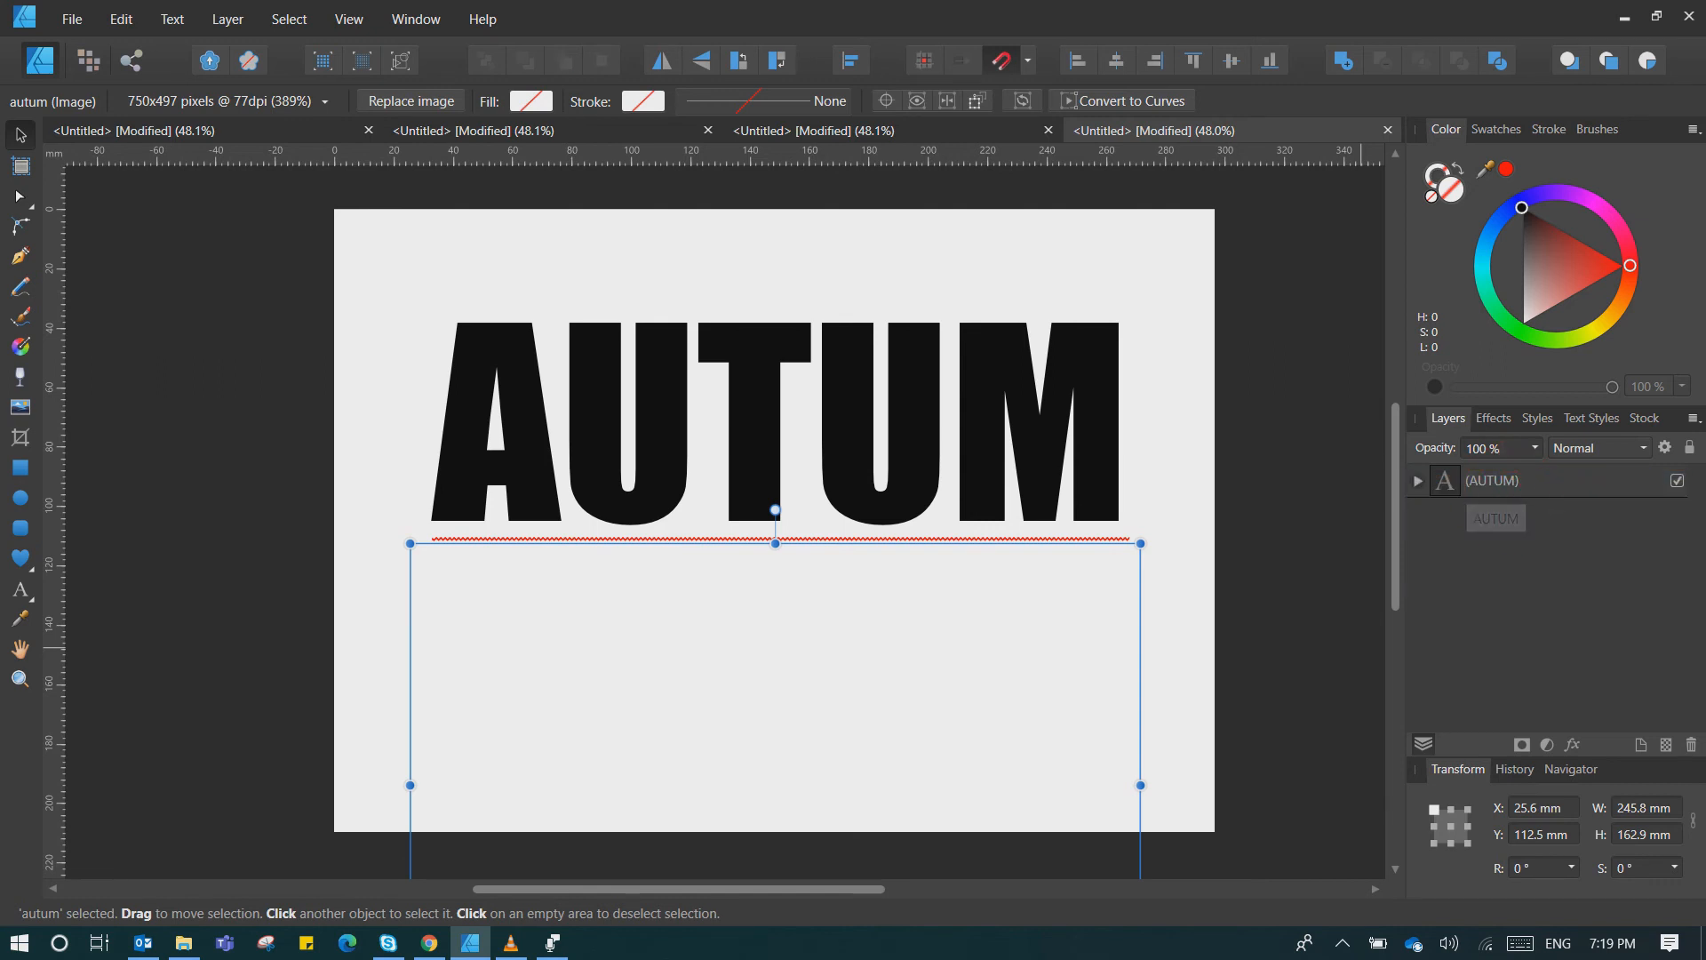
left_click(1419, 481)
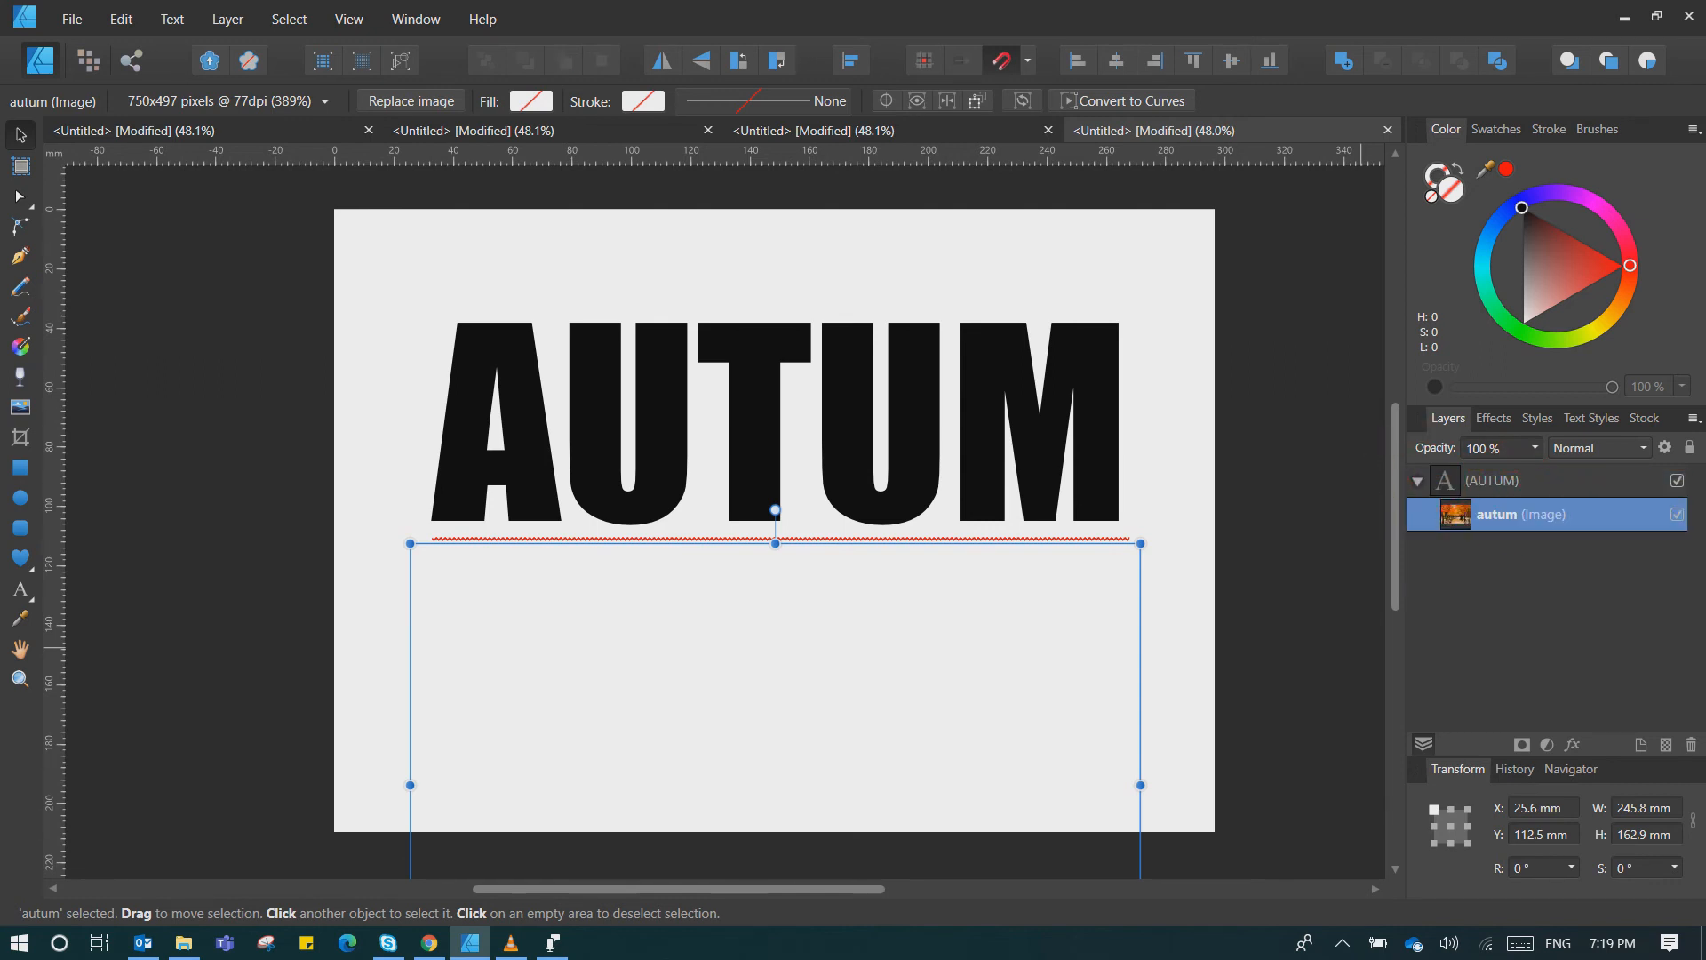
left_click(1419, 481)
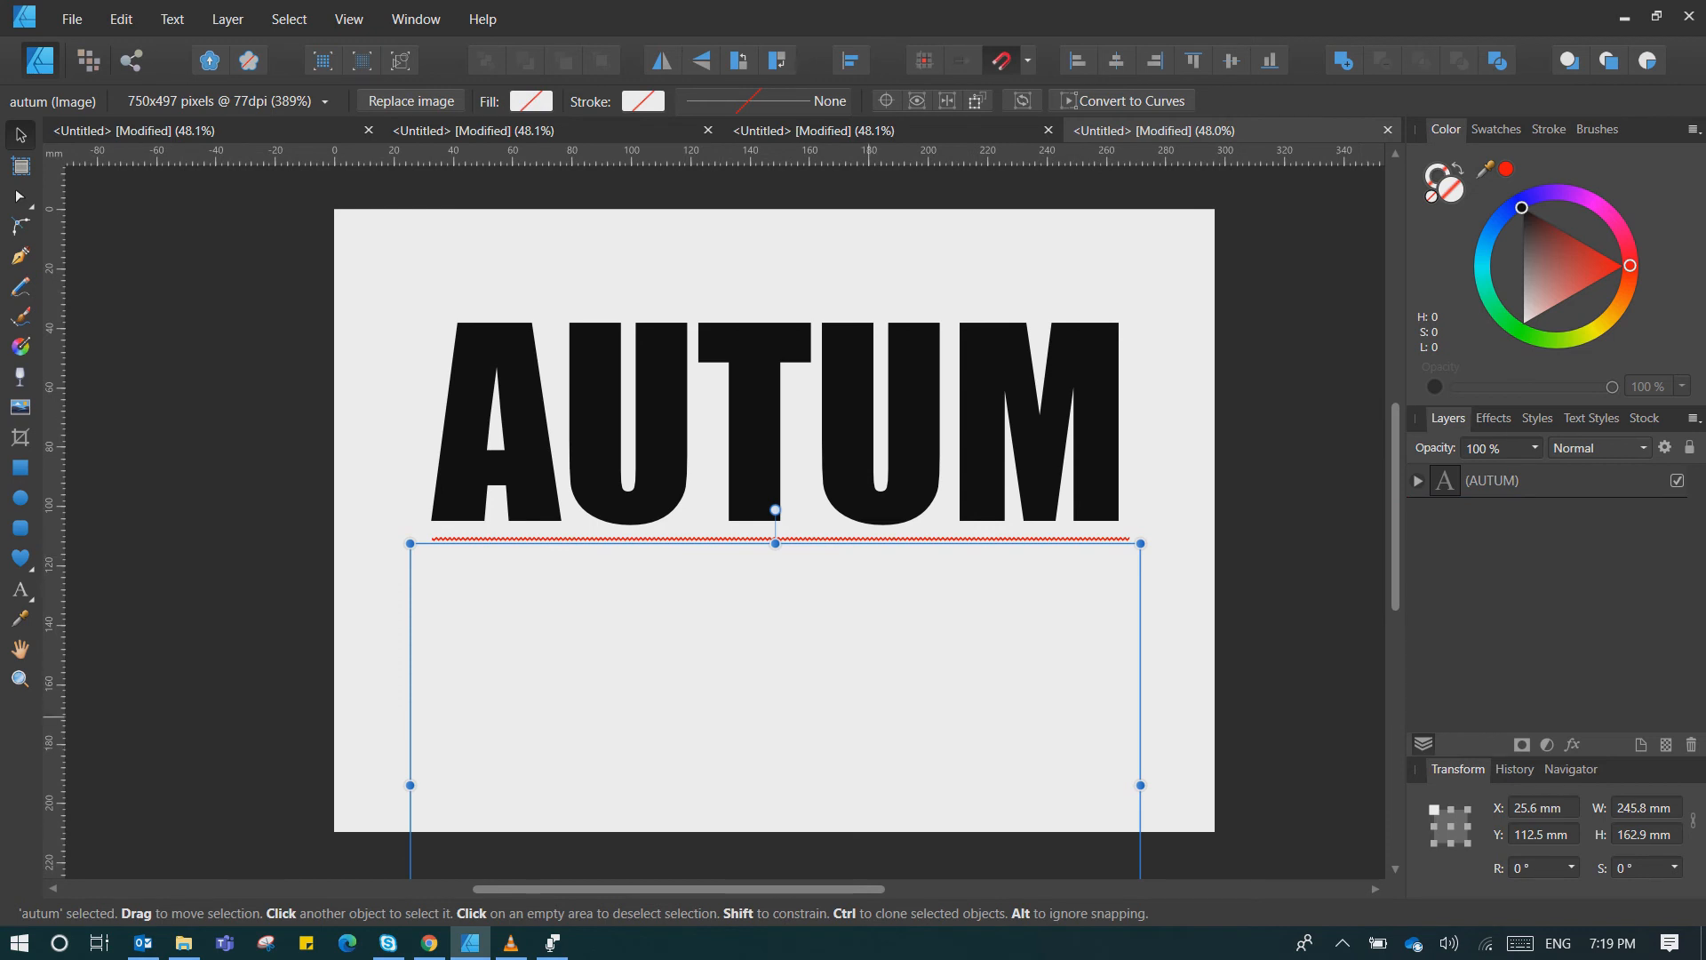
left_click_drag(845, 705, 844, 466)
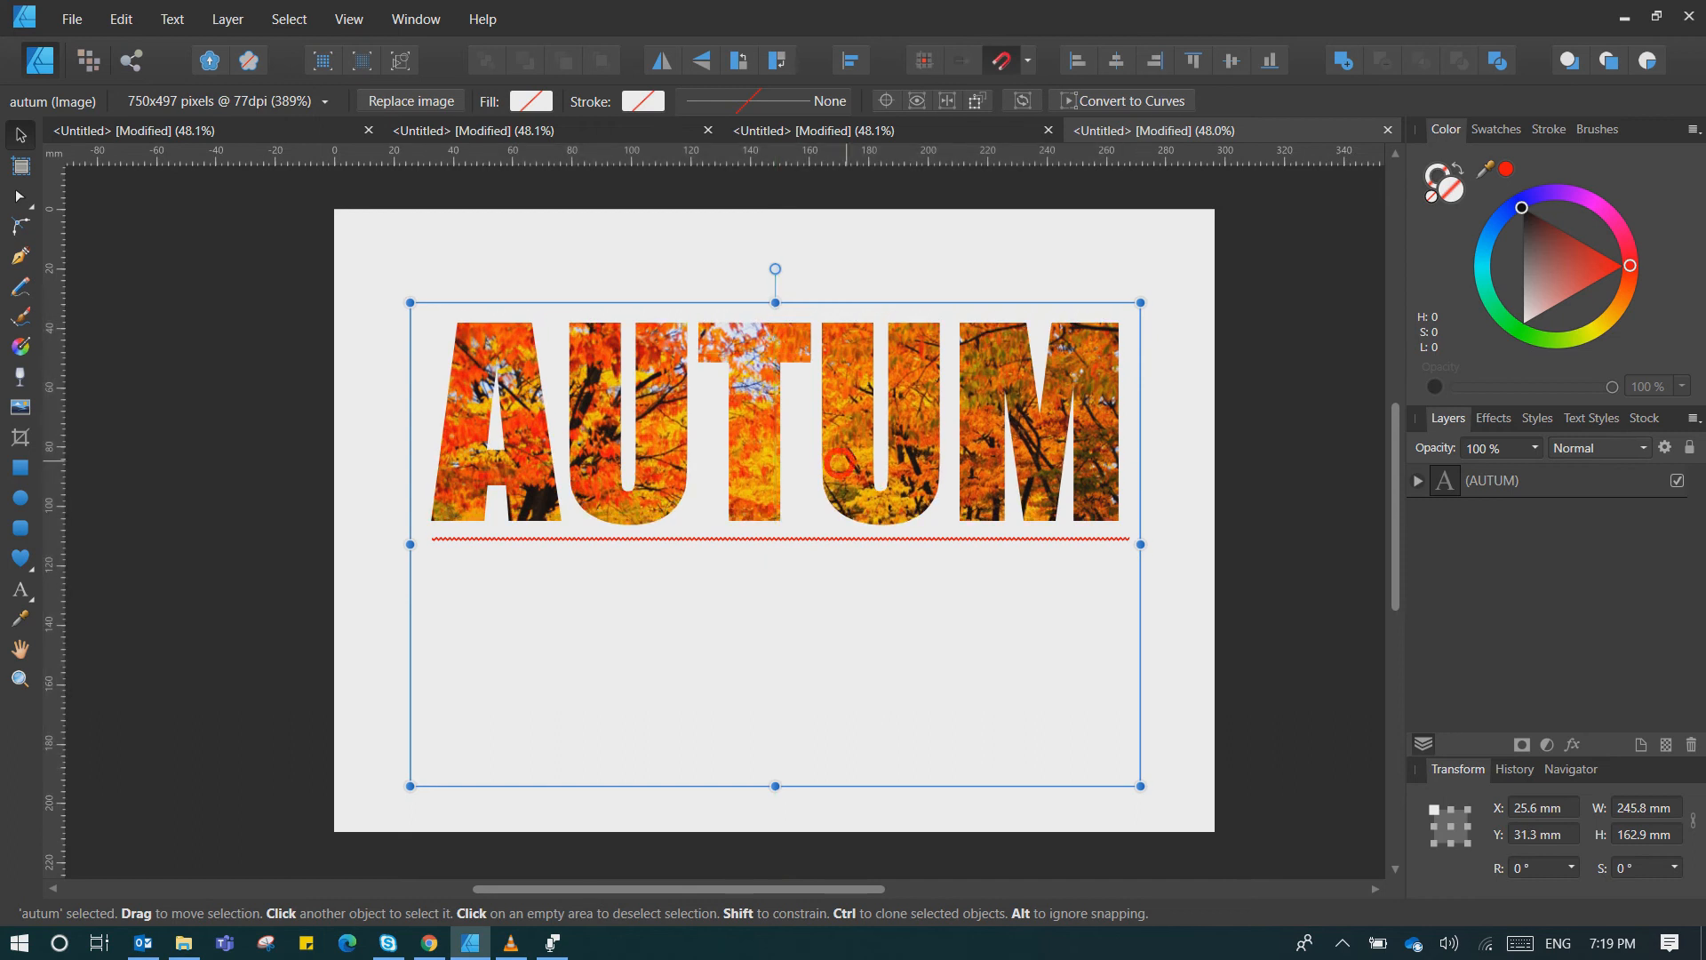
left_click(1155, 568)
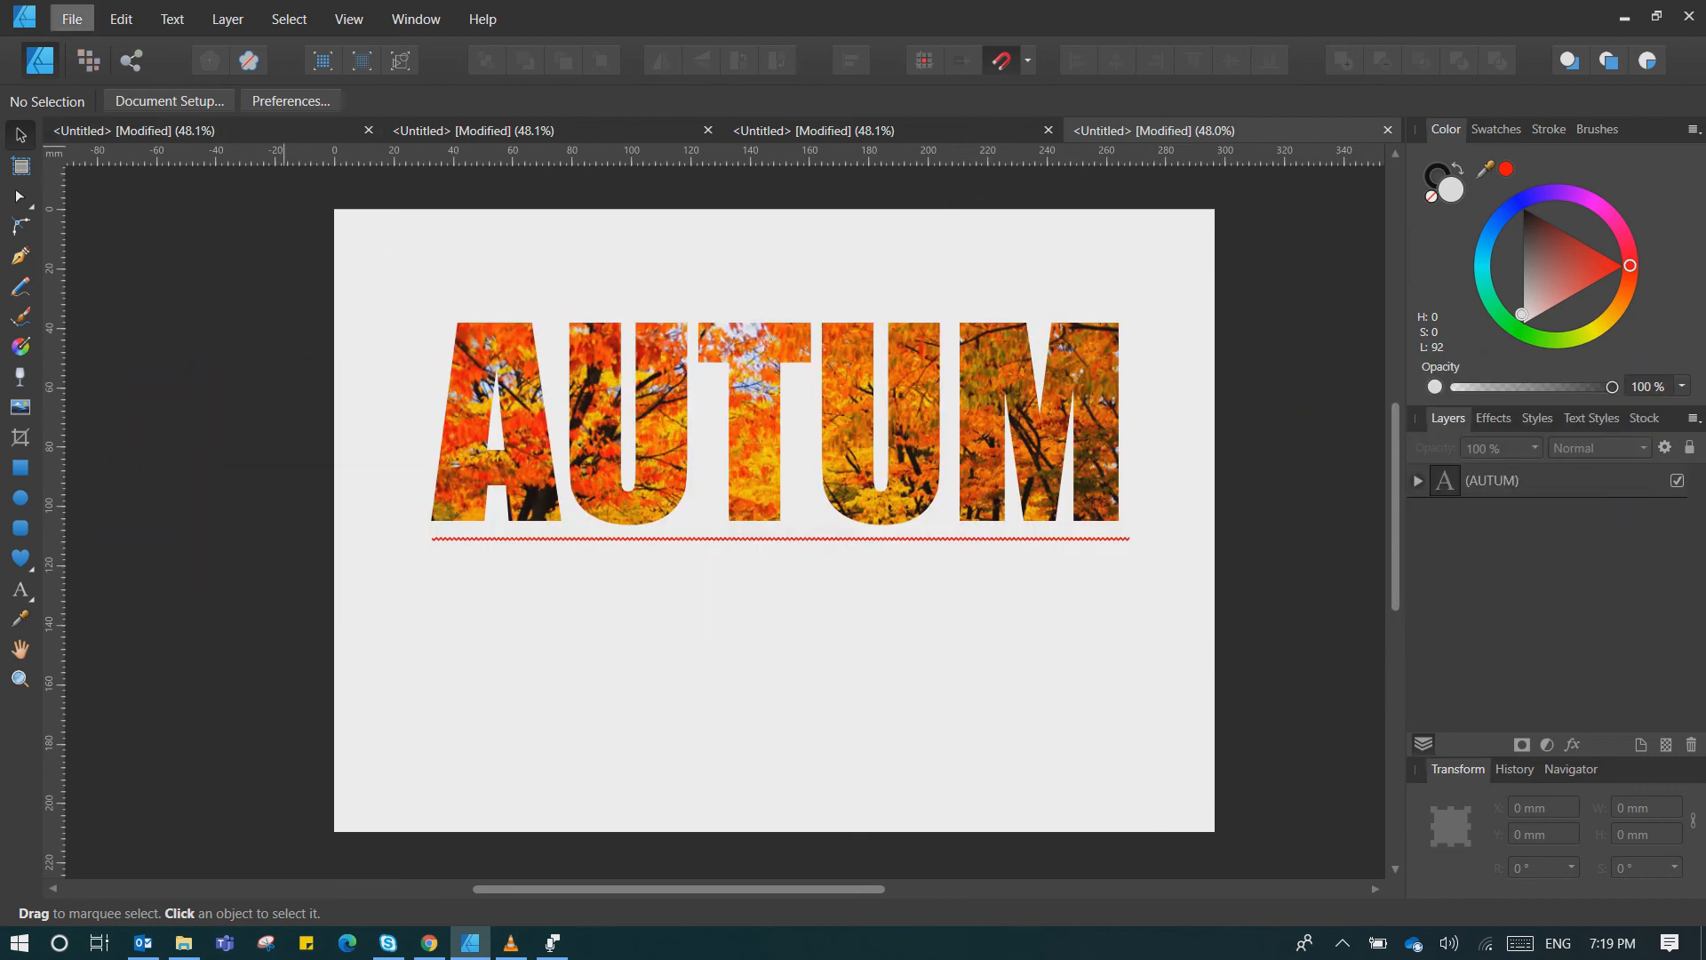
- Open the Vibration Analysis file from the Desktop
left_click(71, 19)
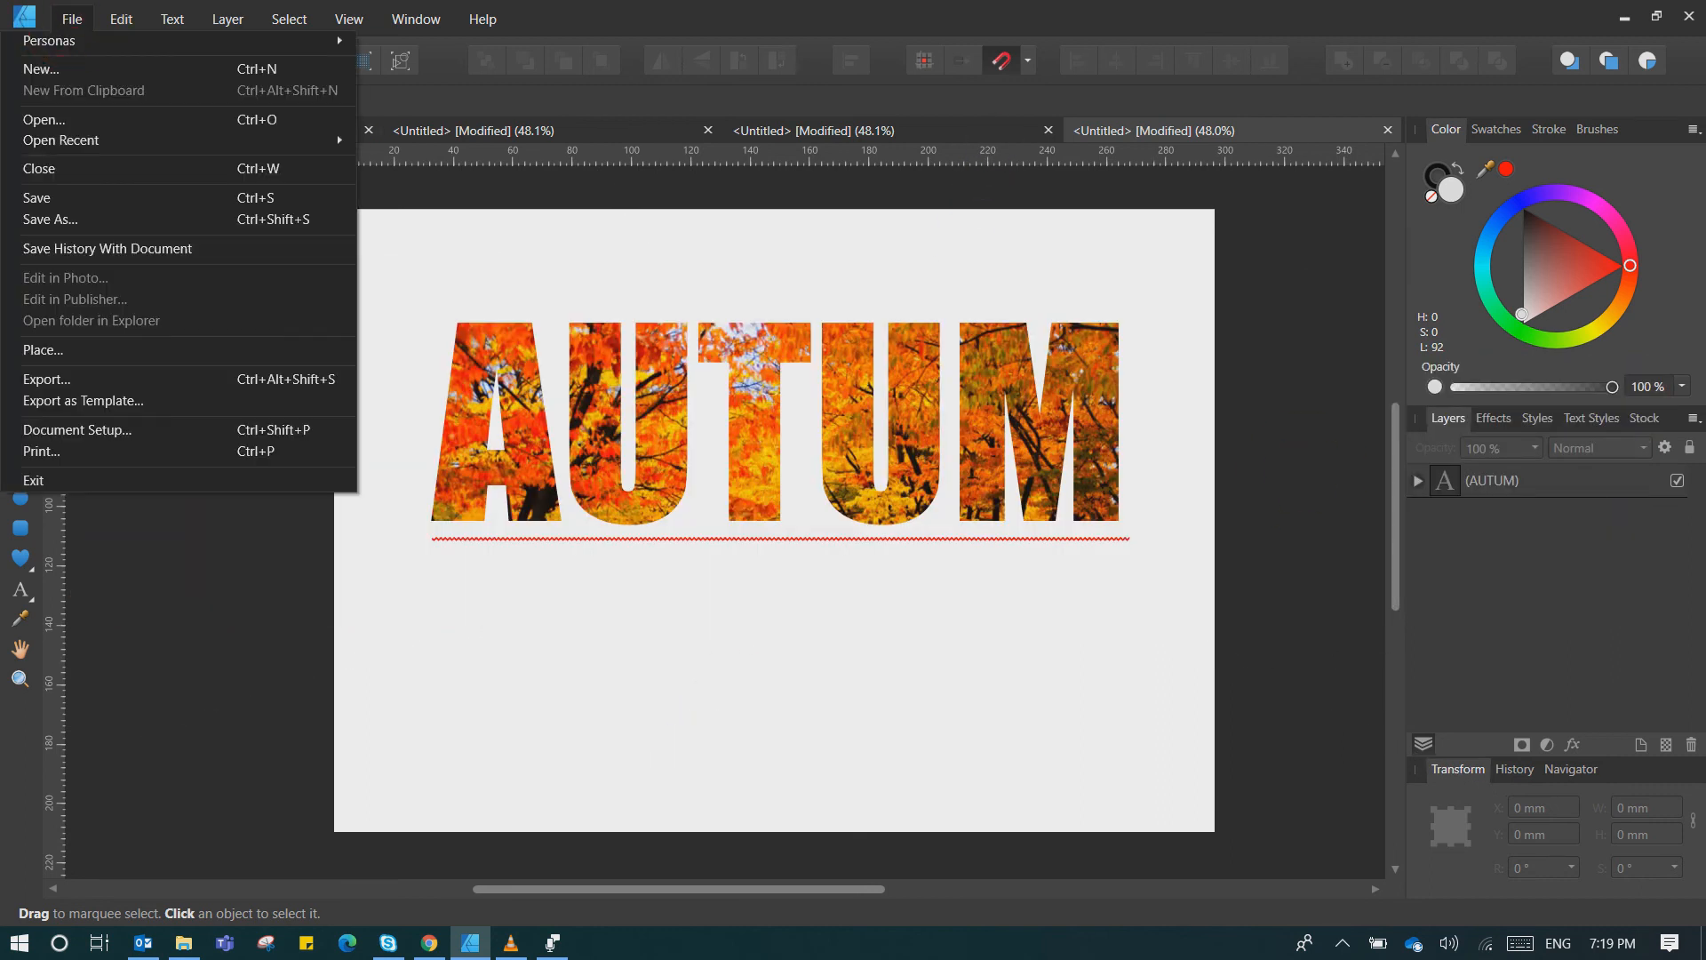
left_click(45, 119)
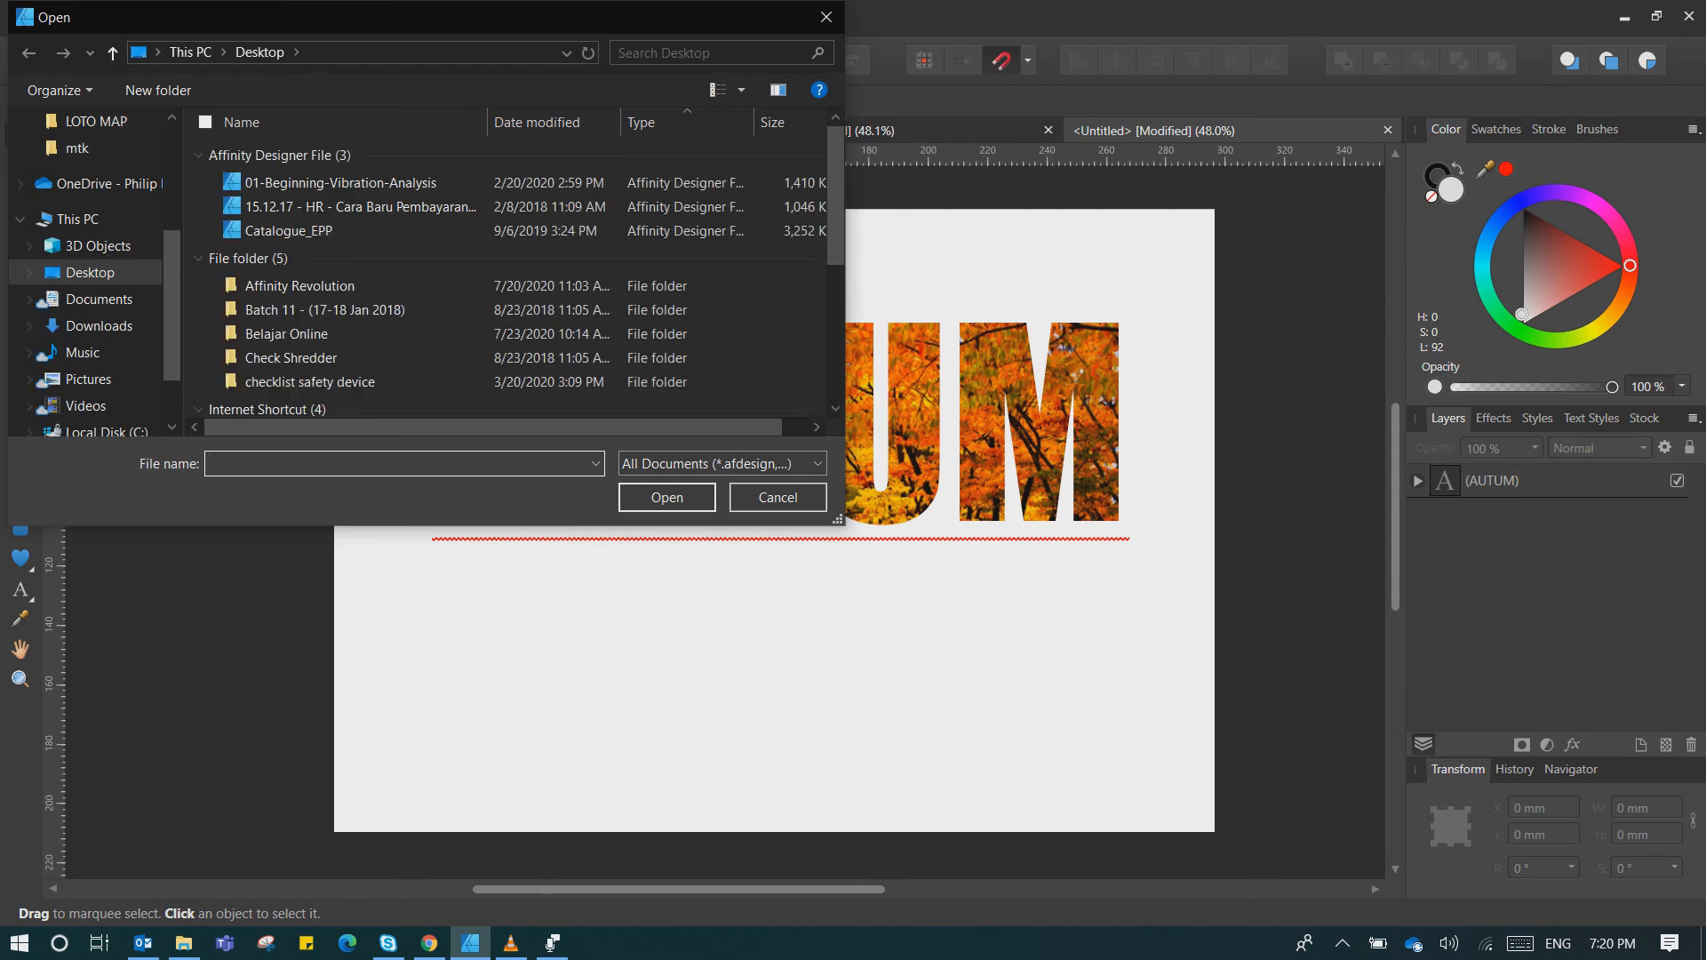
scroll(693, 178, "down", 2)
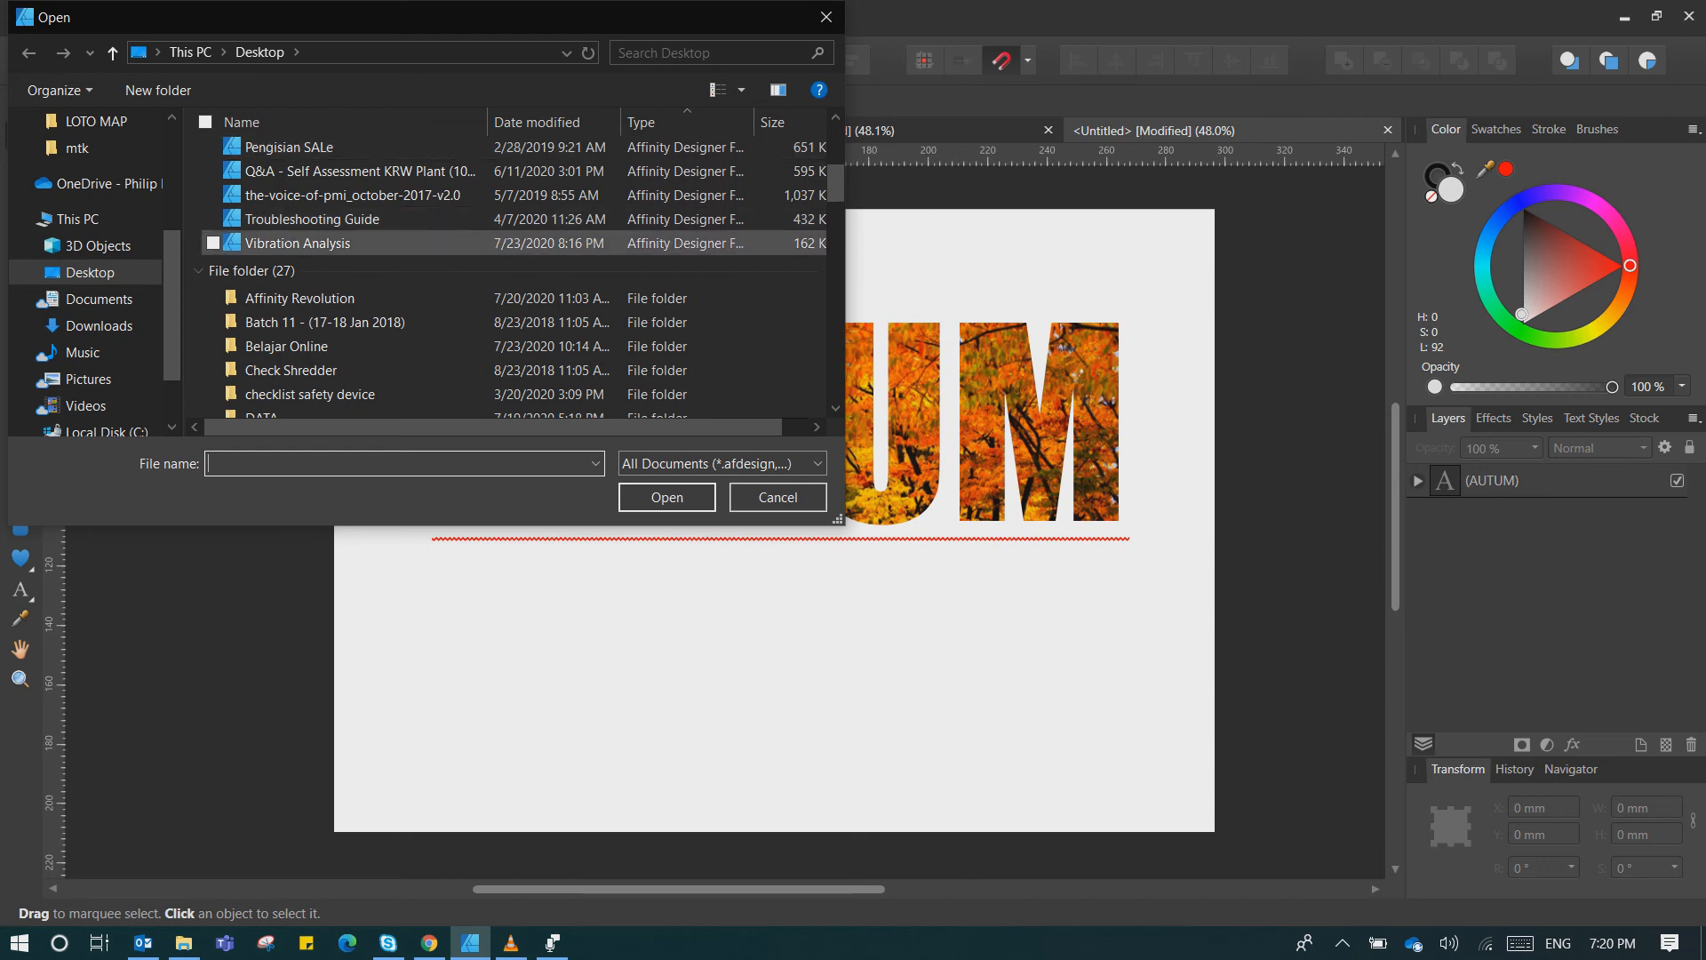
left_click(298, 243)
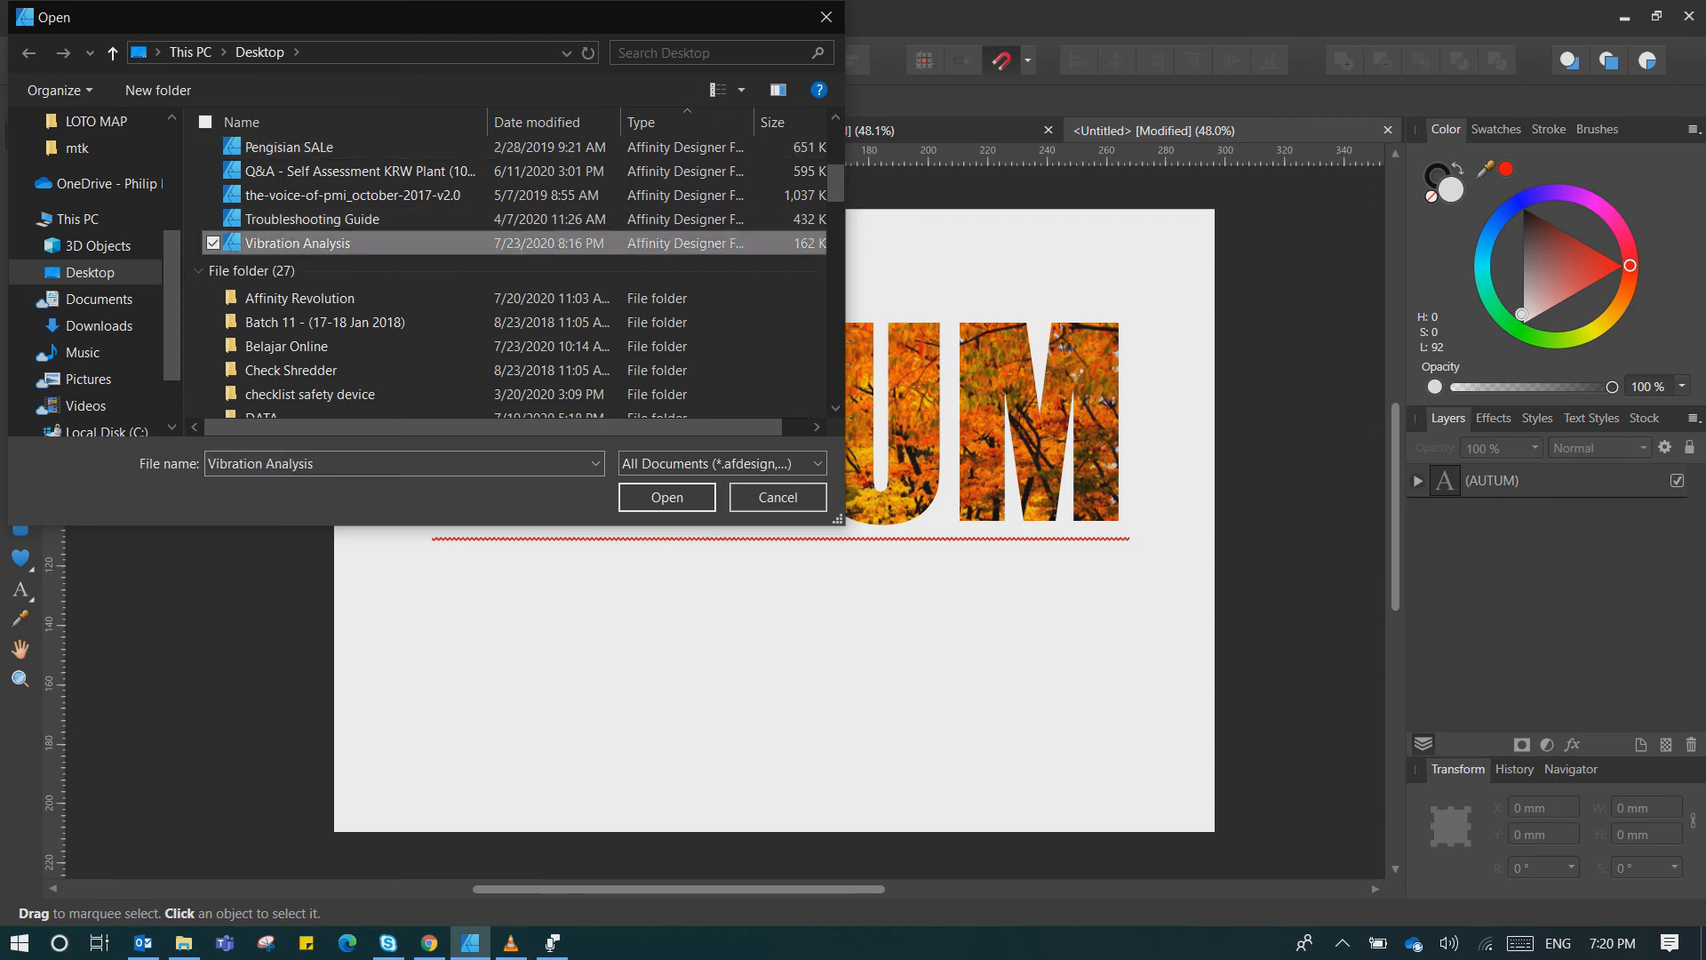
left_click(666, 498)
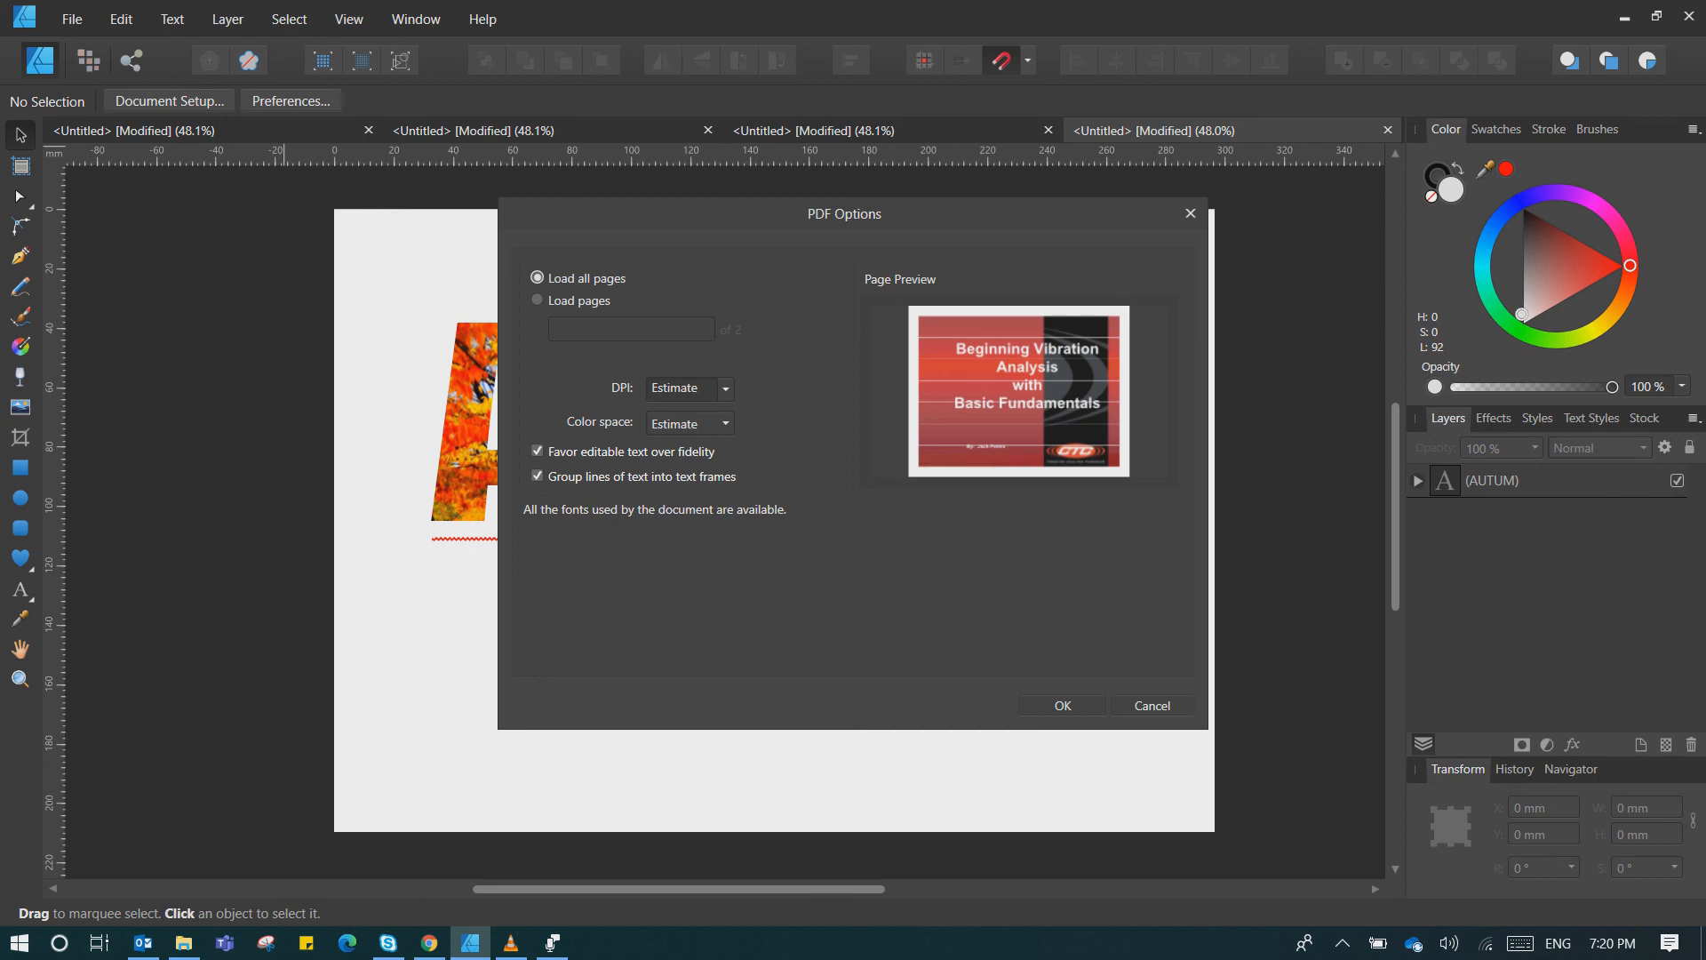
- Load all pages of the PDF, toggling the option to favor editable text over fidelity
left_click(535, 300)
left_click(537, 277)
left_click(537, 451)
left_click(1061, 705)
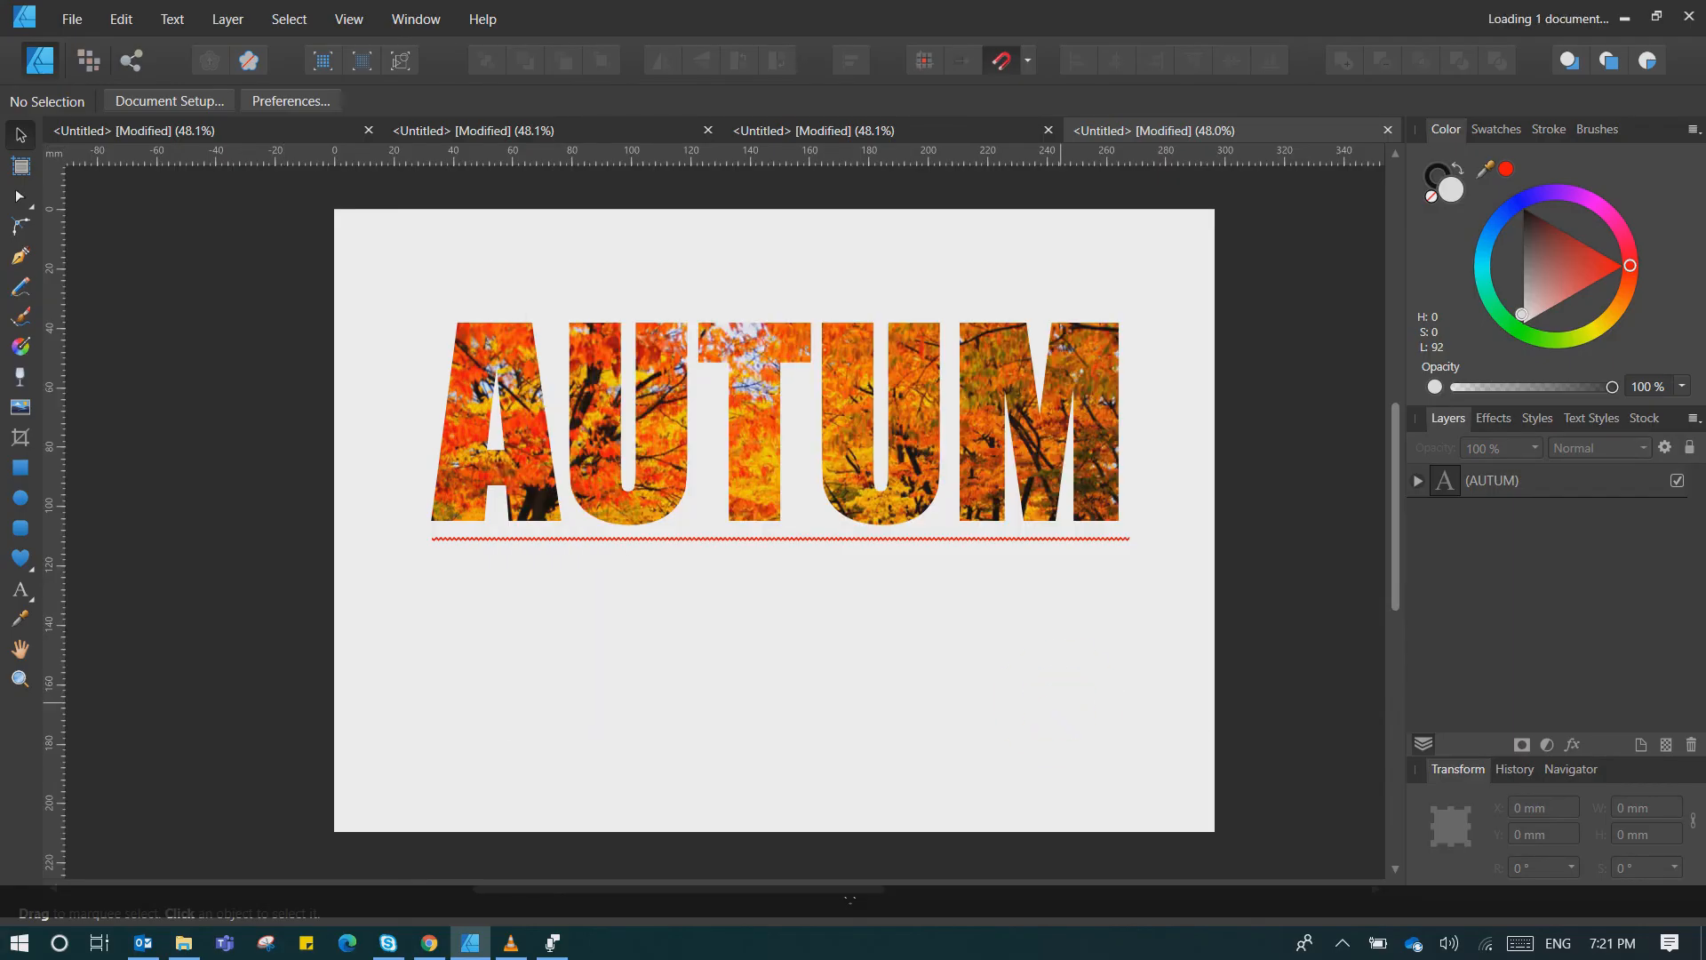